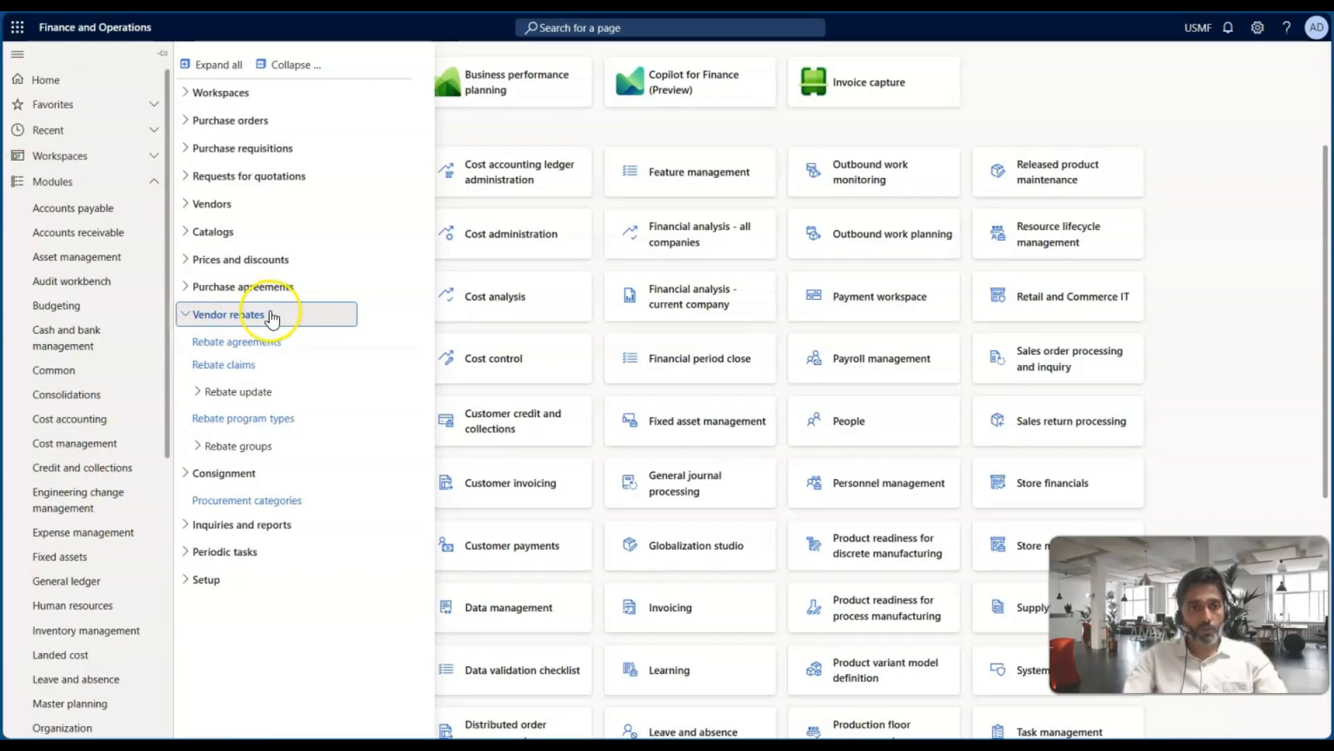
Open the item rebate groups page from the vendor rebates area of Procurement and sourcing
scroll(59, 479, "down", 5)
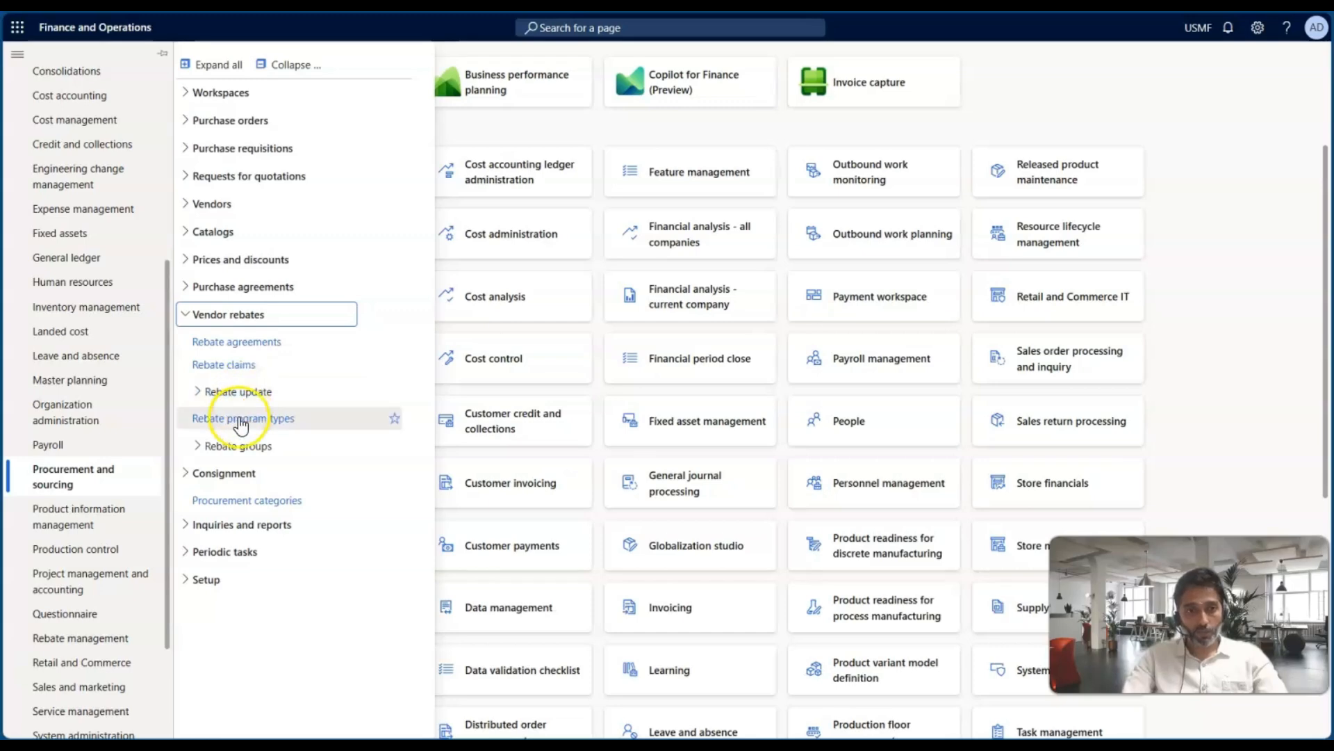
left_click(237, 446)
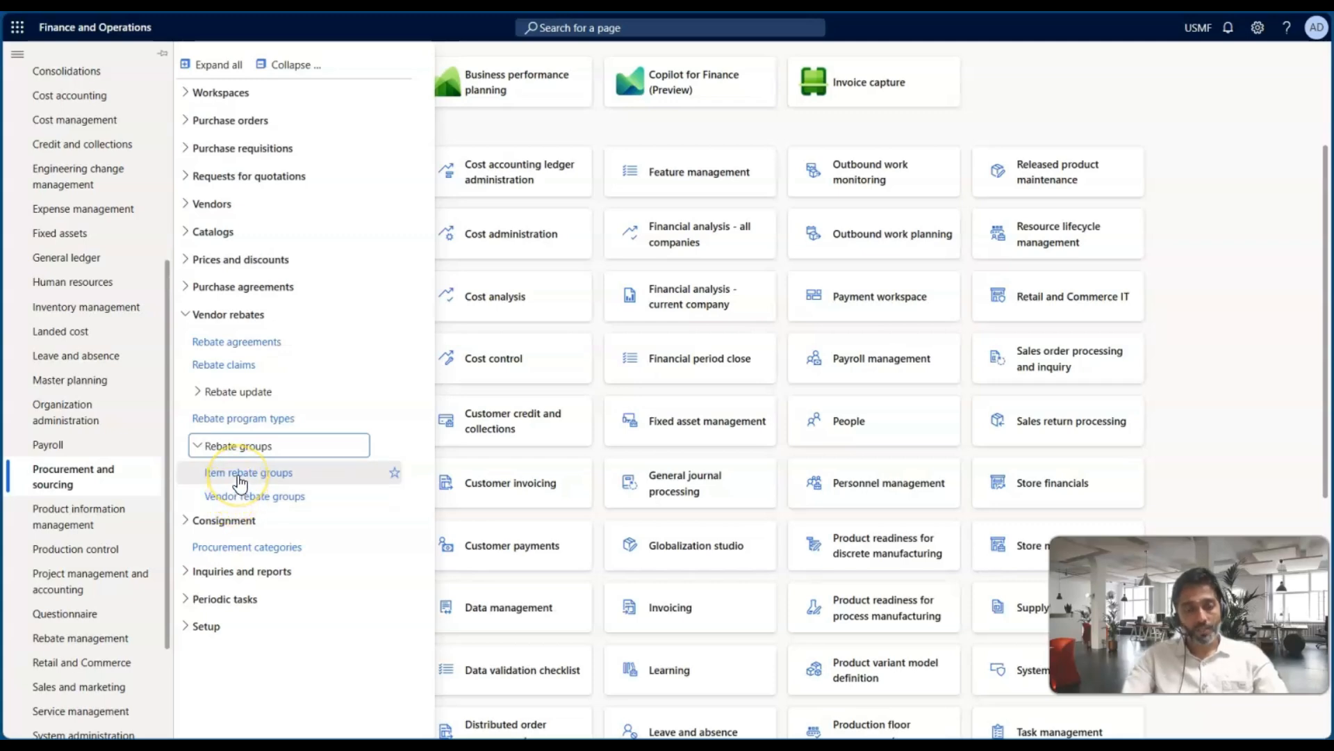
left_click(239, 476)
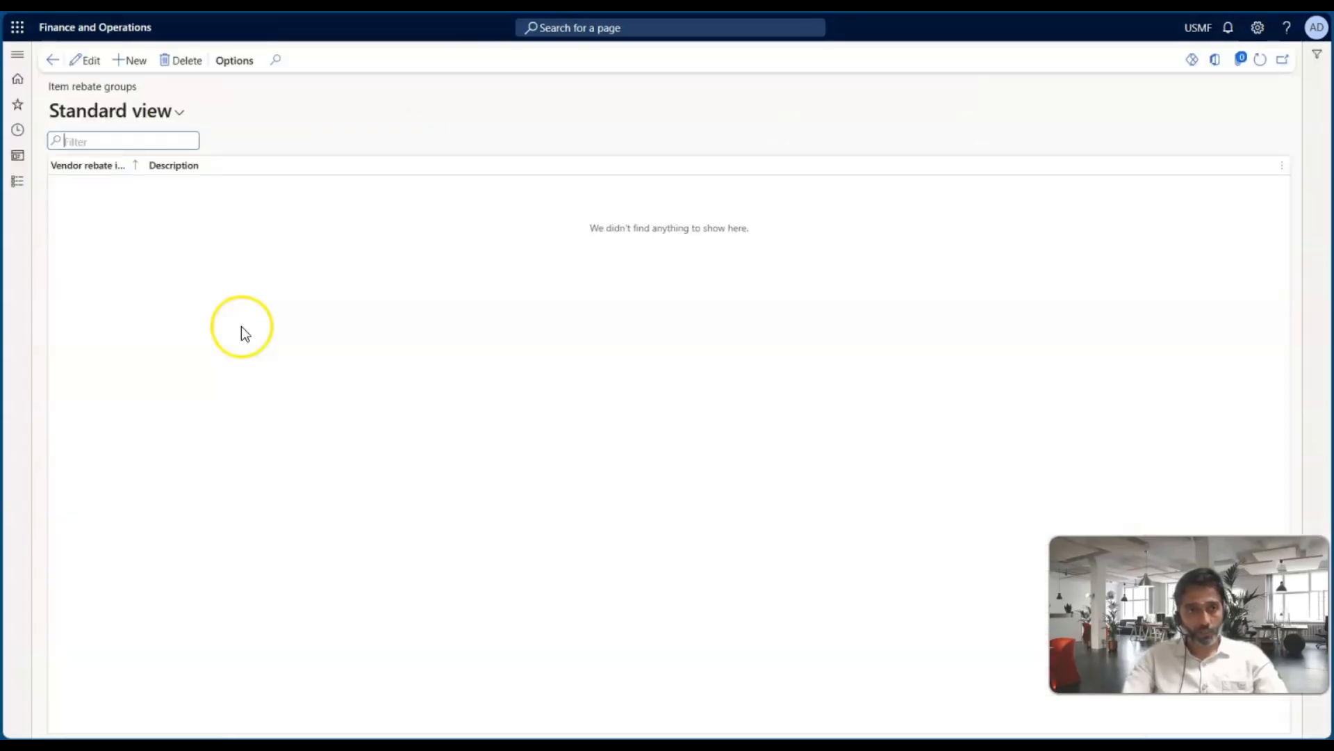
Create and save vendor rebate item group IRG-01 with the description "Item Rebate Group"
left_click_drag(148, 162, 232, 171)
left_click(123, 63)
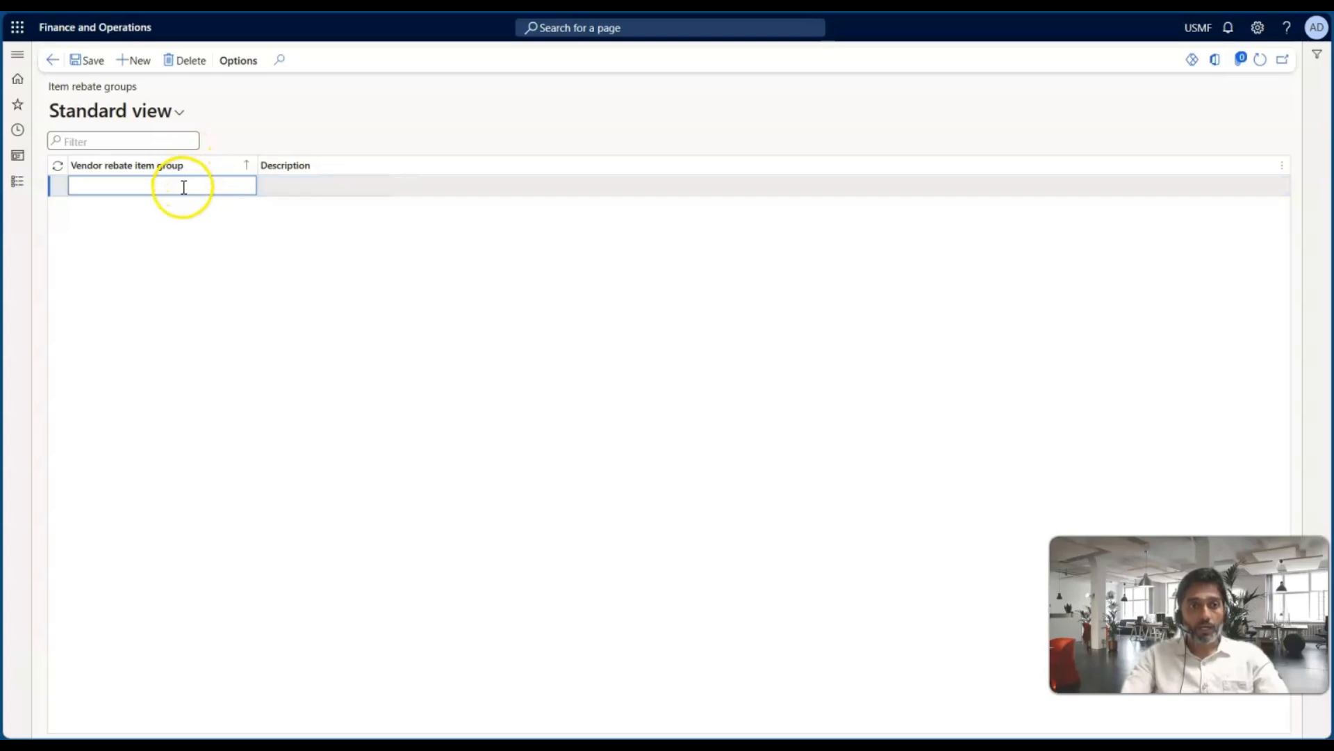
left_click(183, 187)
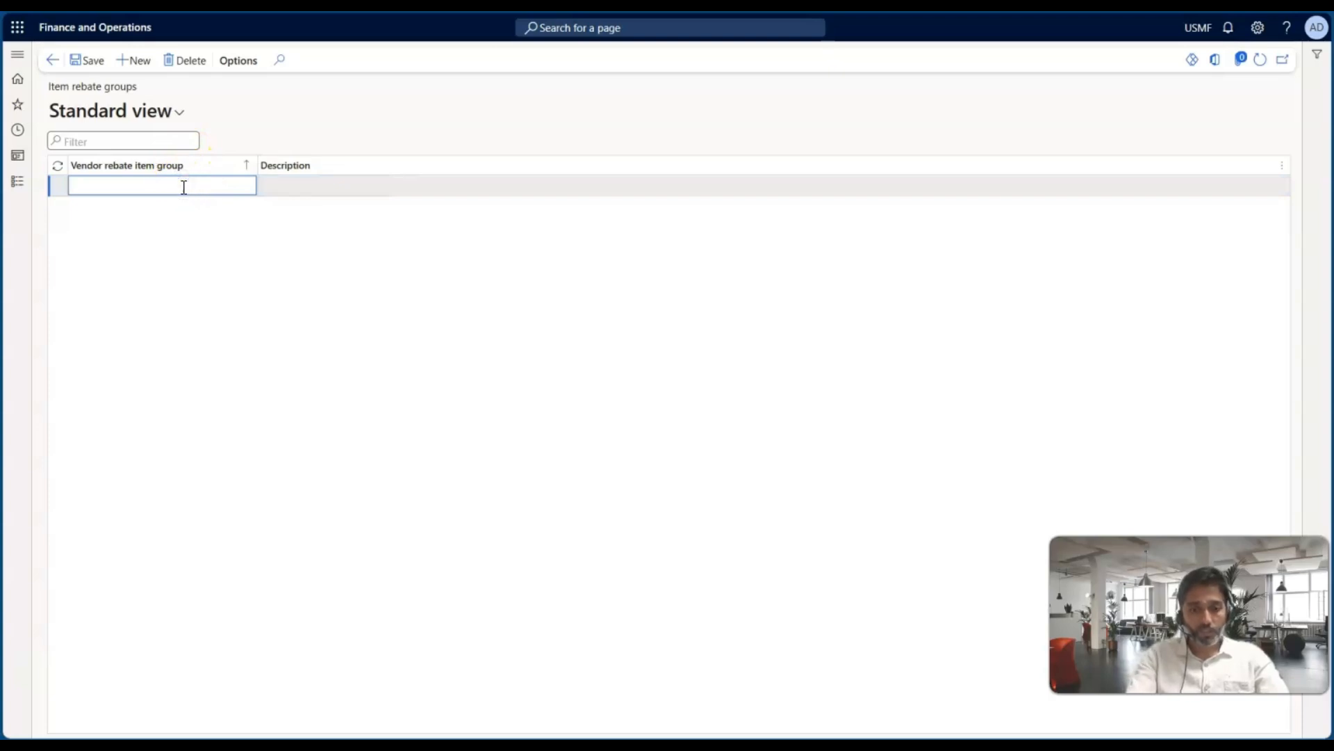
type("IRG-")
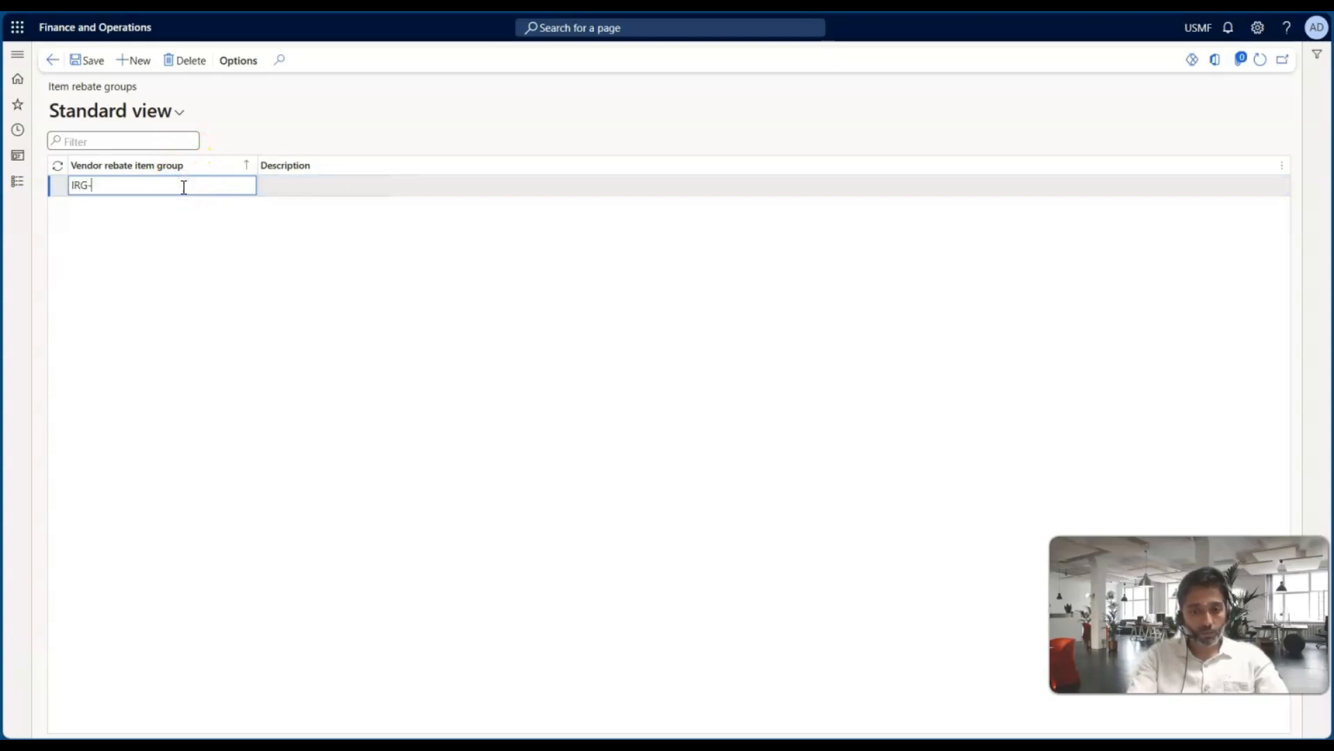
type("01")
key("Tab")
left_click(246, 191)
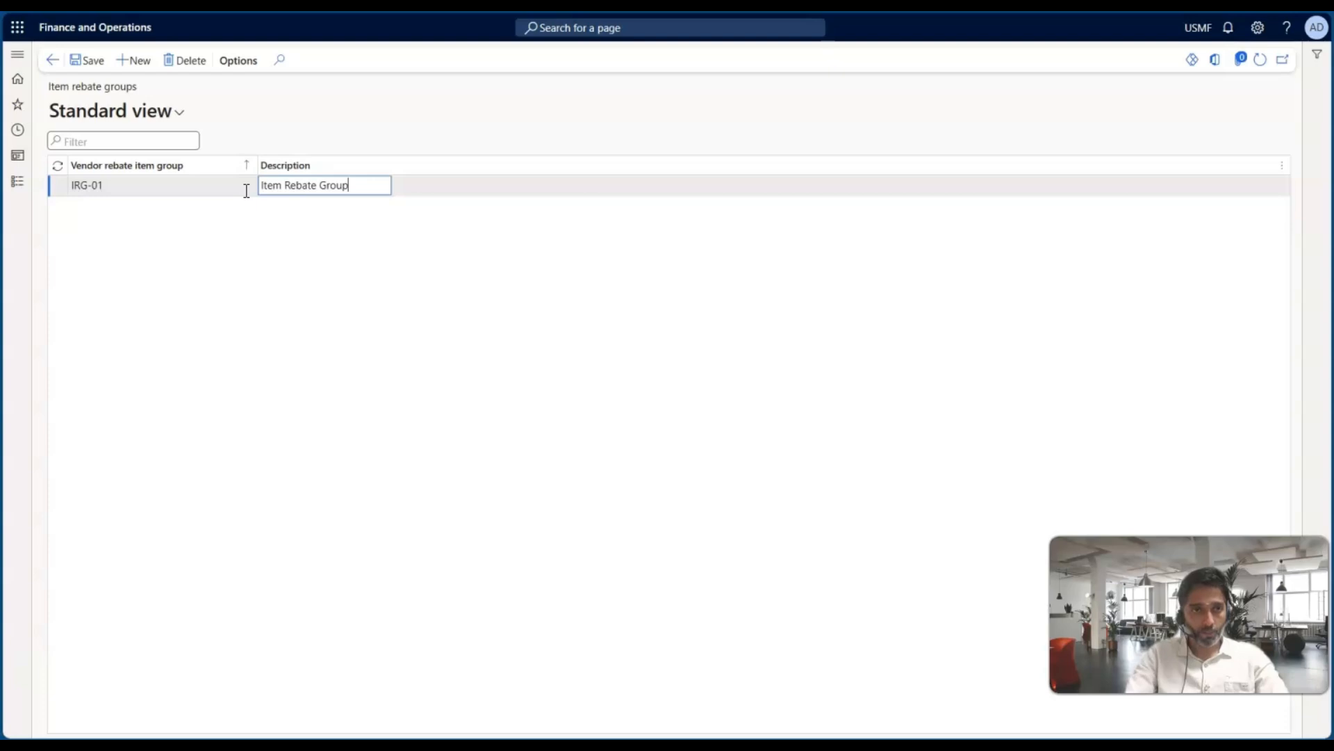
left_click(93, 61)
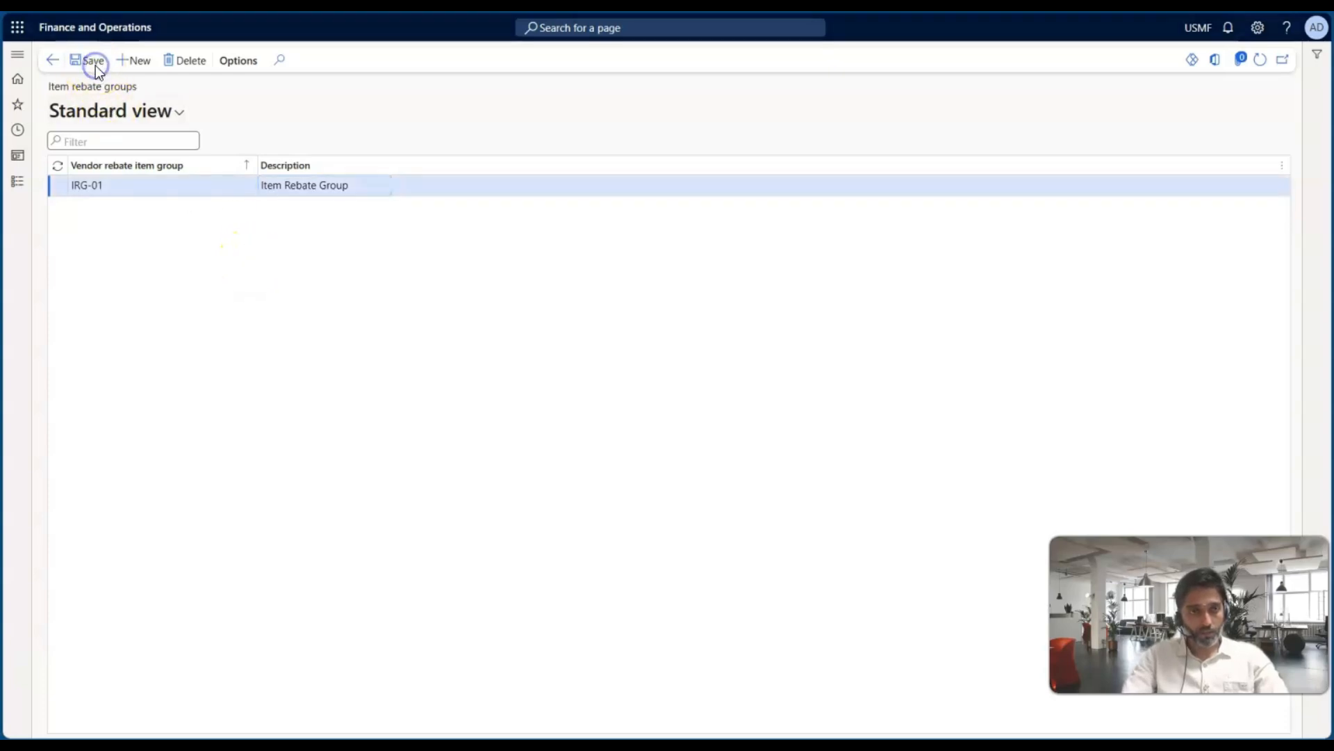
left_click(98, 197)
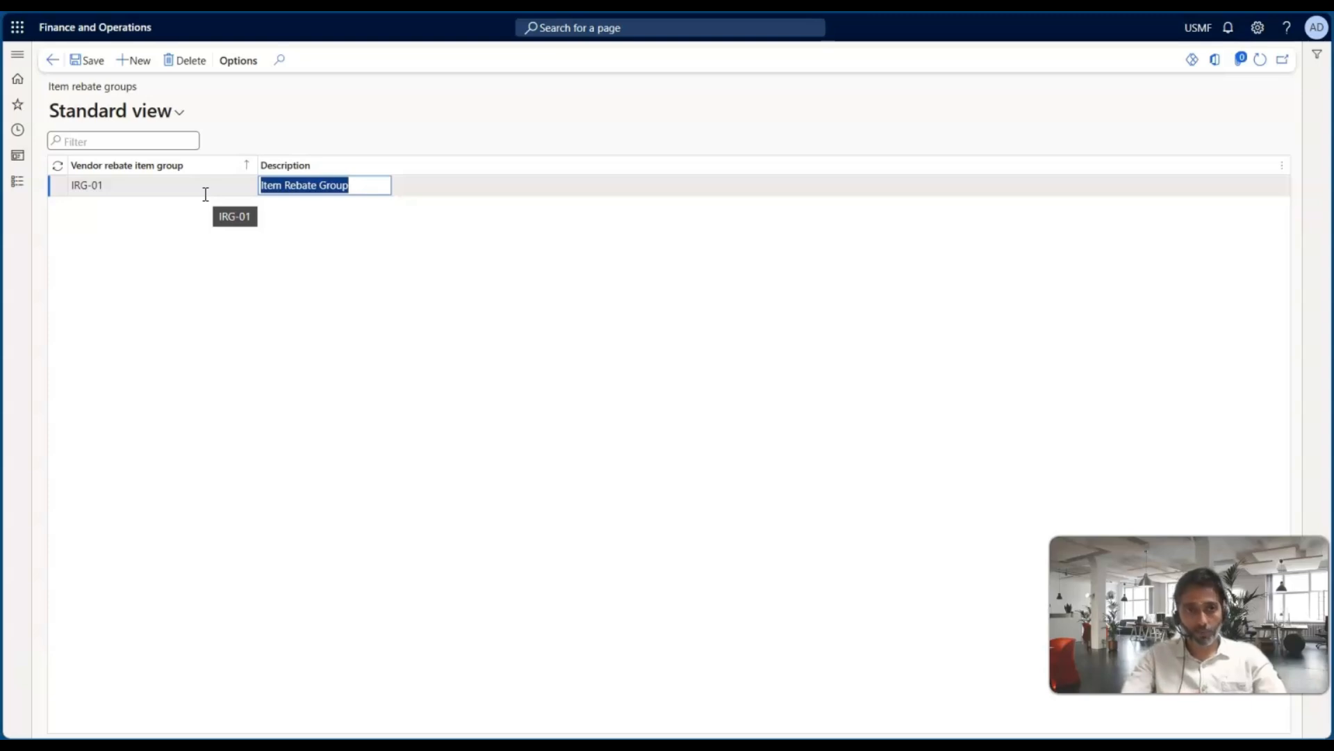
left_click(38, 197)
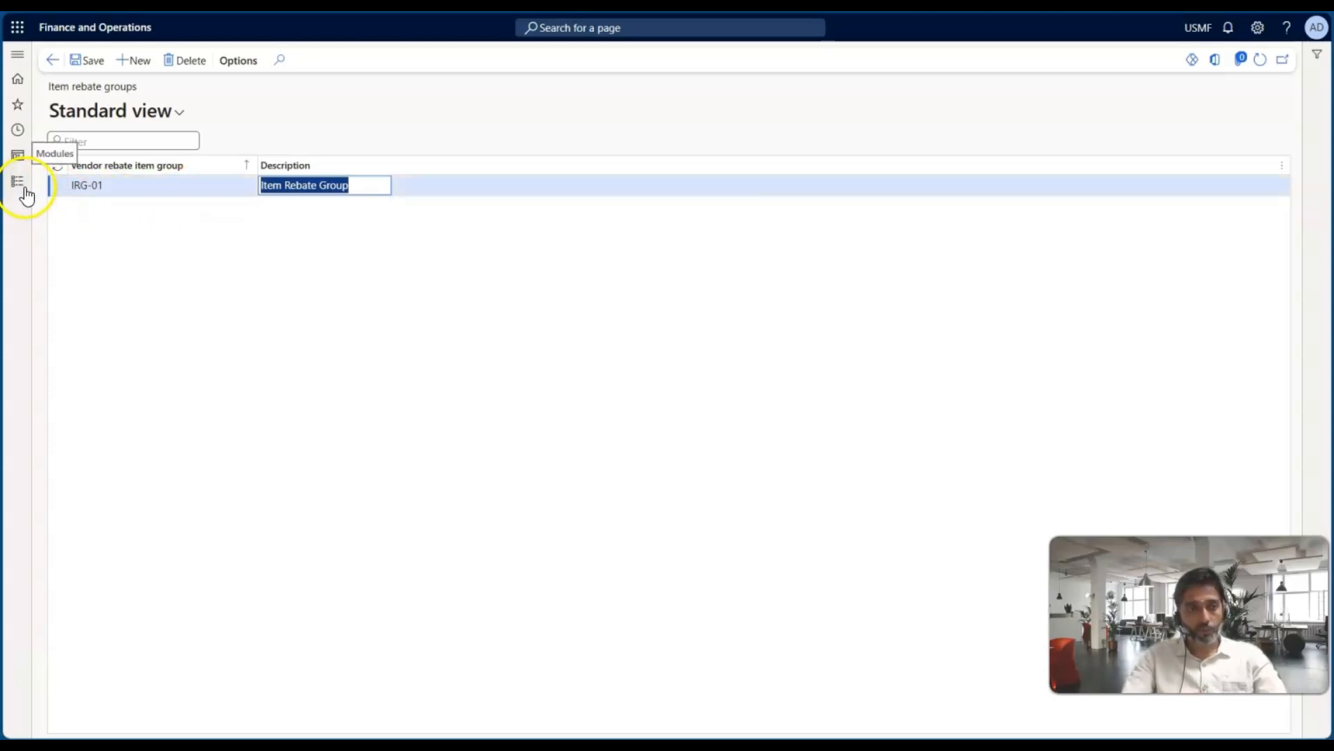
left_click(26, 190)
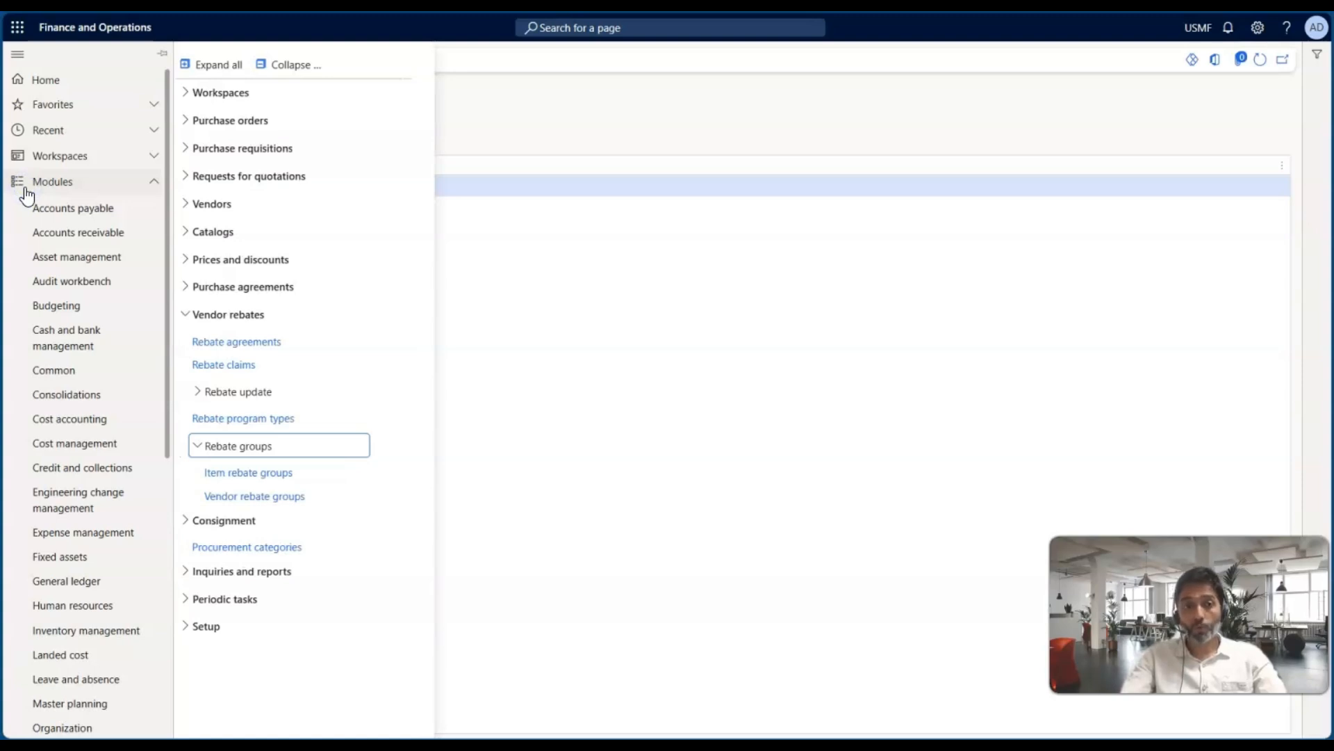
left_click(500, 302)
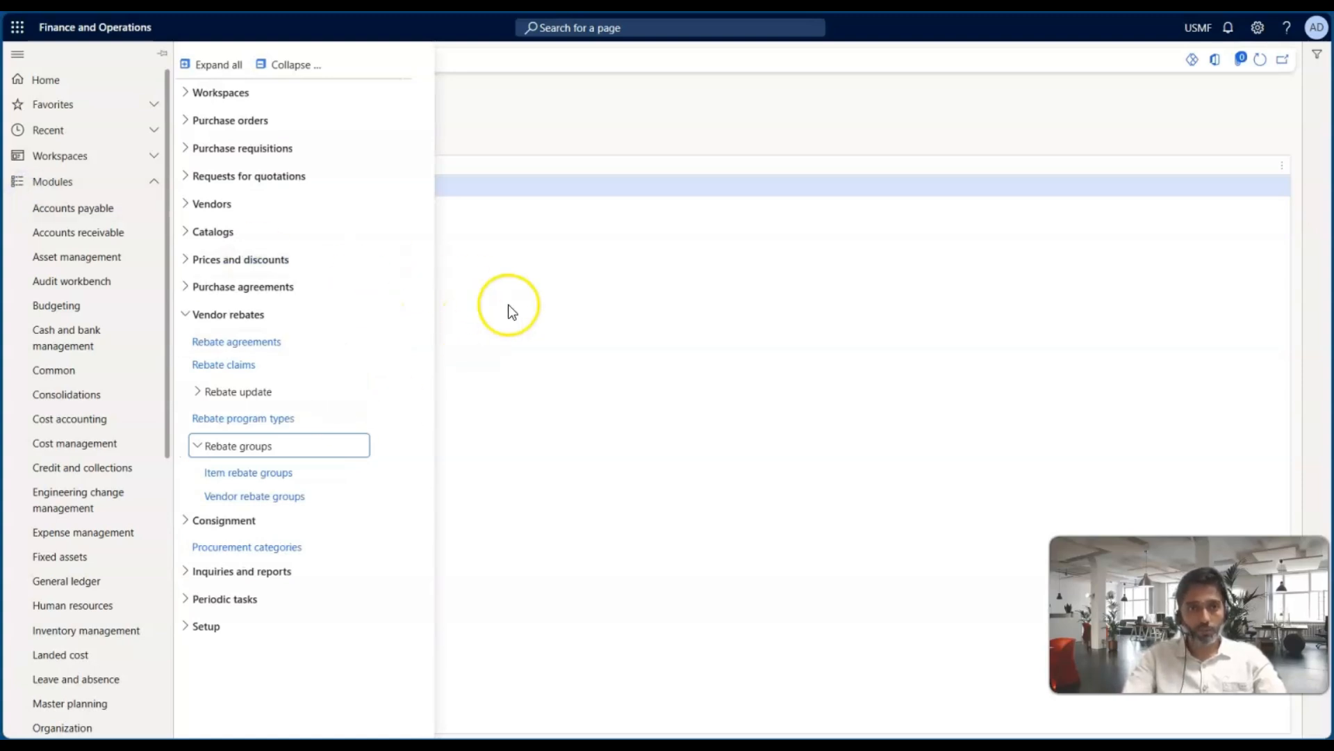
left_click(509, 305)
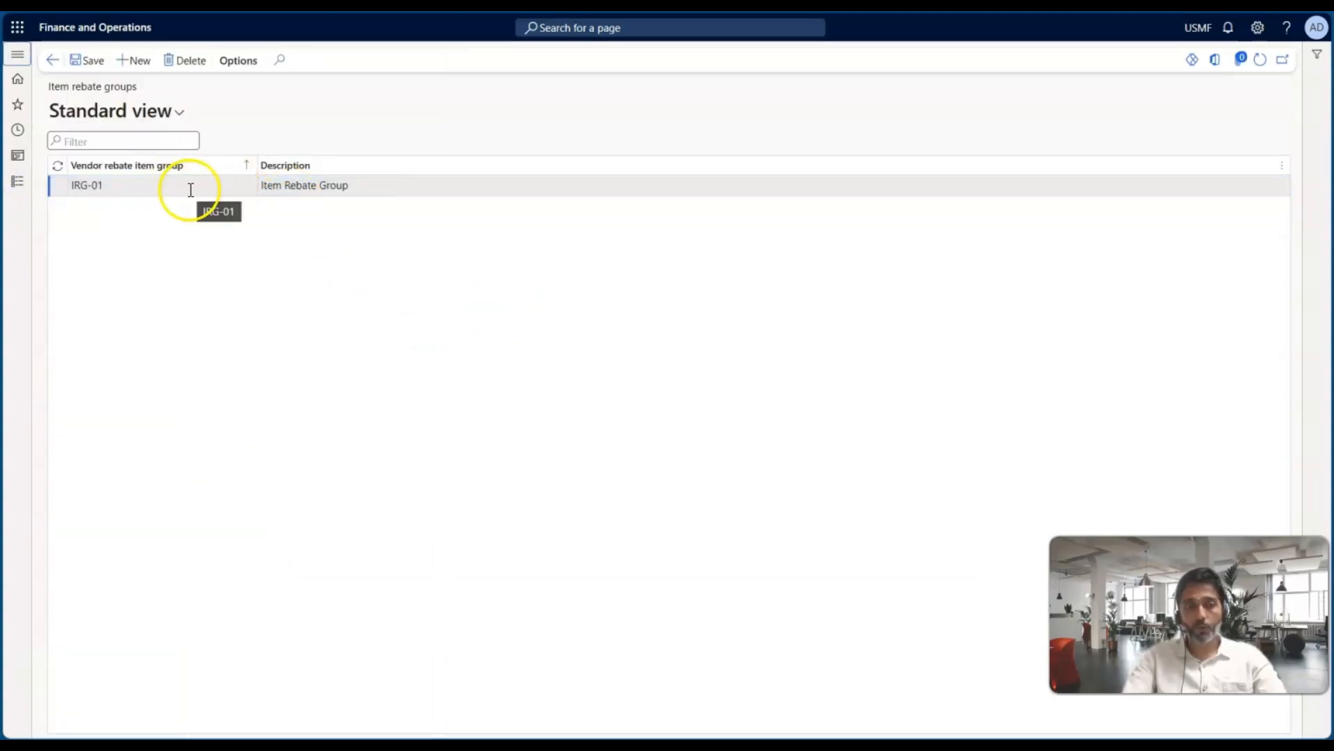
Open the vendor rebate agreements page in Procurement and sourcing
left_click(26, 188)
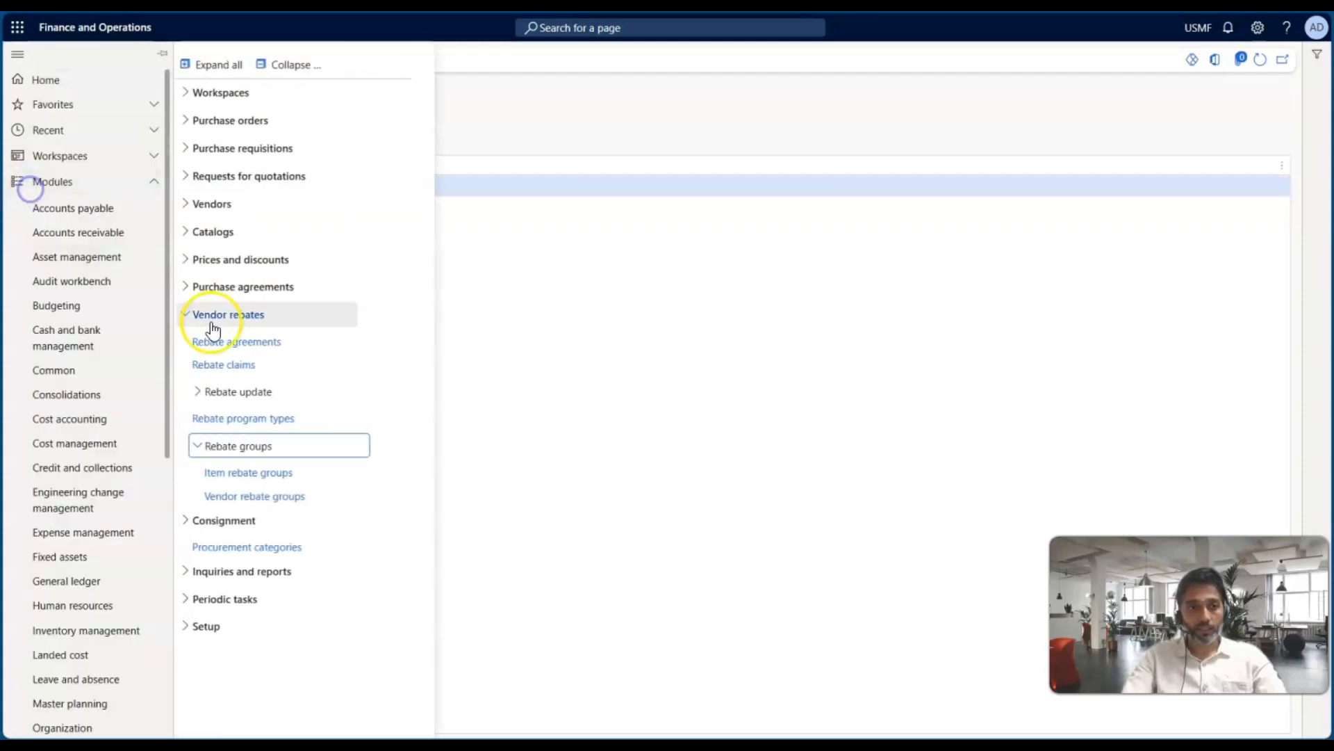
left_click(270, 342)
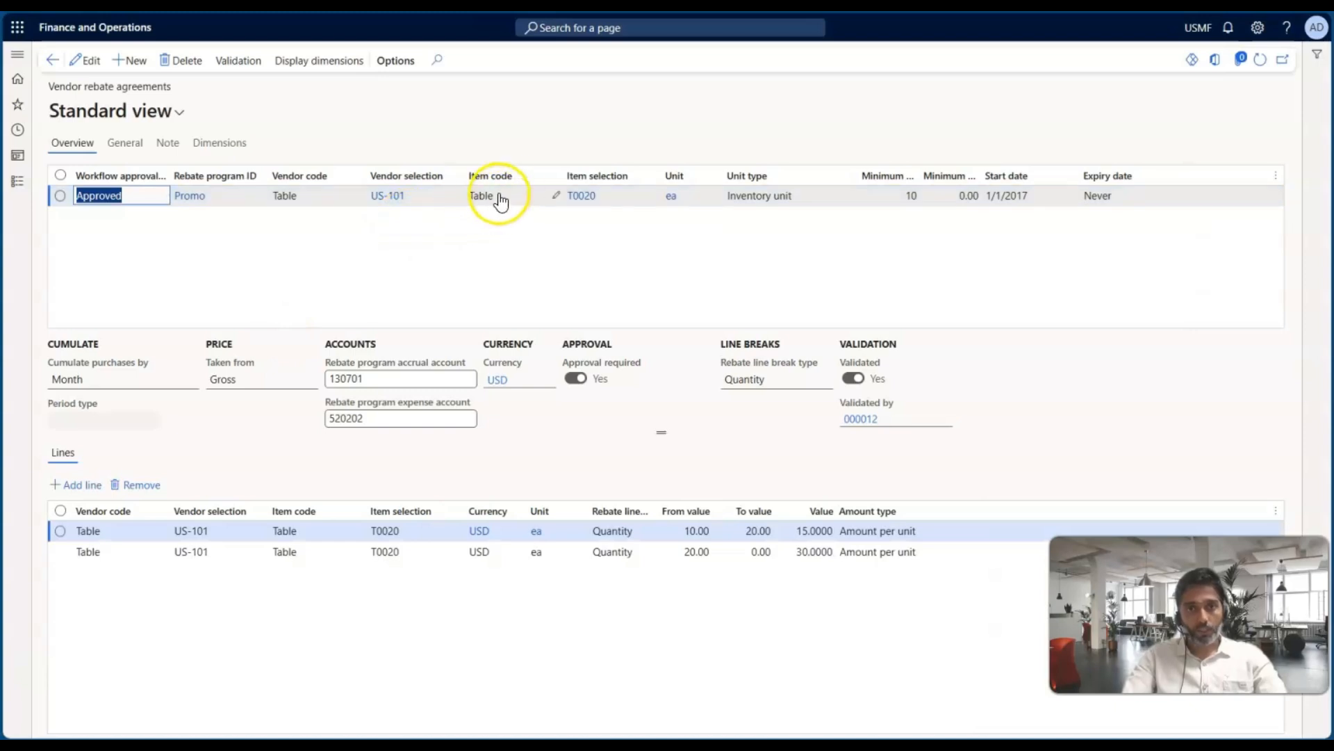
Set the Promo agreement's item code to Group and show the item rebate groups offered for its item selection
left_click(551, 198)
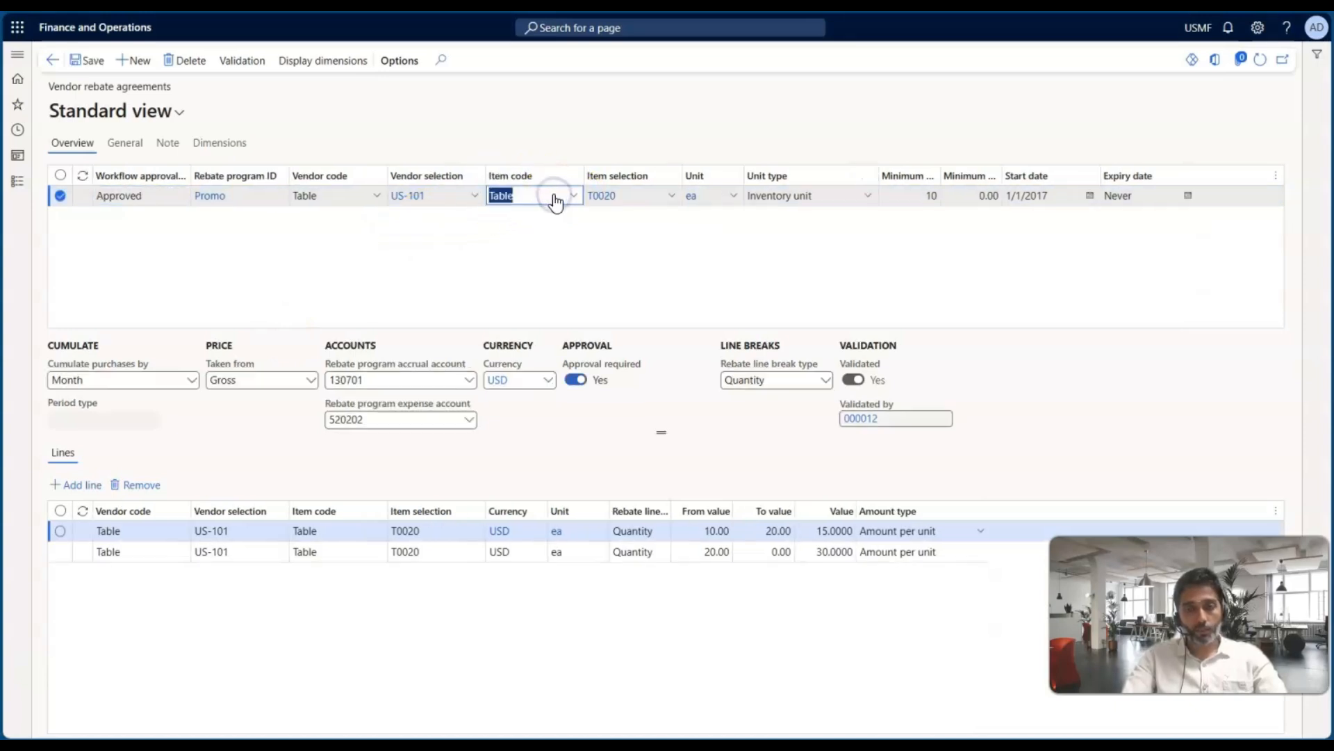
left_click(574, 195)
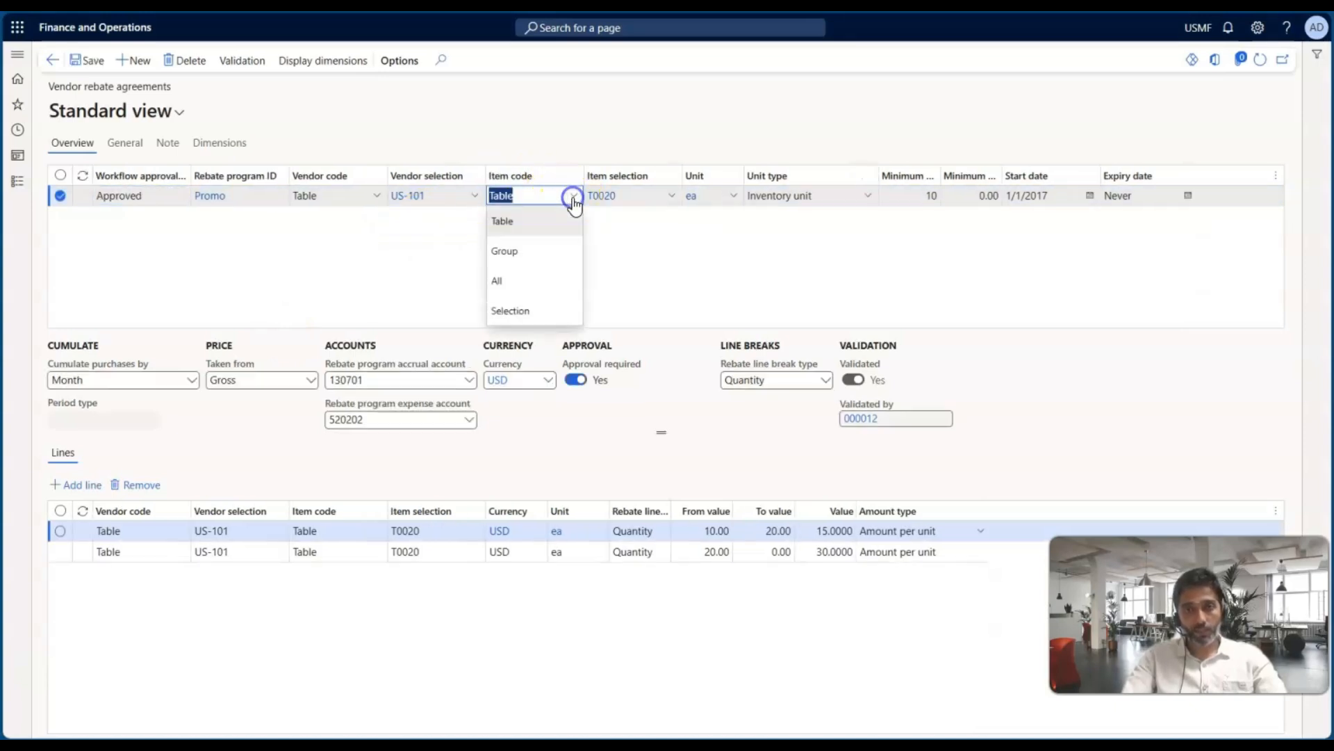
left_click(531, 252)
left_click(671, 199)
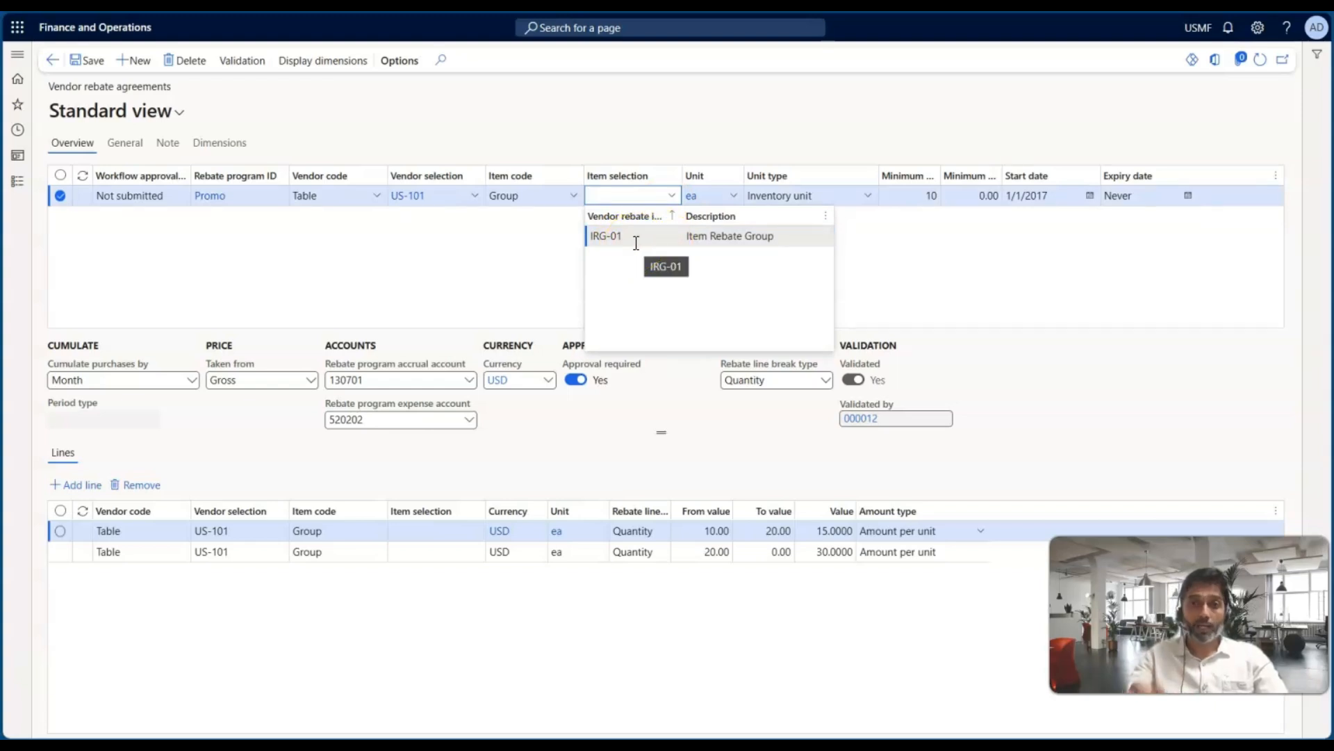
left_click(631, 246)
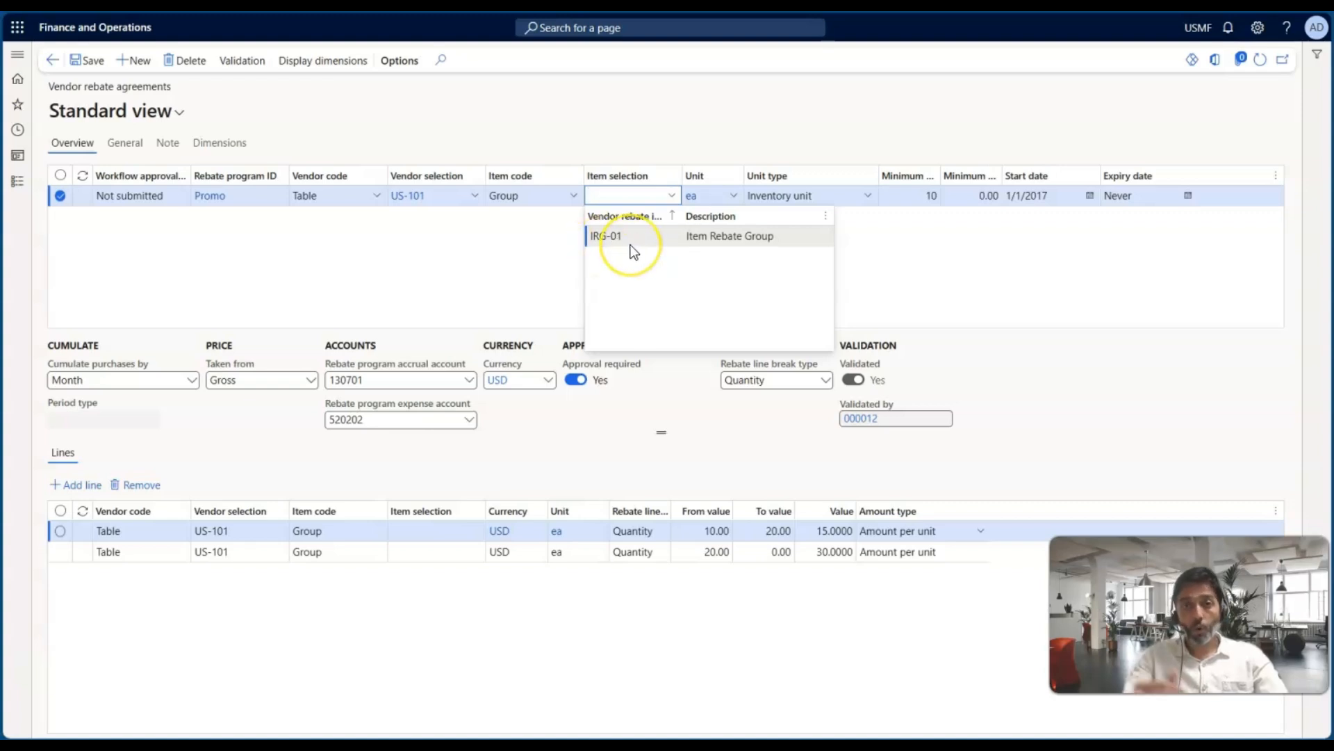
Set the Promo agreement's item code back to Table with item selection T0020, and validate the agreement using the validator's personnel number
left_click(574, 197)
left_click(552, 217)
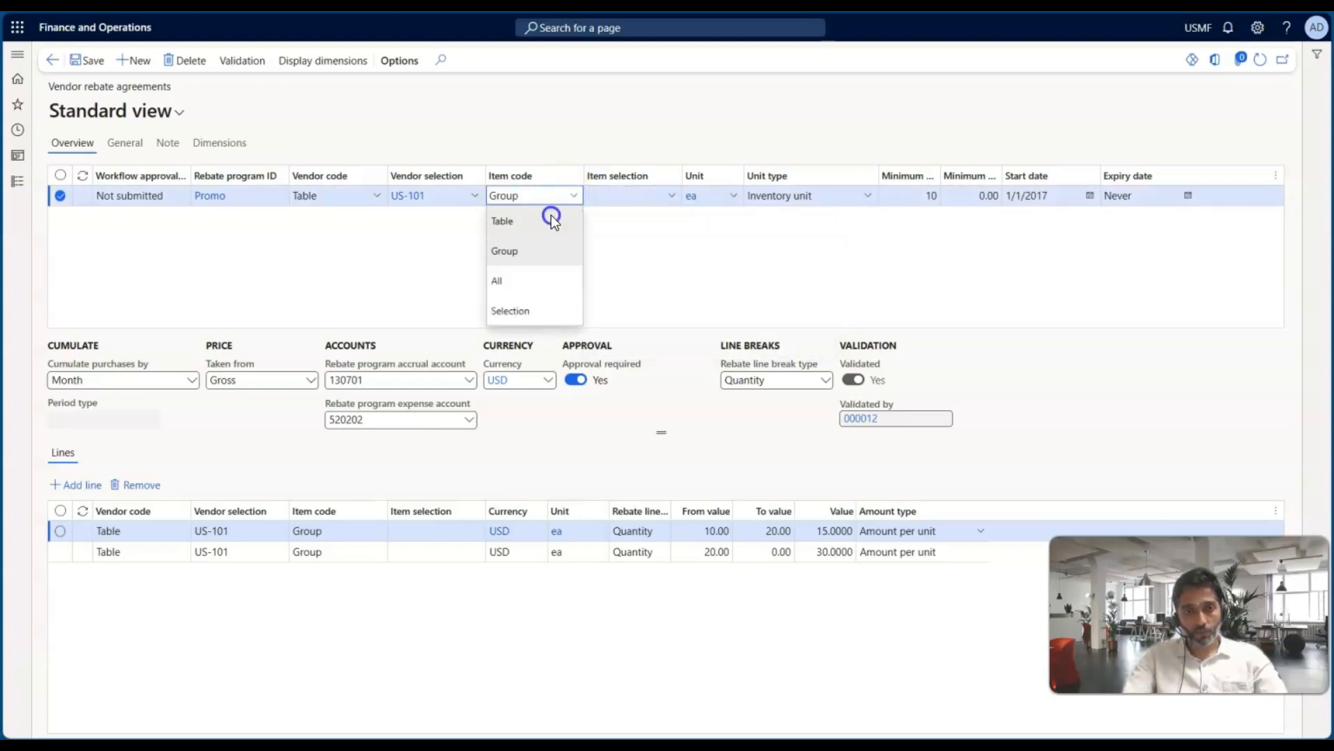
left_click(615, 202)
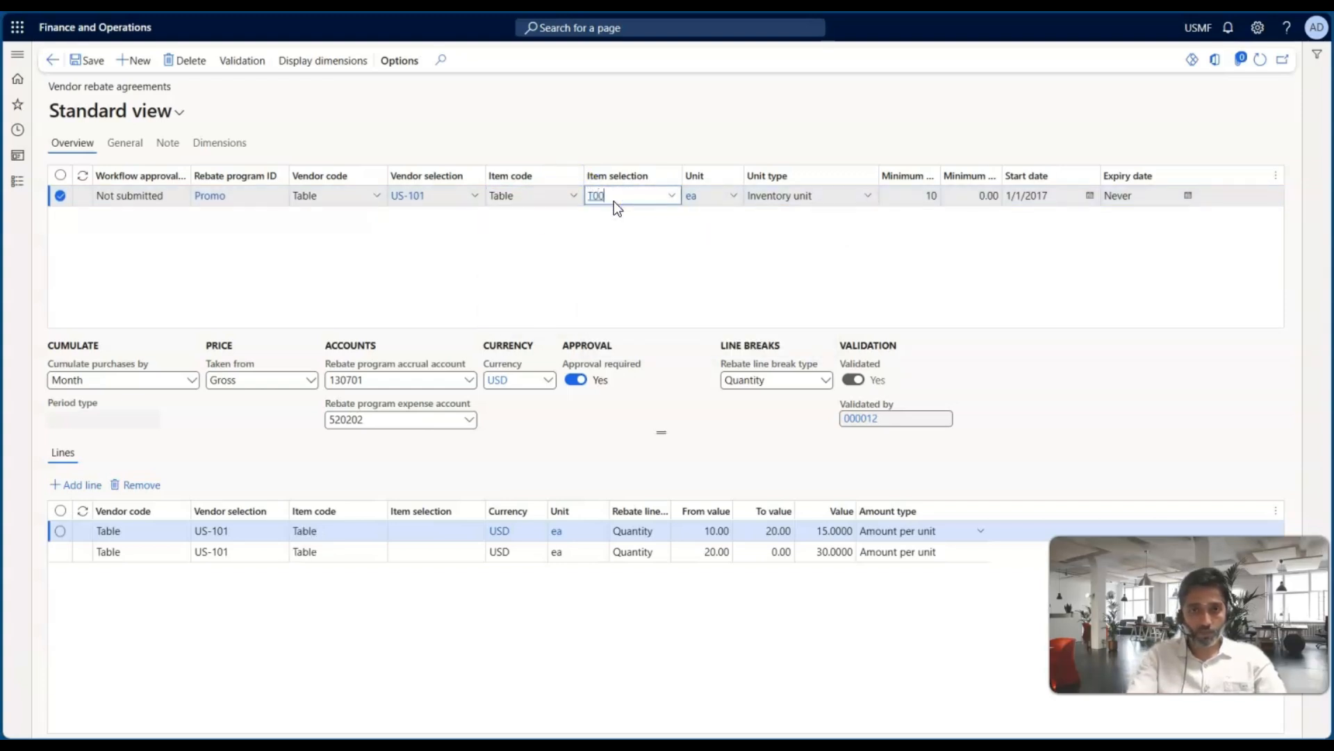
type("T0020")
key("Tab")
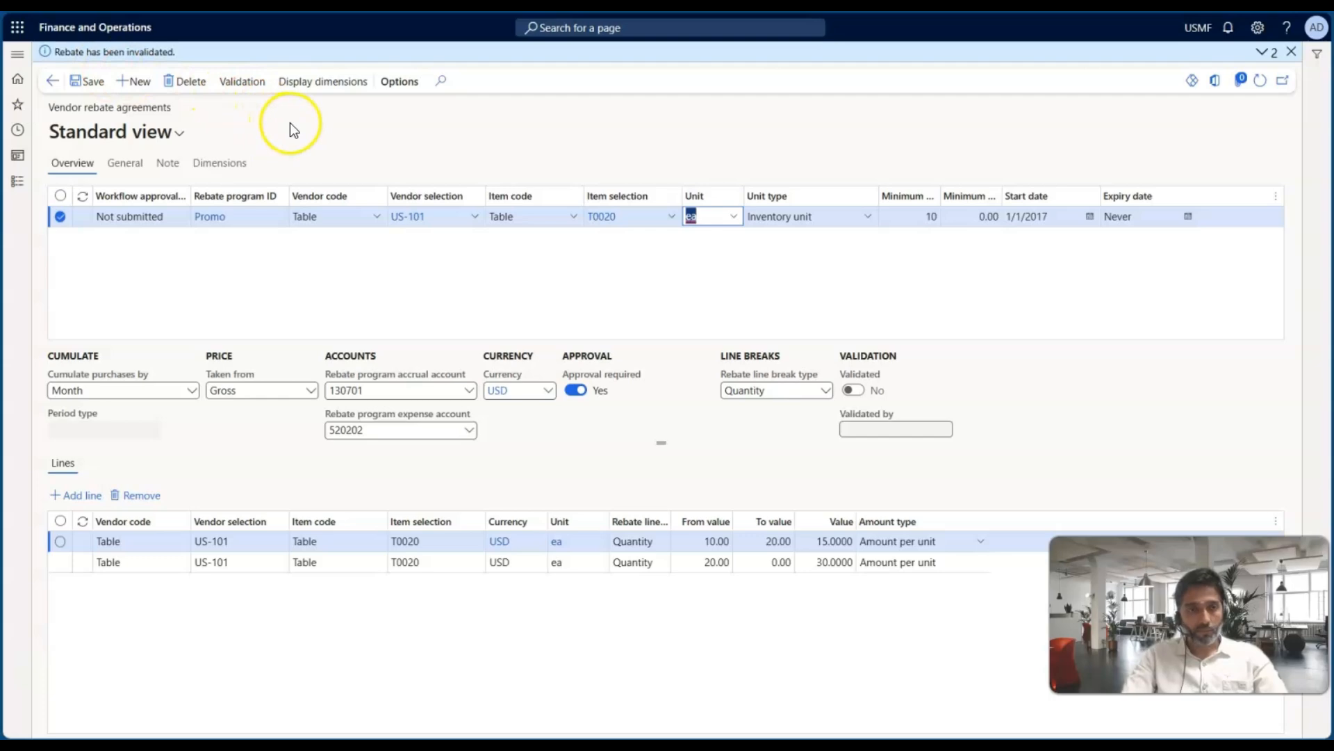
left_click(221, 89)
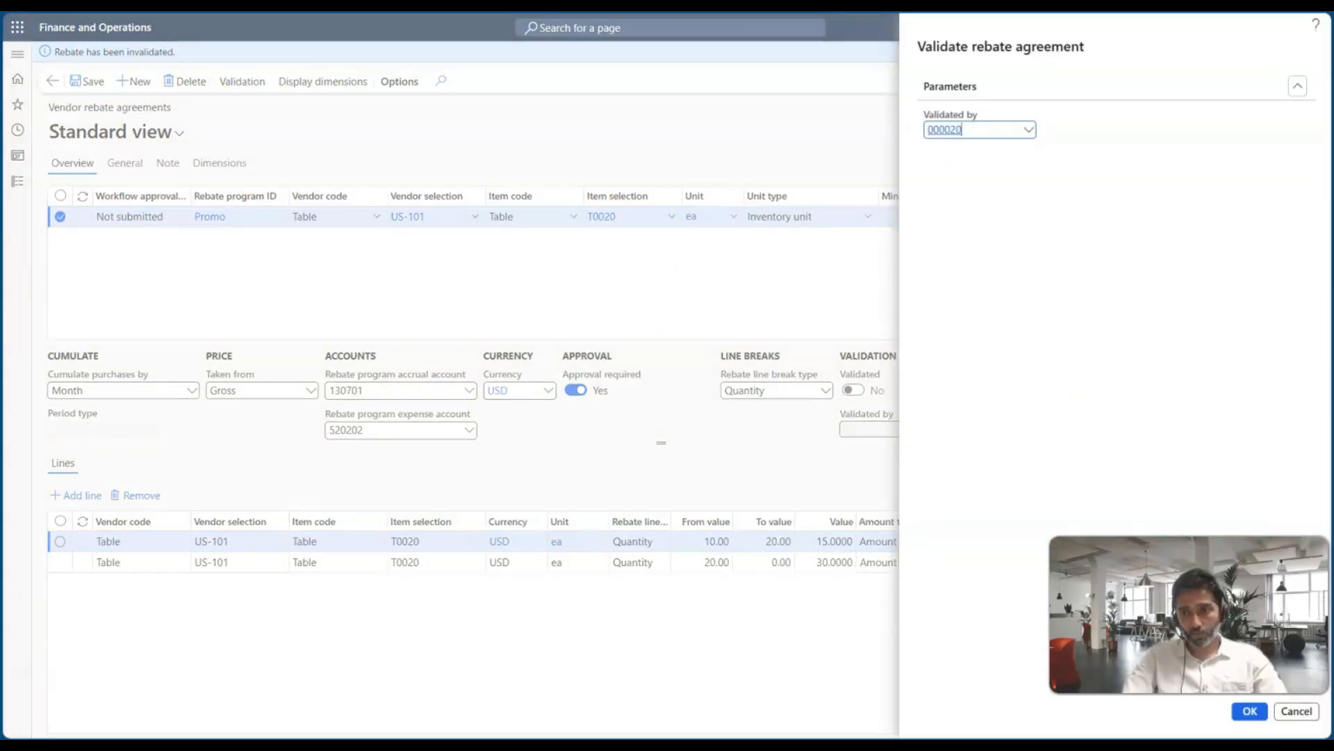
left_click(1250, 716)
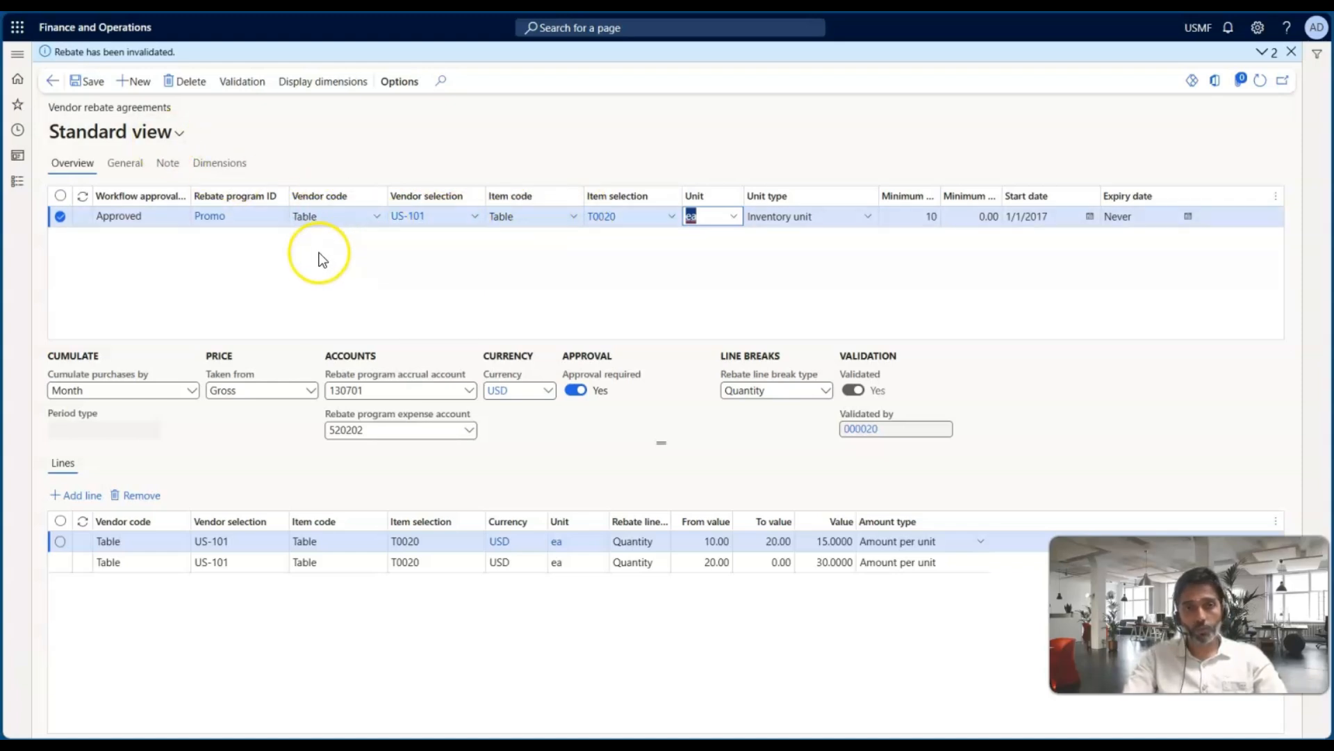
Open the released products list in Product information management
left_click(17, 180)
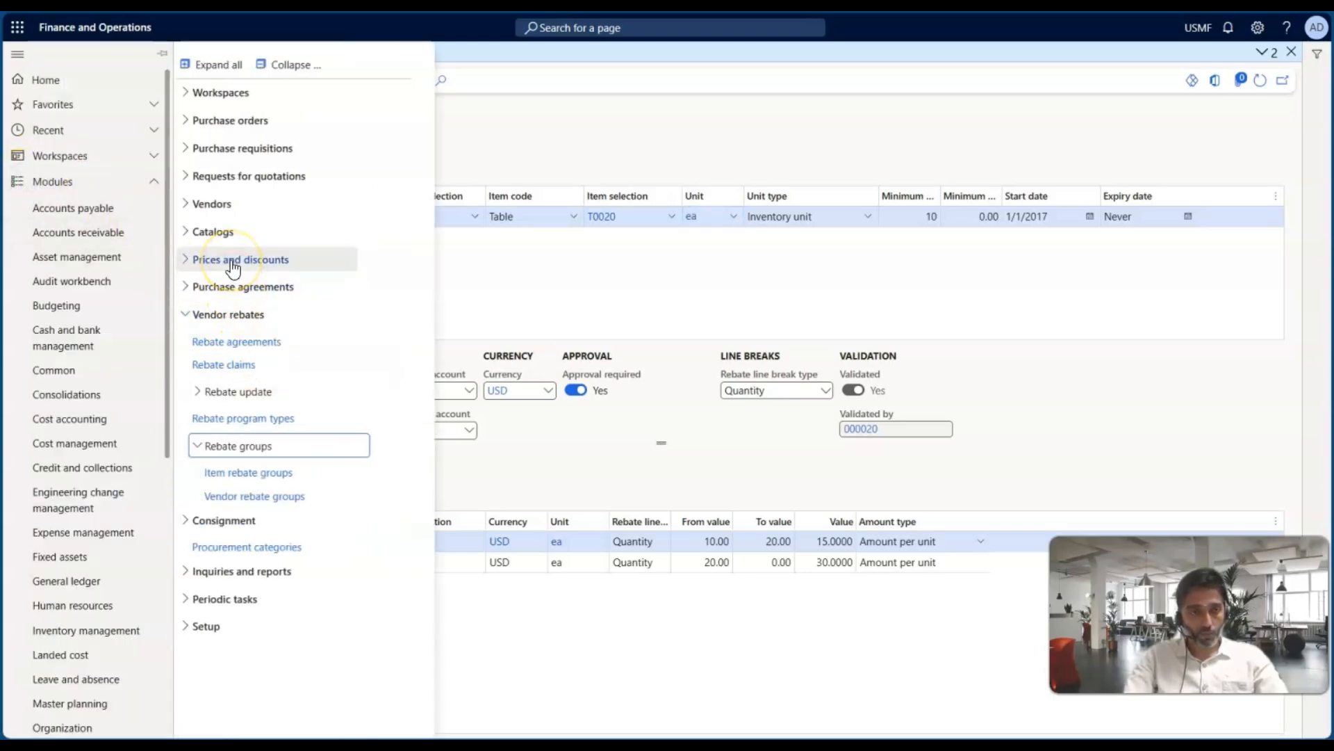
scroll(83, 501, "down", 6)
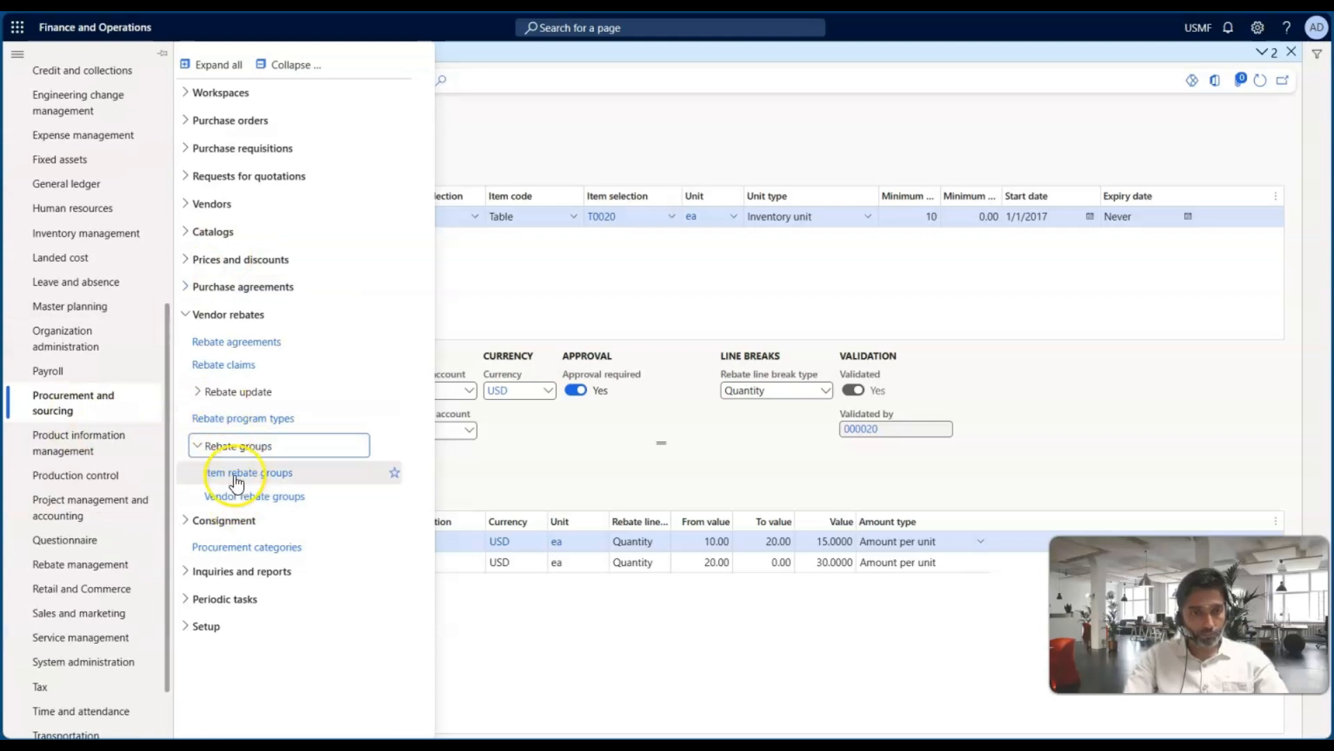
left_click(86, 462)
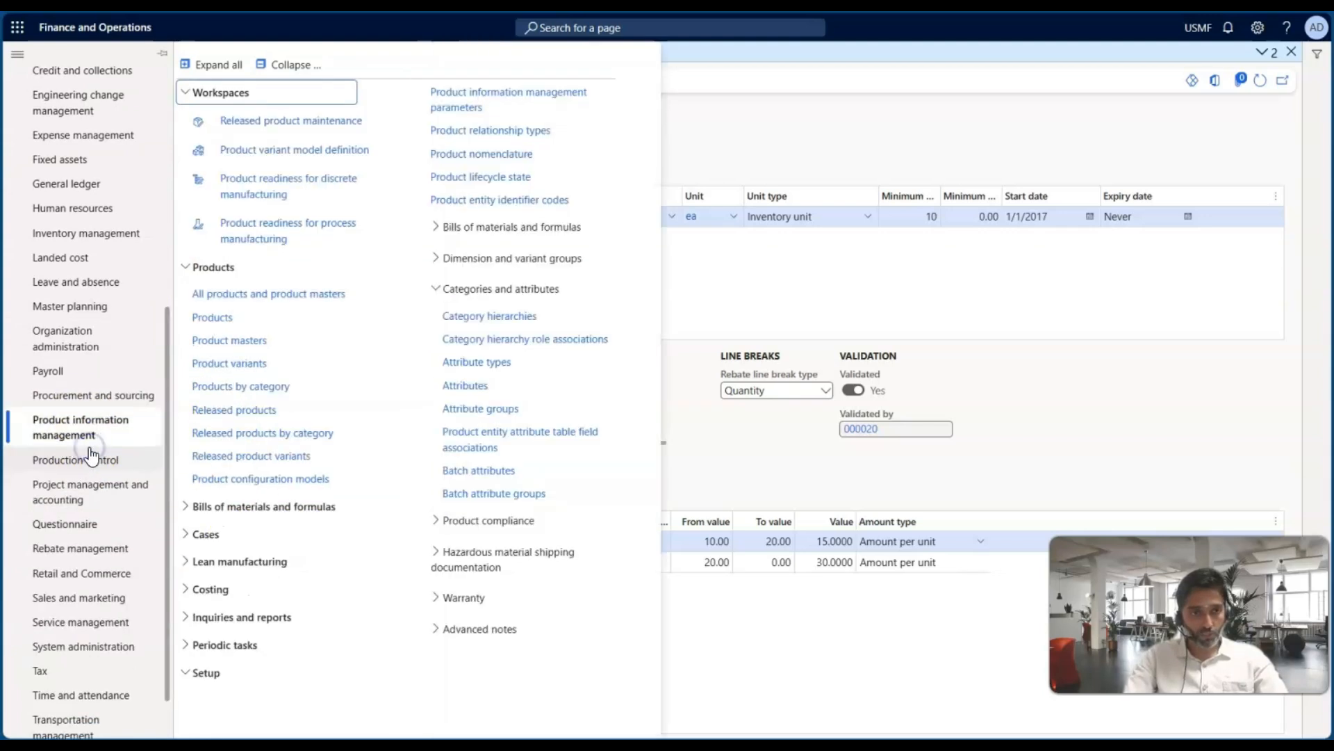
left_click(225, 409)
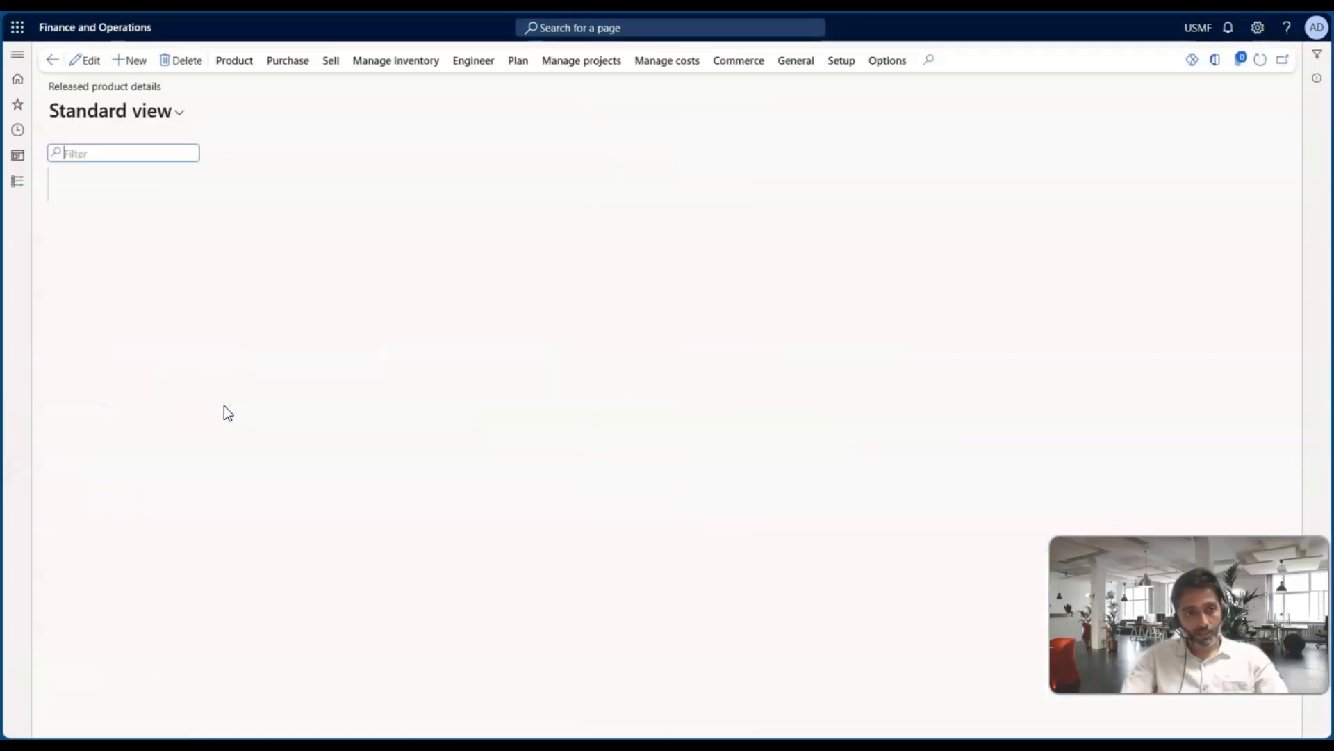
Open item 1000 and examine the choices for the vendor rebate item group in its purchase details
left_click(90, 298)
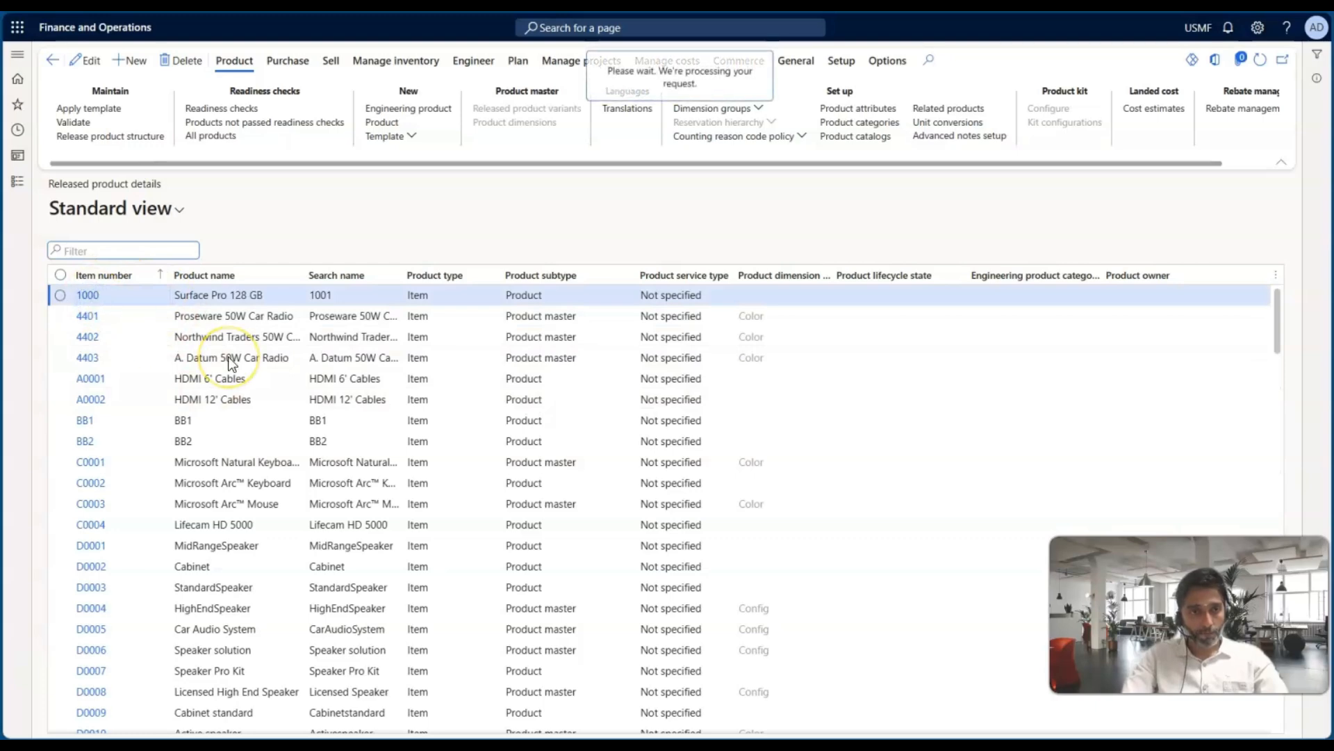
left_click(209, 495)
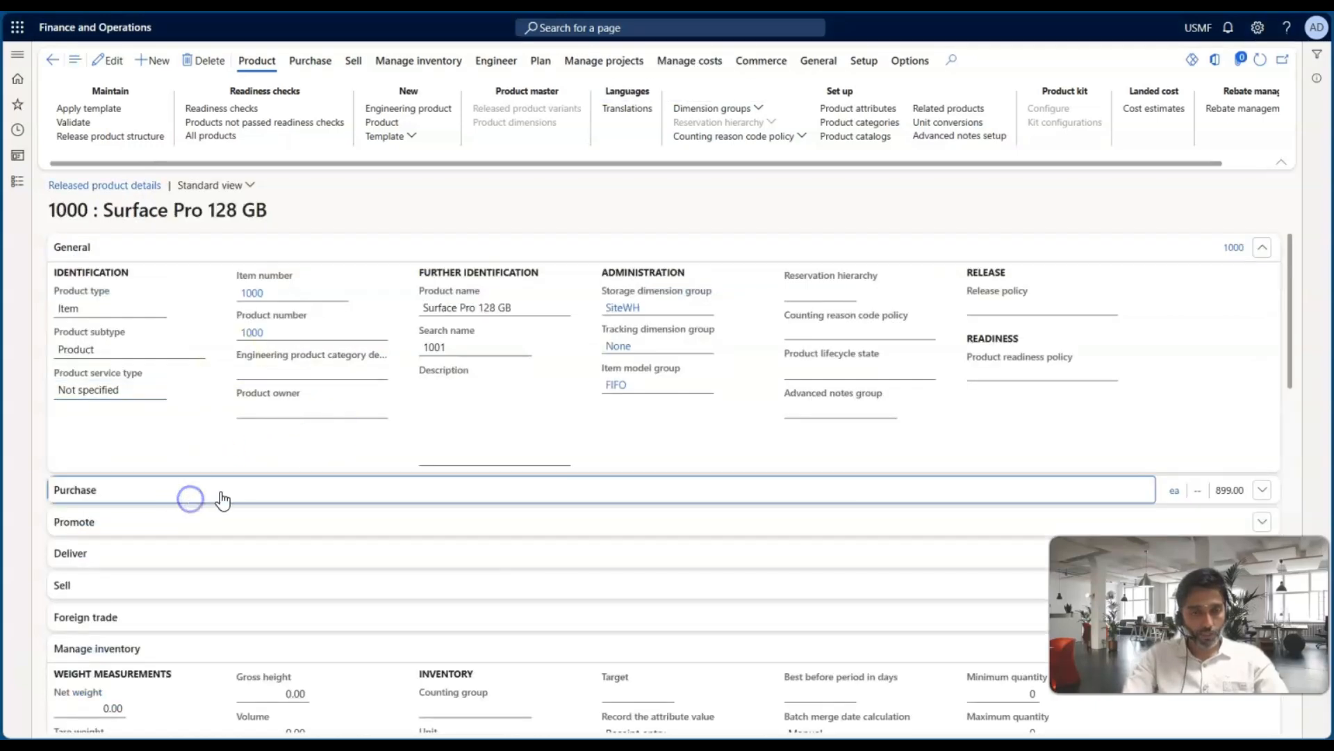
scroll(372, 445, "down", 1)
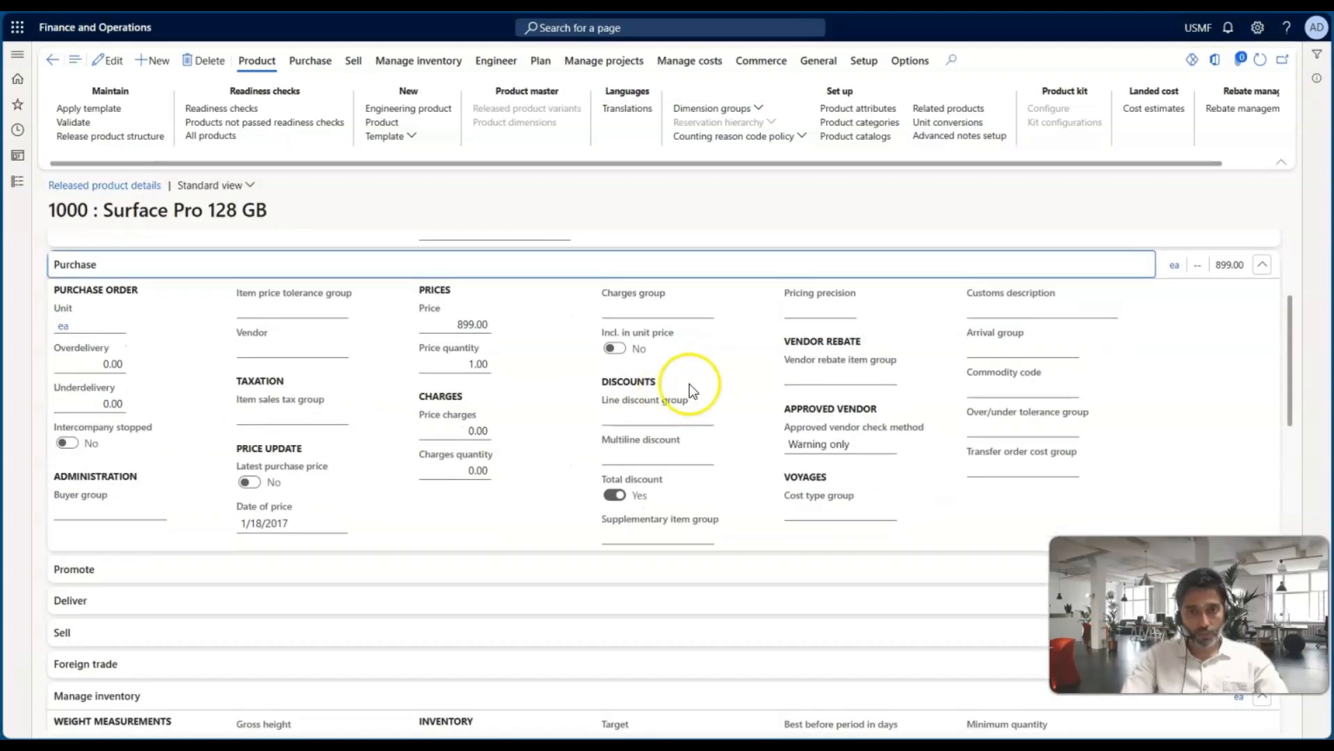
left_click(698, 419)
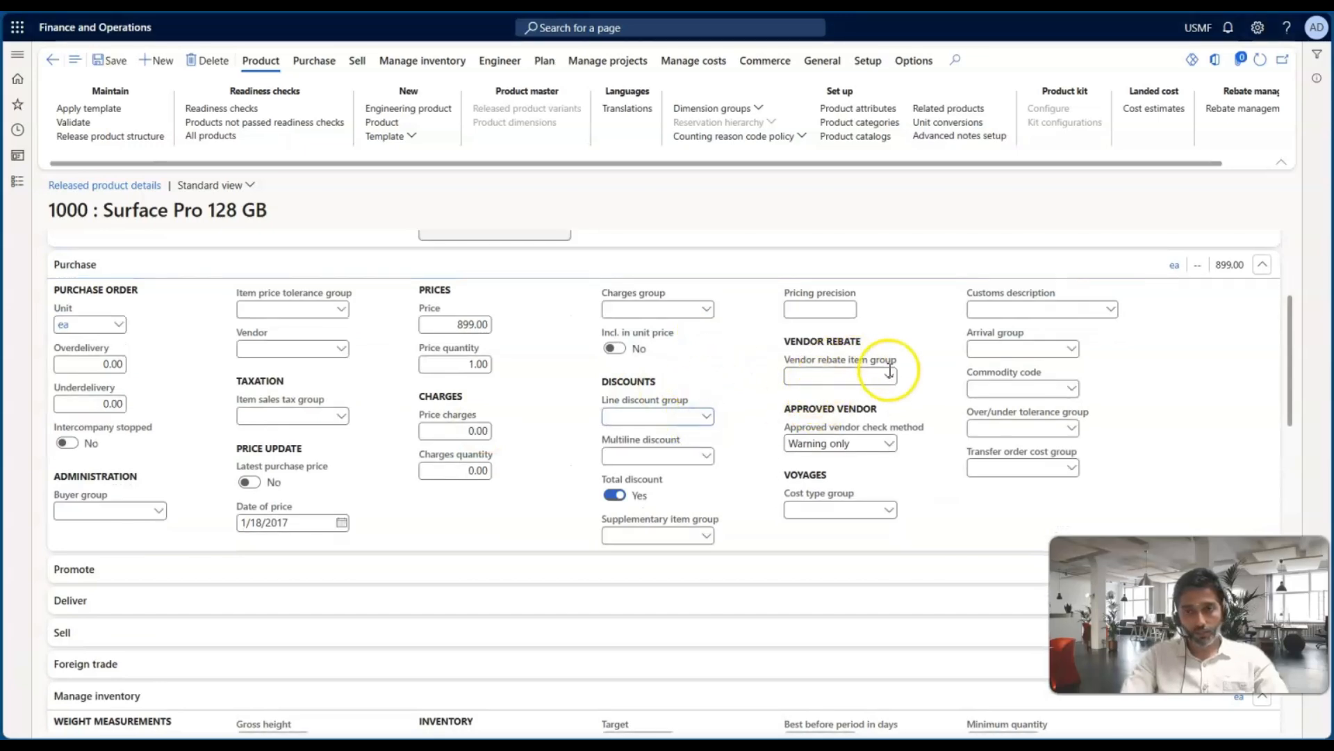
left_click(890, 375)
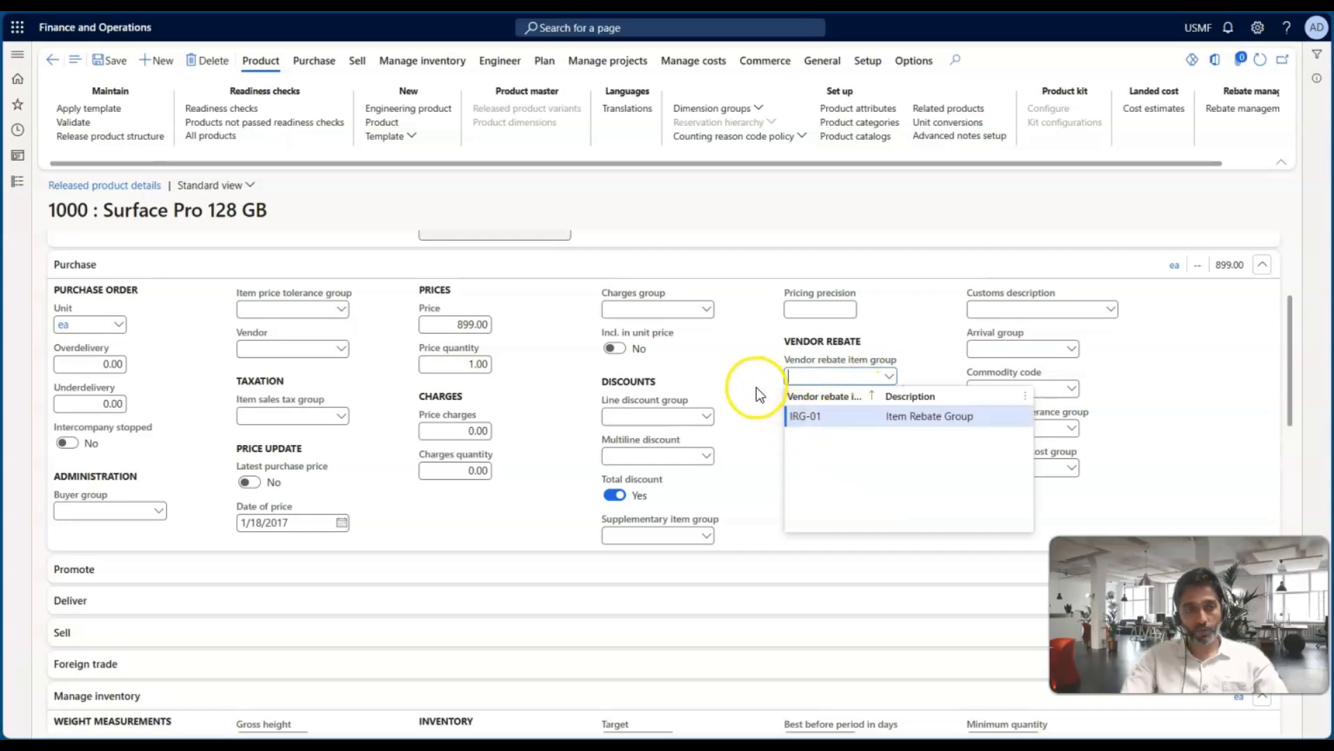
left_click(697, 375)
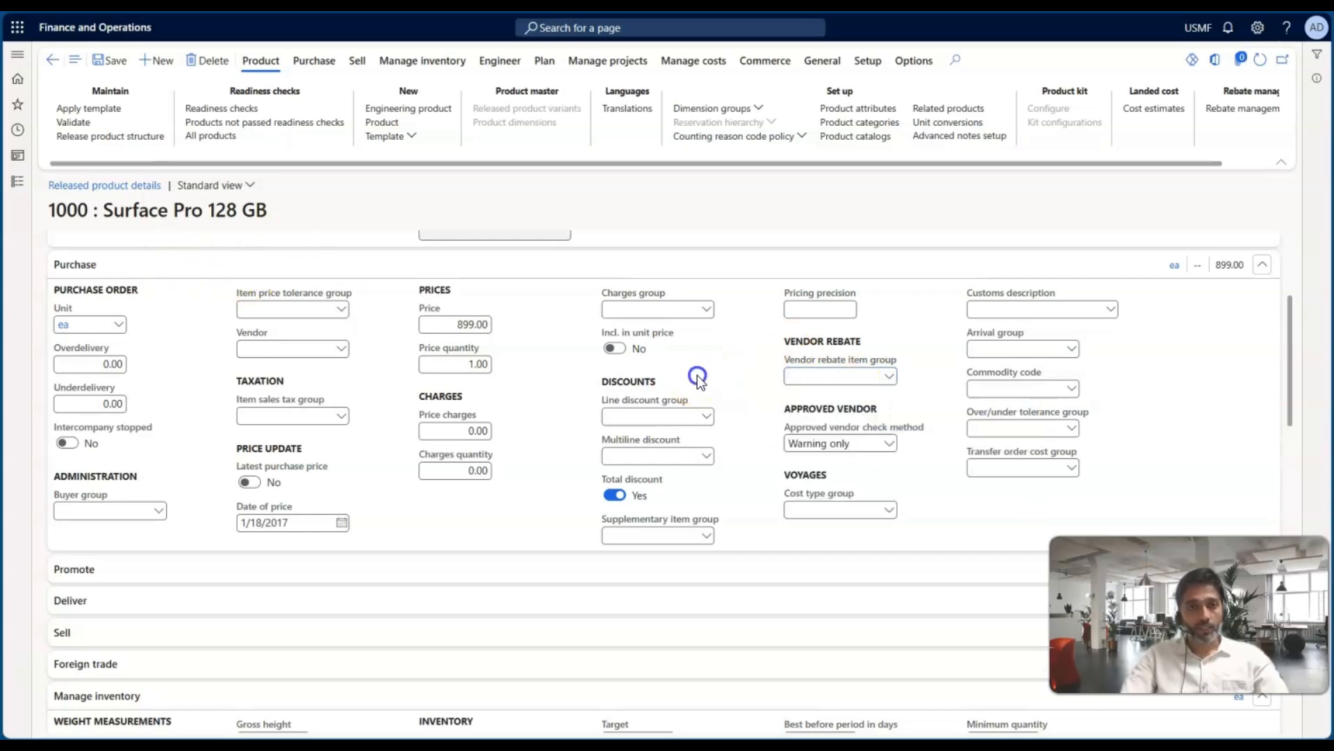
Open the vendor rebate groups list in Procurement and sourcing
left_click(17, 182)
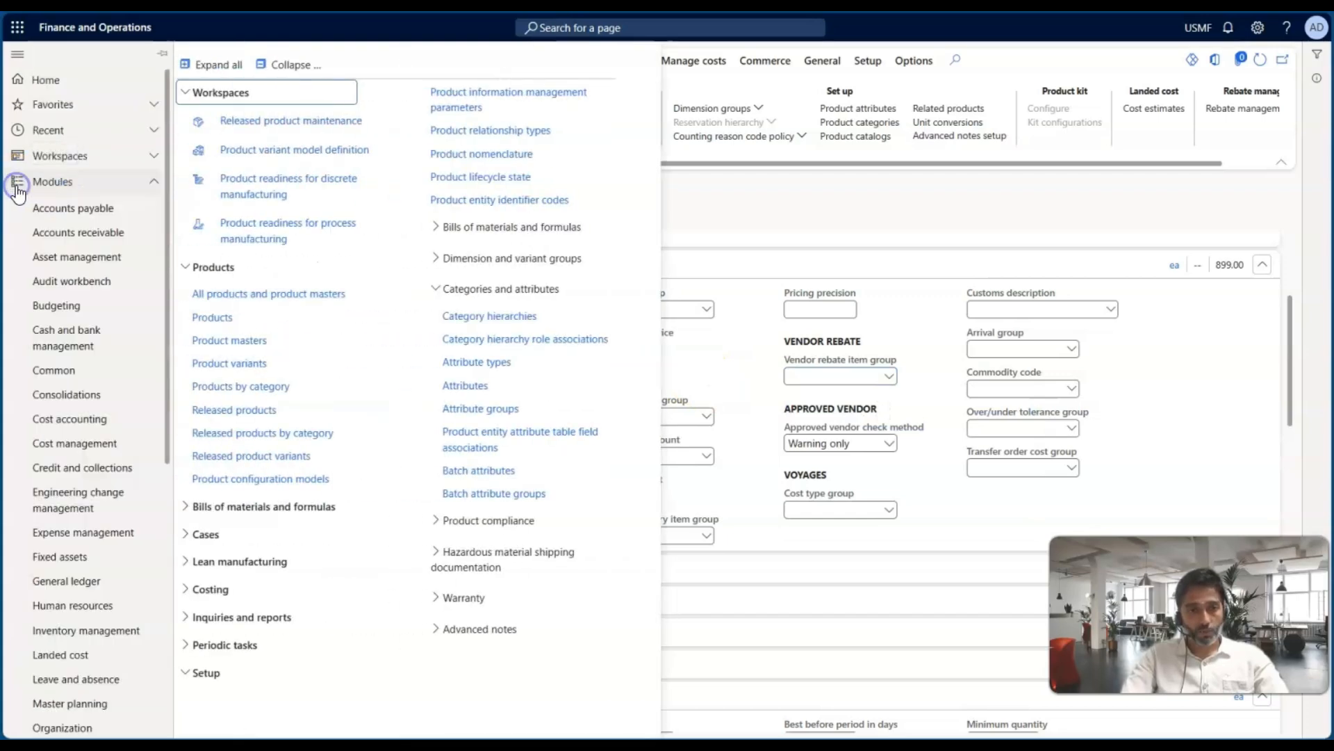
scroll(120, 437, "down", 4)
scroll(120, 436, "down", 1)
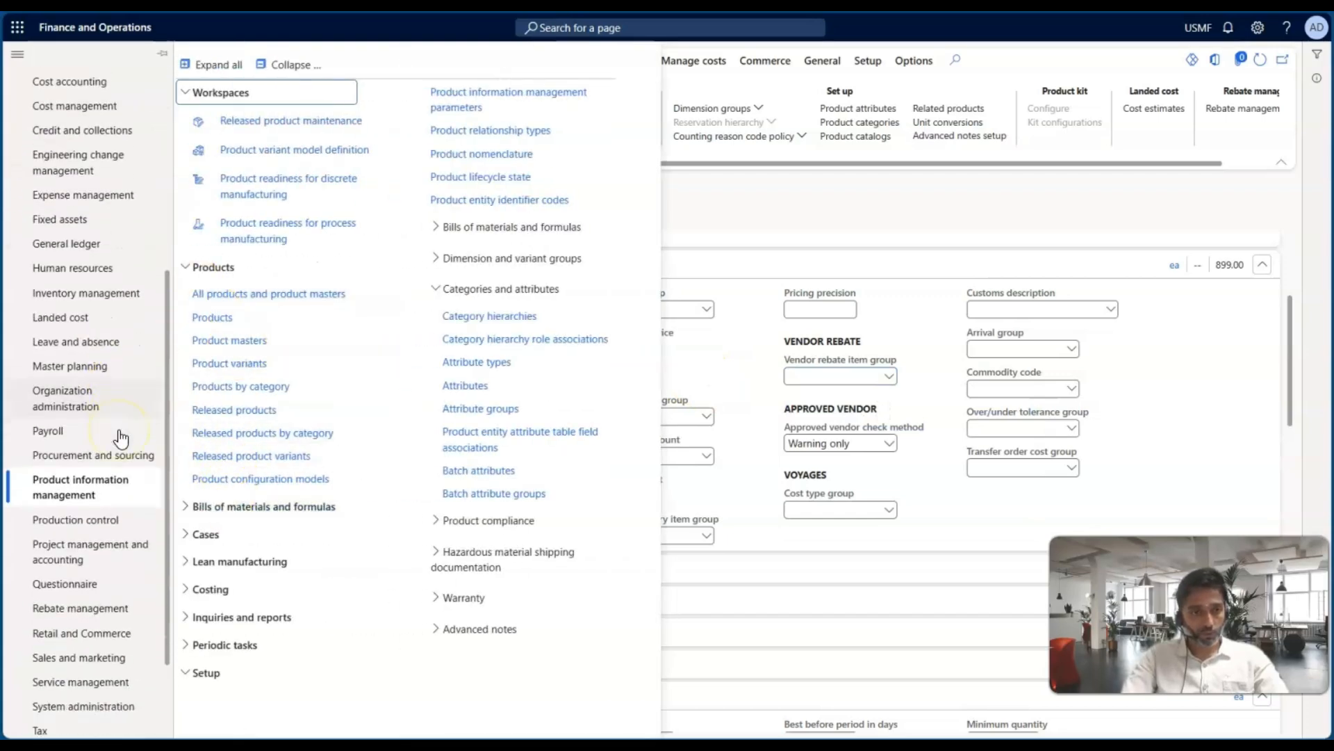
left_click(94, 451)
left_click(235, 494)
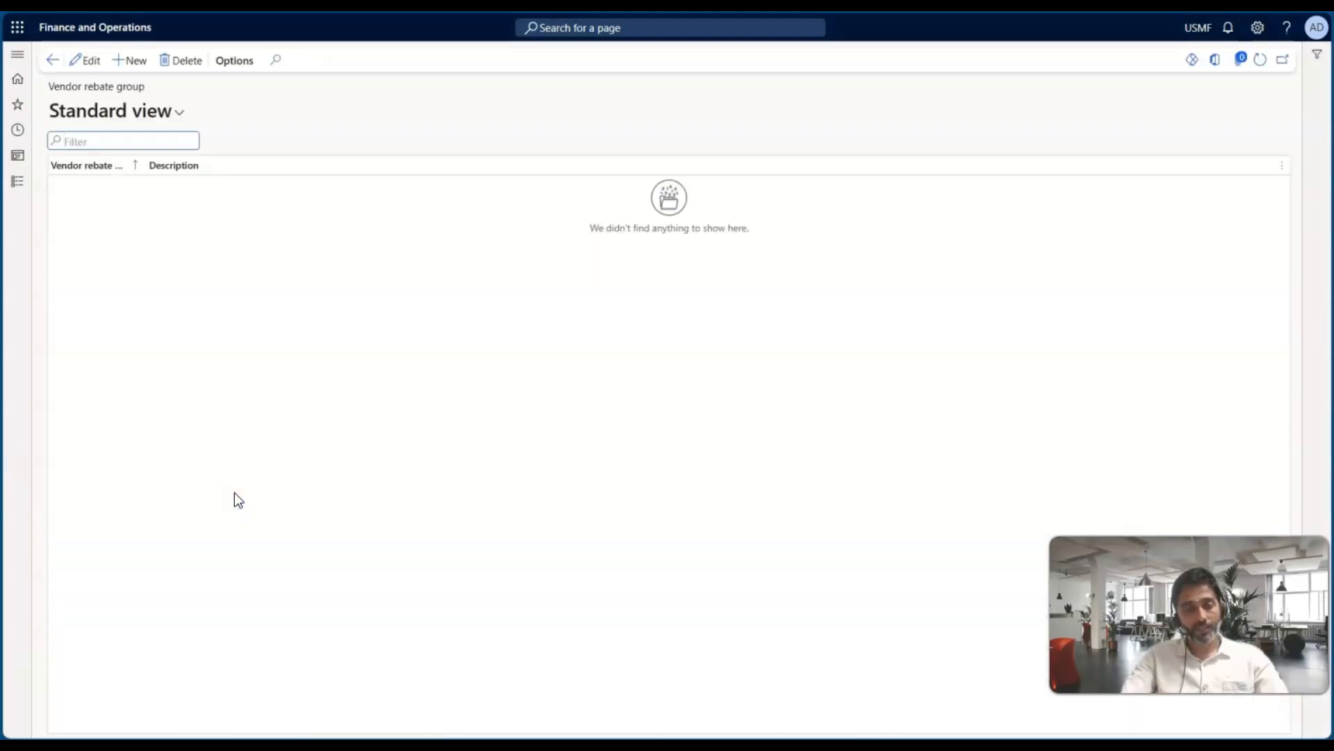
Create and save vendor rebate group VRG-01 with the description "Vendor rebate group"
left_click(129, 60)
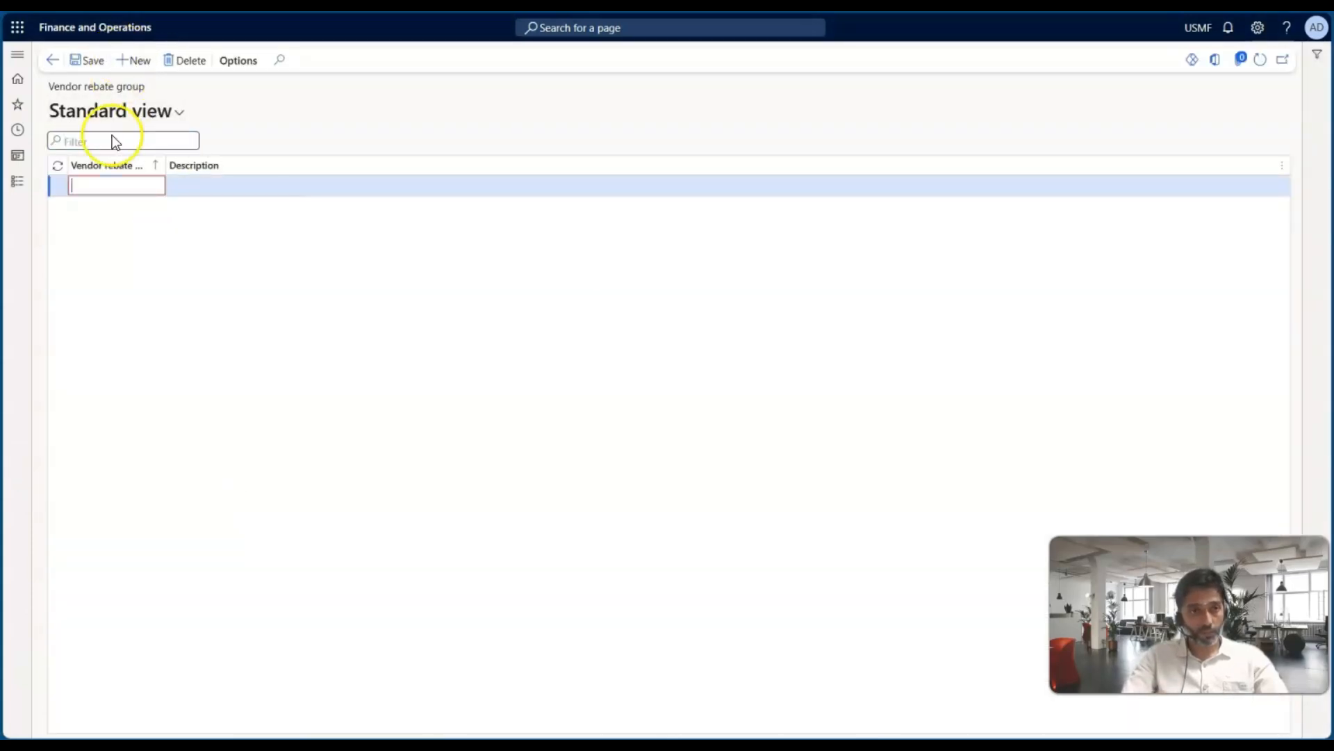
type("VRG-")
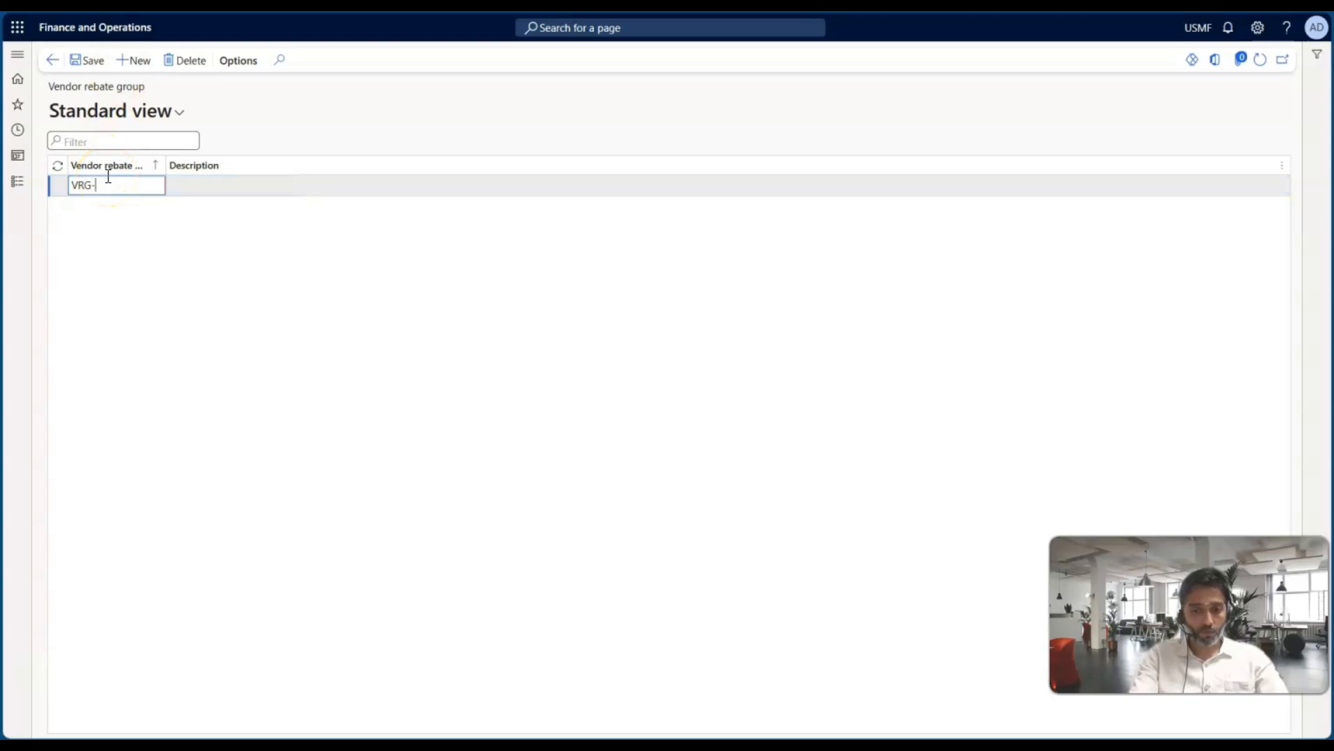
type("01")
key("Tab")
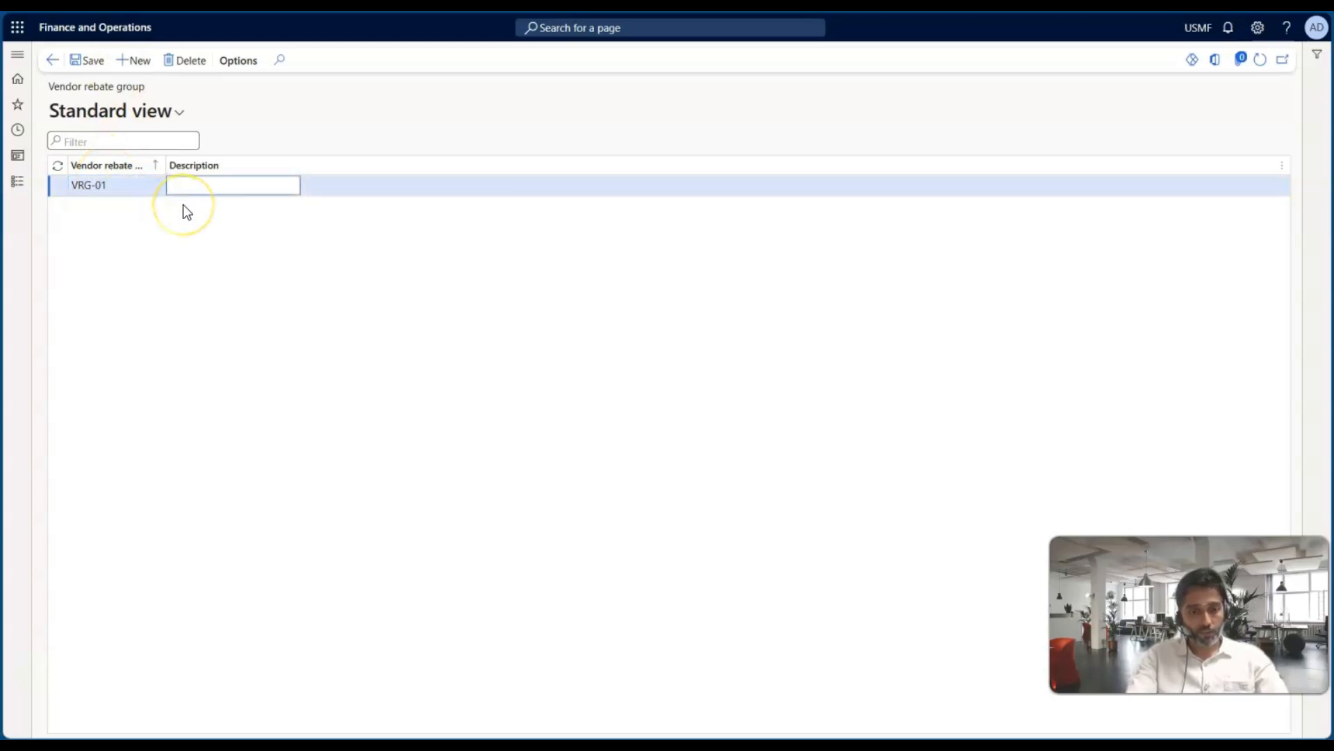
type("Vendor rebate group")
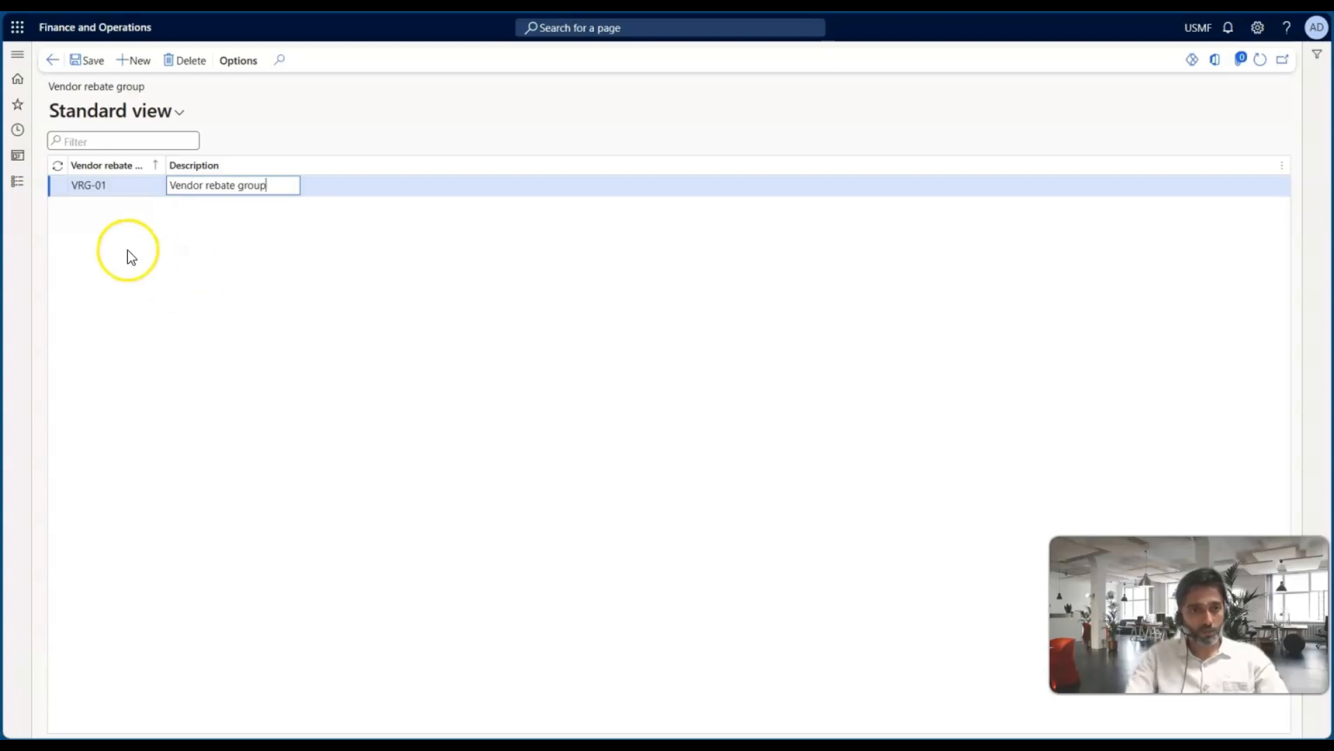
left_click(88, 60)
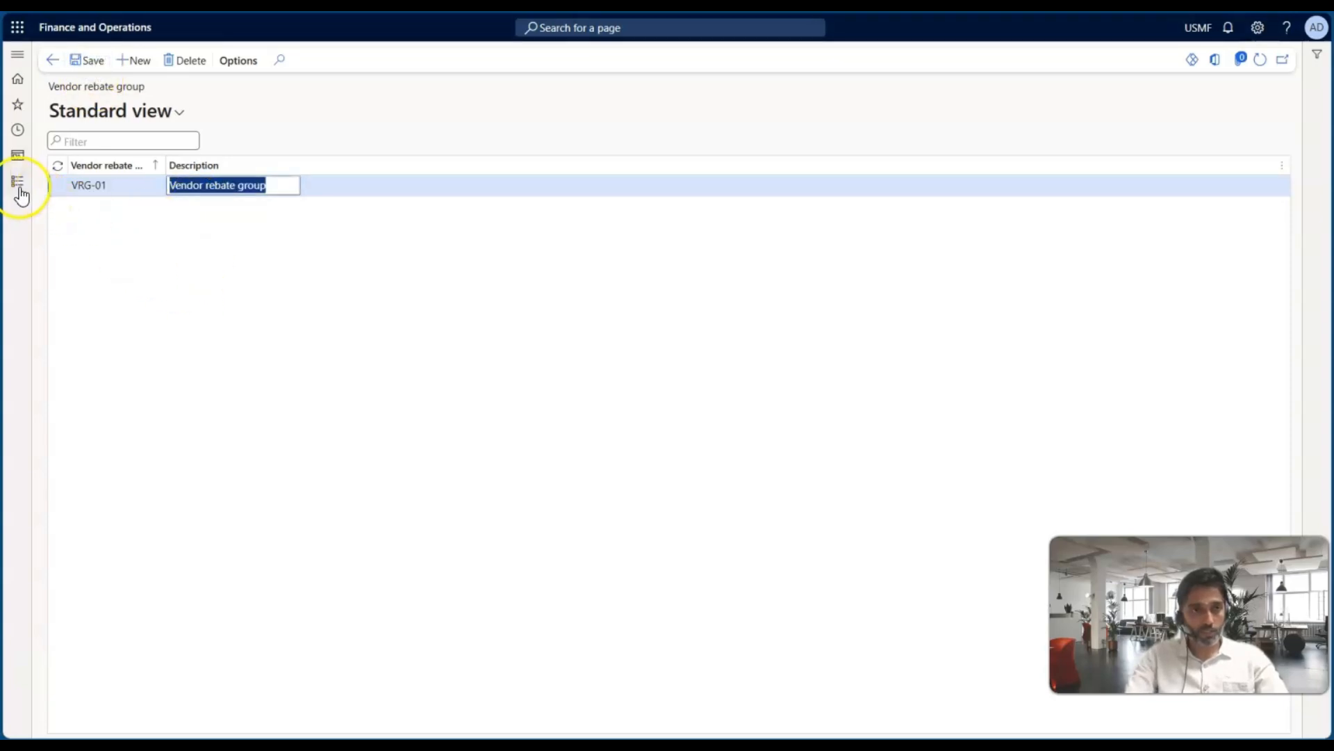
Open the list of all vendors in Procurement and sourcing
left_click(20, 192)
scroll(66, 344, "down", 4)
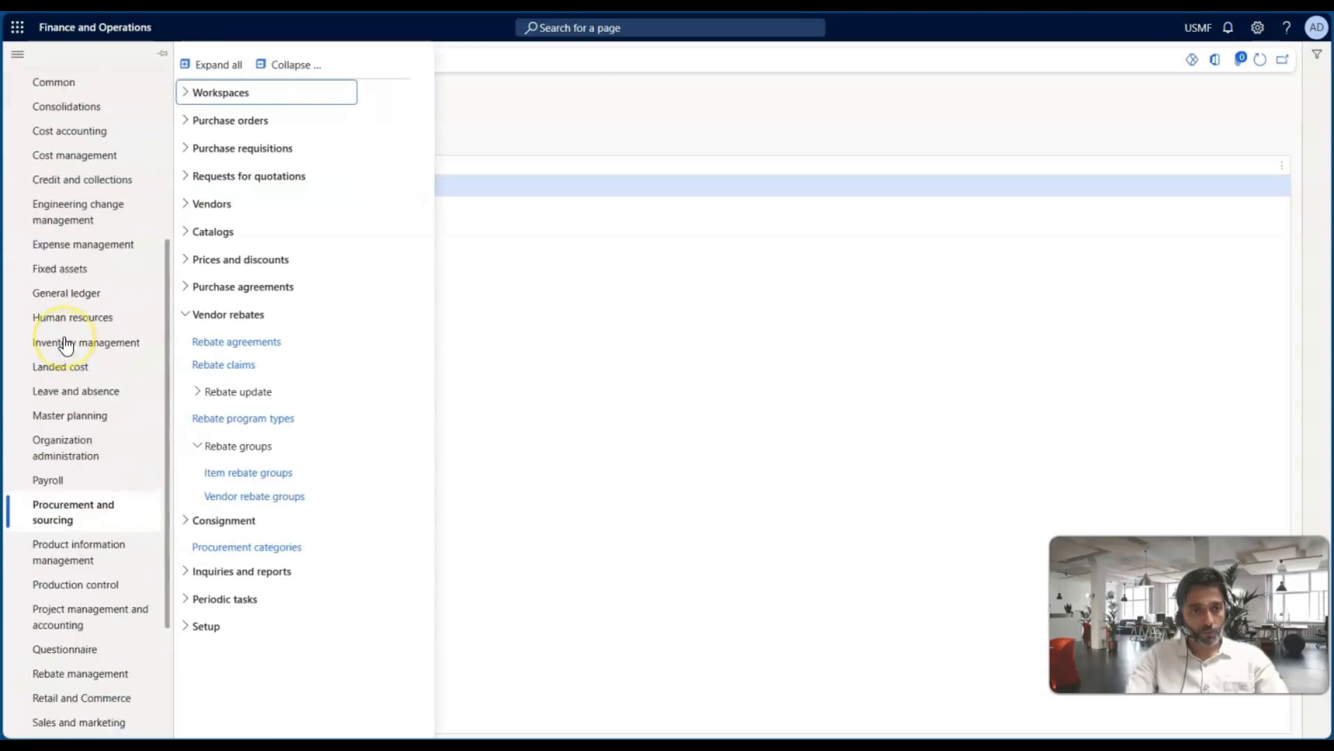
scroll(66, 344, "down", 2)
left_click(217, 203)
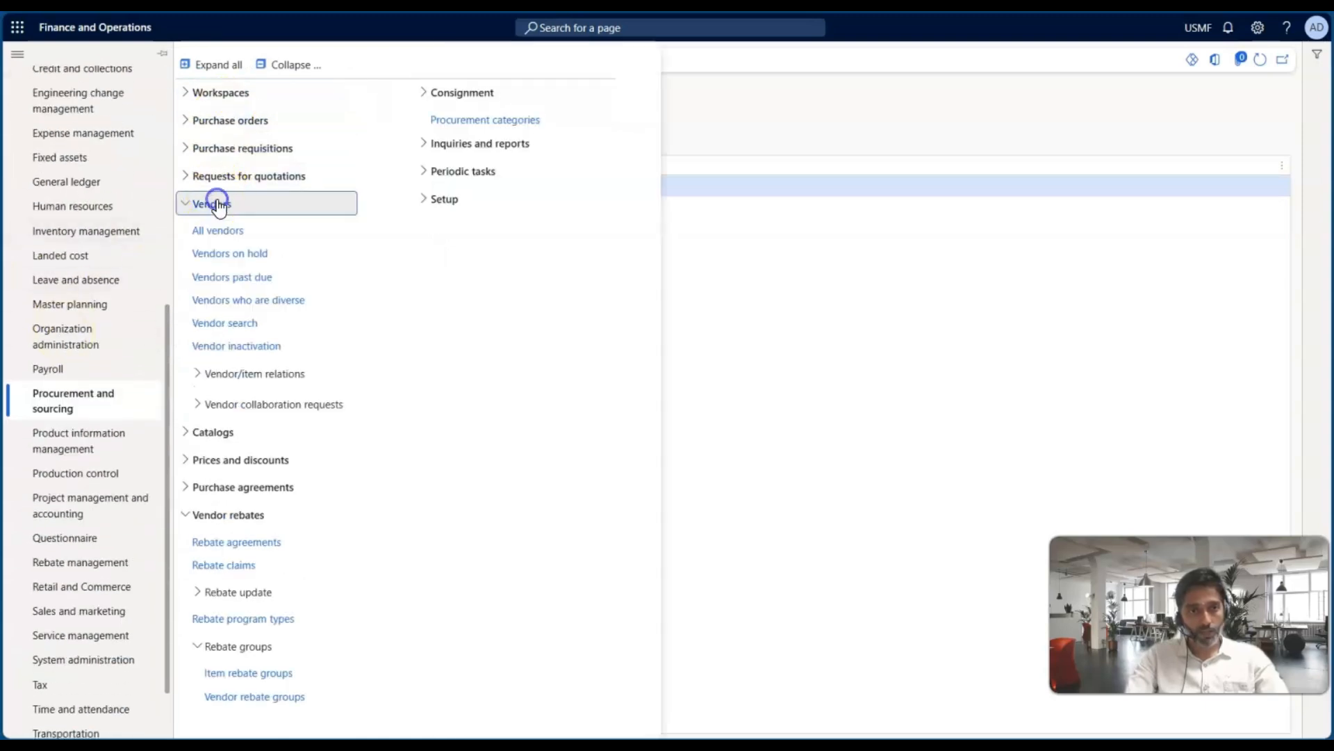
left_click(227, 230)
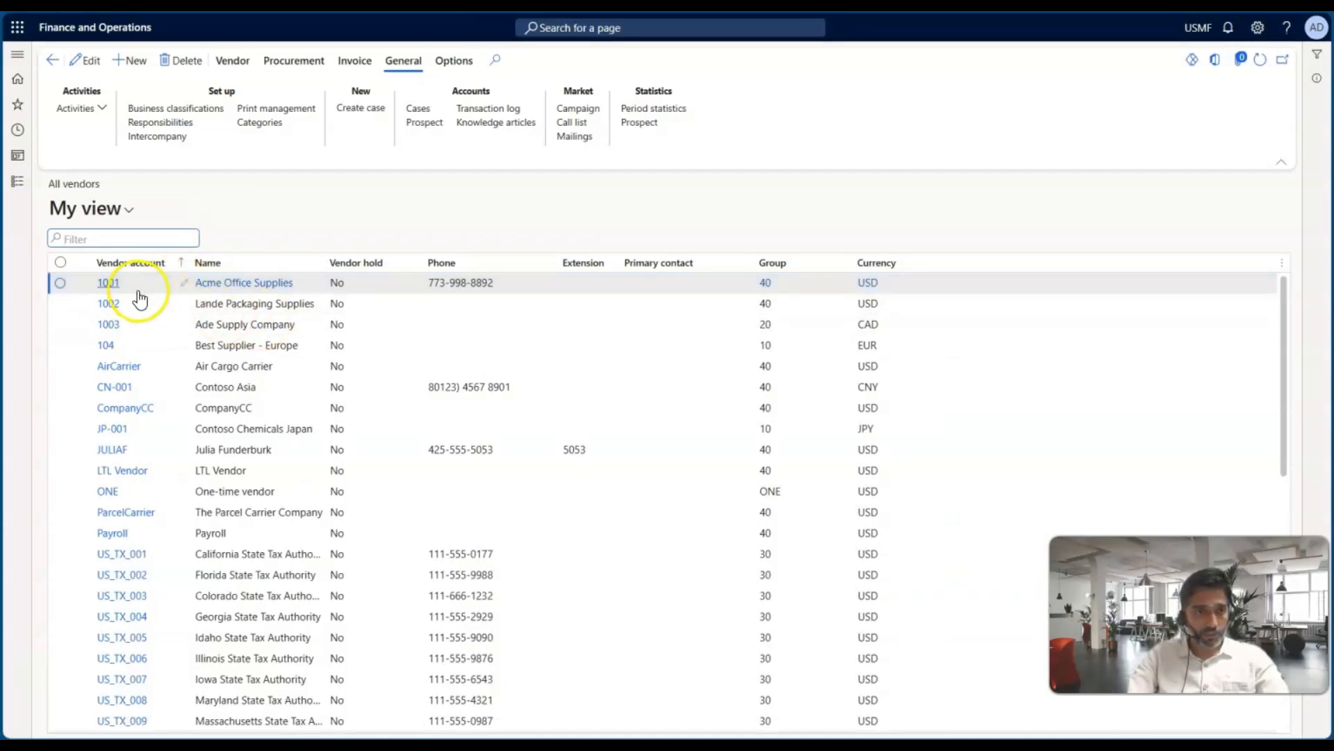
Open vendor Acme Office Supplies and examine the choices for the vendor rebate group in its miscellaneous details
left_click(110, 283)
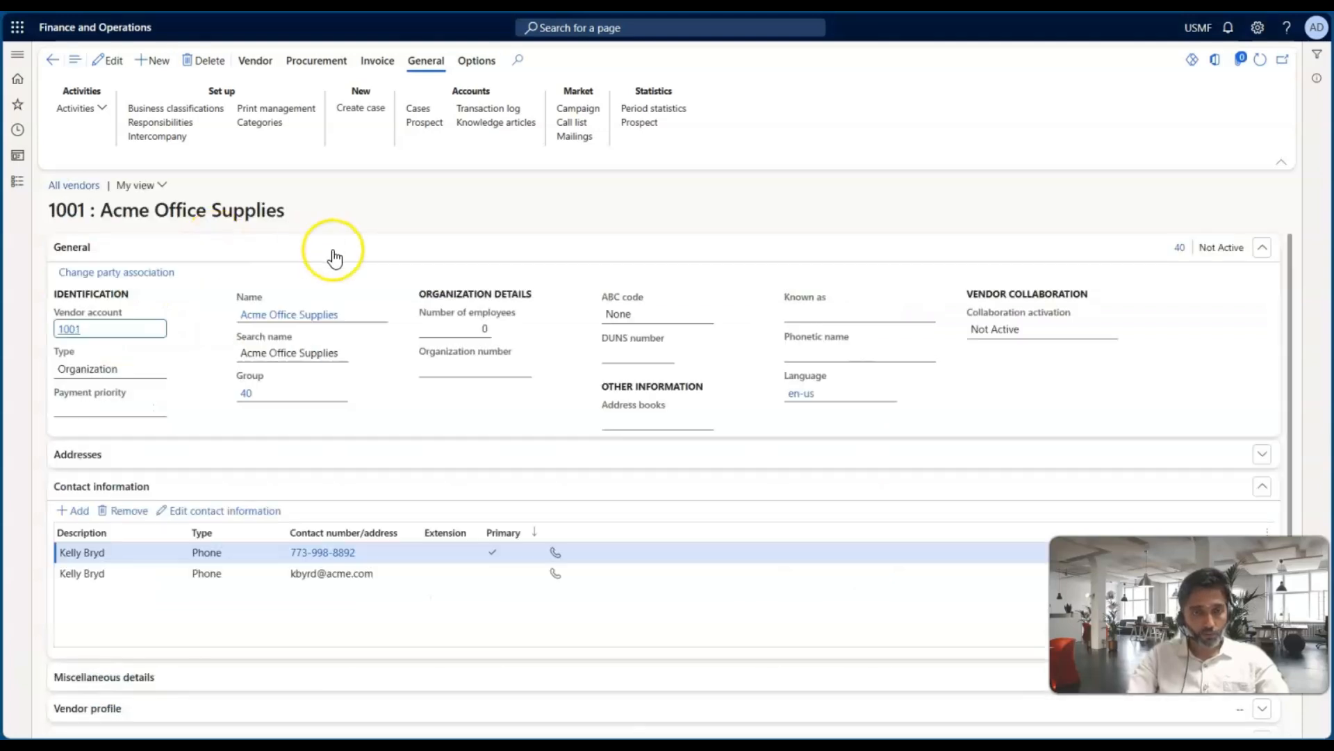
scroll(218, 372, "down", 3)
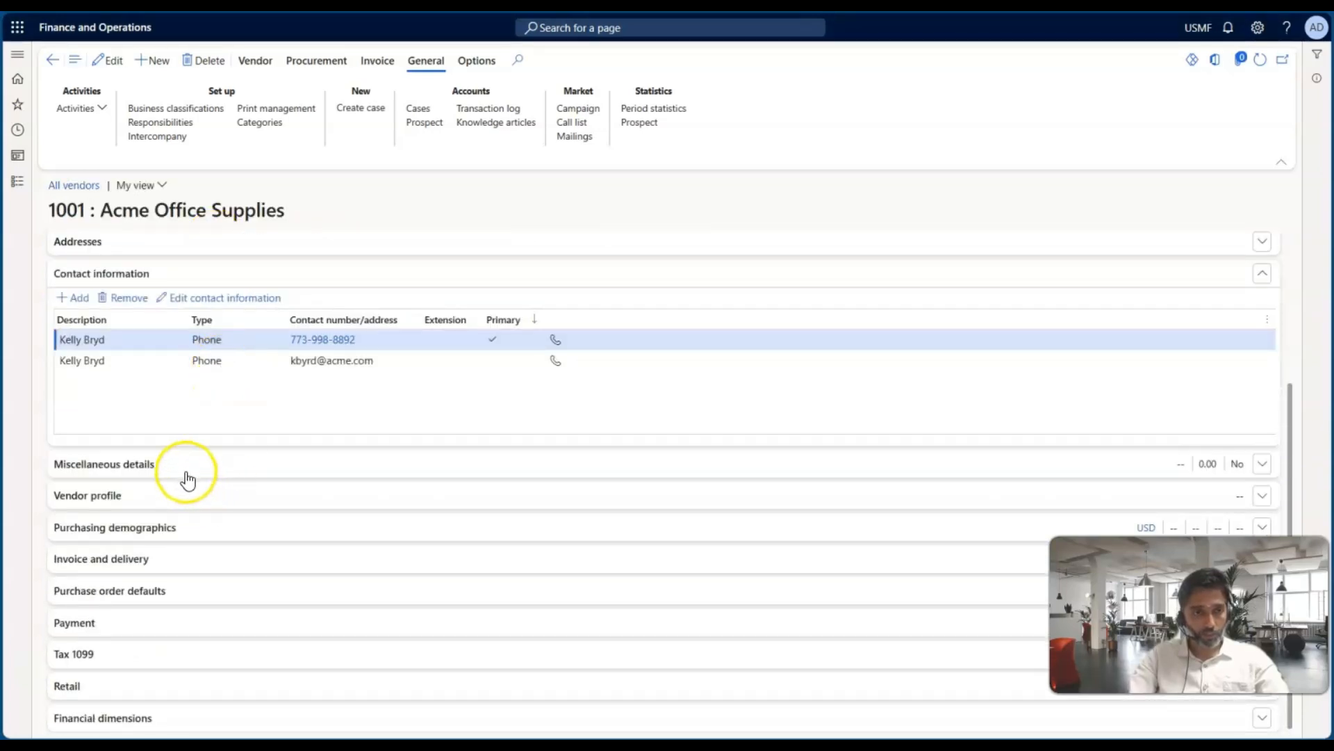
left_click(197, 471)
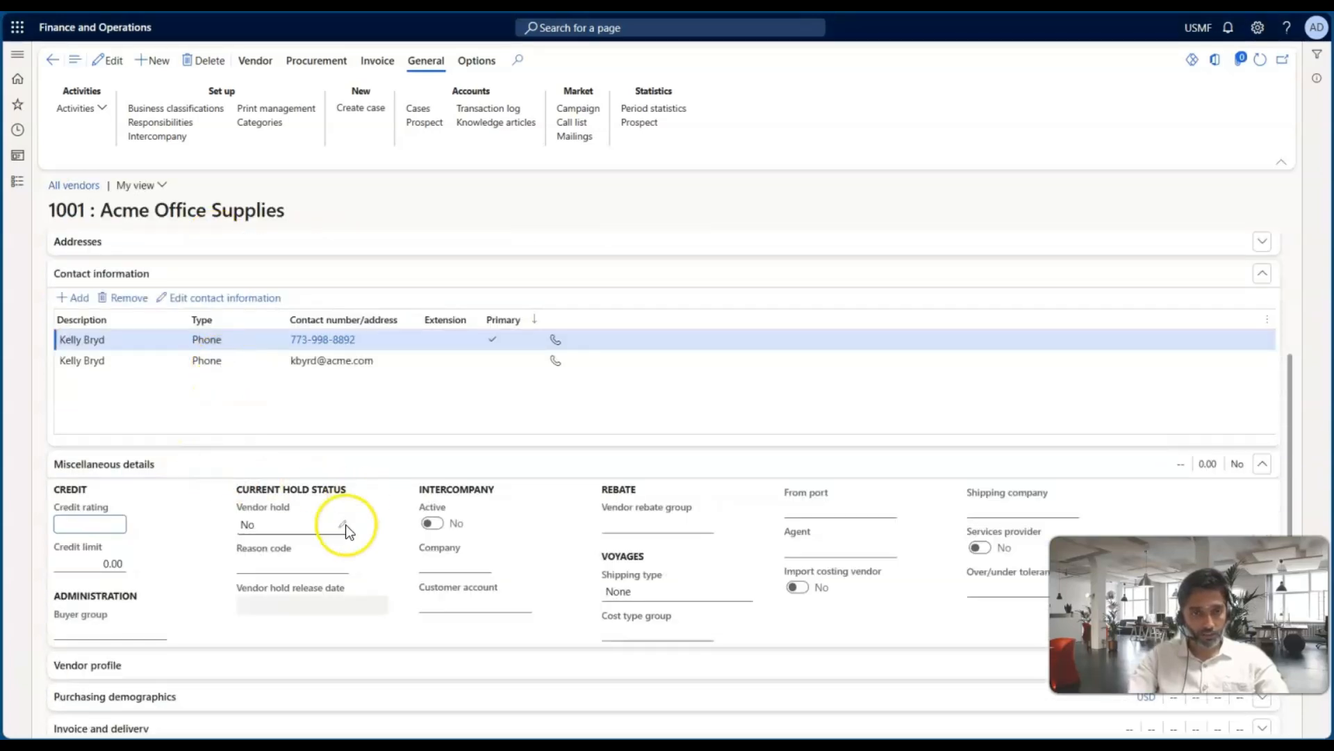
left_click(344, 526)
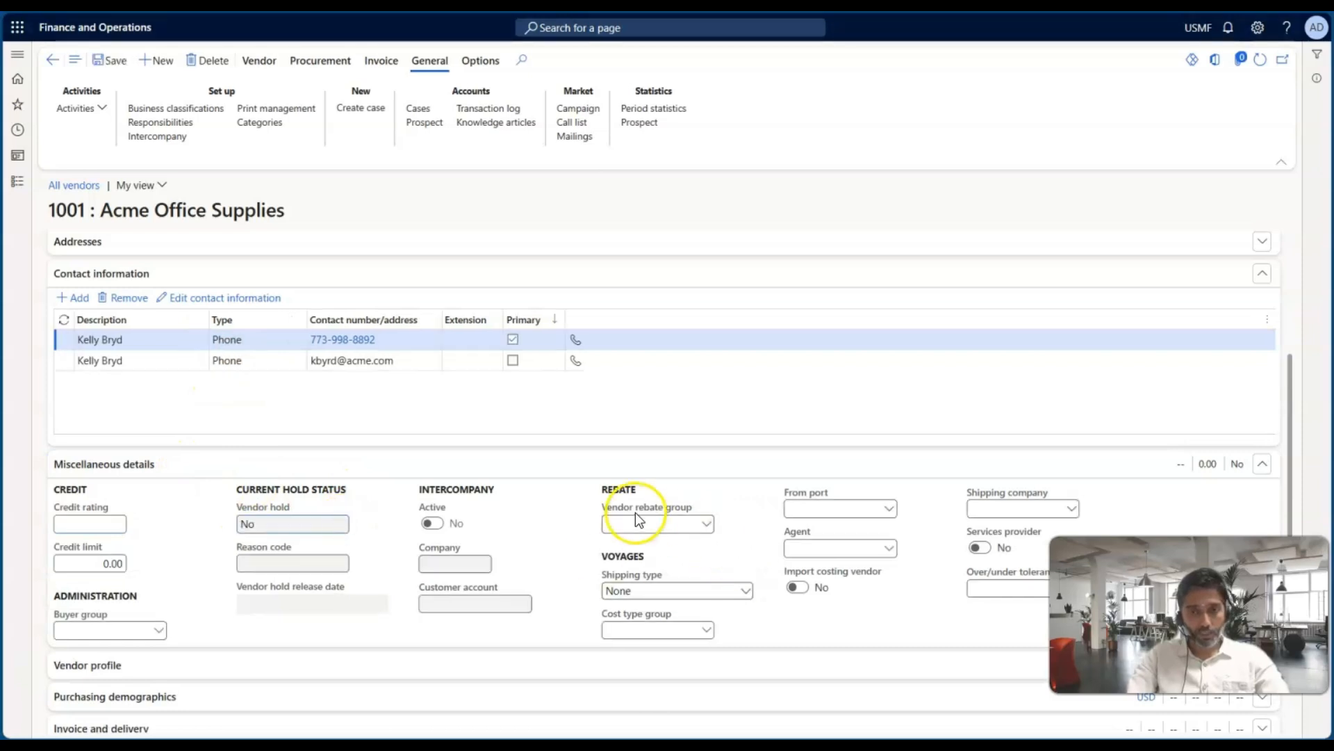
left_click(708, 526)
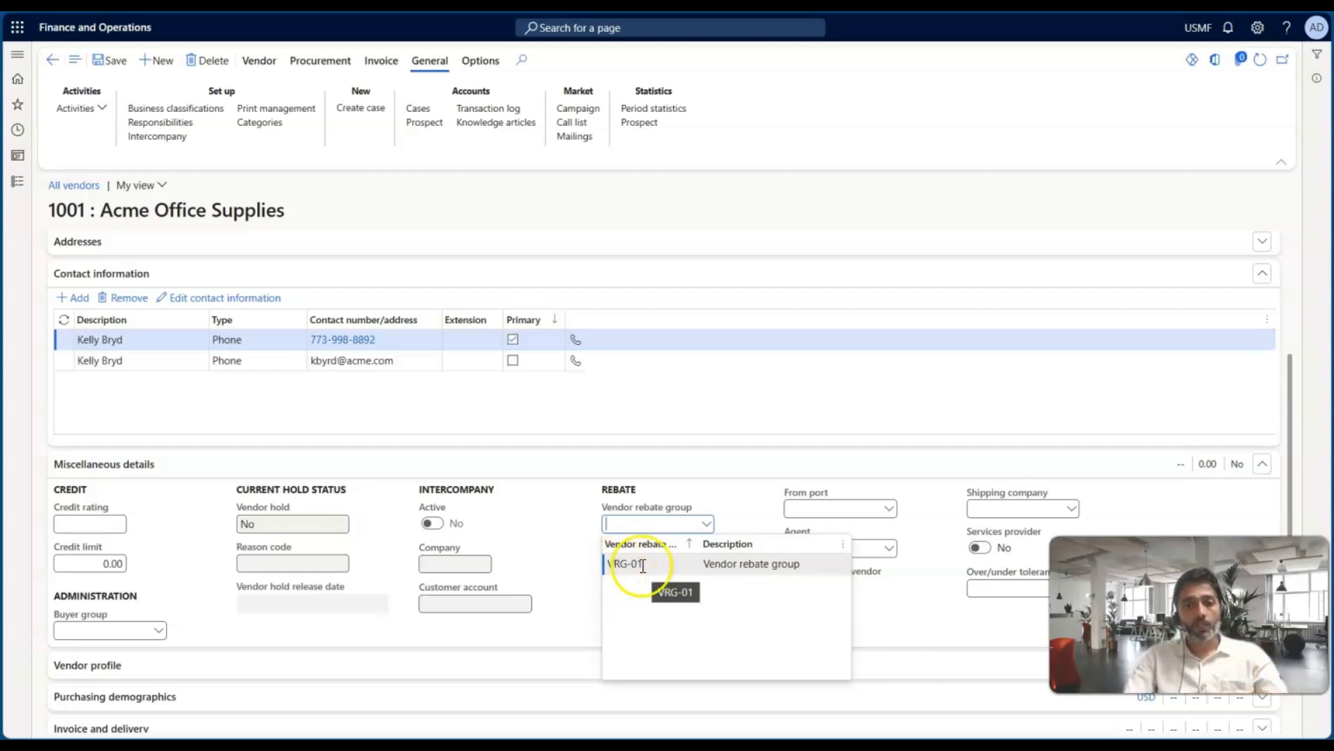
left_click(552, 562)
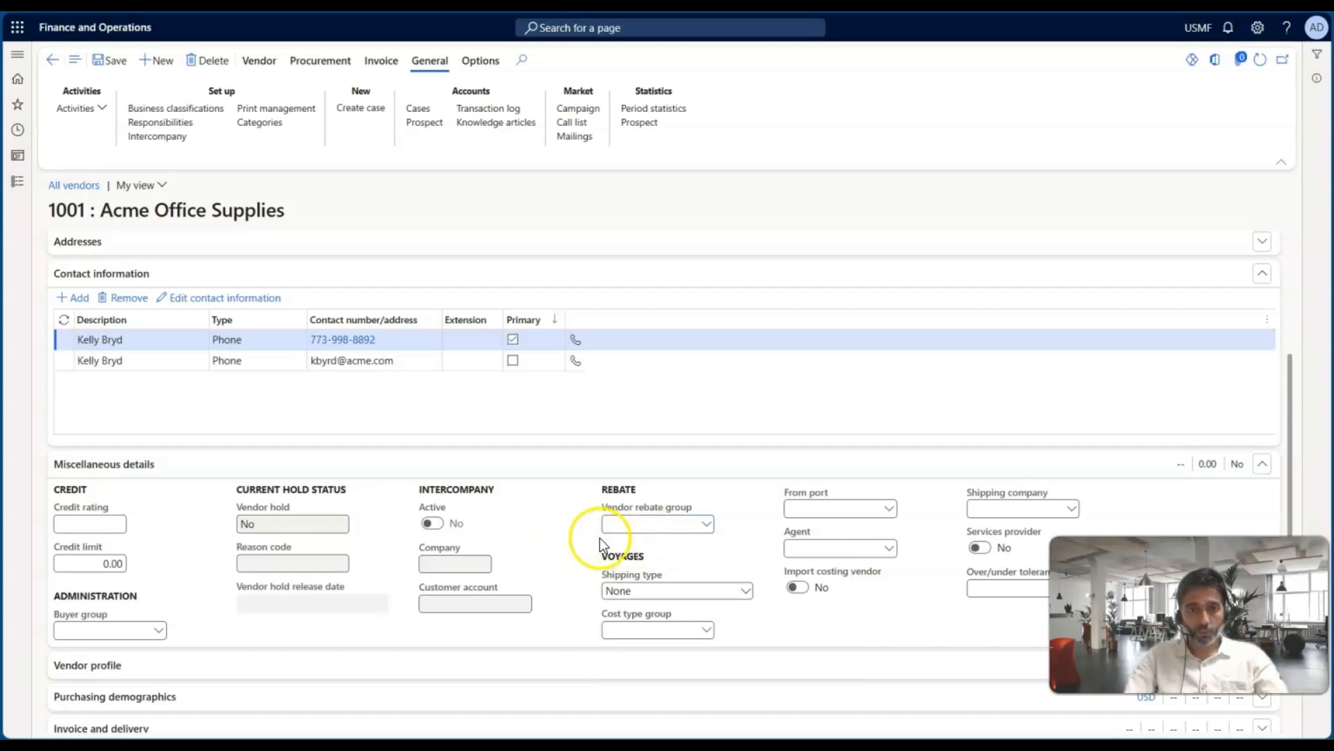
In the rebate agreements, set the Promo agreement's vendor code to Group and show the vendor rebate groups offered for its vendor selection
left_click(18, 183)
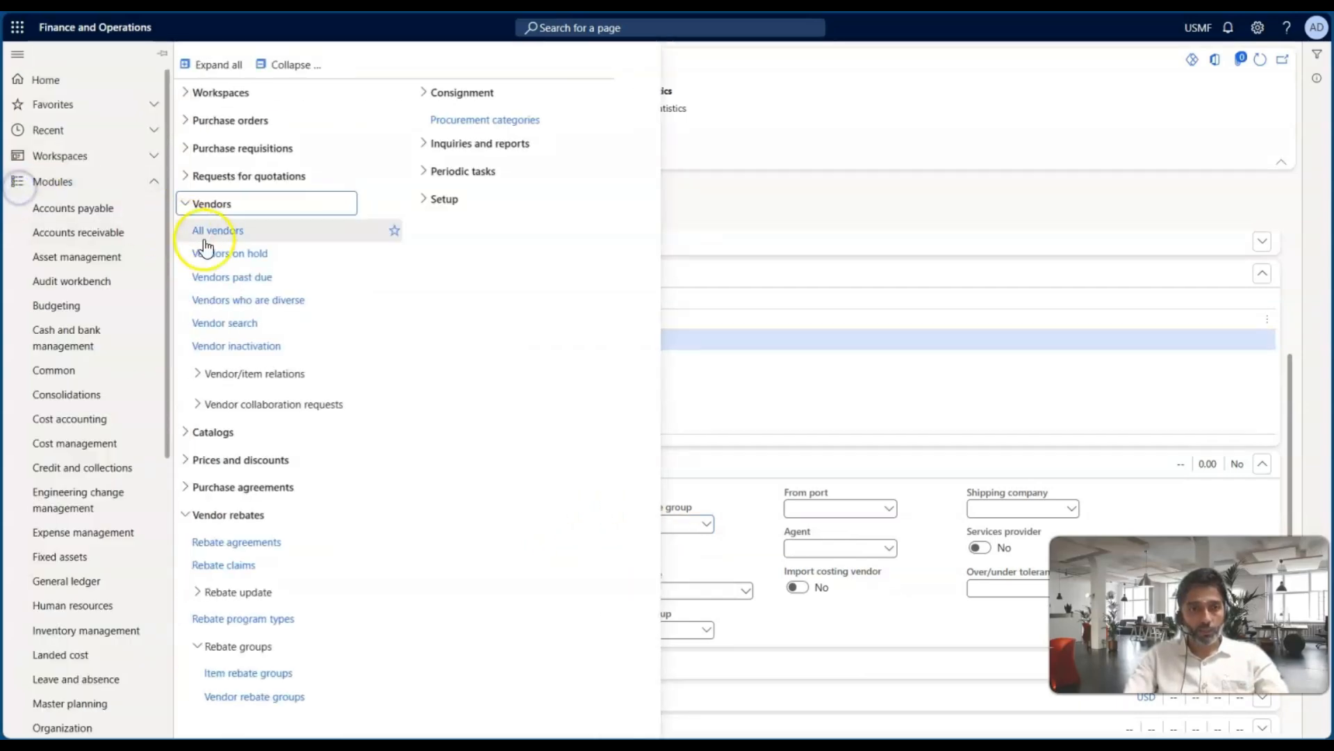
left_click(229, 539)
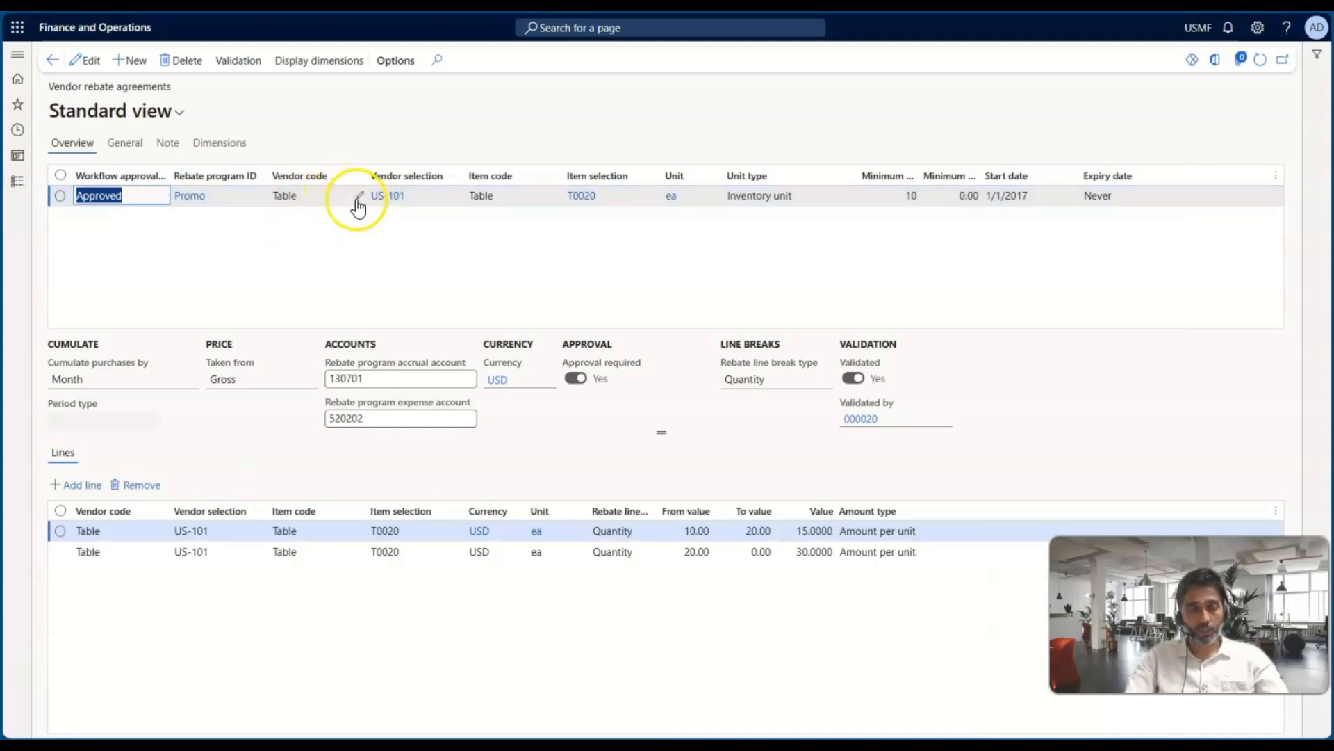
left_click(354, 197)
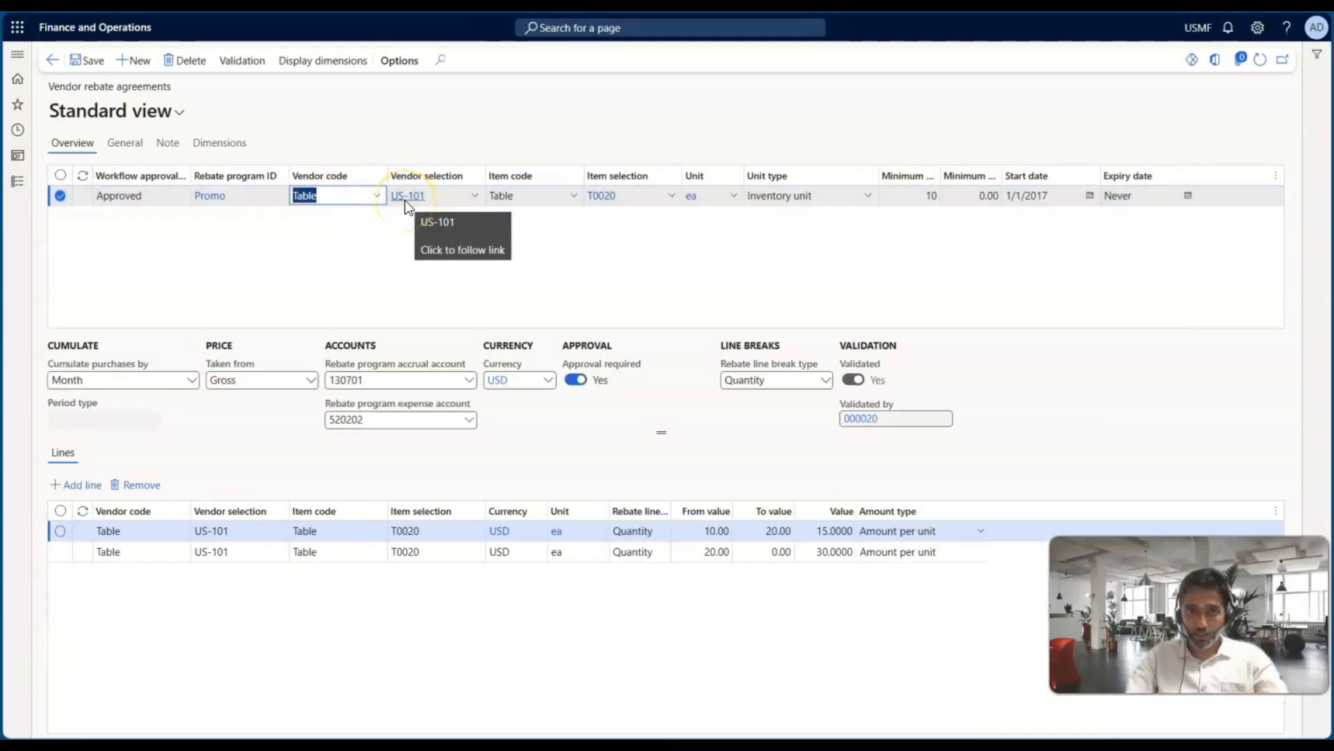
left_click(376, 196)
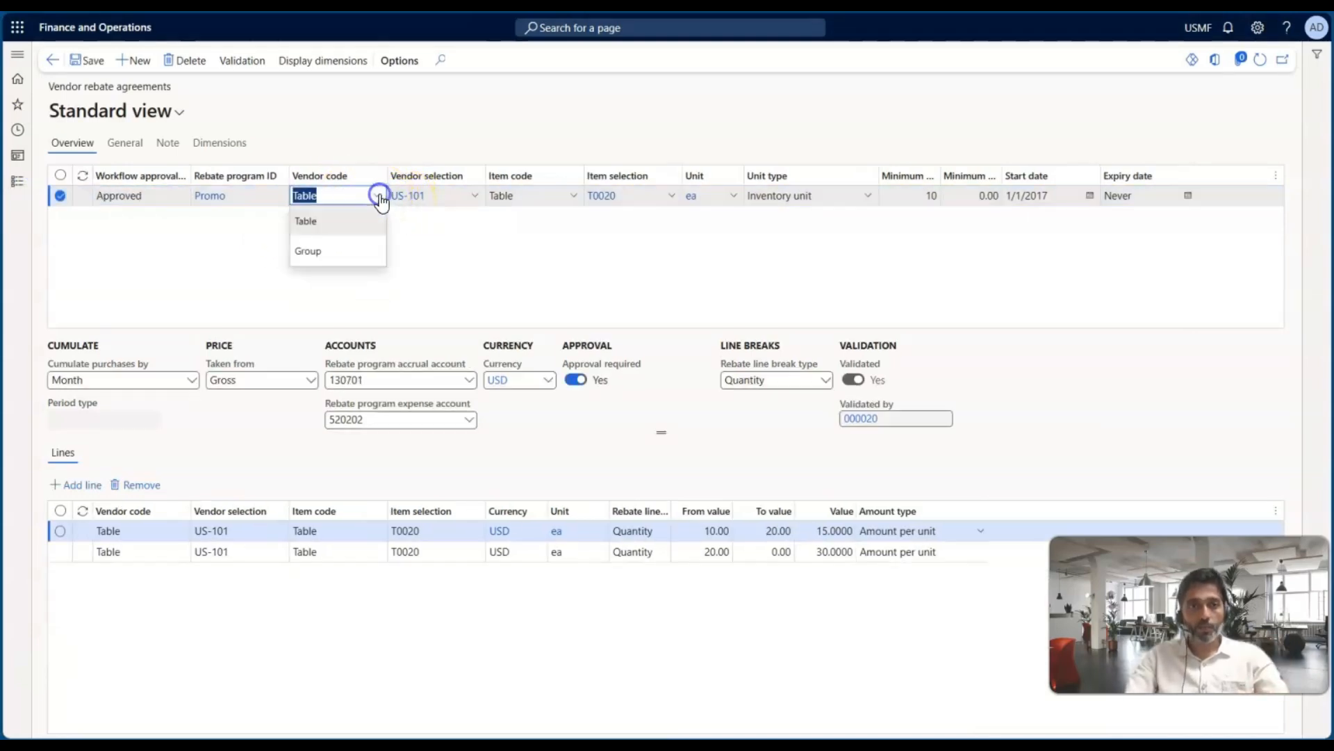
left_click(315, 252)
left_click(477, 197)
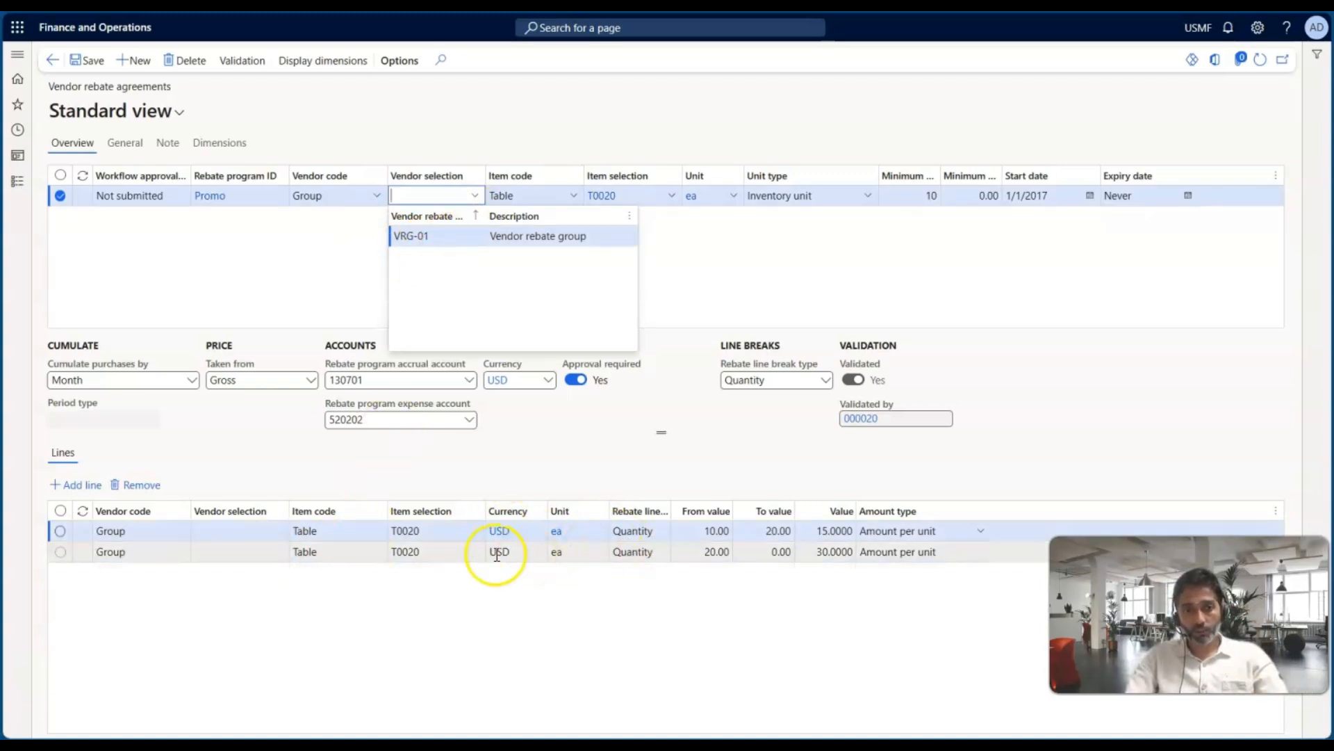
Set the Promo agreement's vendor code back to Table, re-enter the original vendor's account as vendor selection, and save
left_click(376, 196)
left_click(335, 228)
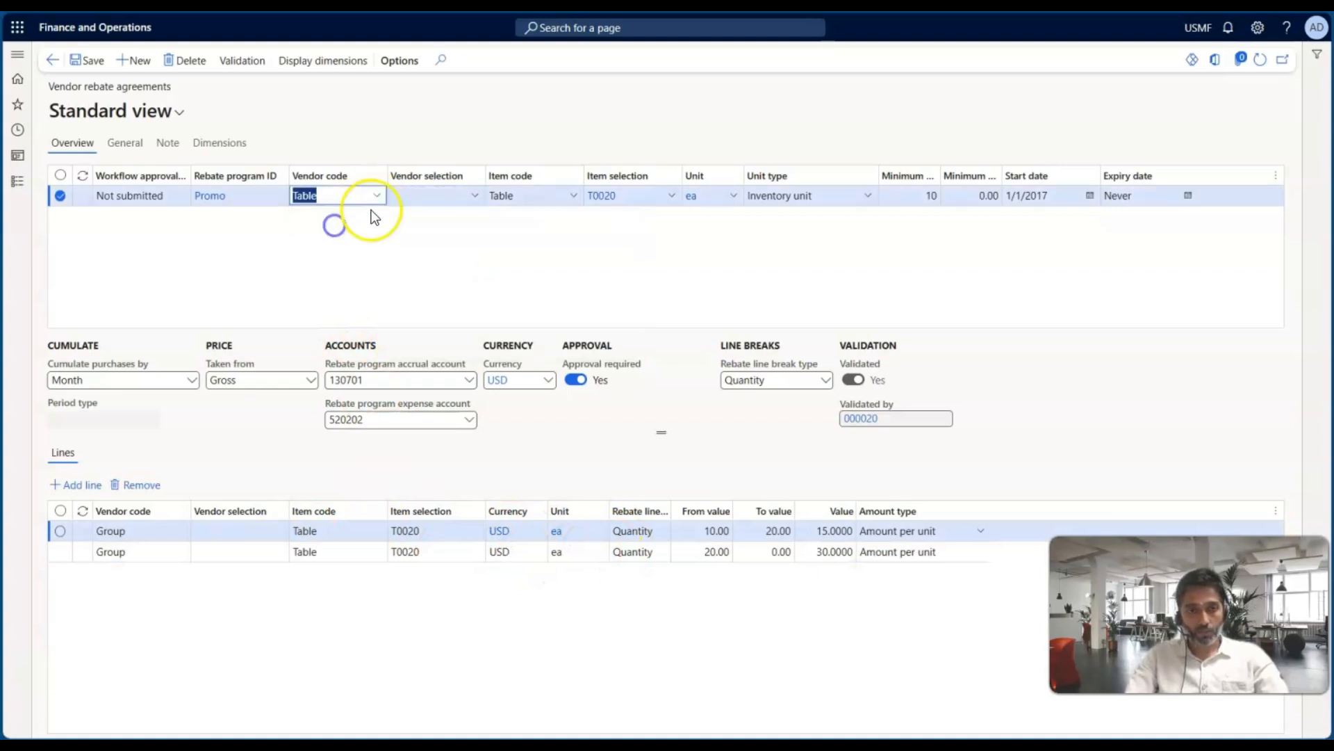
left_click(417, 197)
type("Us")
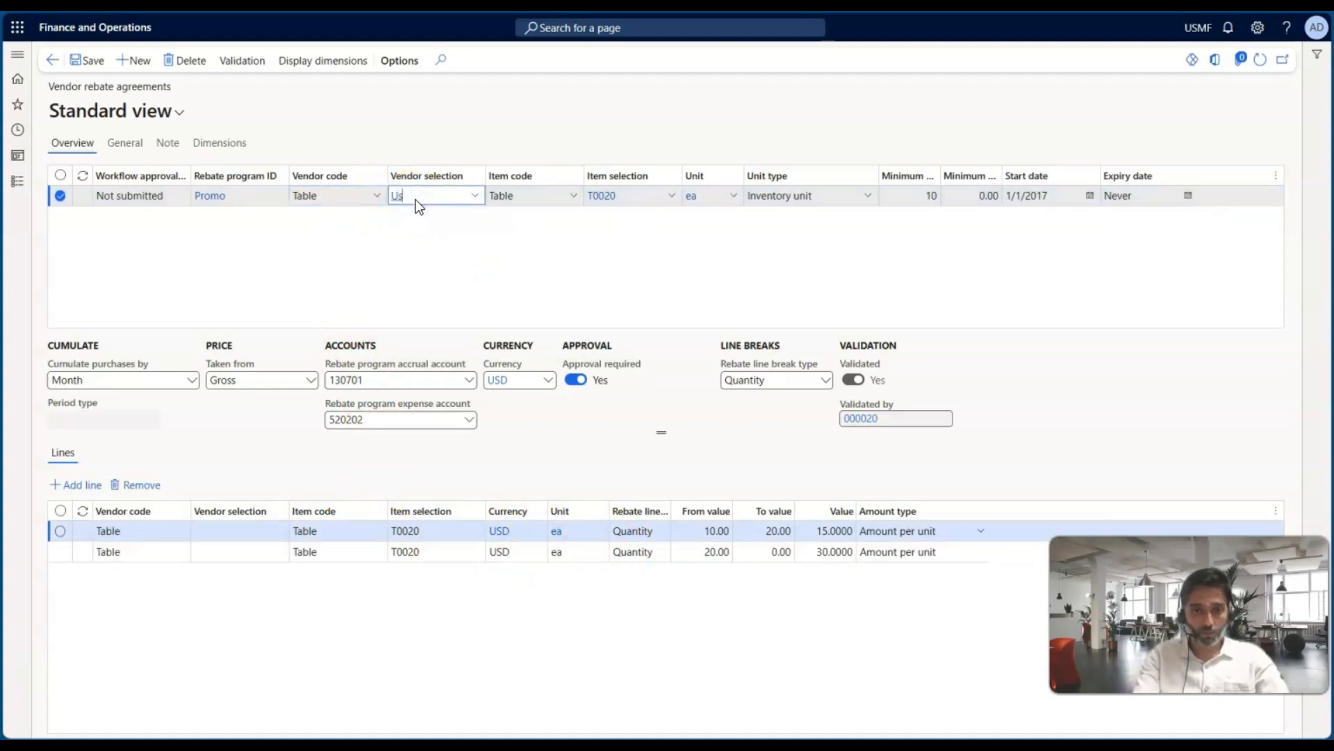
type("-101")
key("Tab")
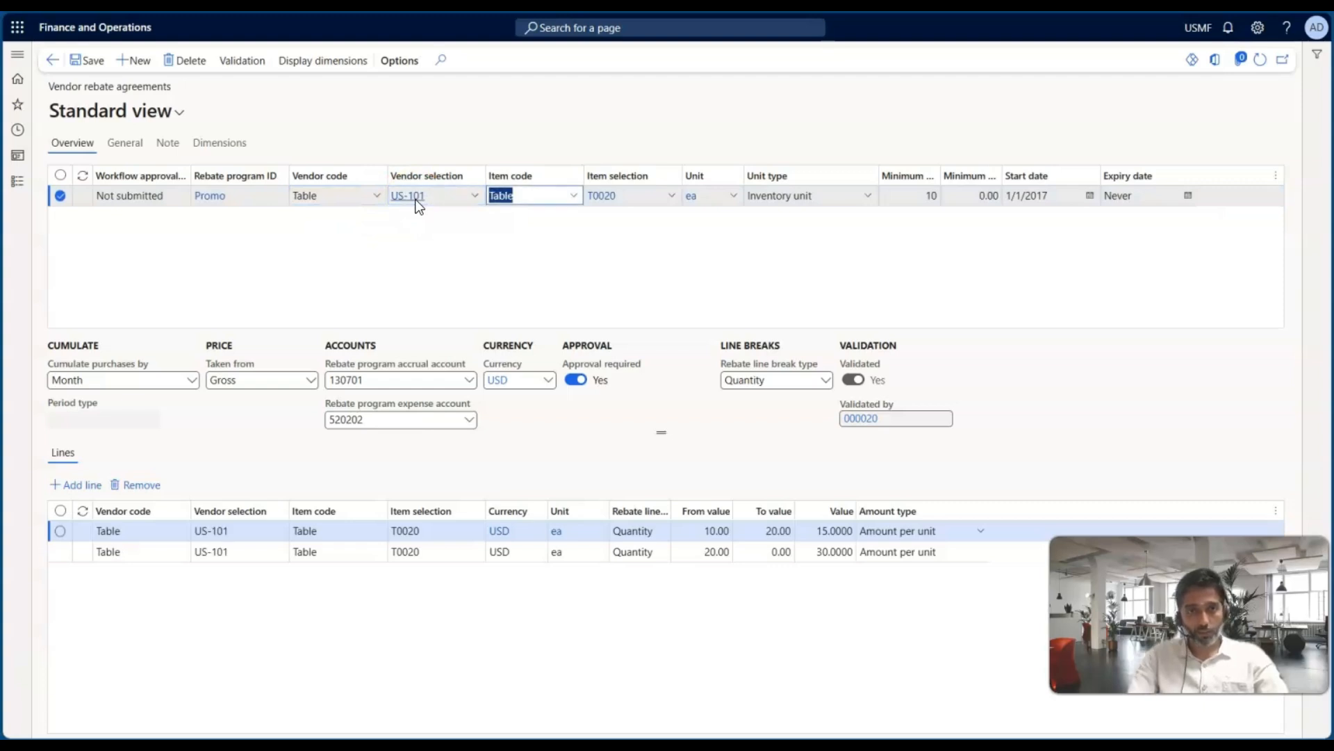
left_click(95, 61)
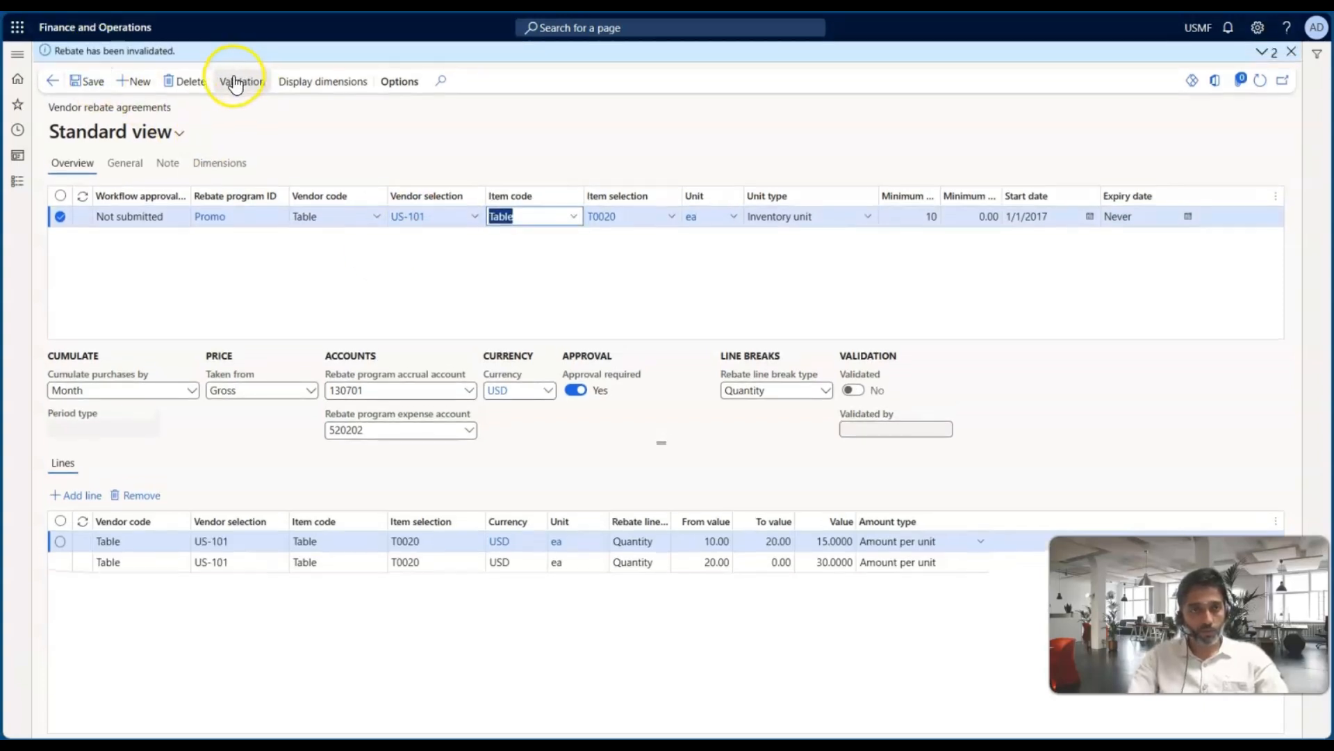
Validate the Promo rebate agreement with the preset validator and dismiss the notifications
left_click(236, 80)
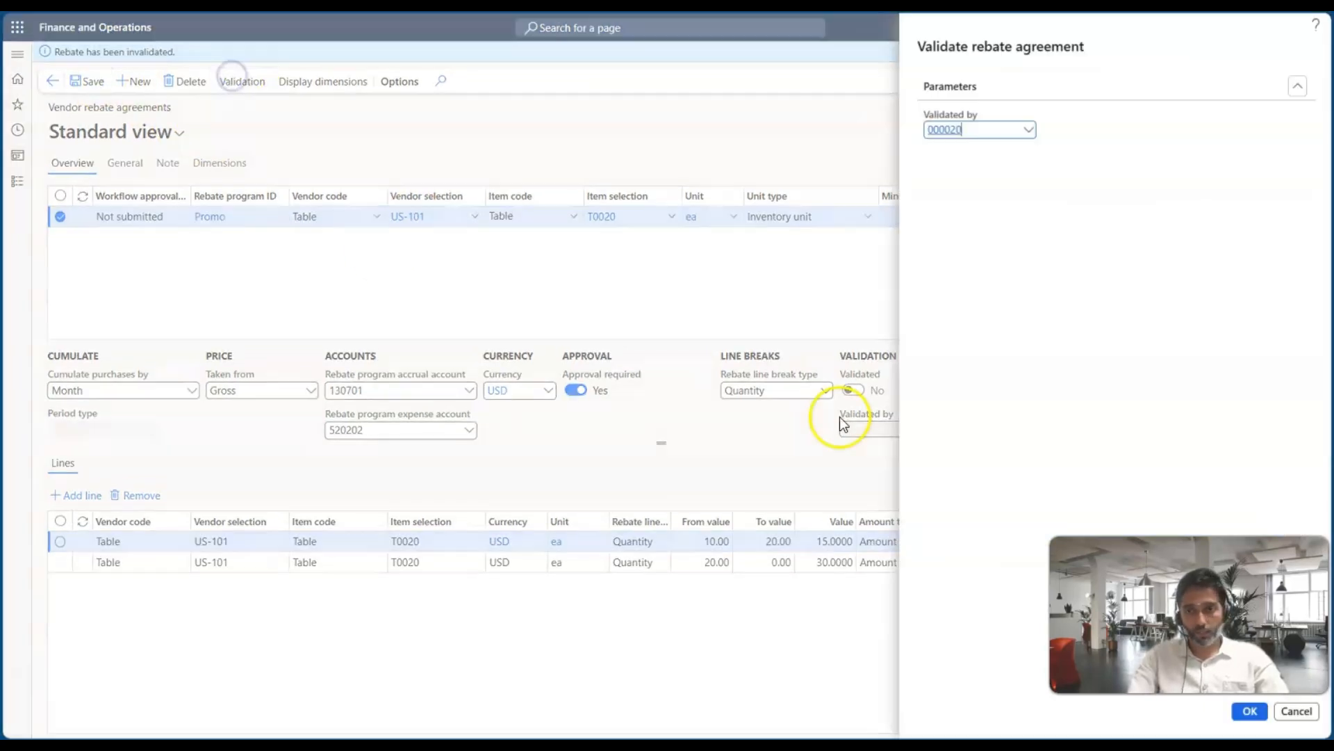
left_click(1249, 710)
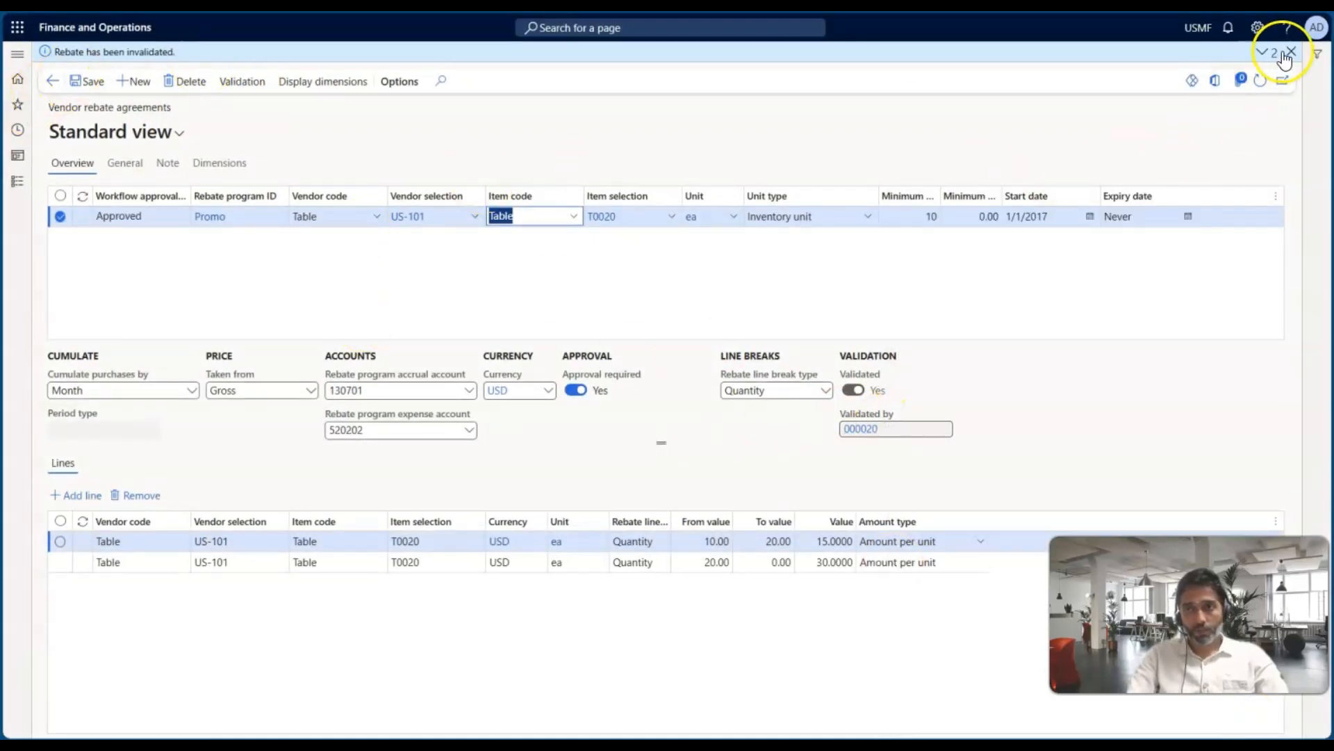
left_click(1292, 51)
key("alt+Tab")
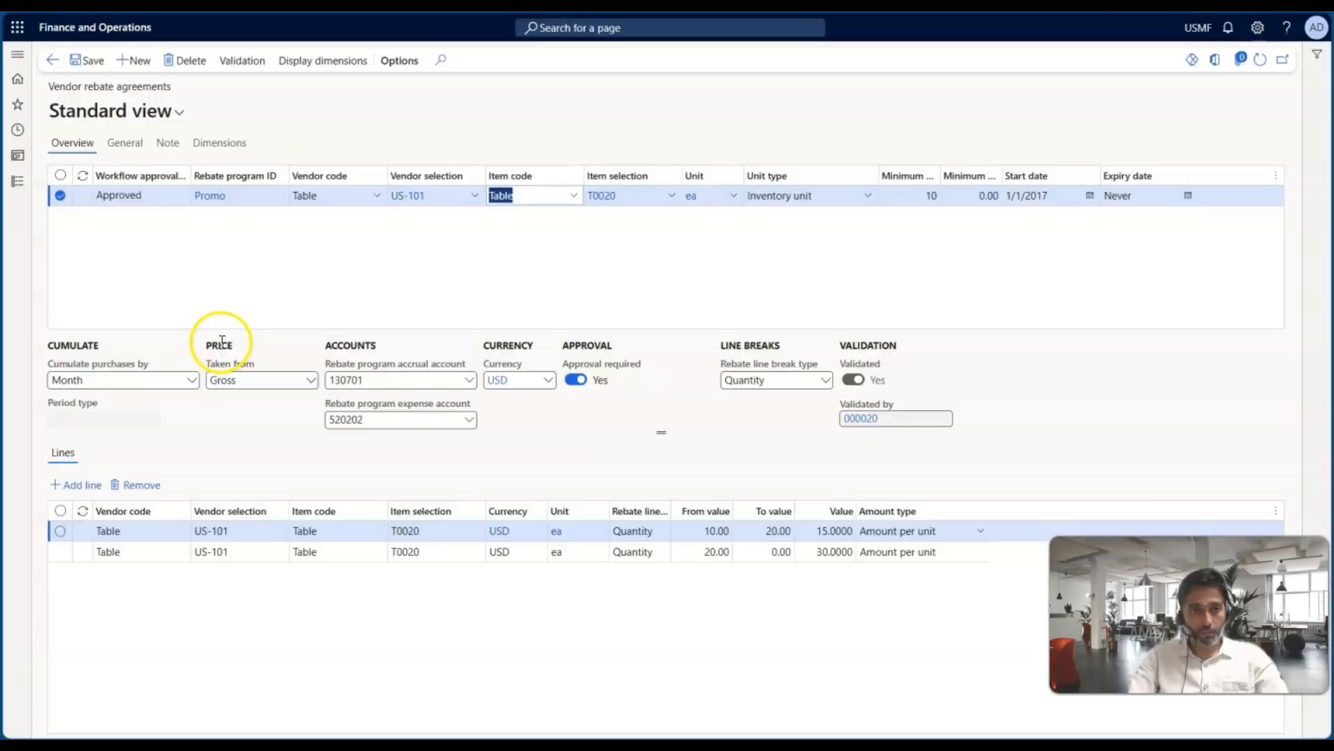
key("alt+Tab")
Open the Procurement and sourcing parameters and examine the rebate program settings
left_click(17, 181)
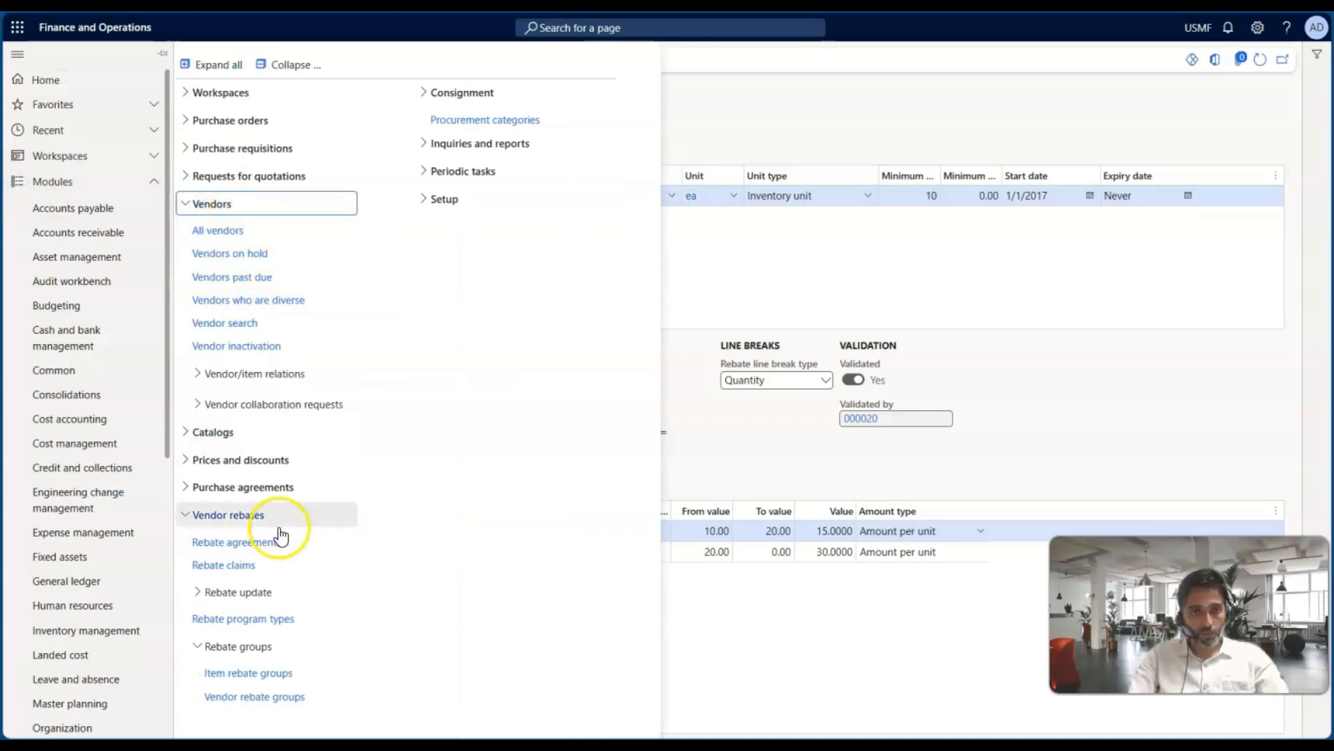
left_click(452, 200)
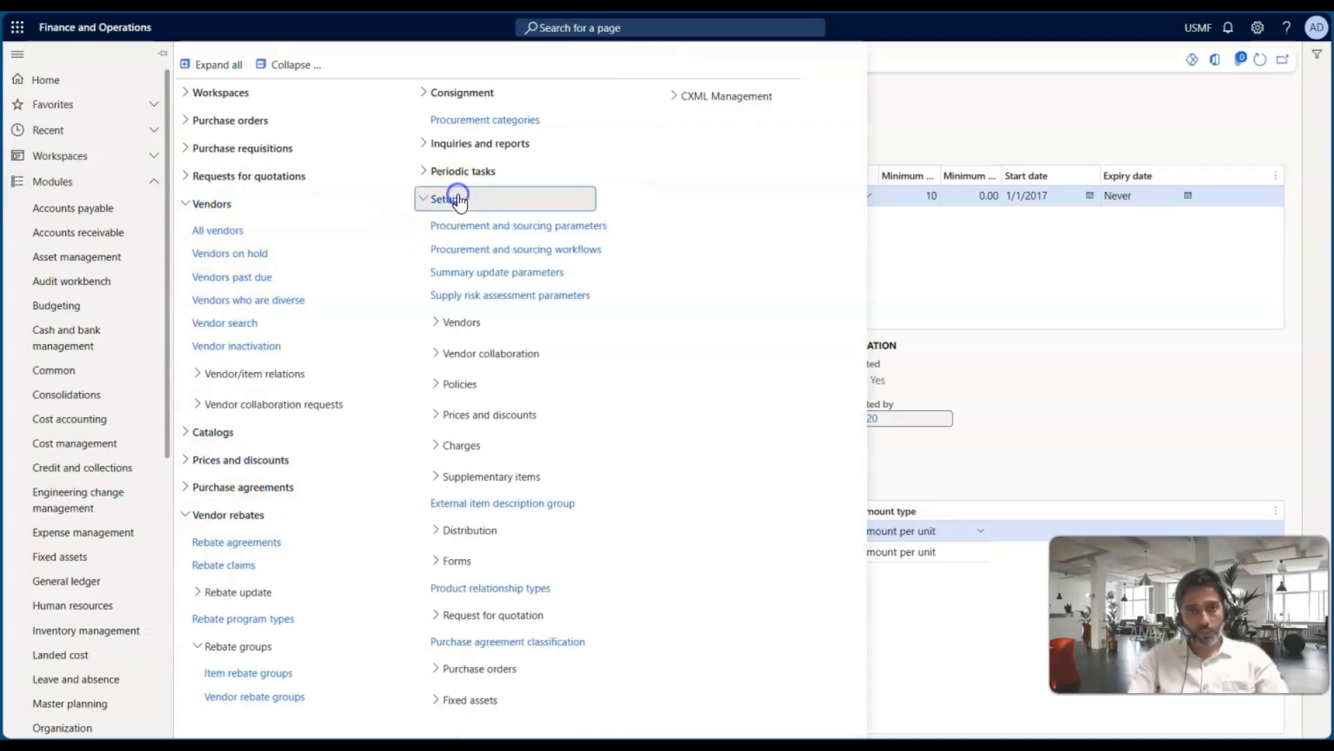
left_click(477, 234)
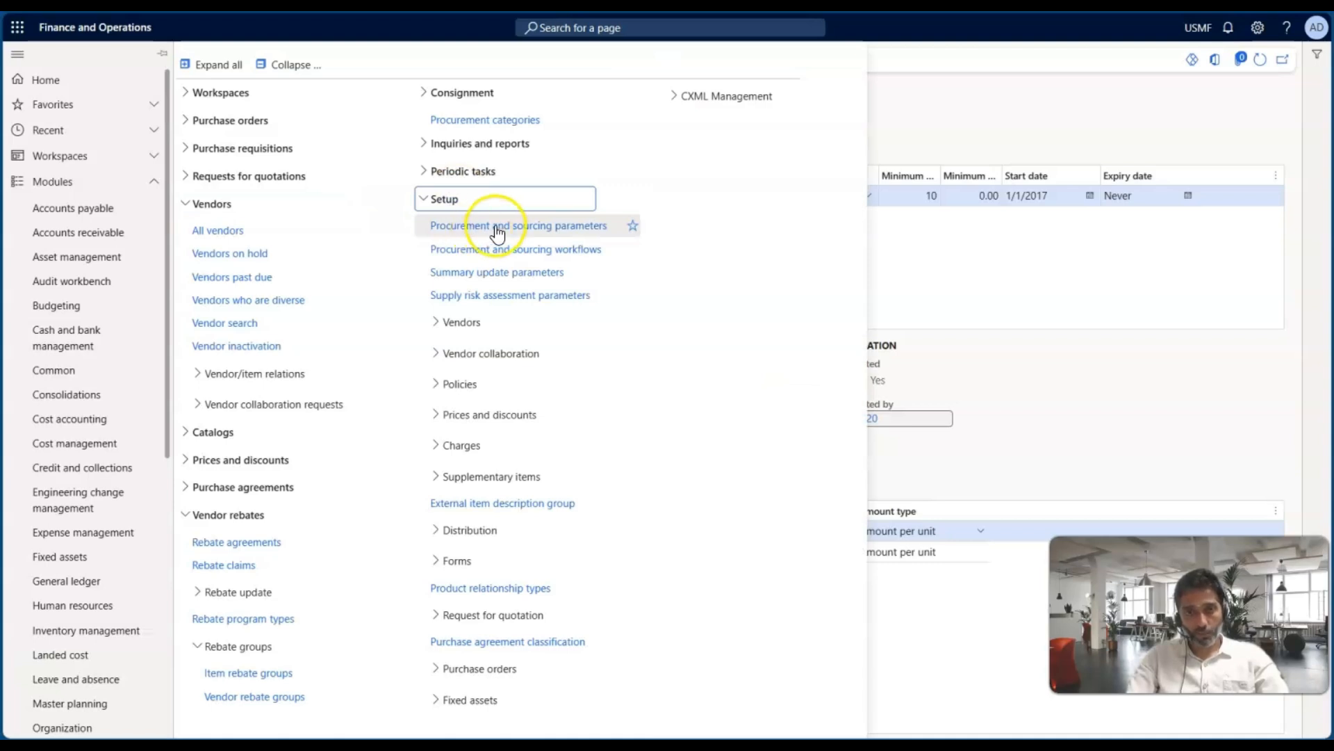
left_click(297, 218)
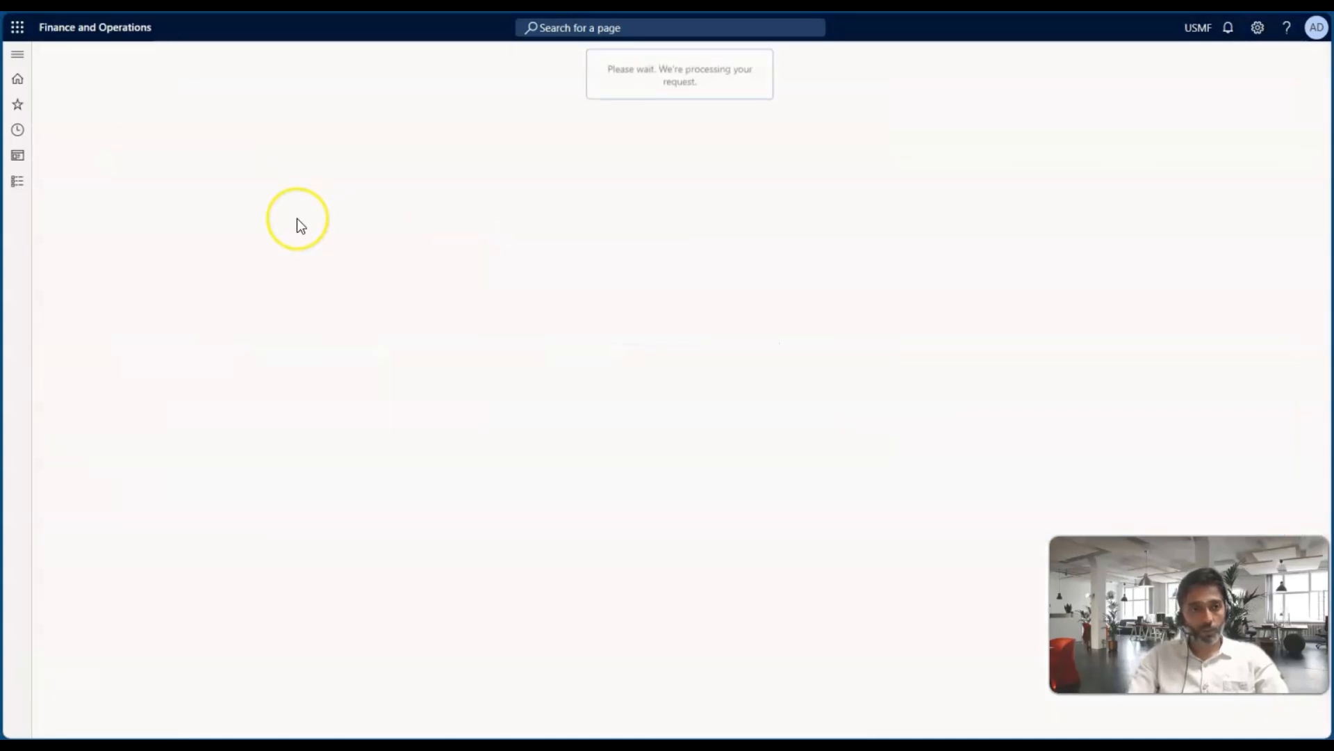
left_click(82, 251)
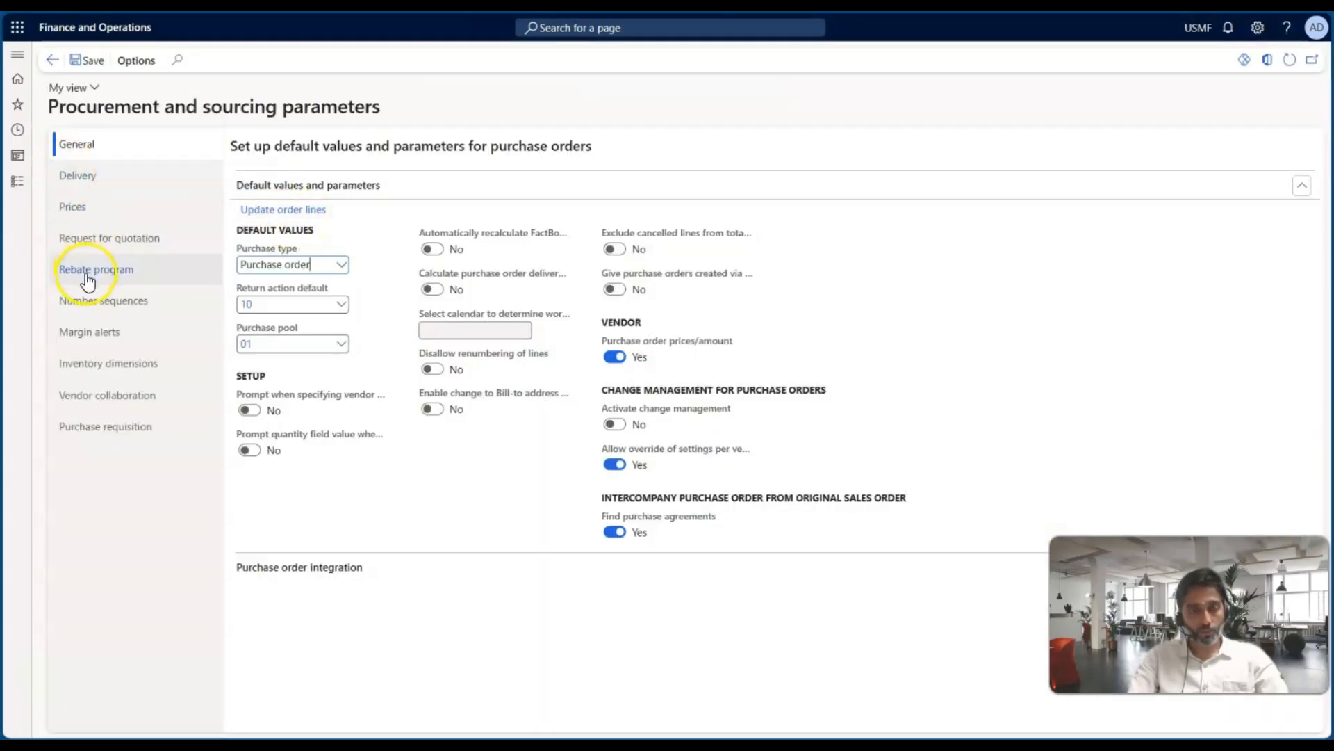
left_click(86, 273)
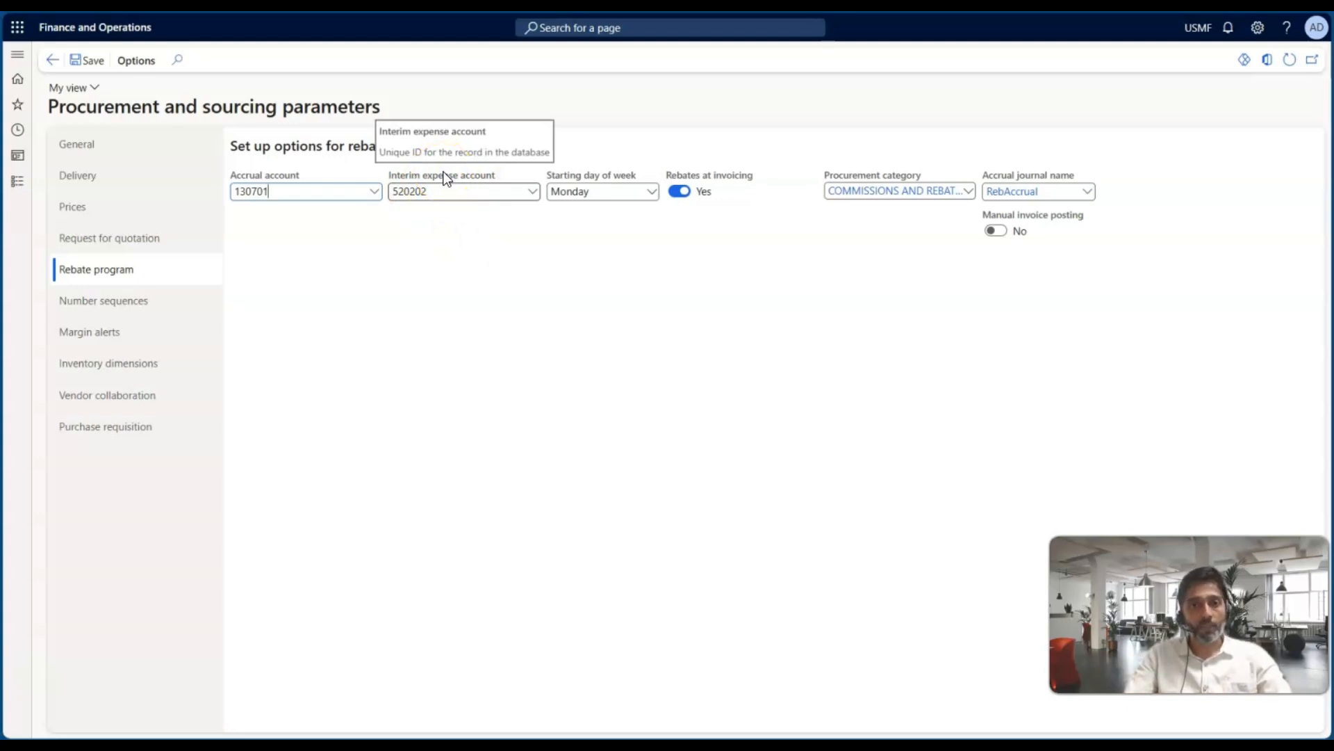
Examine the rebate program's accrual account, interim expense account and Rebates at invoicing option
left_click(270, 195)
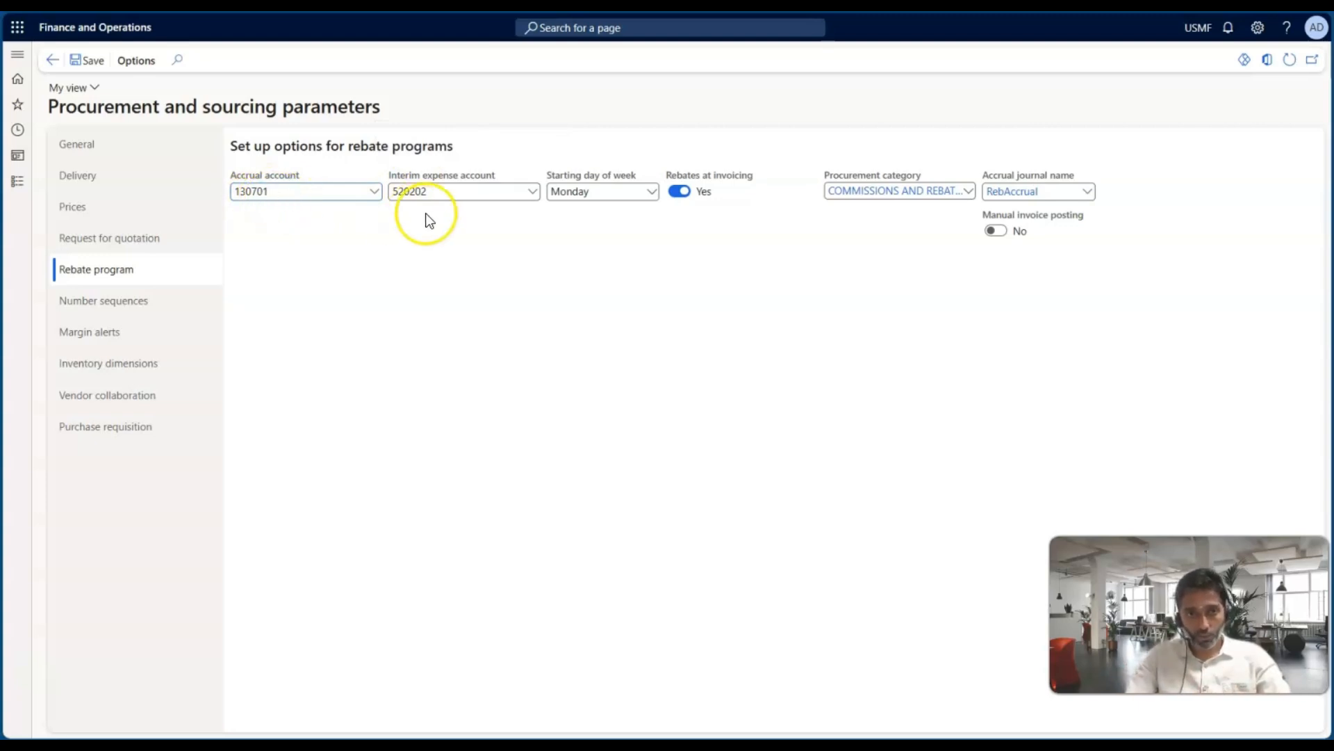
left_click(443, 247)
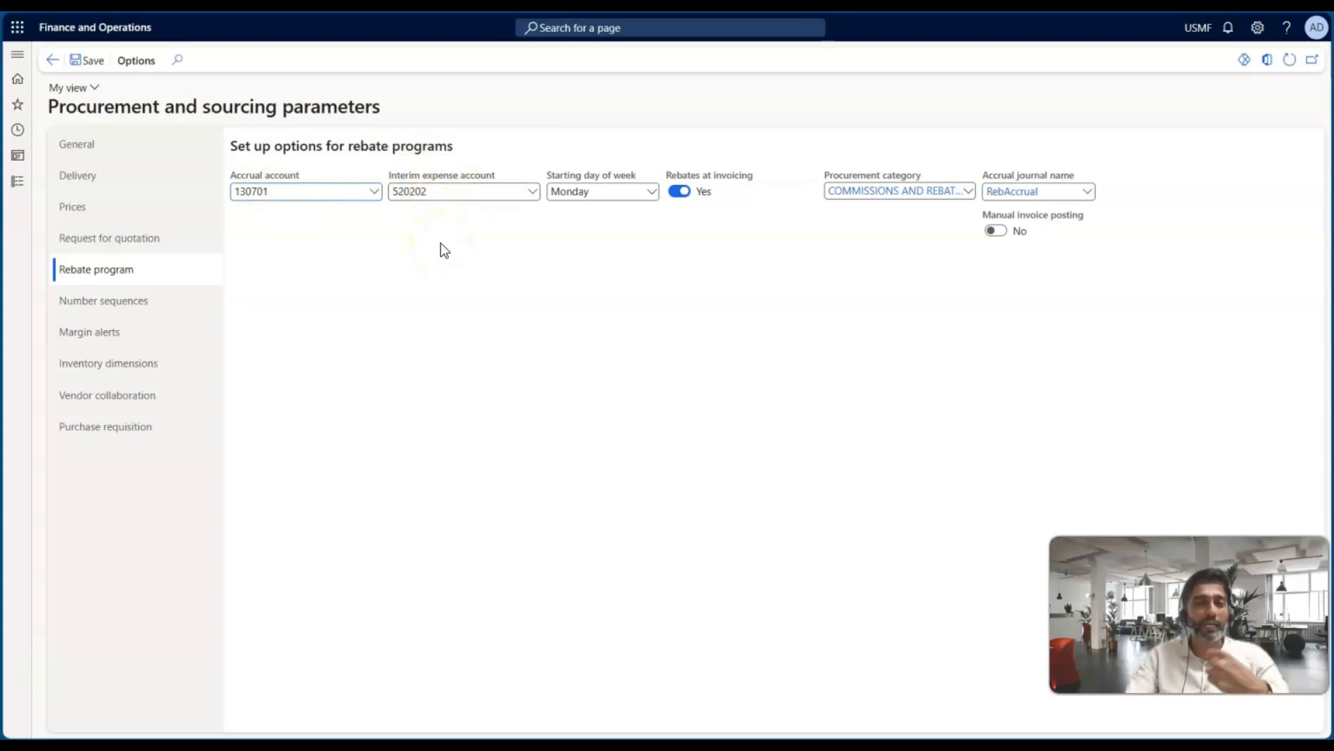
left_click(453, 258)
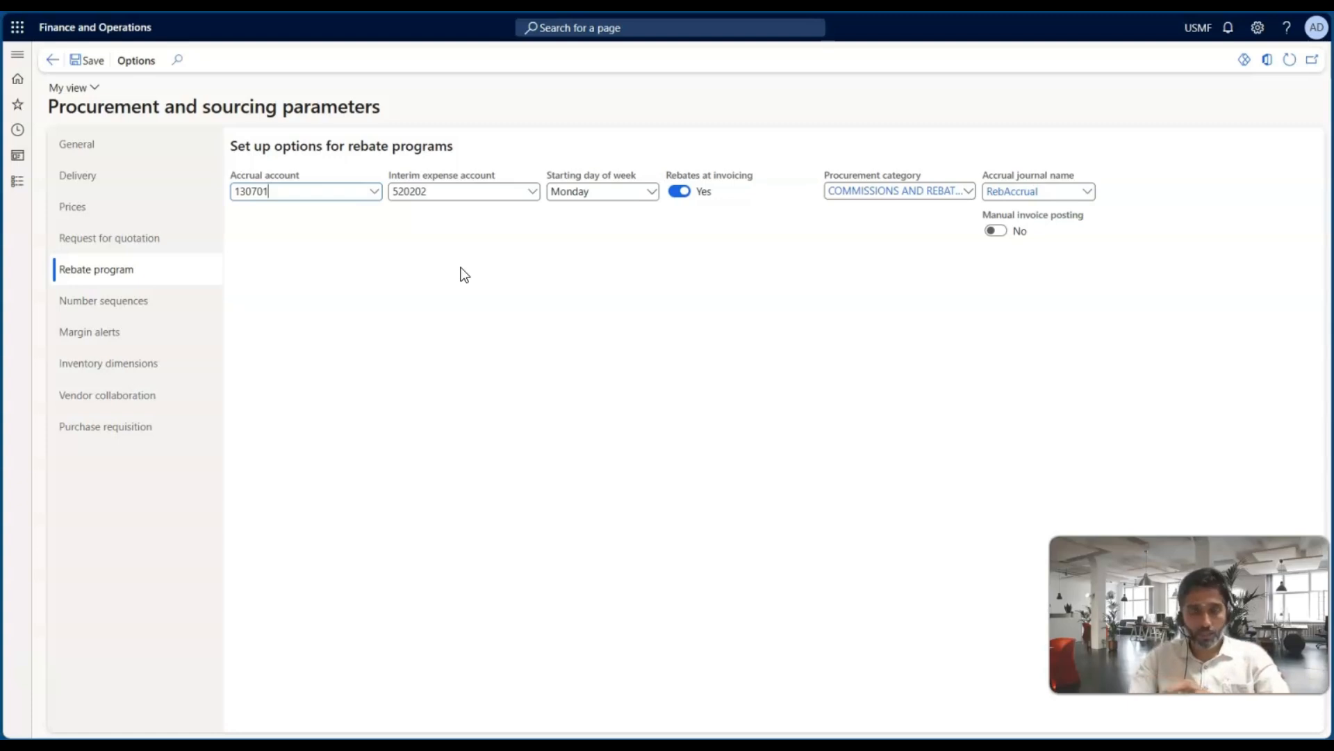
left_click(456, 199)
left_click(468, 259)
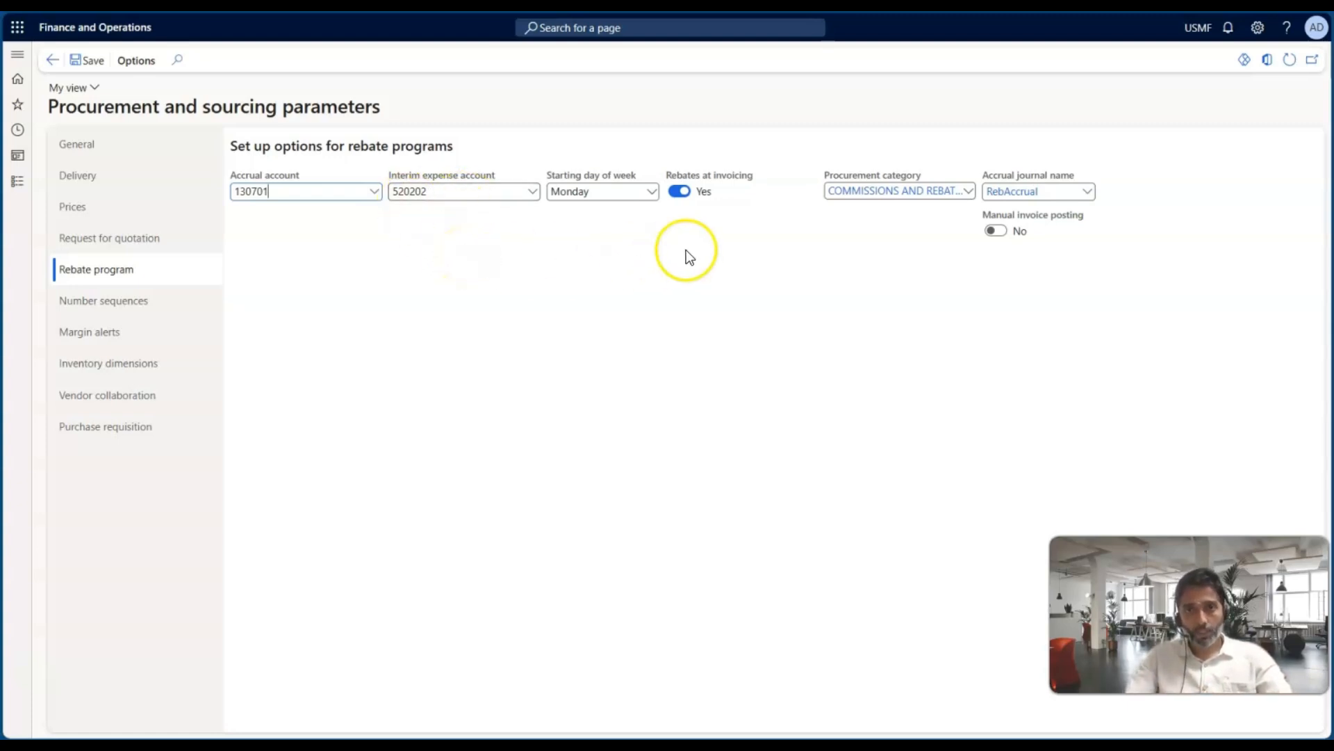
left_click(681, 190)
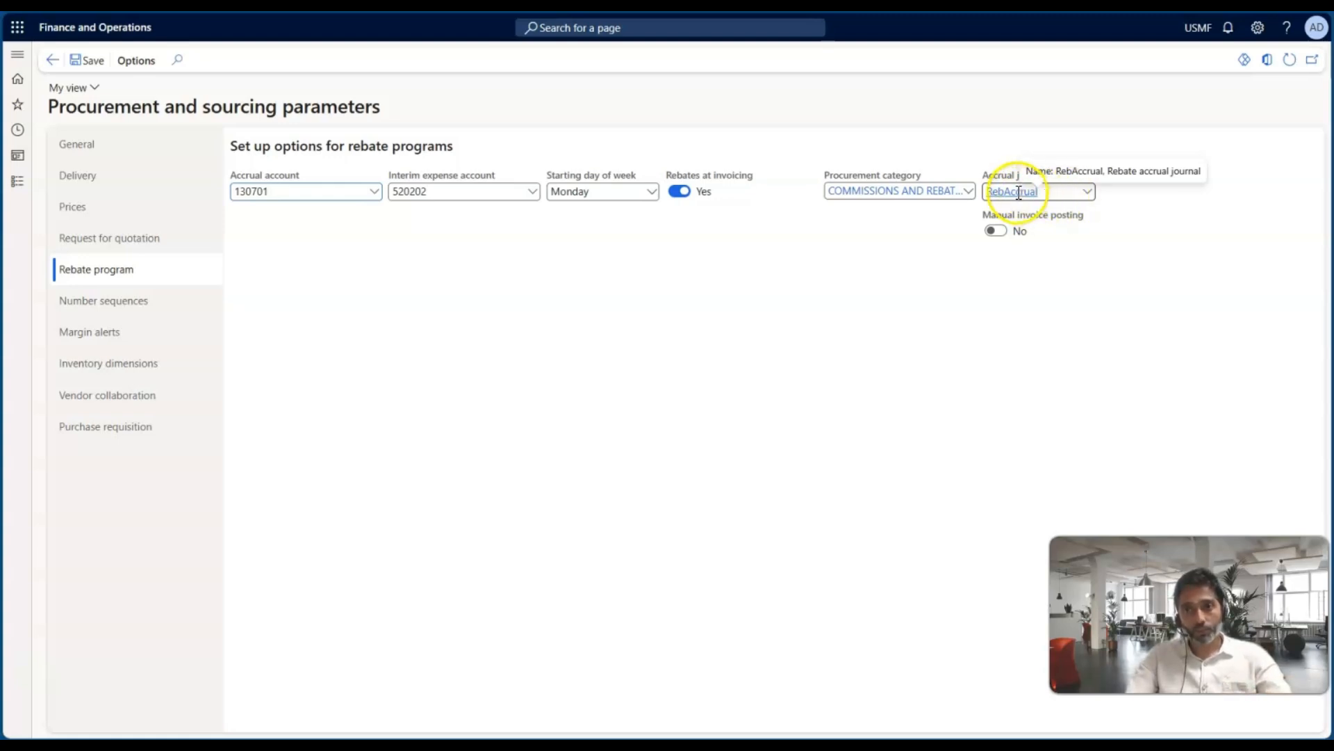
View the details of the RebAccrual accrual journal name, add and delete a blank journal name, and return to the parameters
right_click(1088, 192)
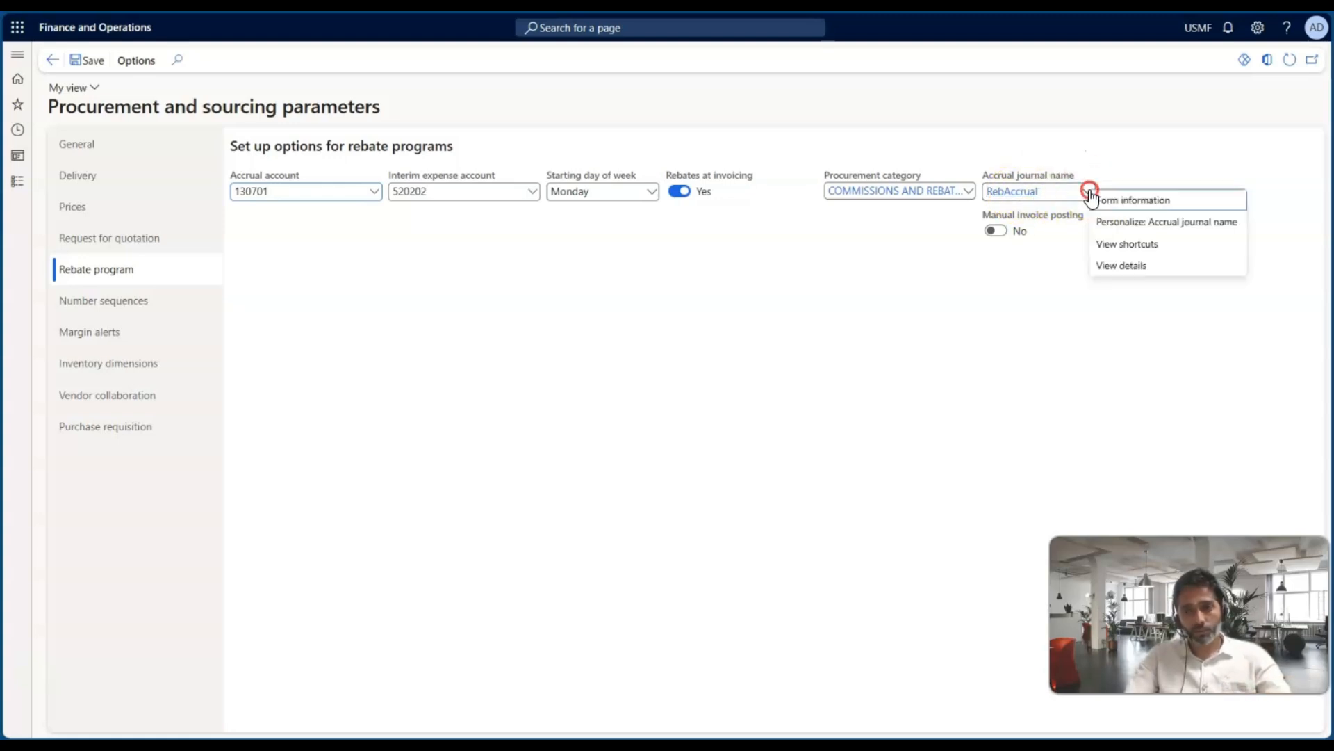
left_click(1115, 266)
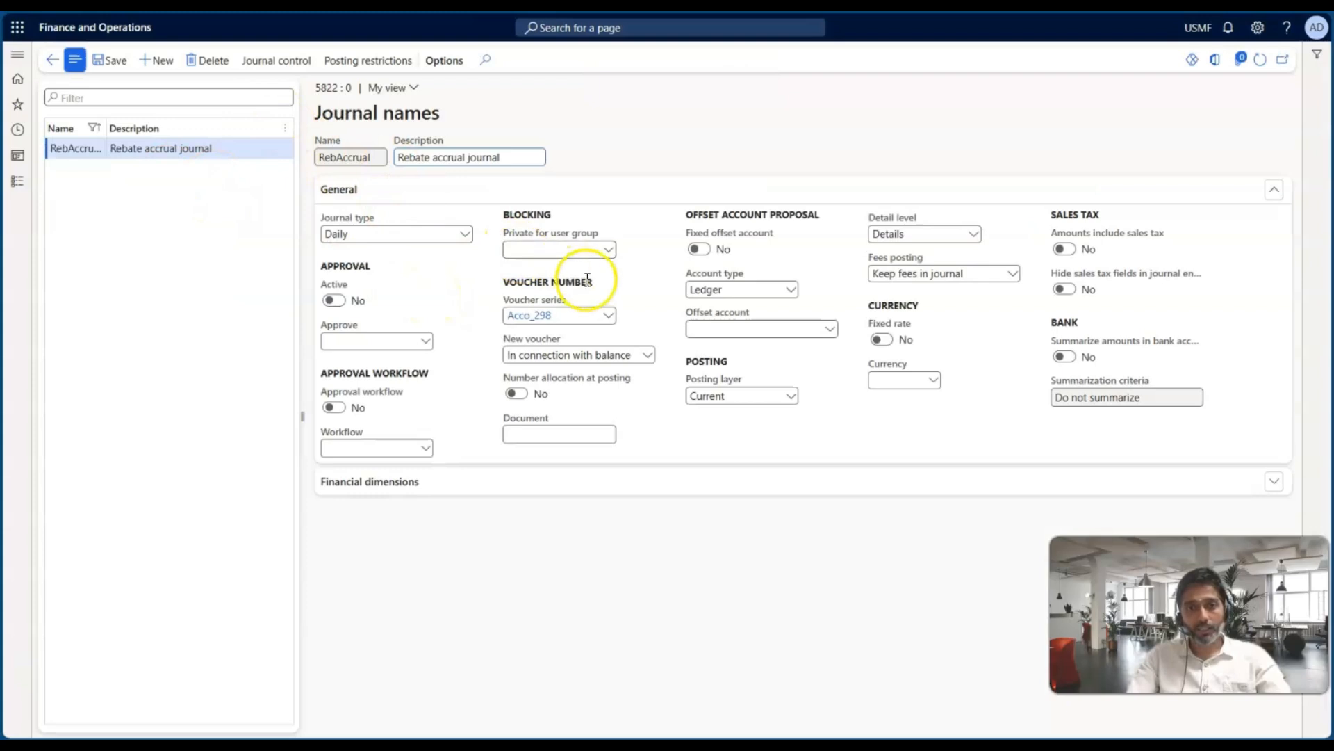
left_click(145, 61)
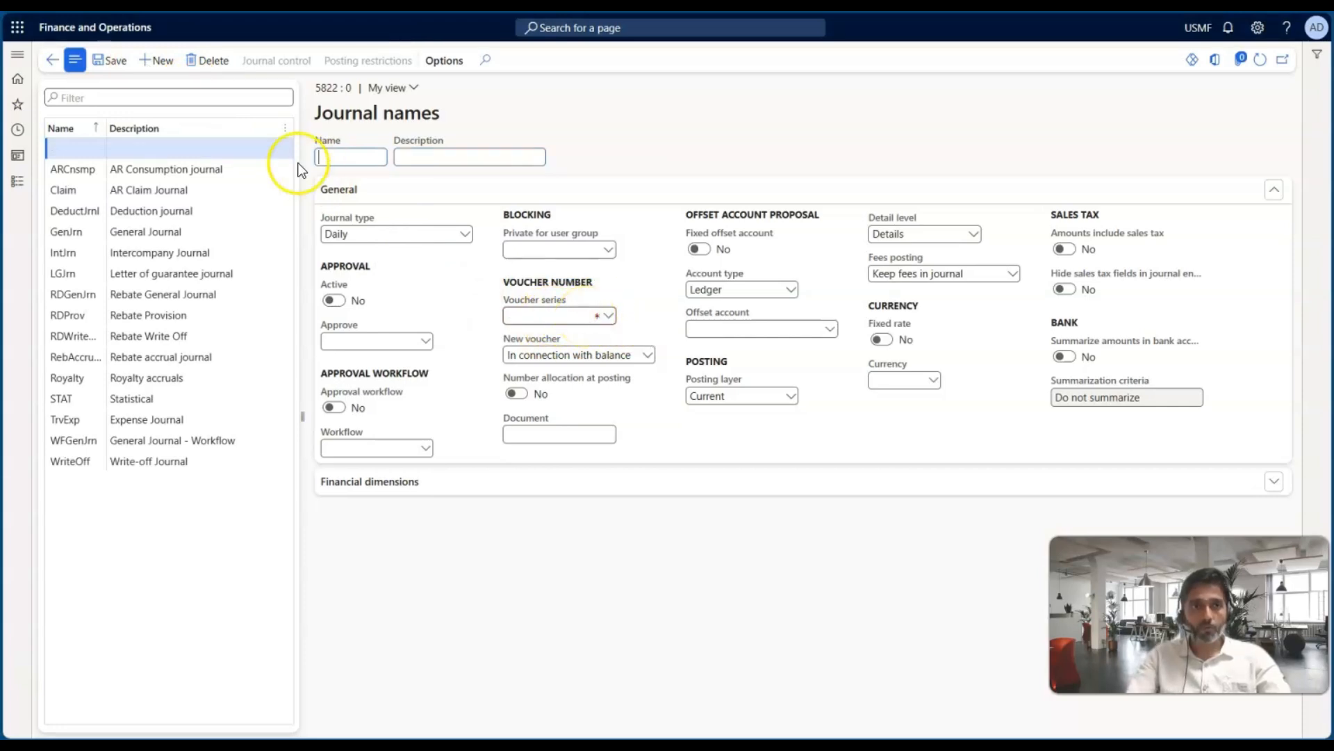
left_click(209, 60)
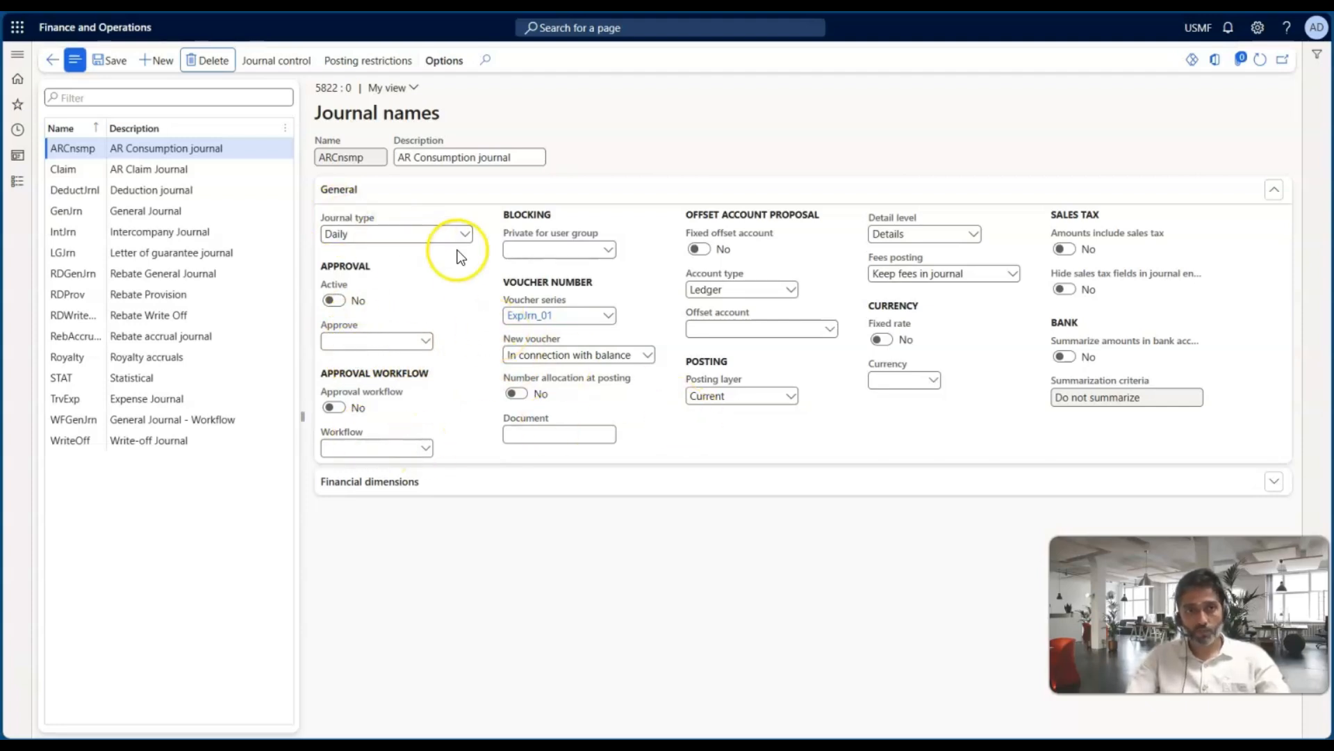
left_click(54, 63)
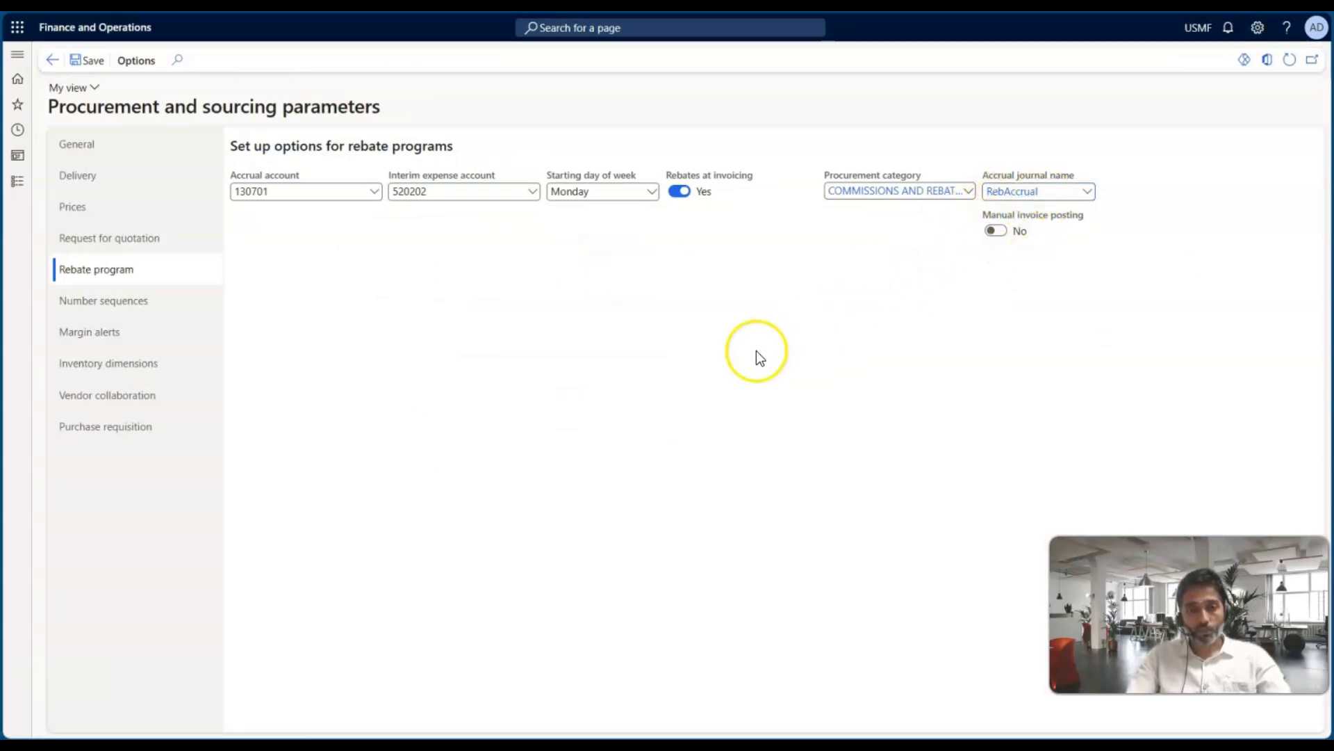
Check the vendor rebate process flow slide, then return to Finance and Operations and open the rebate program types under Vendor rebates
key("alt+Tab")
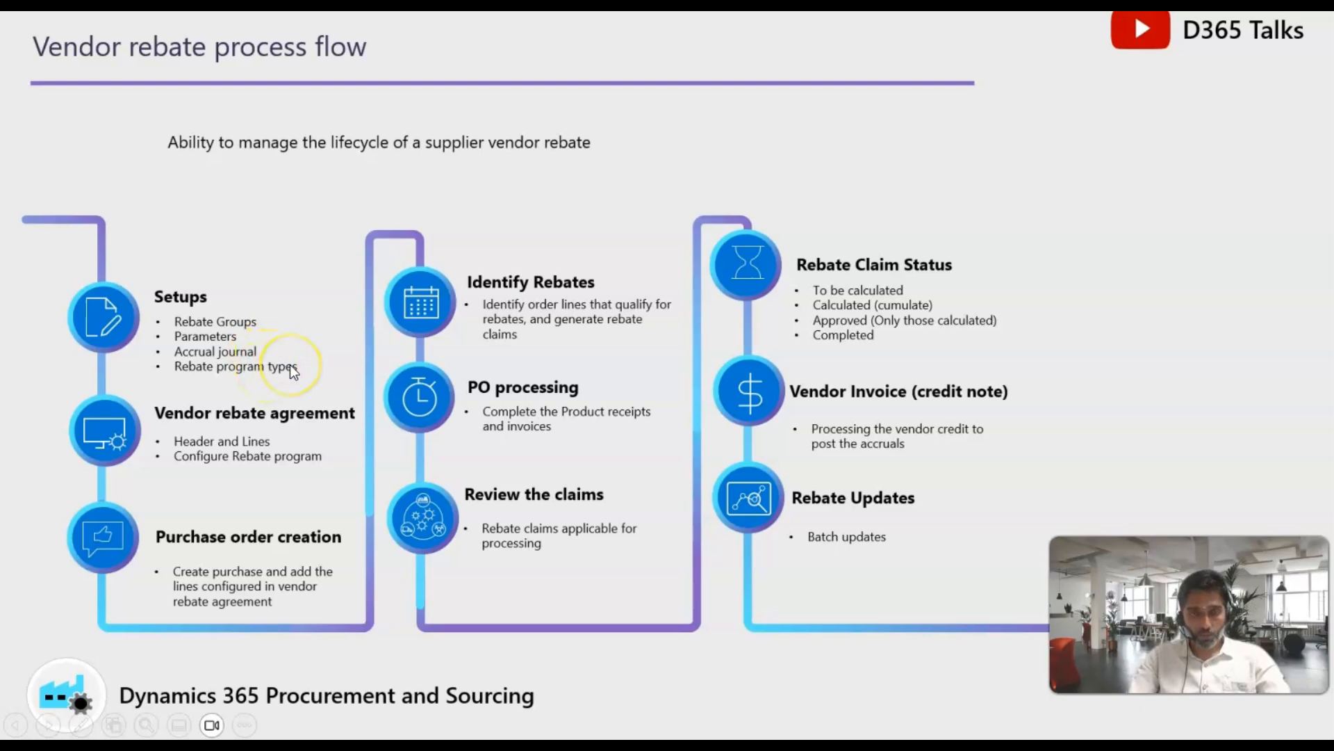
key("alt+Tab")
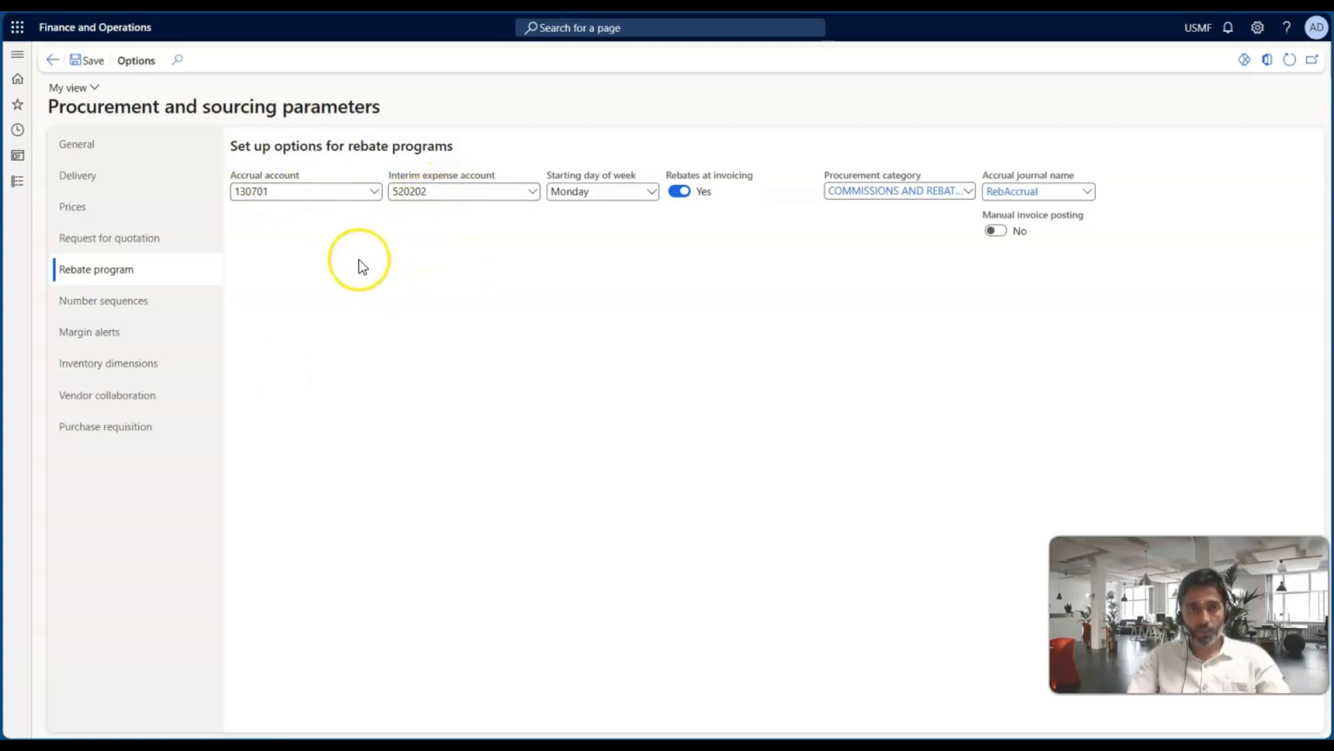
left_click(17, 181)
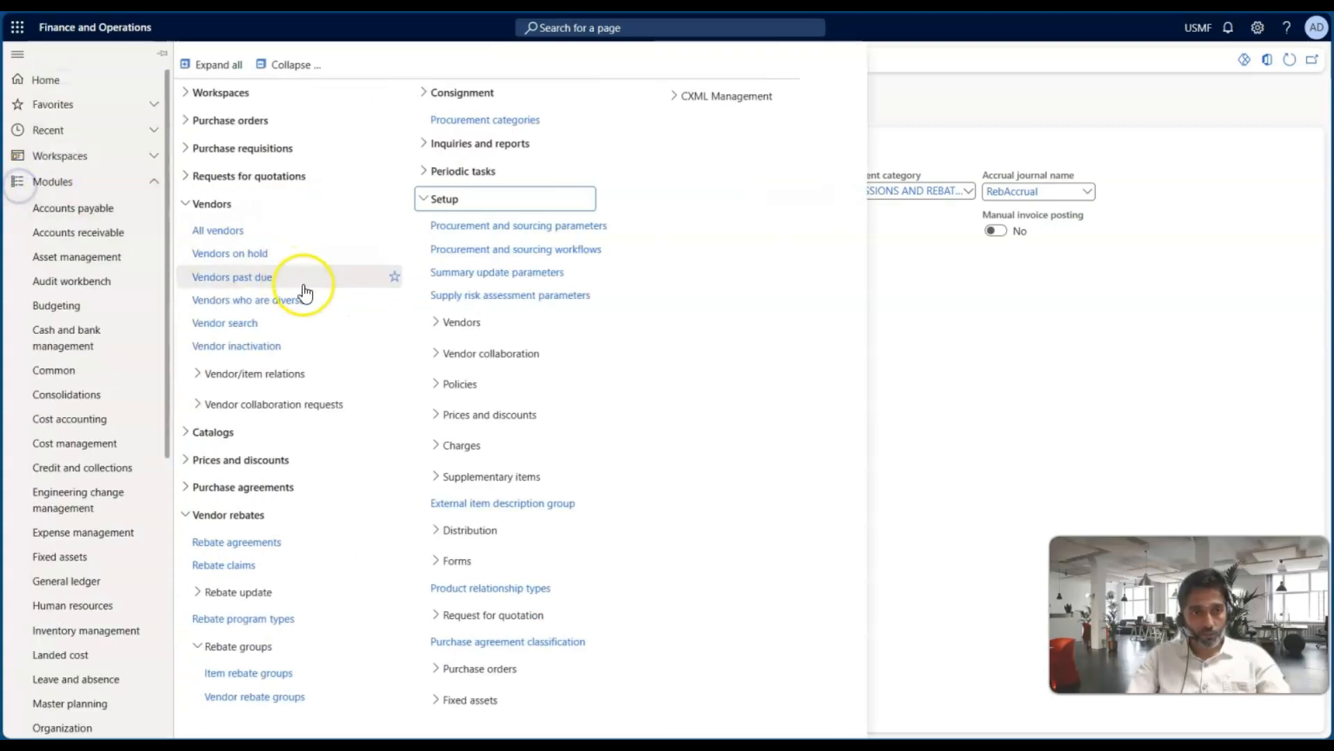
left_click(277, 68)
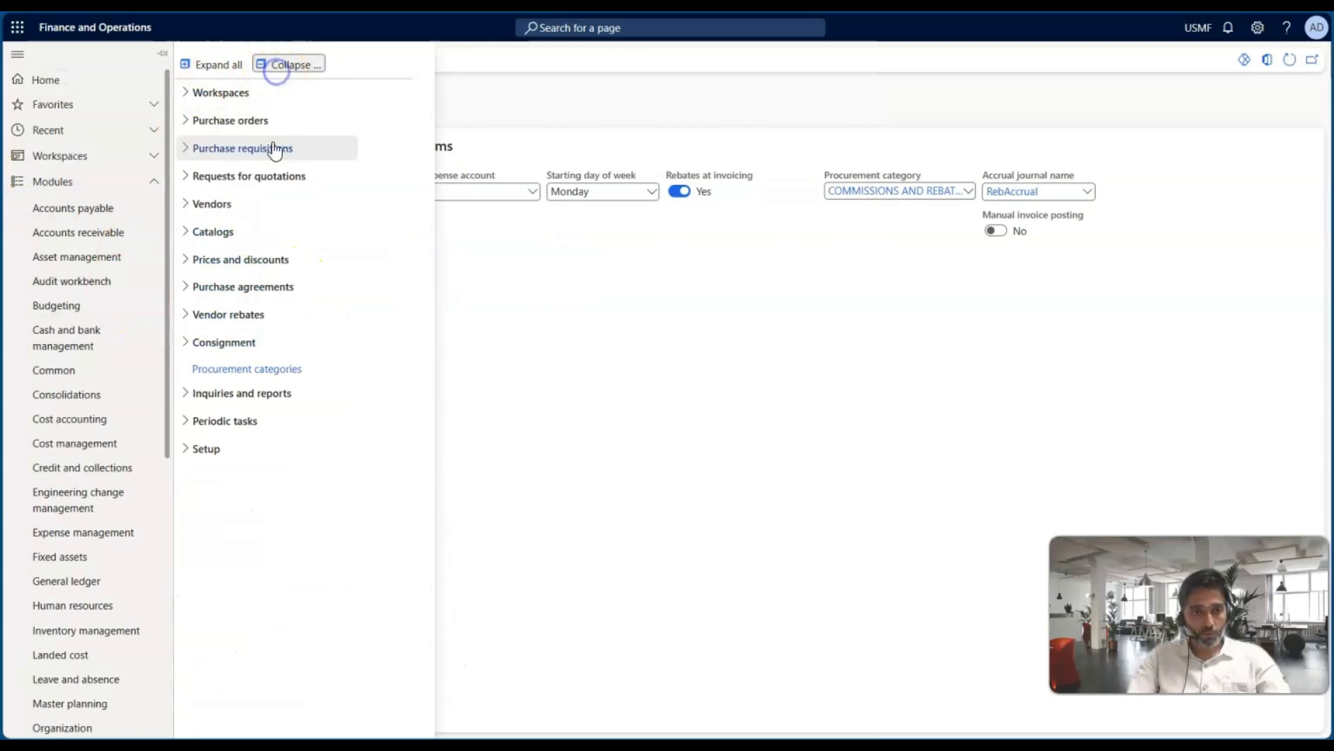
left_click(221, 315)
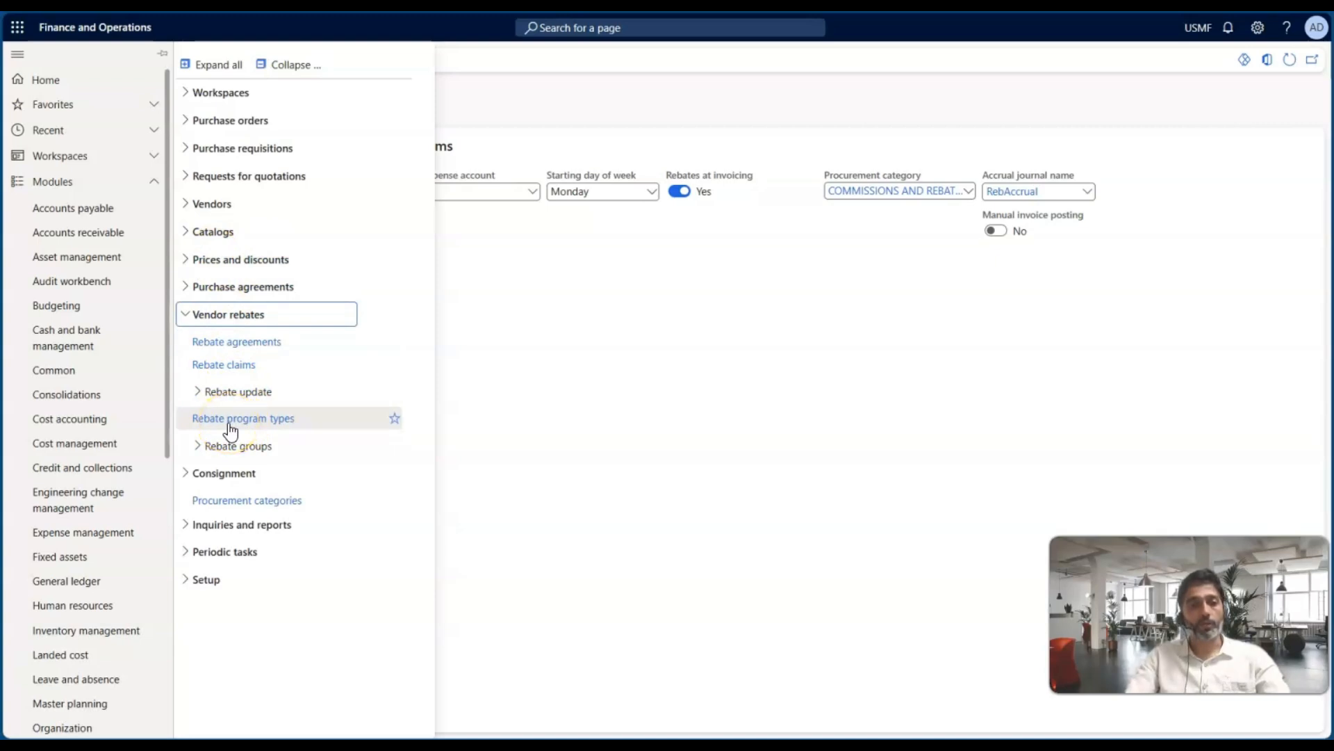
left_click(230, 424)
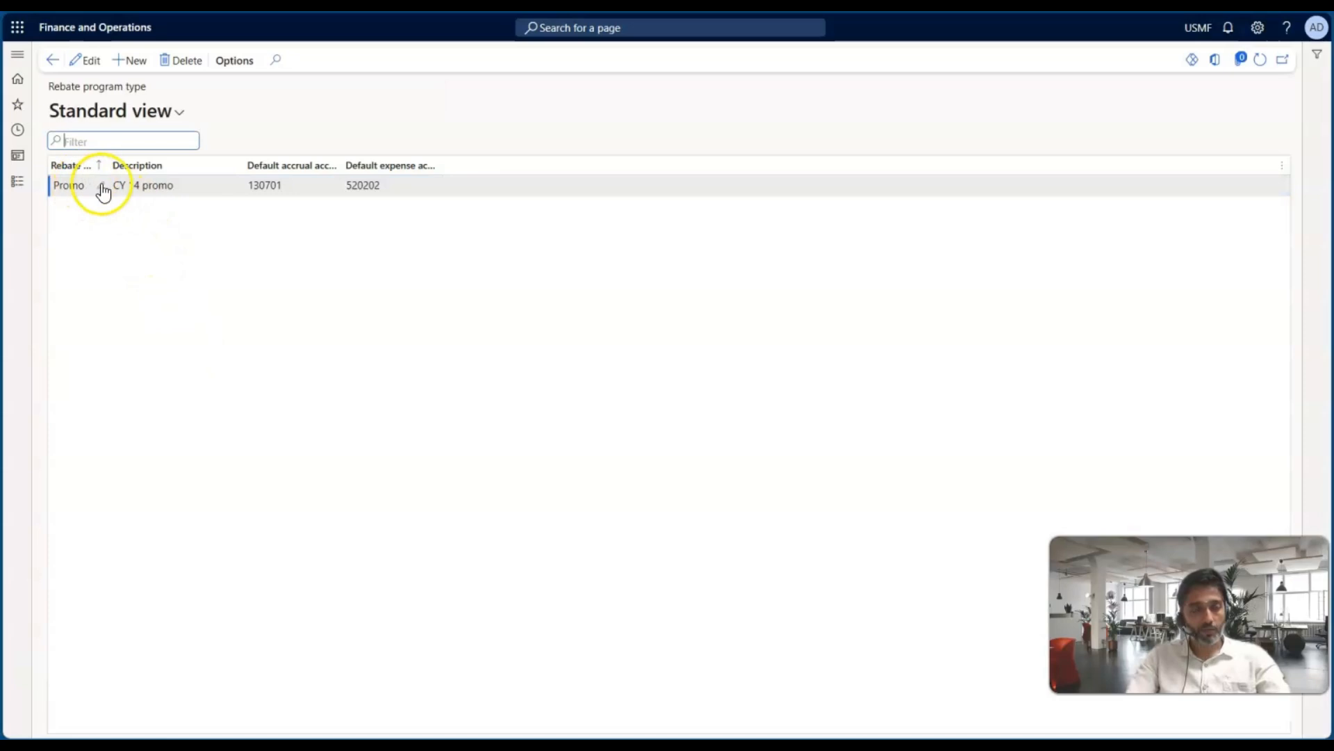
Add a new rebate program type and widen the Rebate program ID, Default accrual account and Default expense account columns
left_click_drag(104, 167, 152, 167)
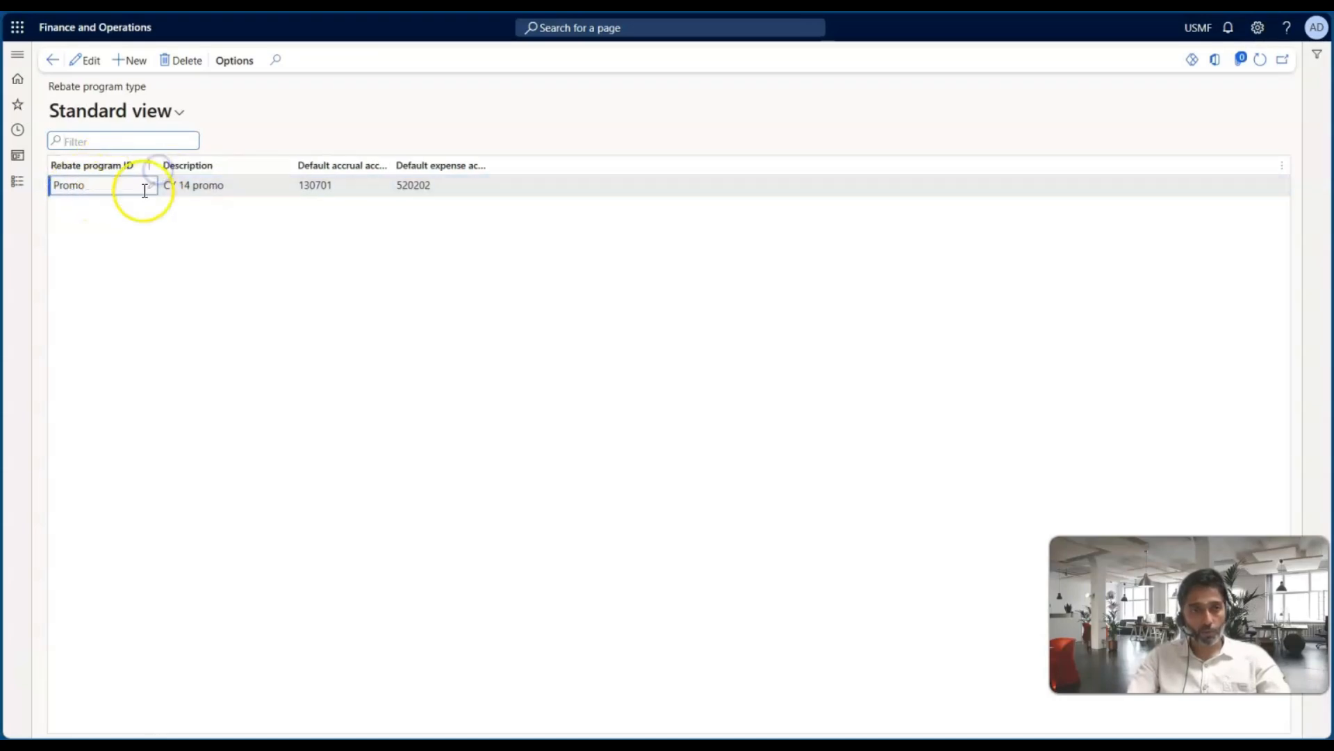
left_click(285, 188)
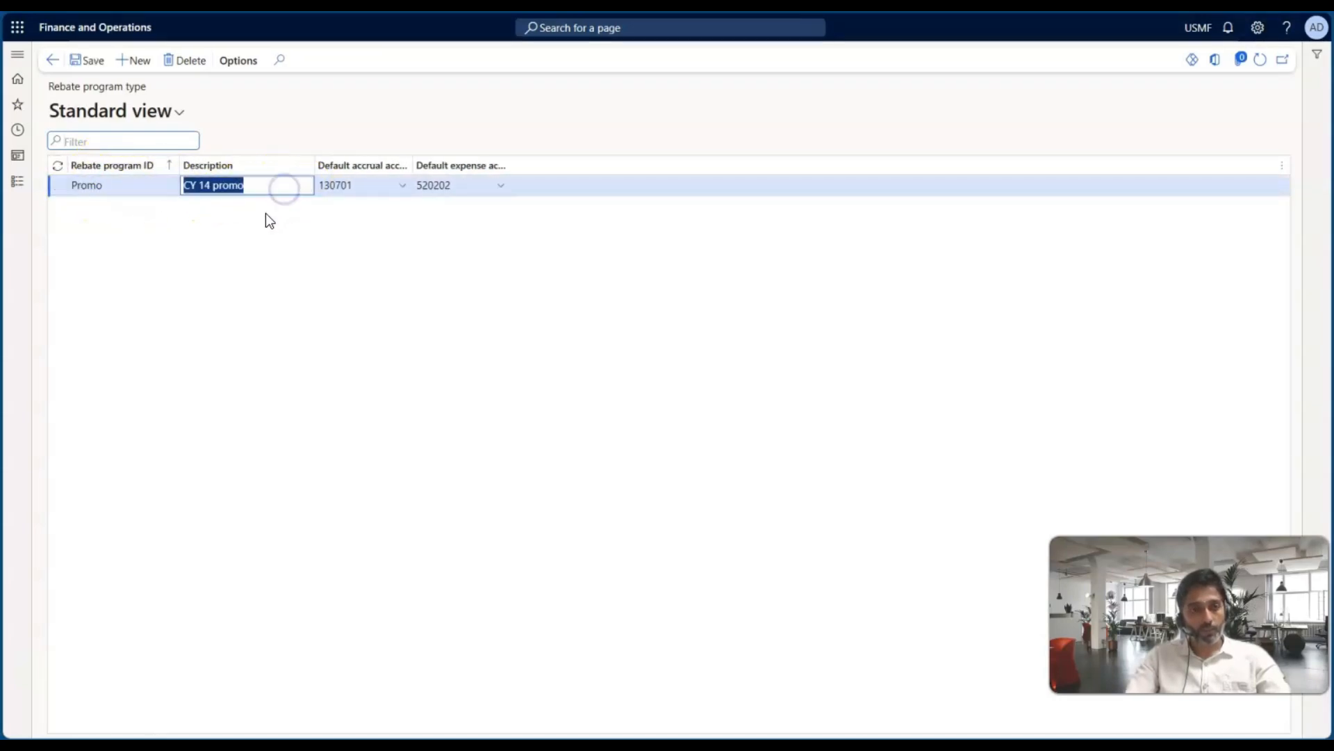
left_click(135, 60)
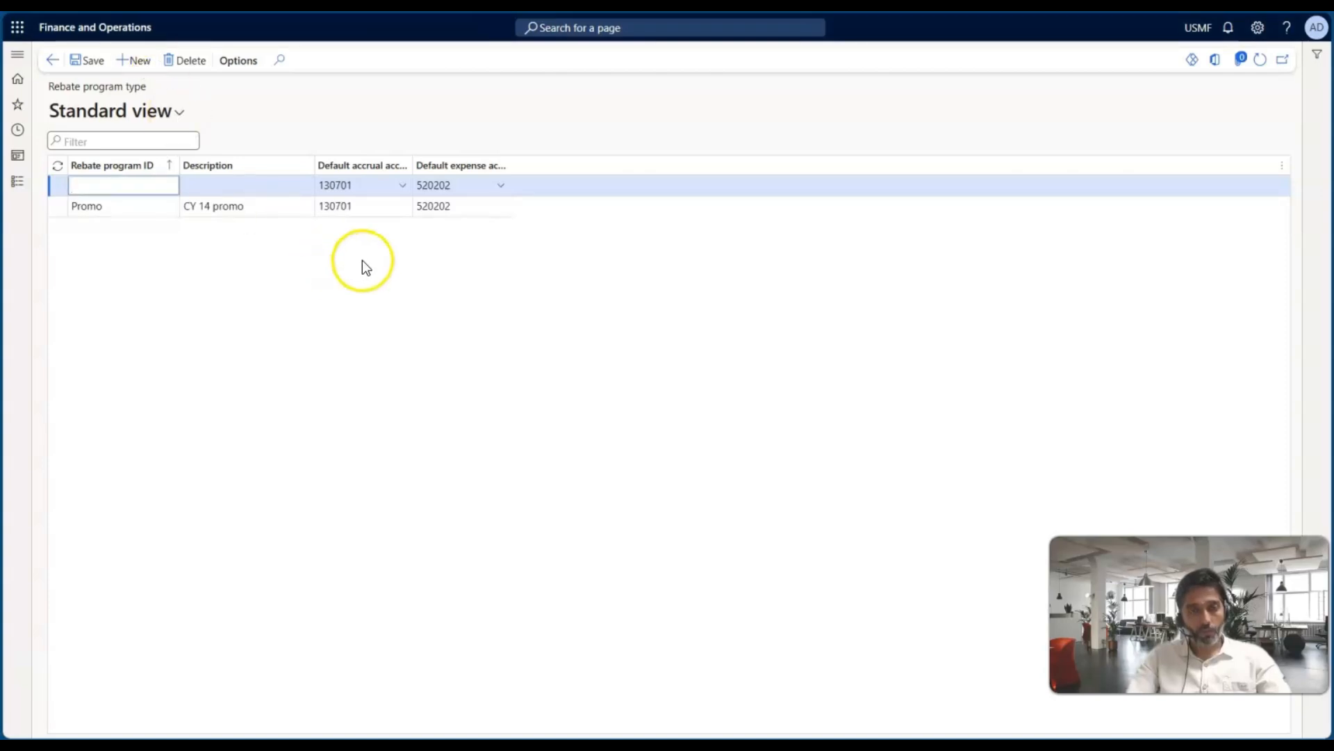
left_click_drag(358, 186, 318, 187)
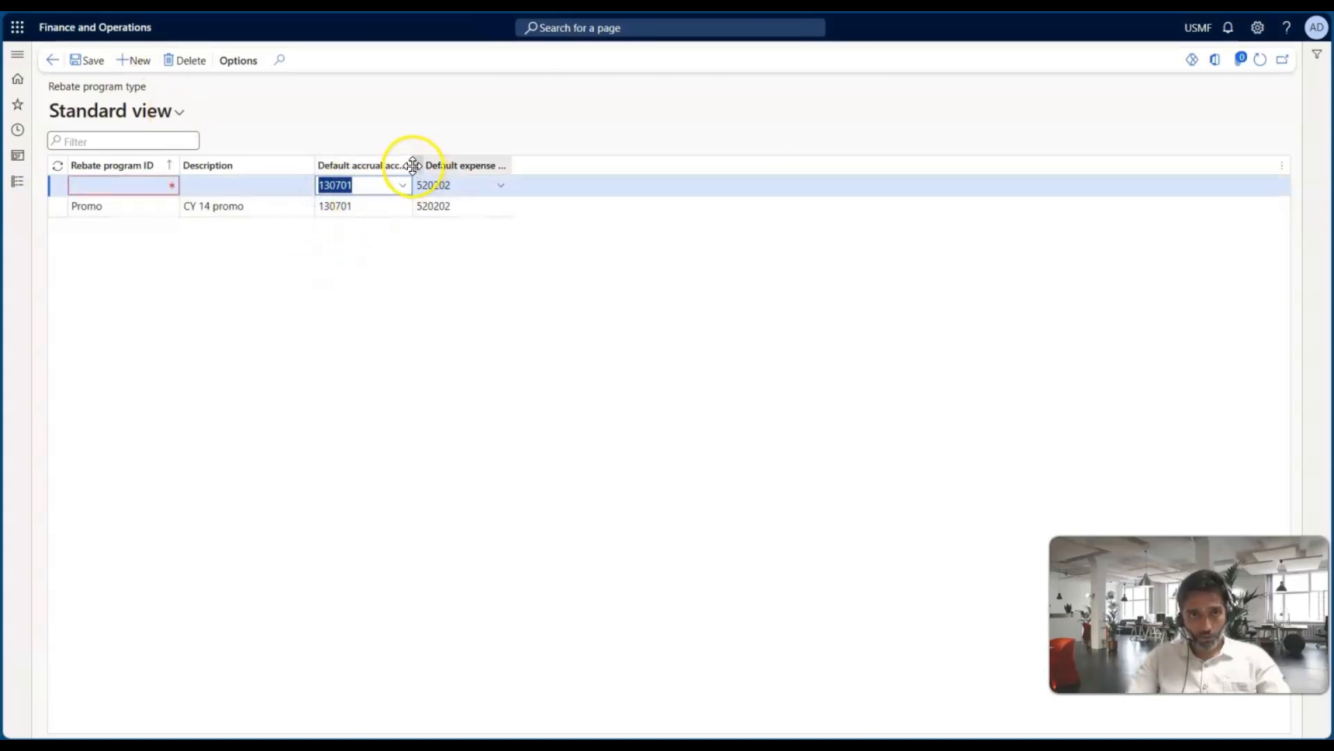
left_click_drag(414, 165, 467, 163)
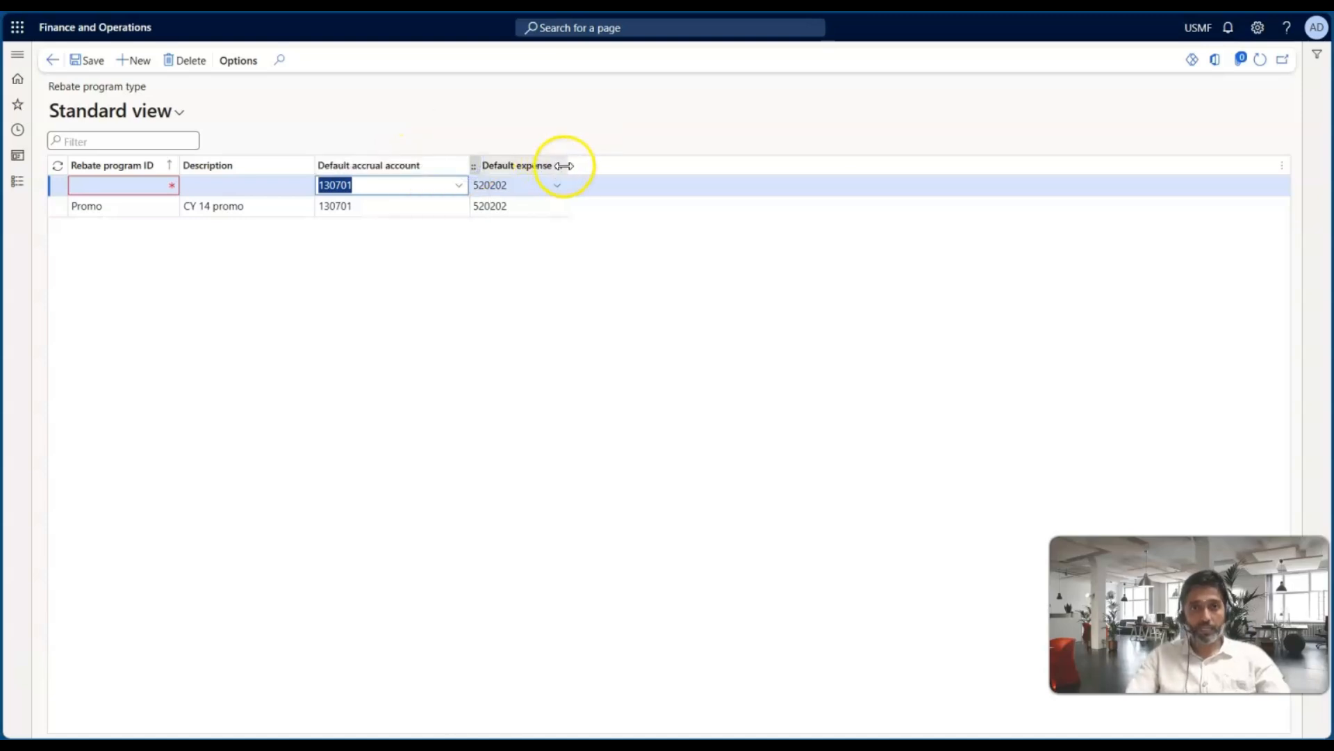
left_click_drag(567, 169, 665, 171)
left_click(615, 189)
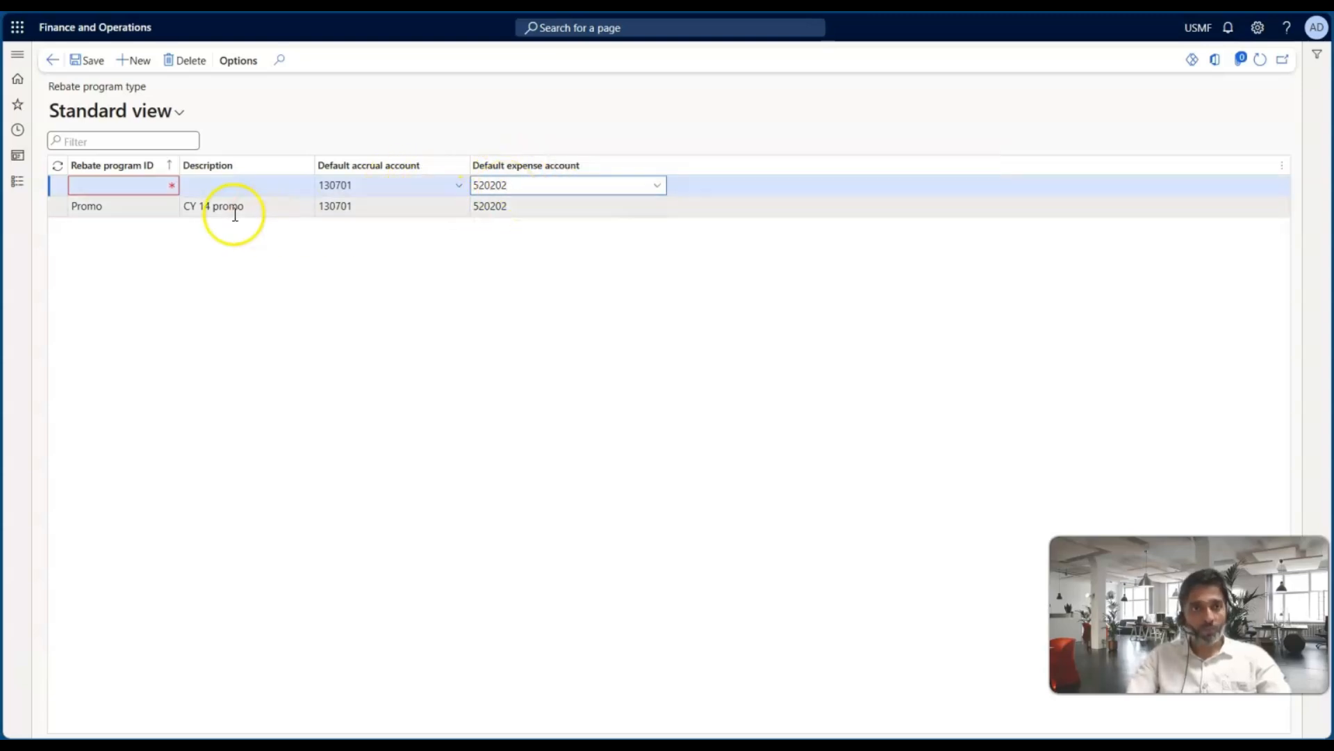
Enter Test Rebat as the new rebate program type's ID and FY 24 as its description
left_click(132, 183)
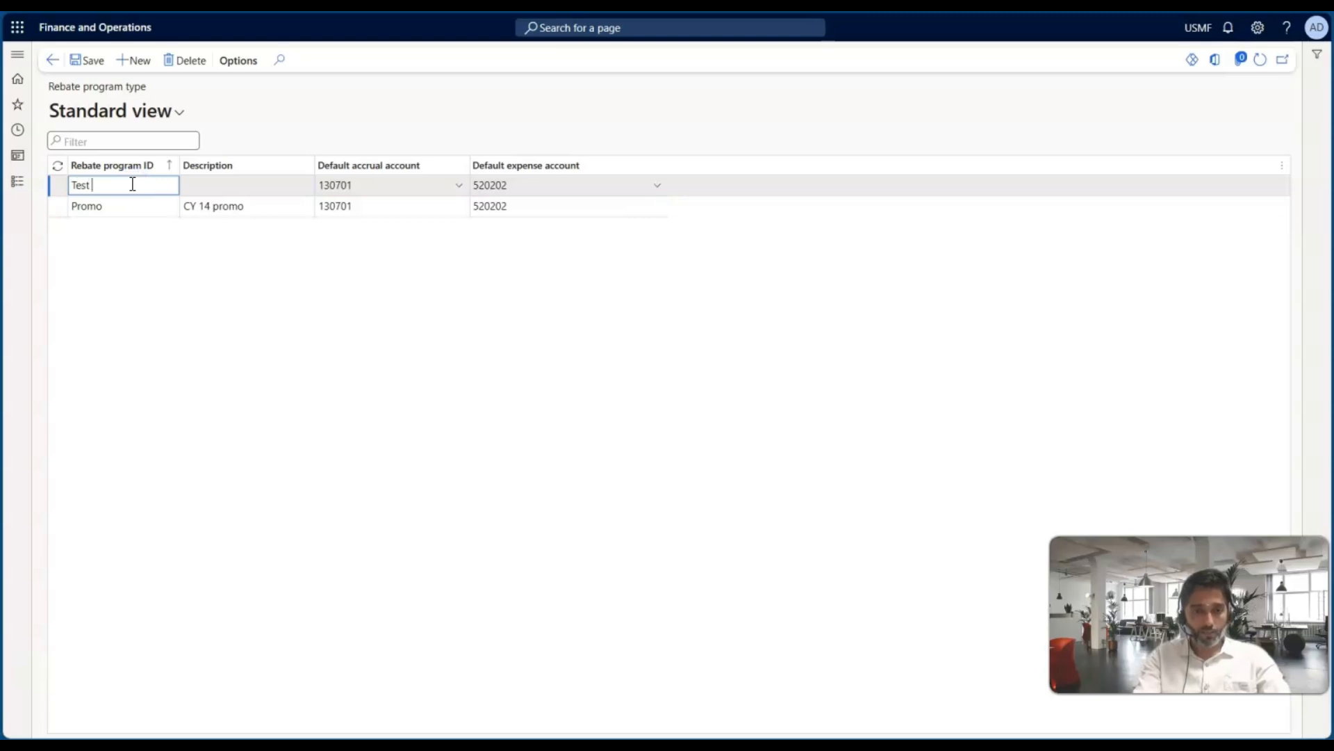
key("Tab")
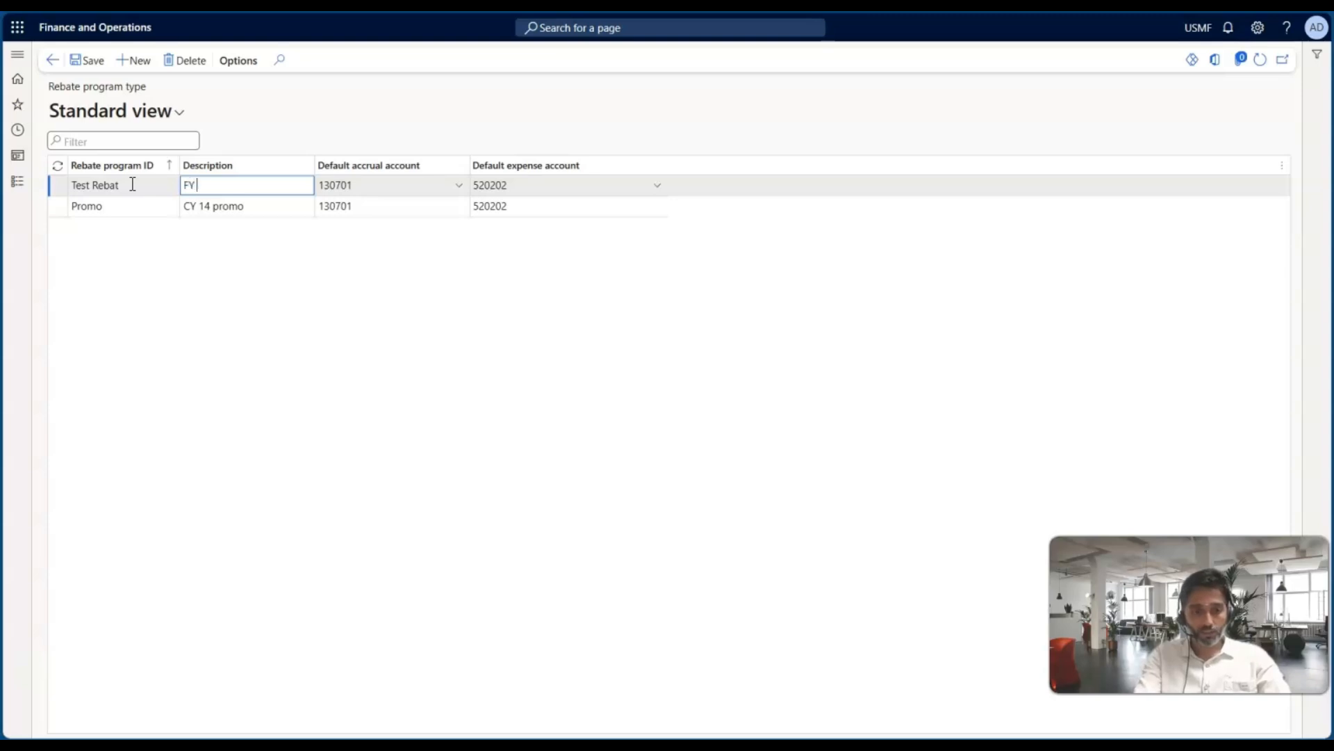
key("Tab")
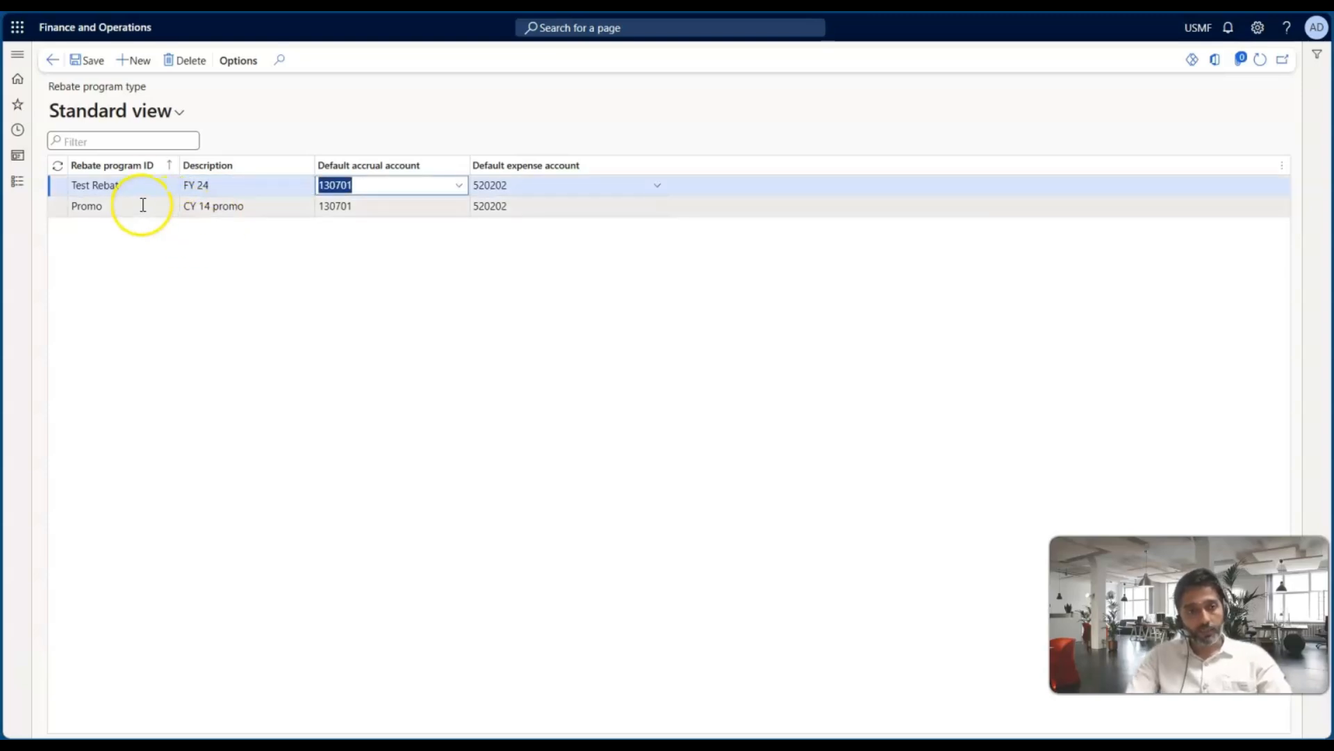
left_click(135, 177)
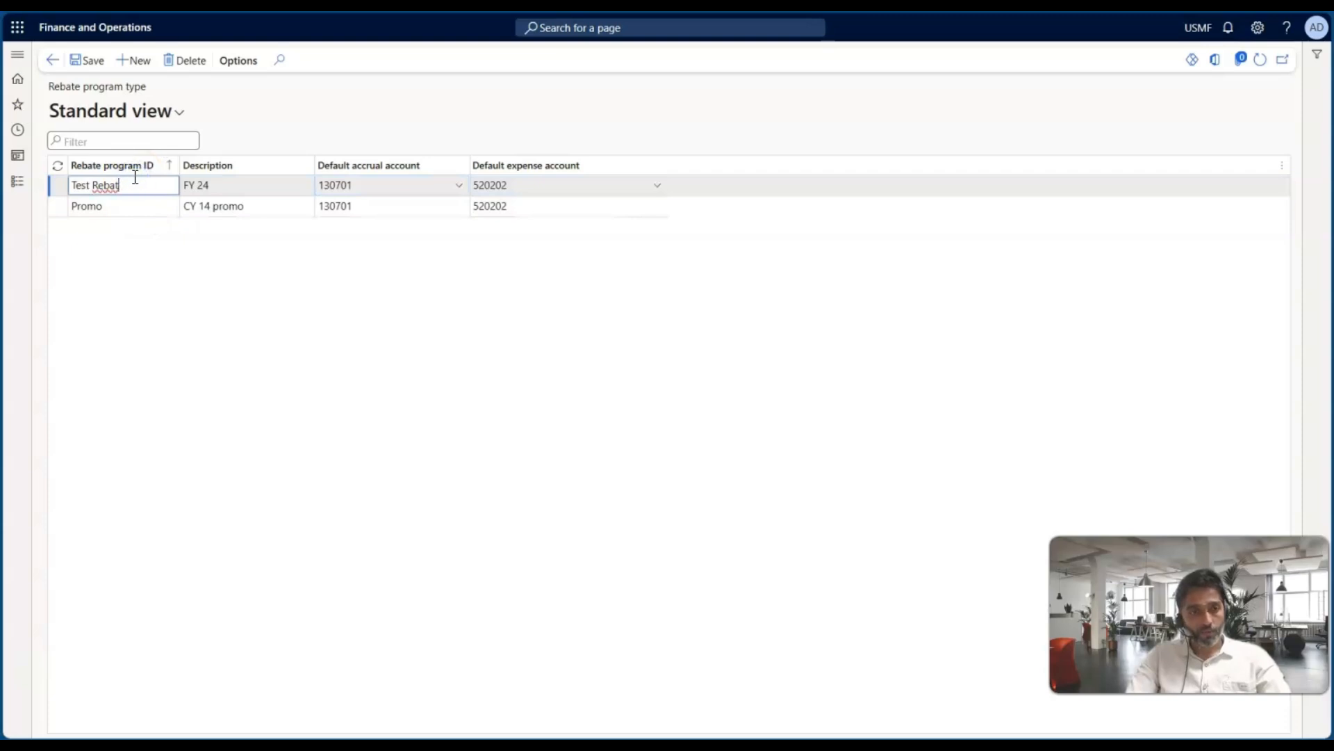
key("Tab")
right_click(123, 185)
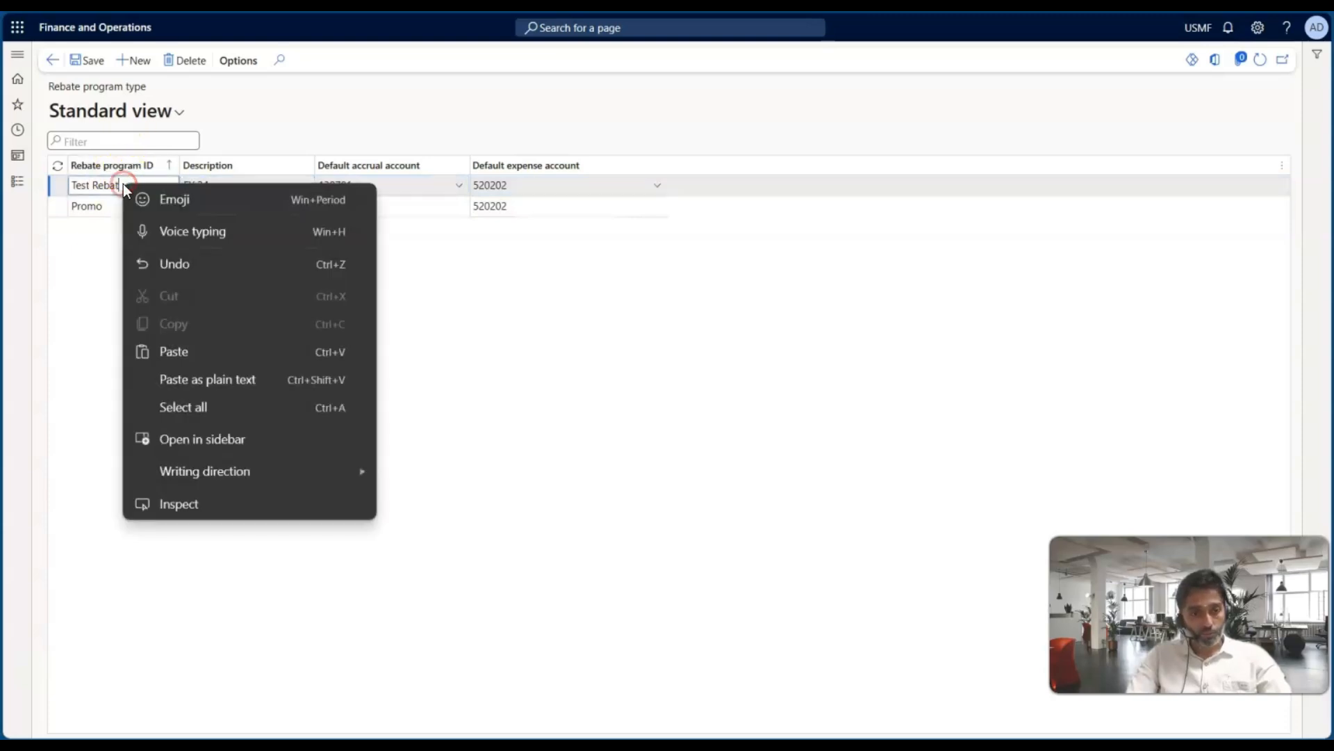
left_click(123, 185)
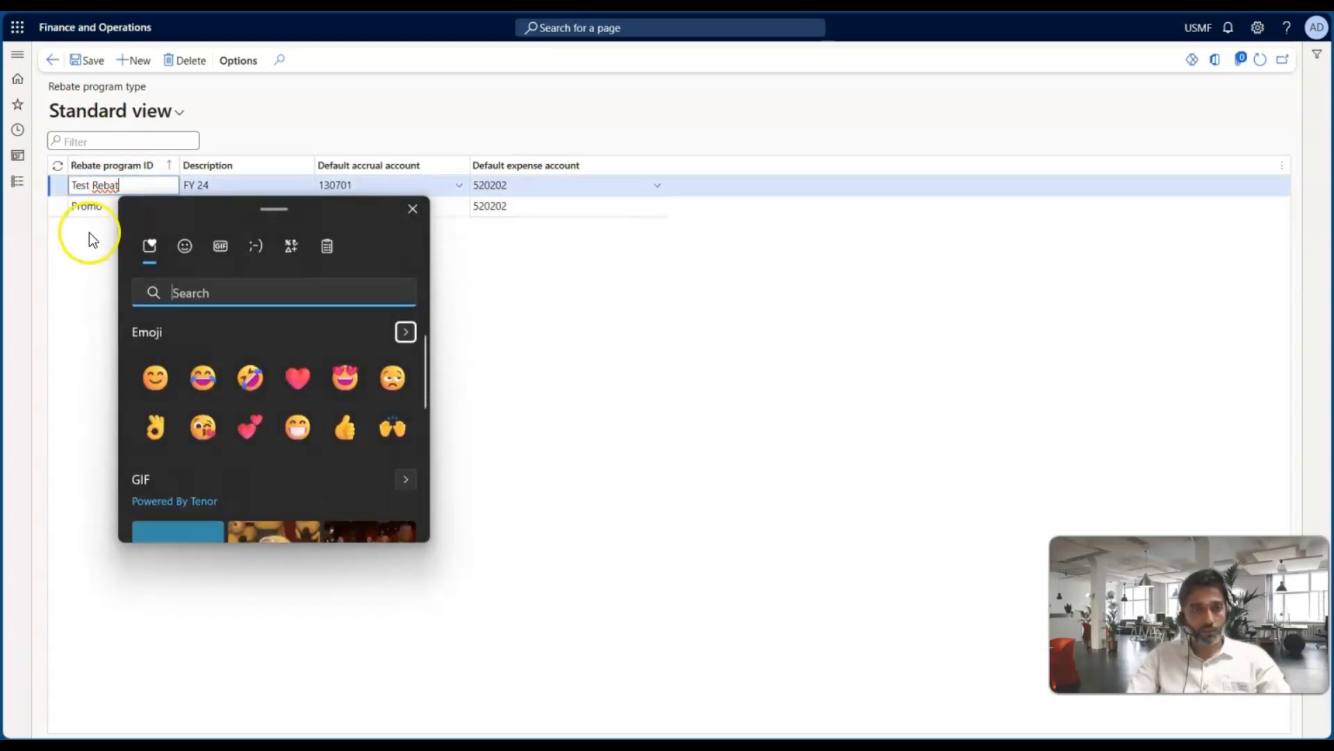
left_click(411, 210)
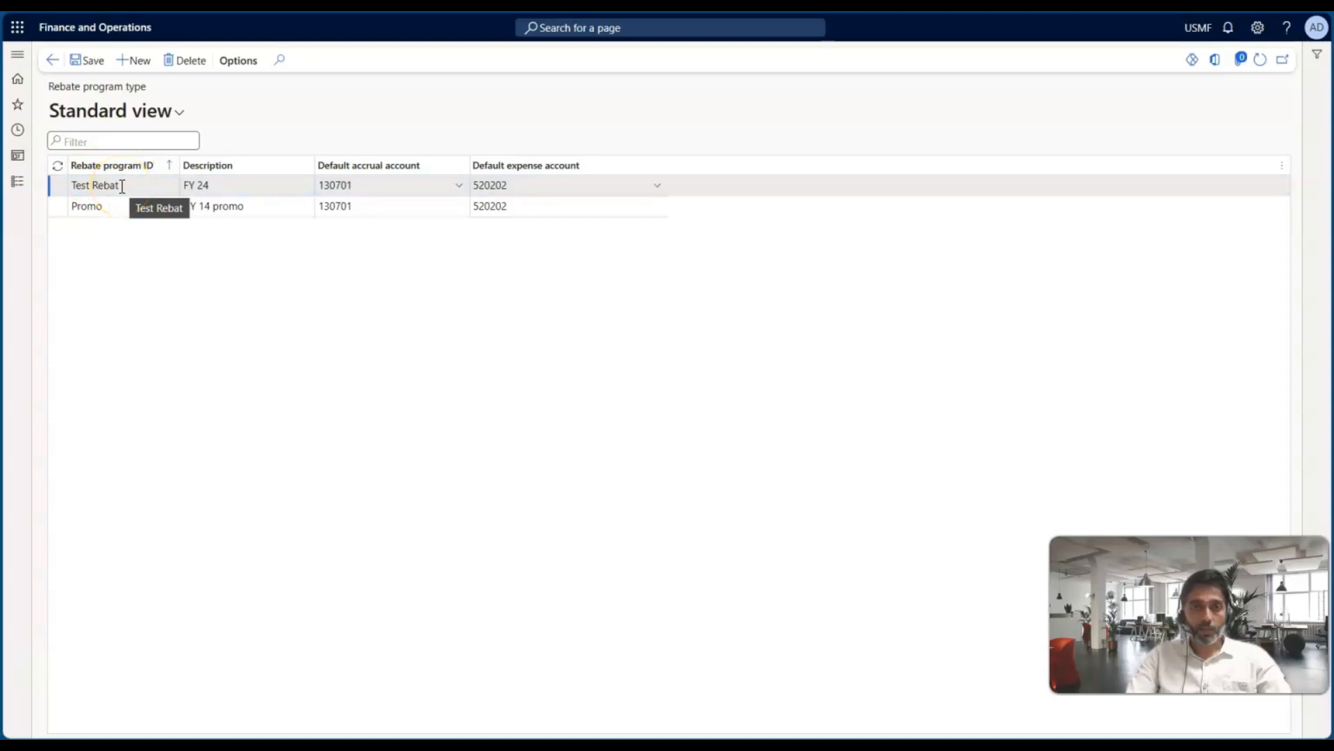
left_click(153, 240)
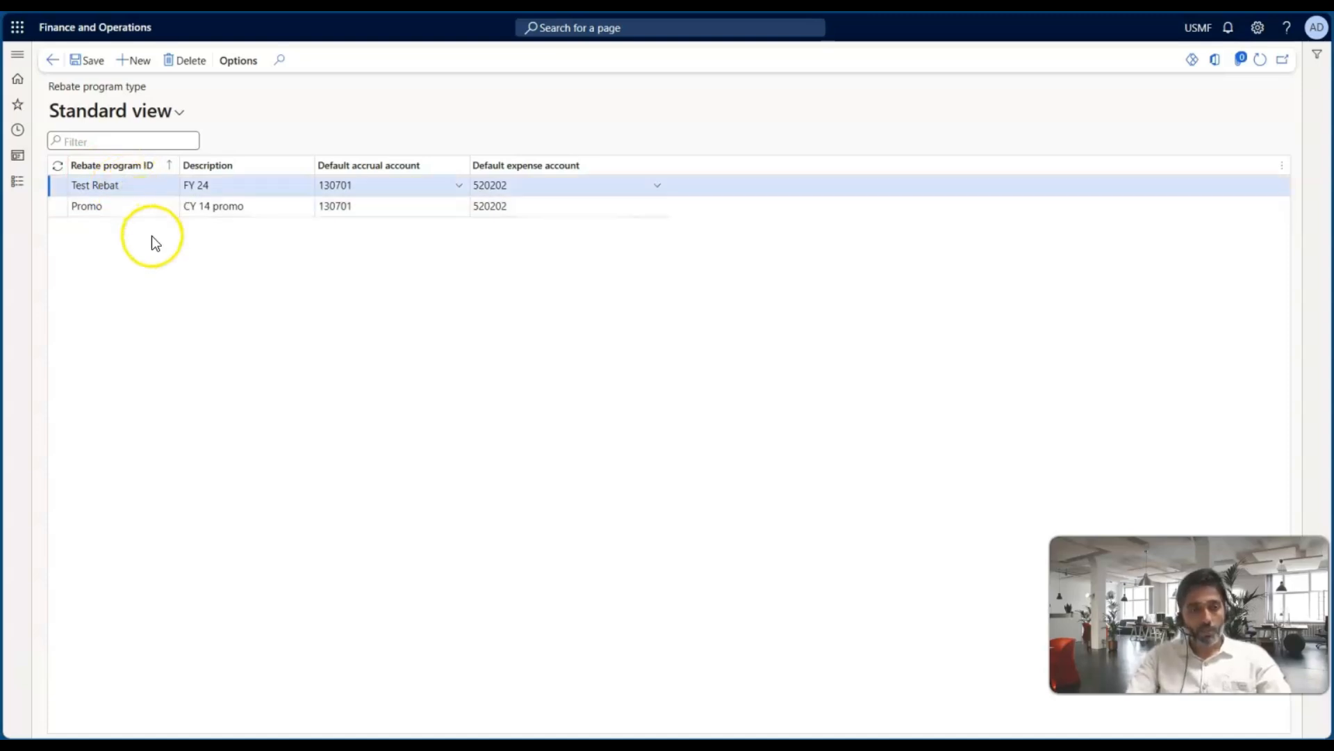
Check the vendor rebate process flow slide, then return to Finance and Operations and open the vendor rebate agreements
key("alt+Tab")
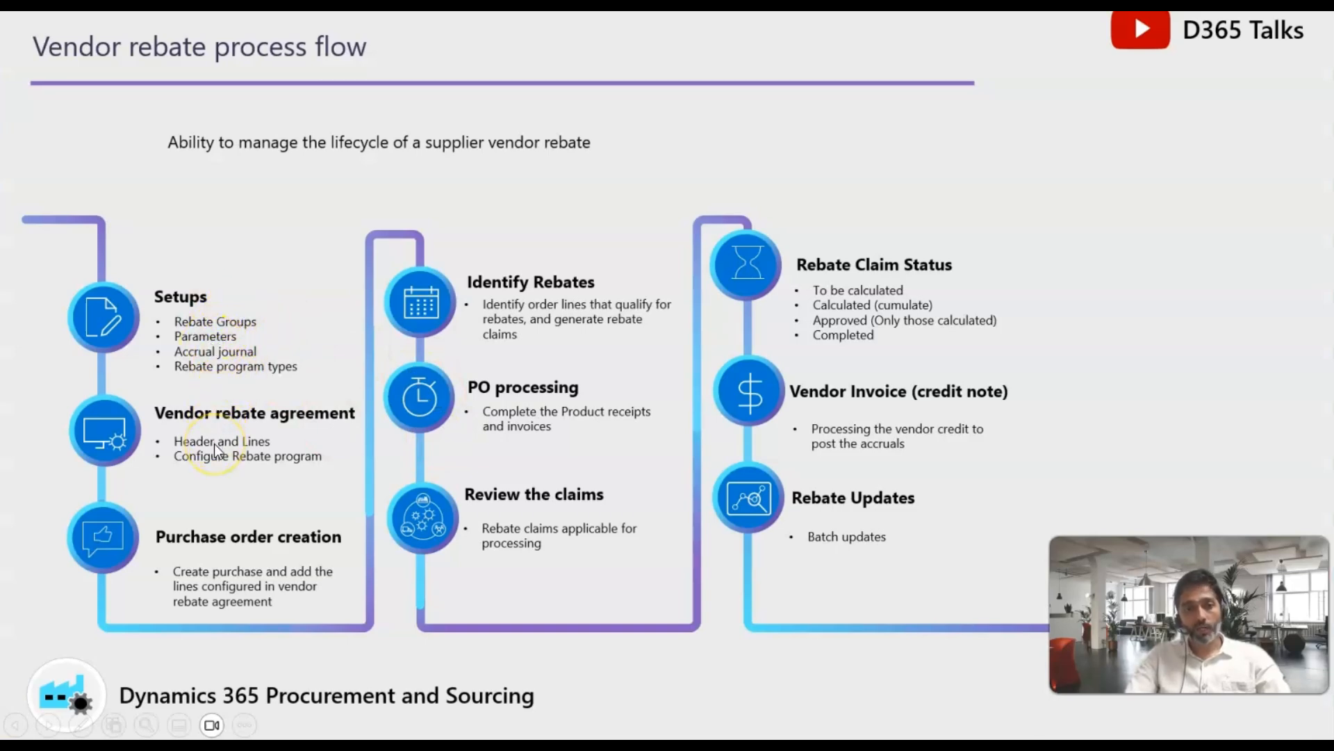
key("alt+Tab")
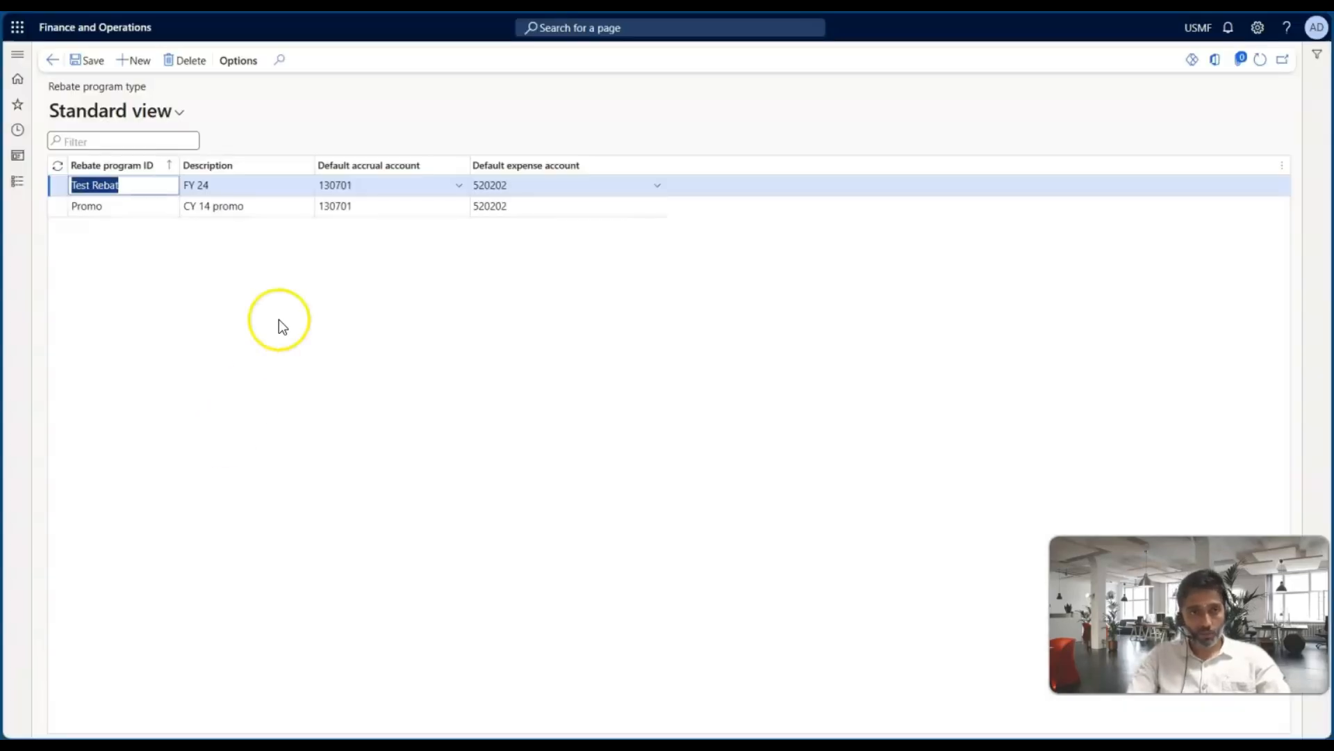
left_click(15, 186)
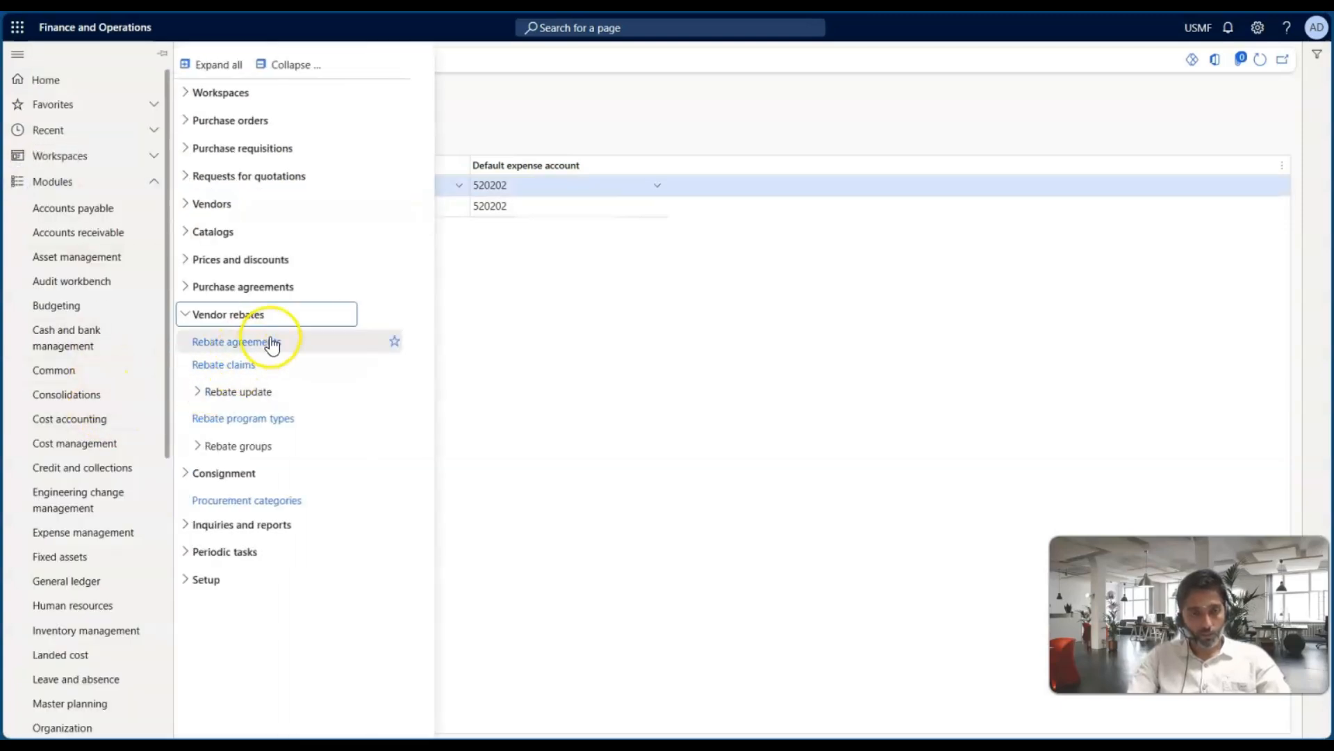
left_click(271, 342)
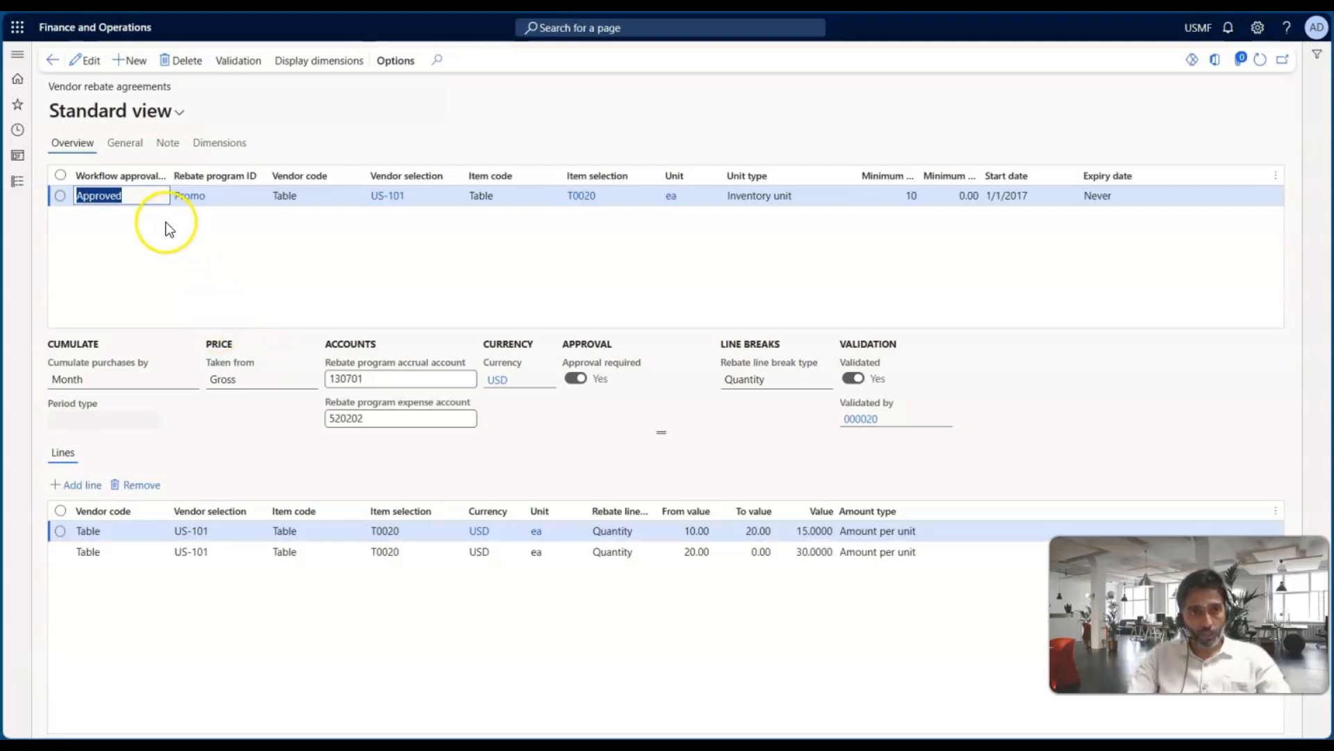
Add a rebate agreement with rebate program ID Test Rebat, check its accrual and expense accounts, and delete it
left_click(131, 61)
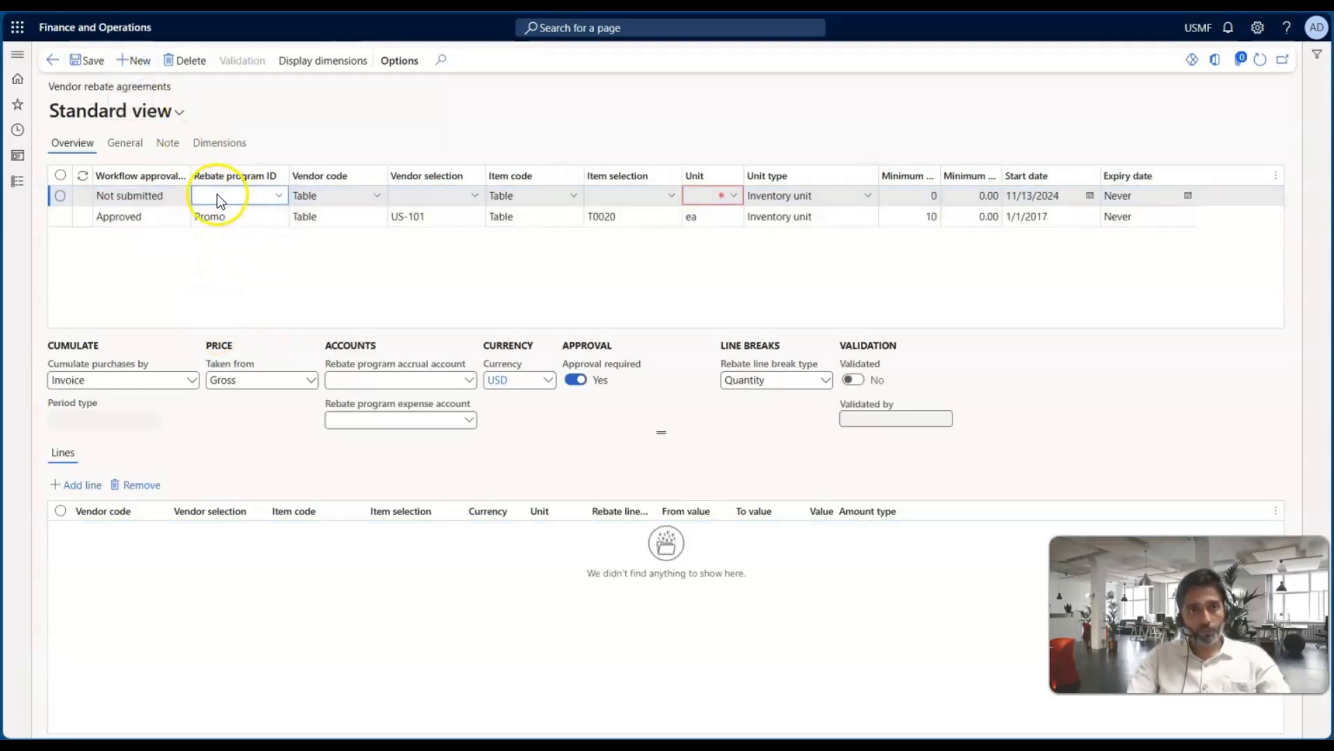
left_click(280, 197)
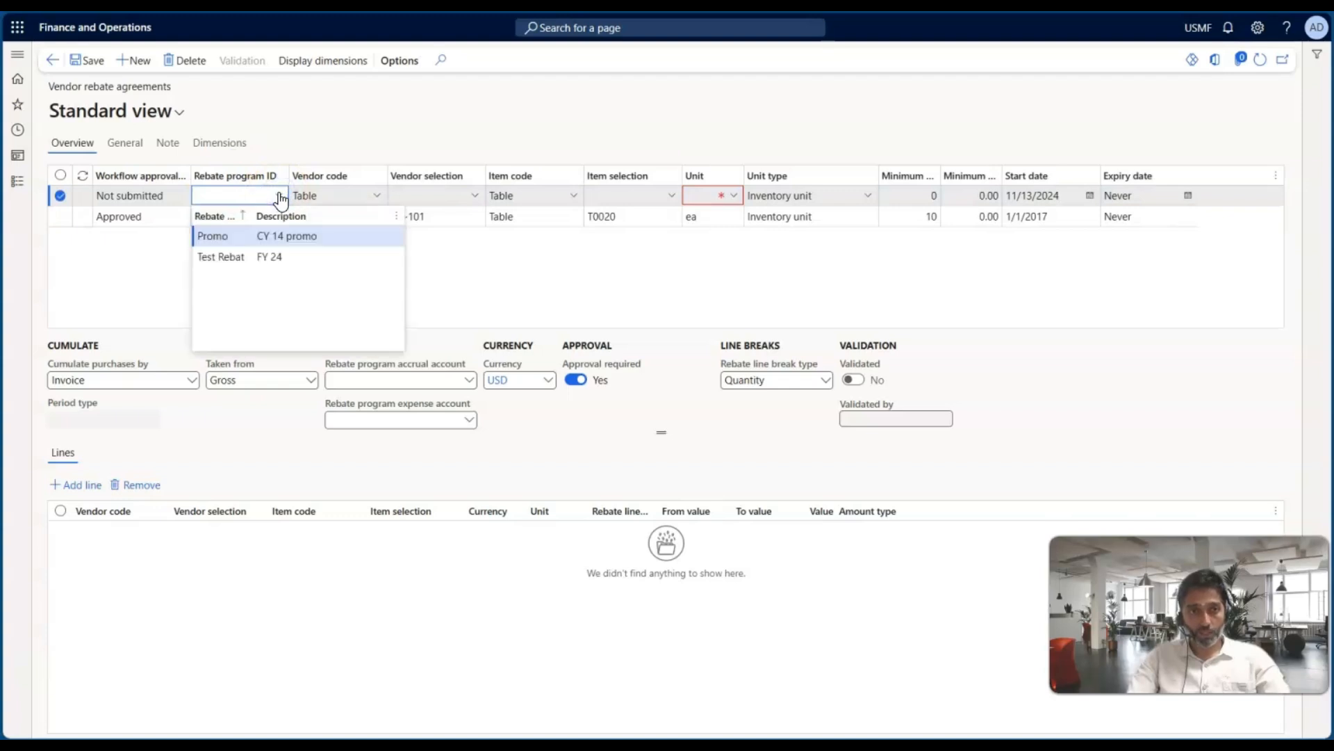
left_click(233, 259)
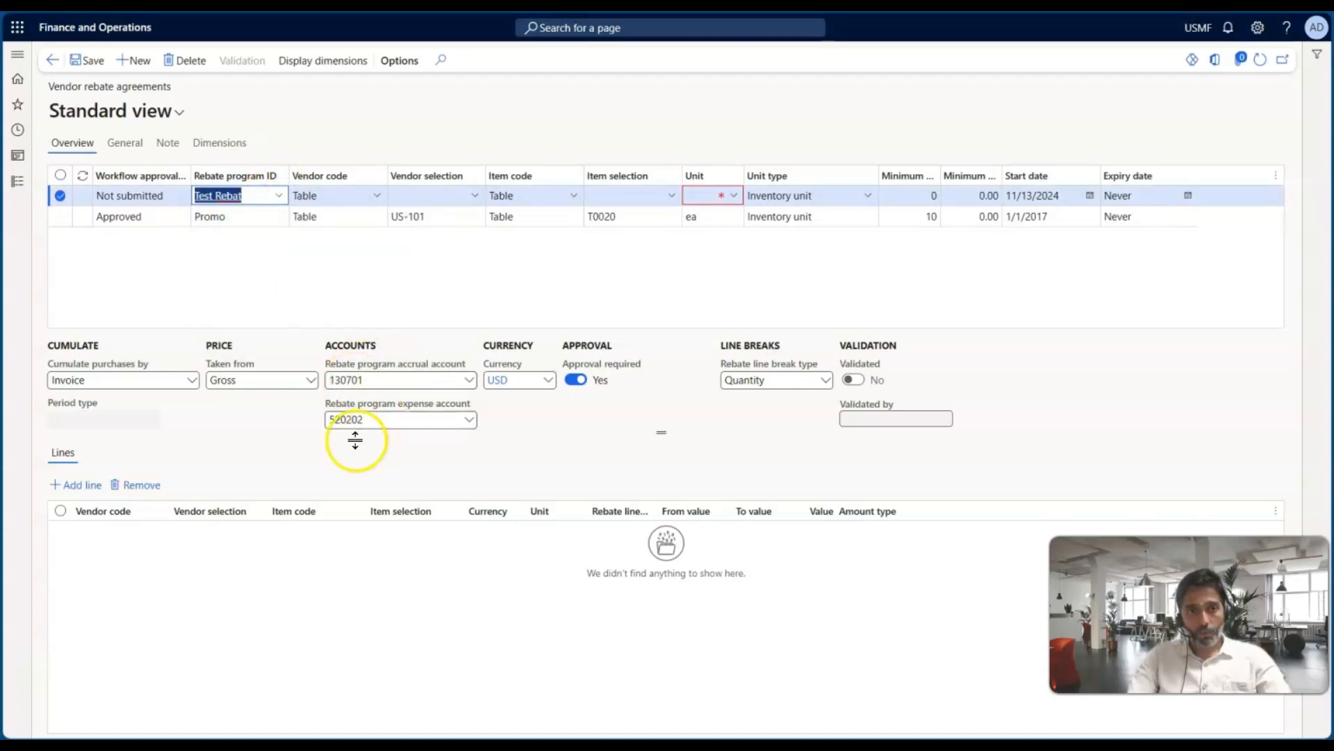
left_click(364, 364)
left_click_drag(364, 365, 462, 363)
left_click_drag(353, 406, 465, 405)
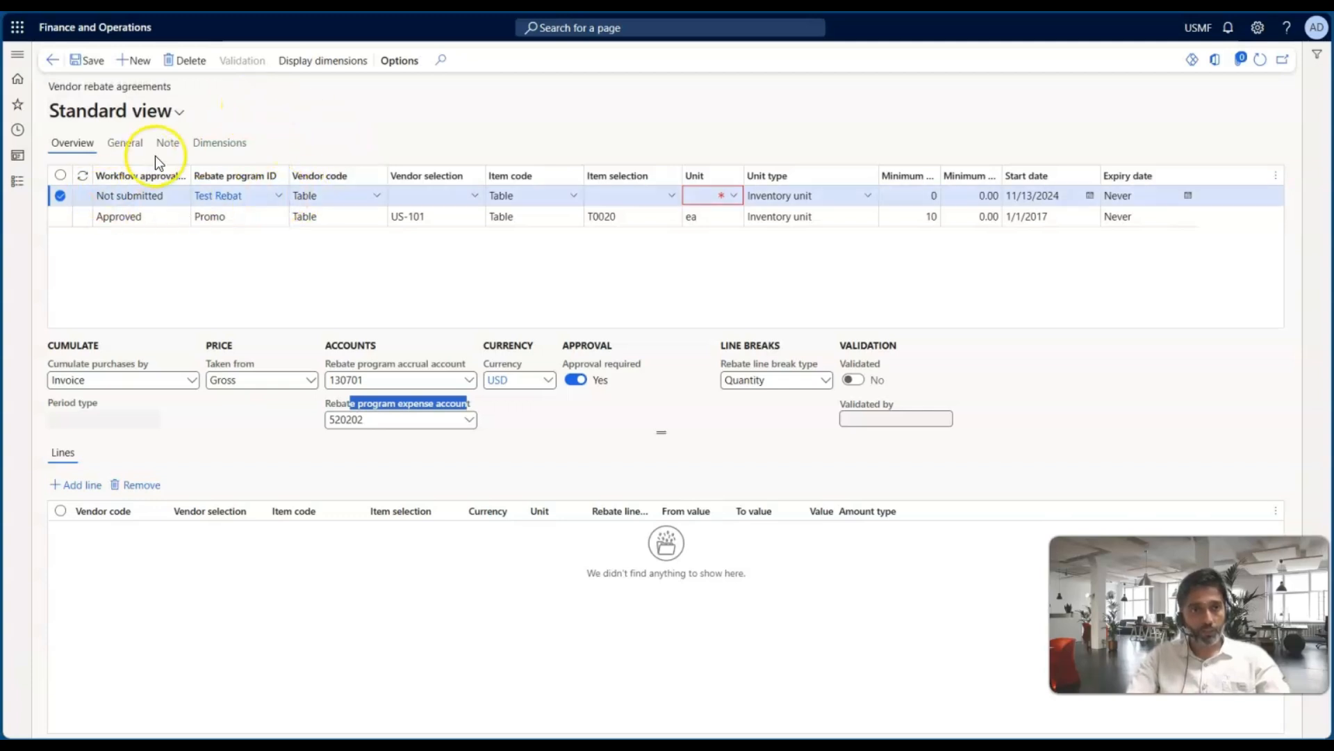
left_click(179, 62)
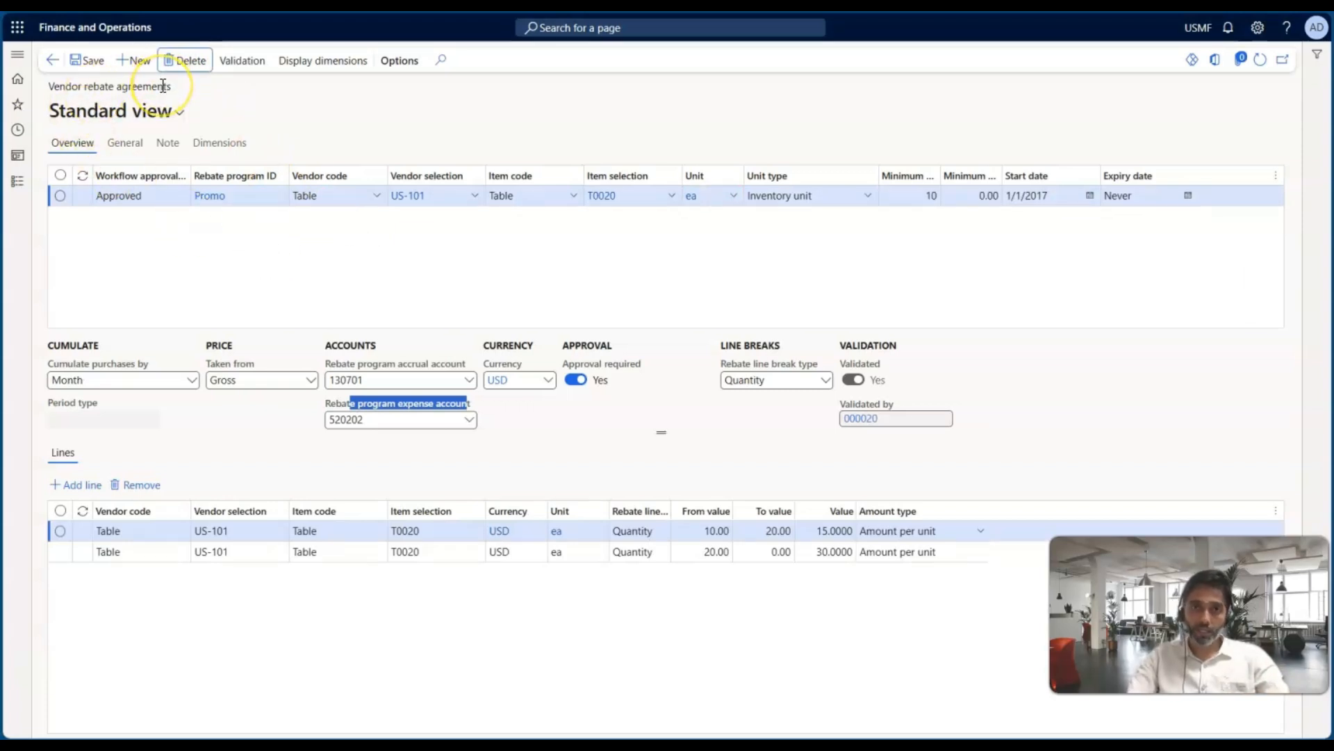
Read the Vendor Rebates Agreement slide, then return to the agreements and widen the Minimum quantity and Minimum amount columns
key("alt+Tab")
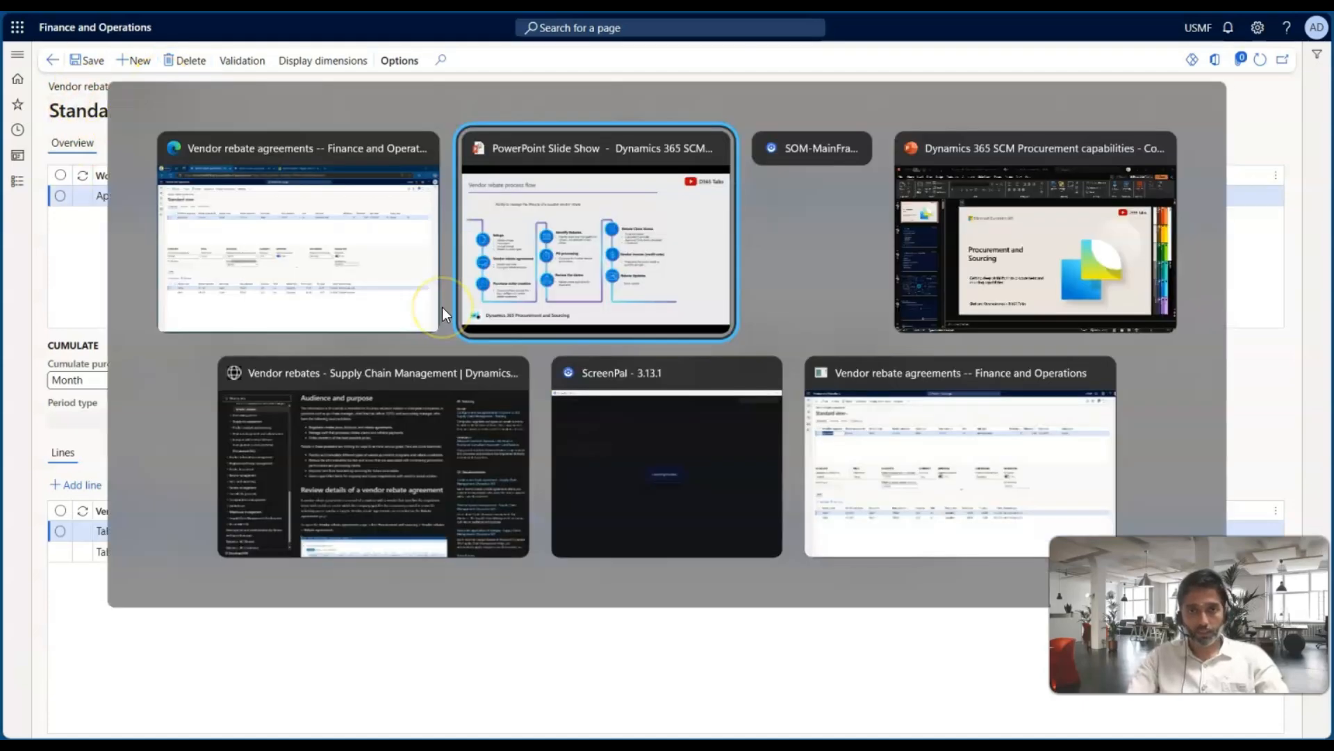
key("Right")
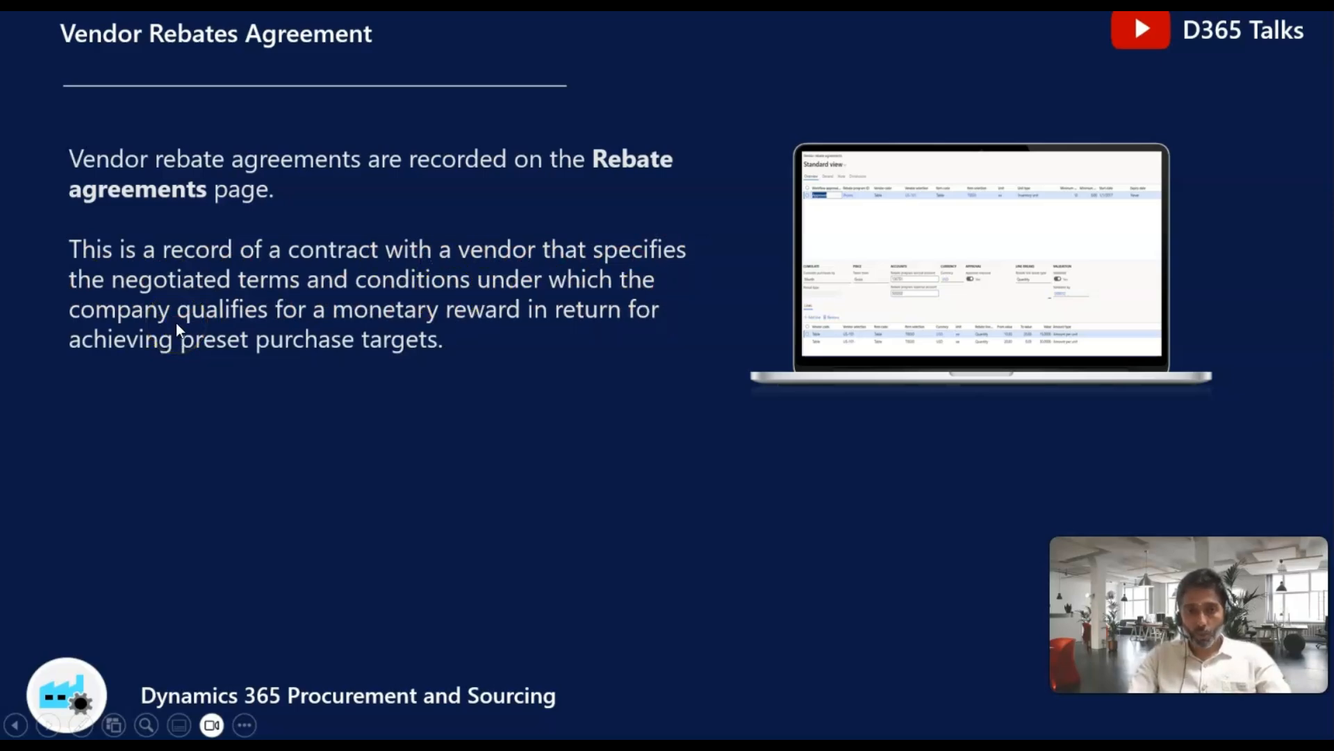
key("alt+Tab")
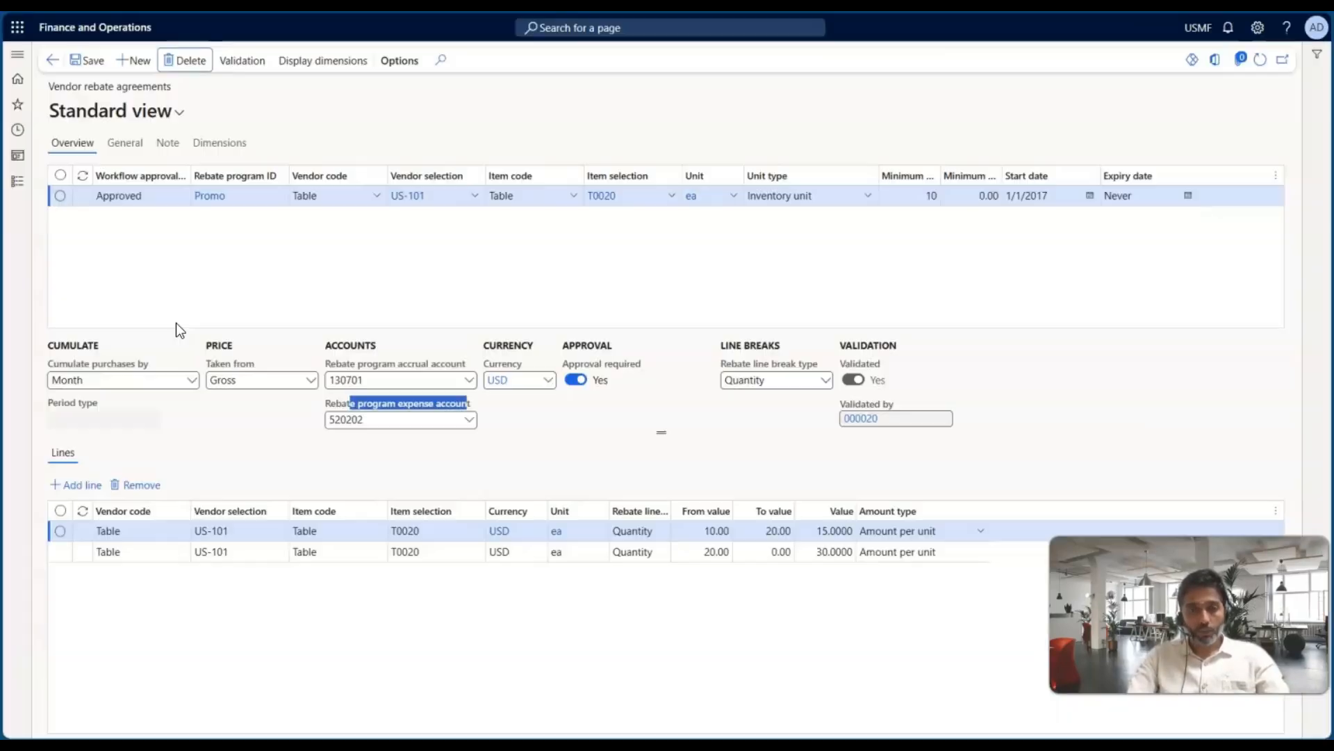
left_click(569, 581)
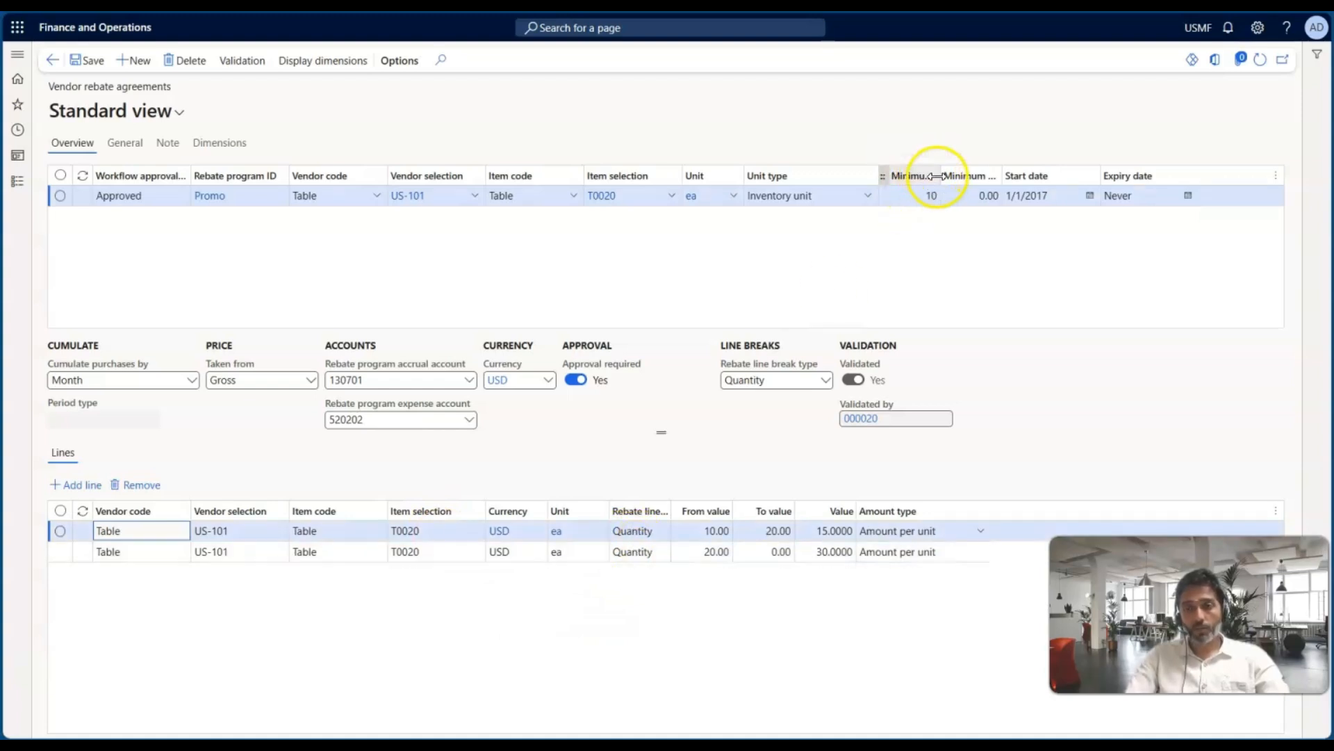
left_click_drag(938, 176, 1175, 178)
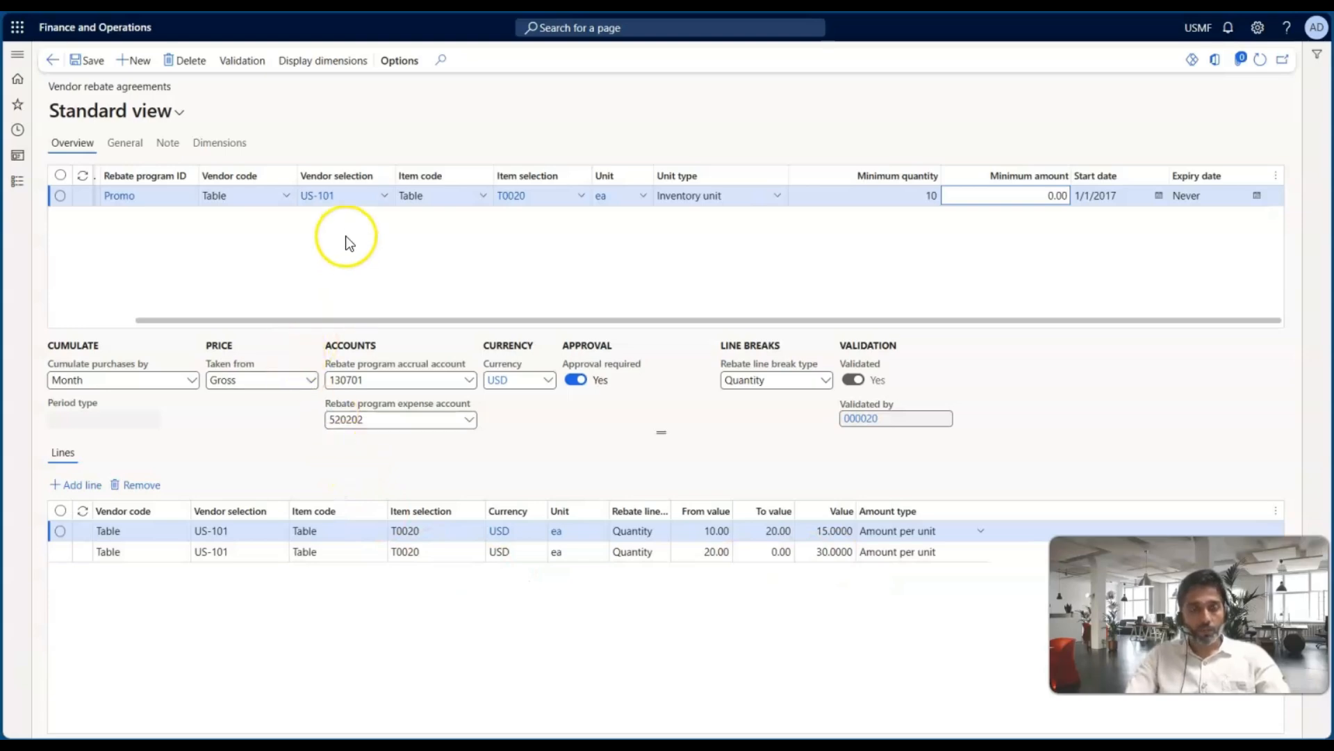
Check the purchase order creation stage on the process flow slide, then open all purchase orders under Procurement and sourcing
key("alt+Tab")
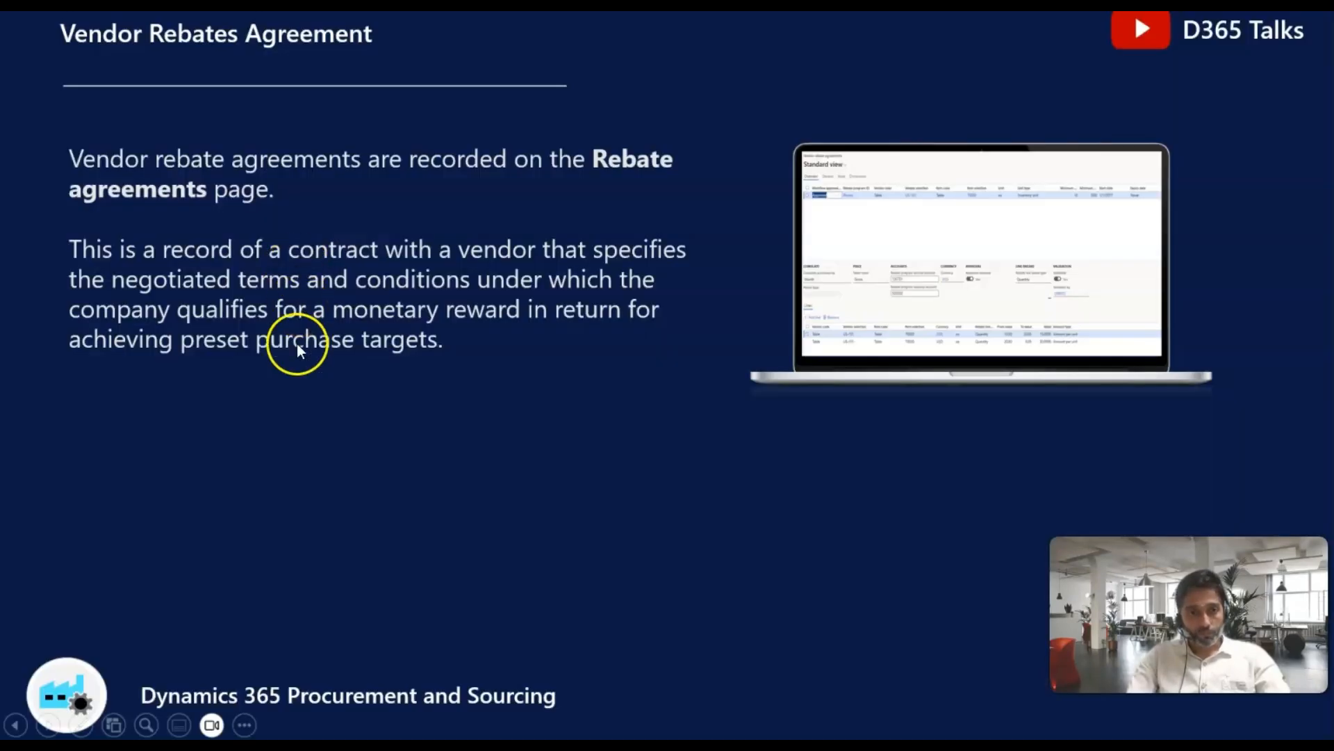
left_click(310, 405)
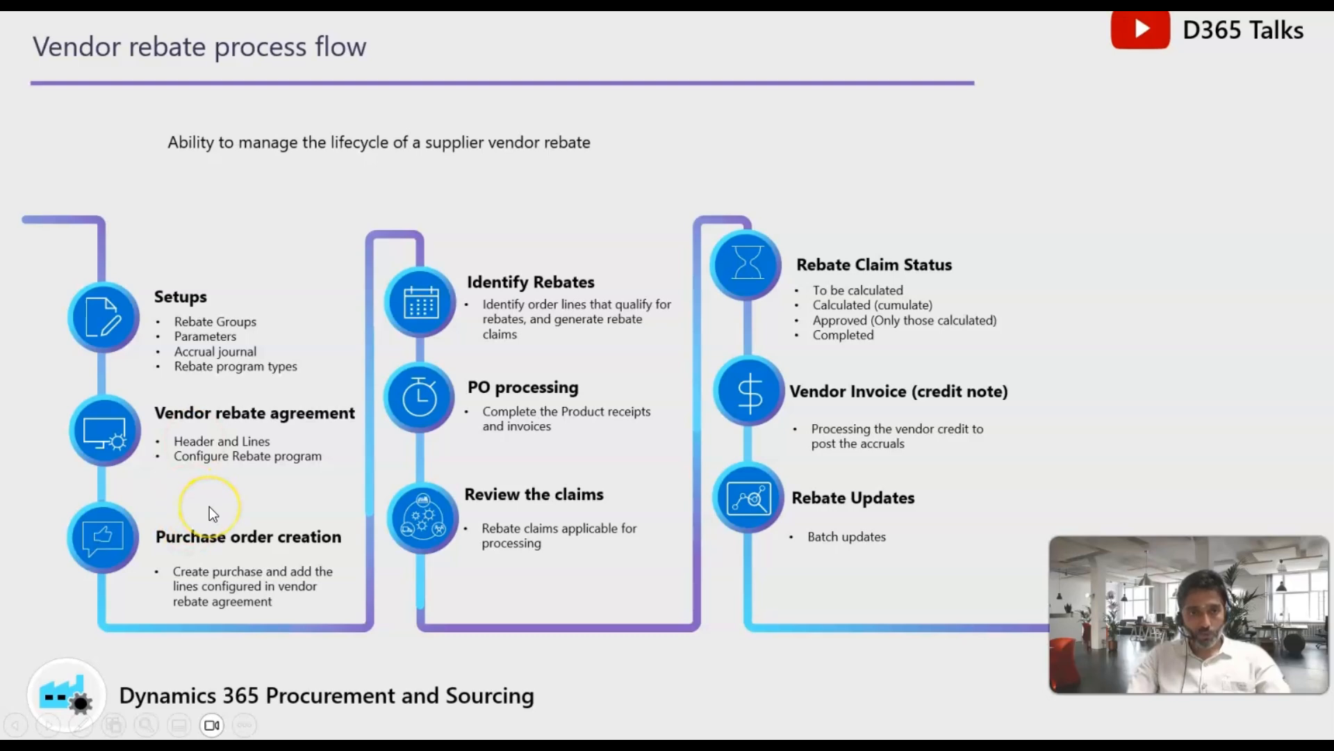
key("alt+Tab")
key("alt+Tab")
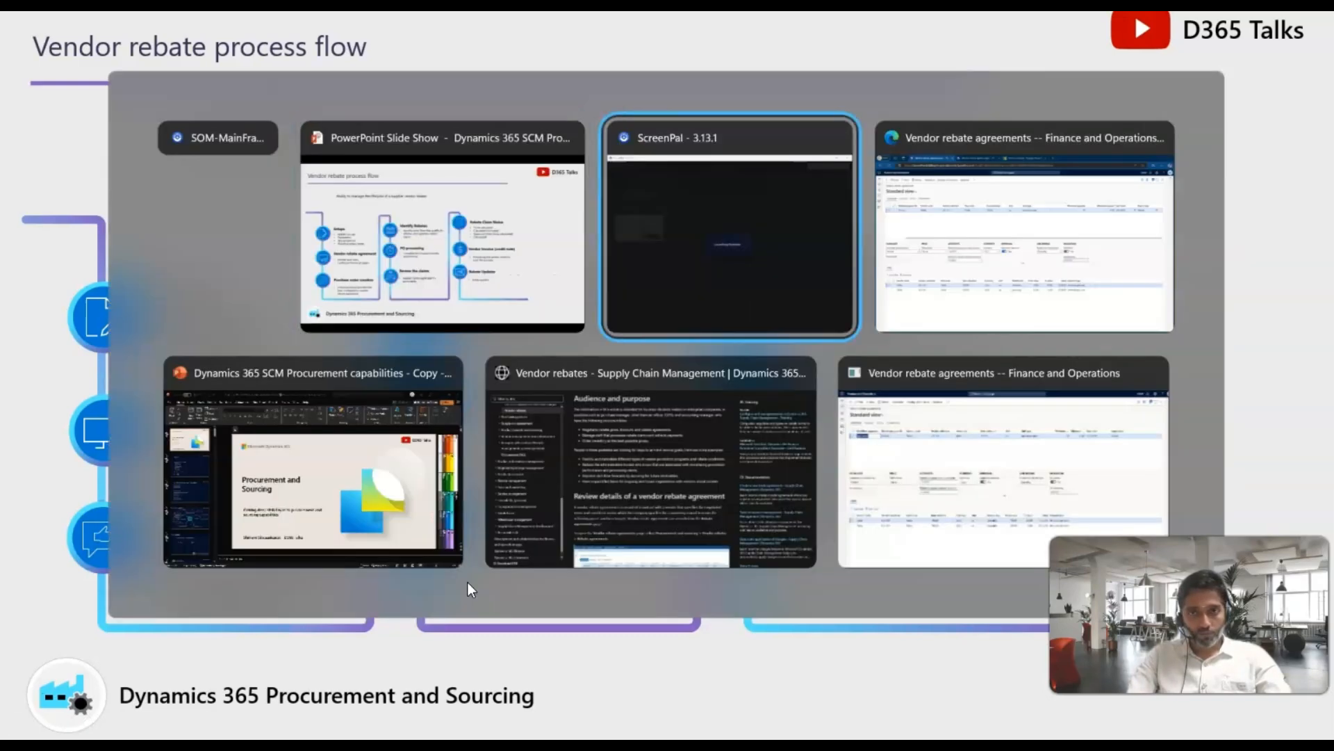
key("alt+Tab")
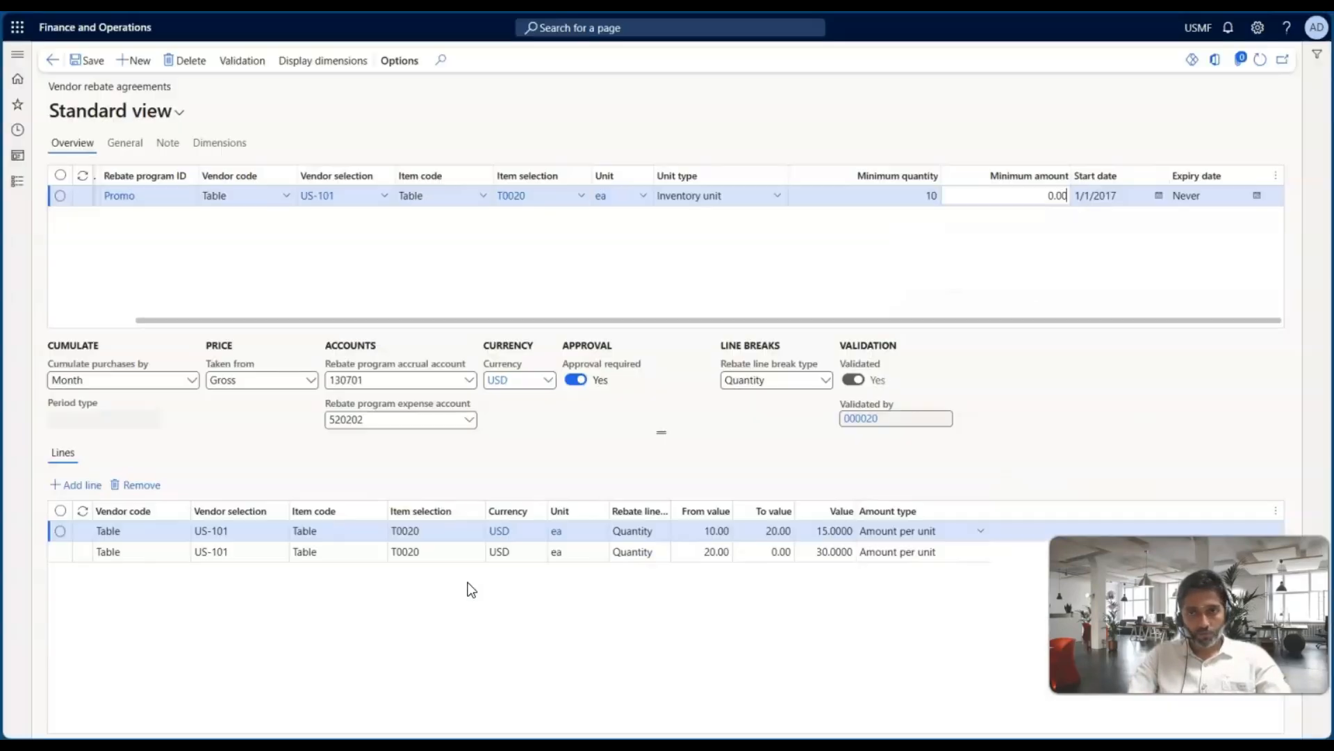
left_click(23, 184)
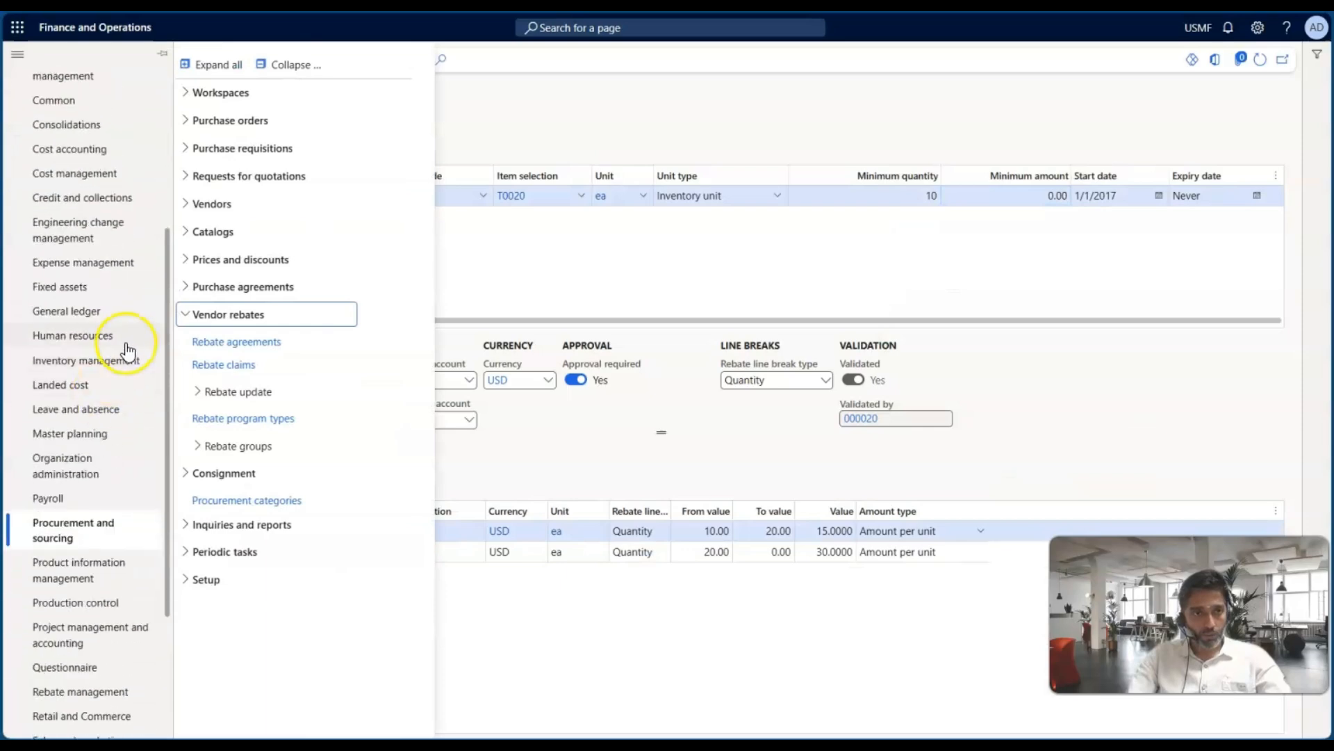
left_click(230, 129)
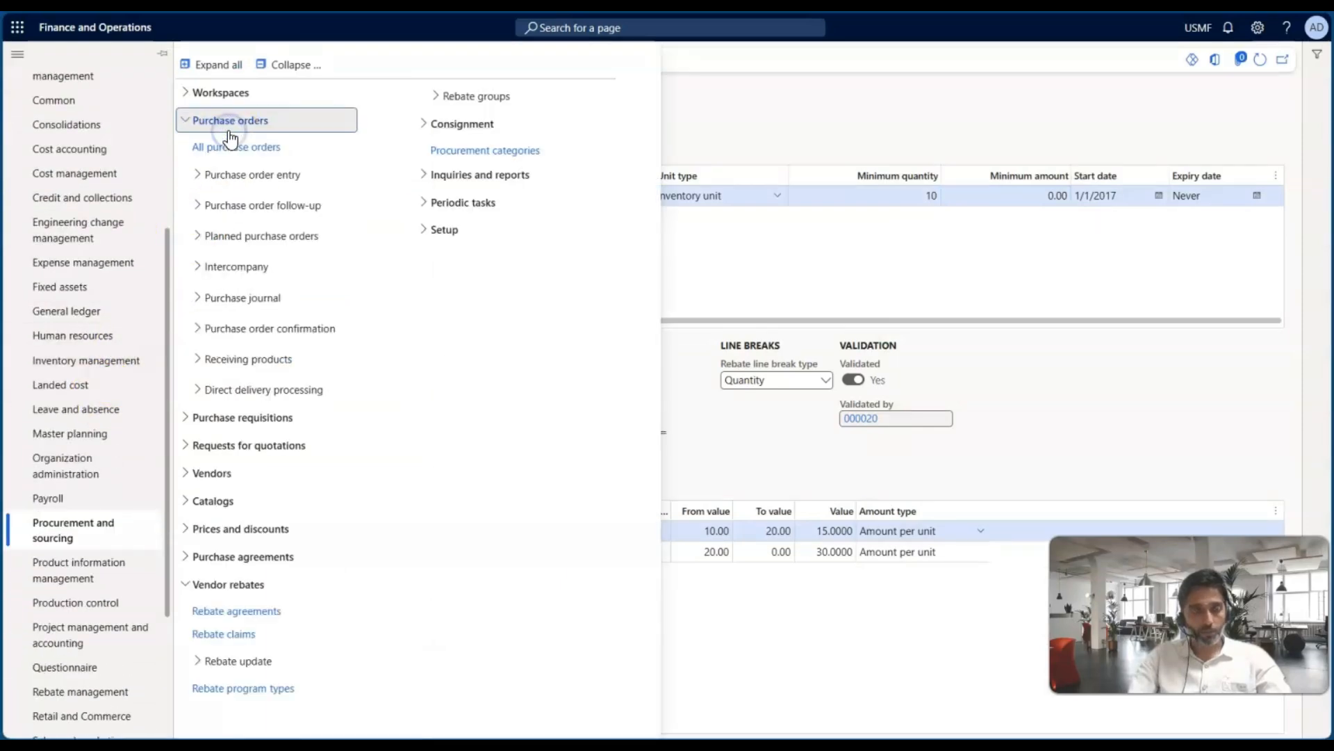
left_click(231, 146)
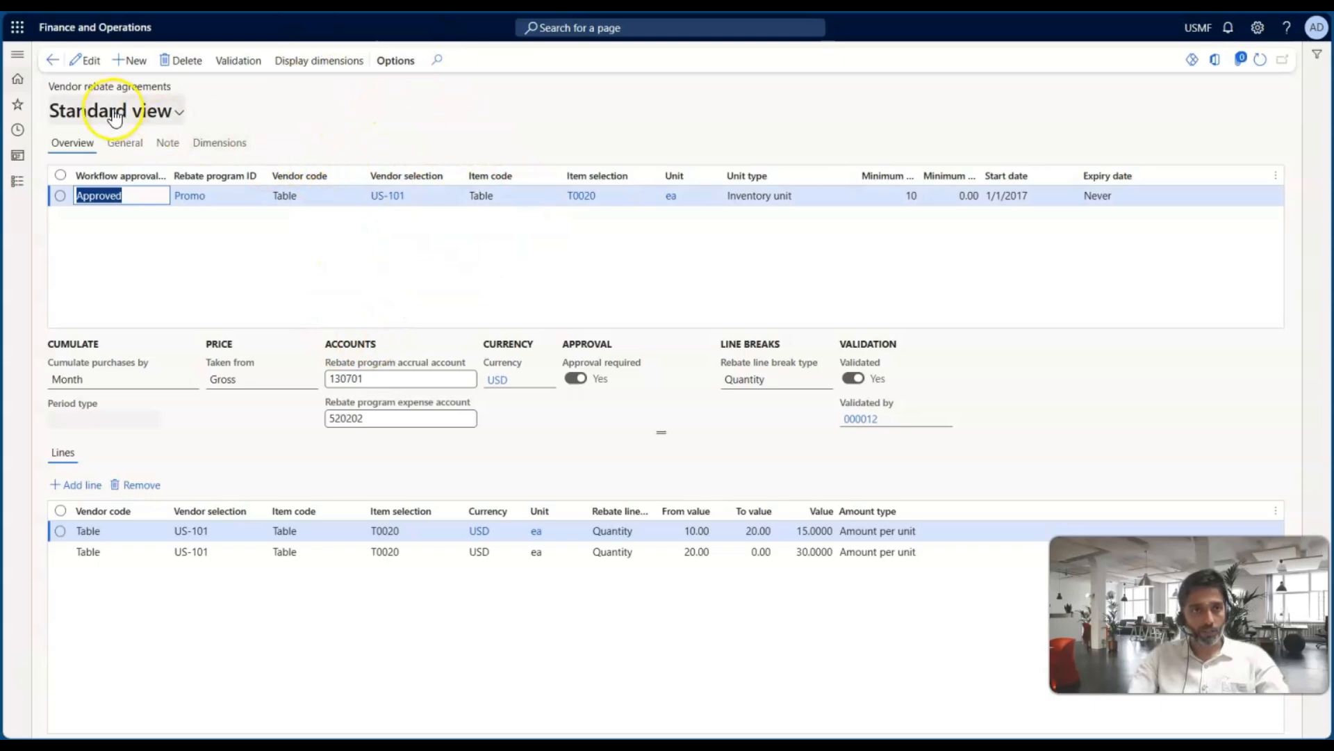
Start a new purchase order for vendor account US-101 and set its site to 1 and warehouse to 11
left_click(53, 60)
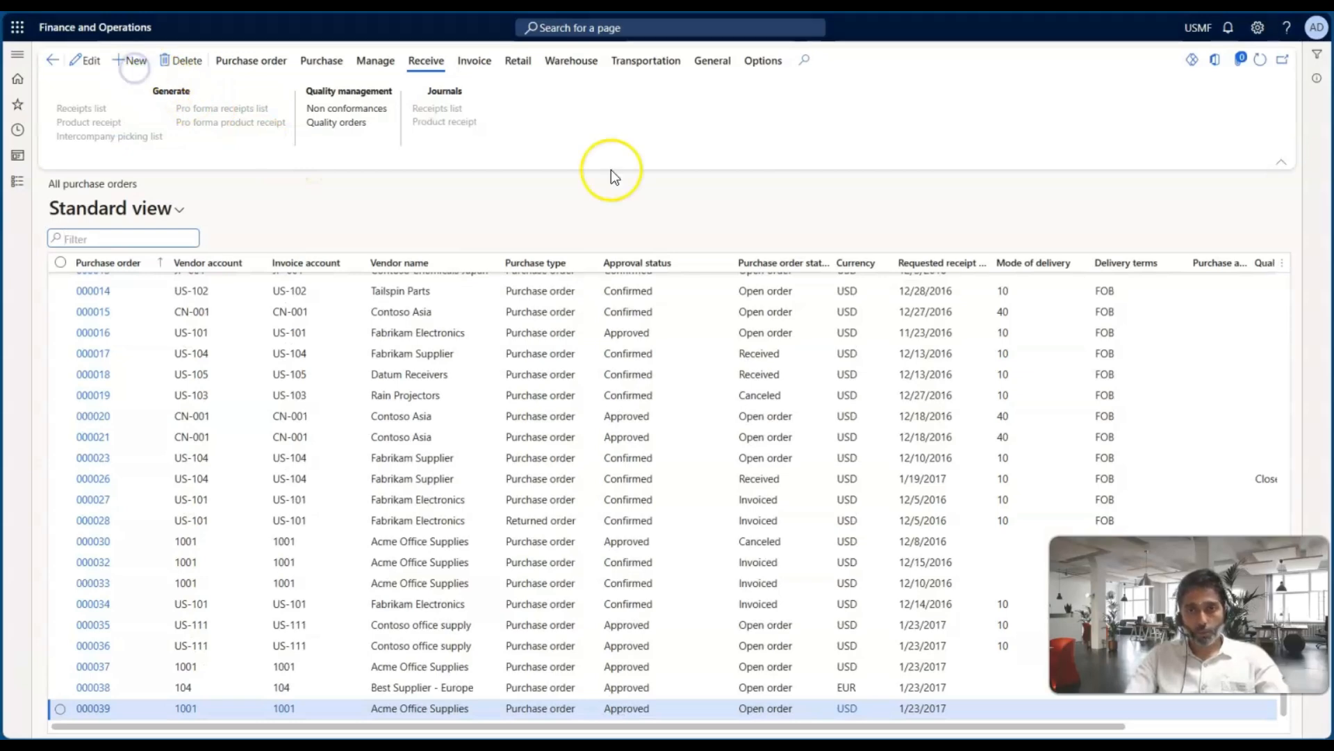
key("alt+n")
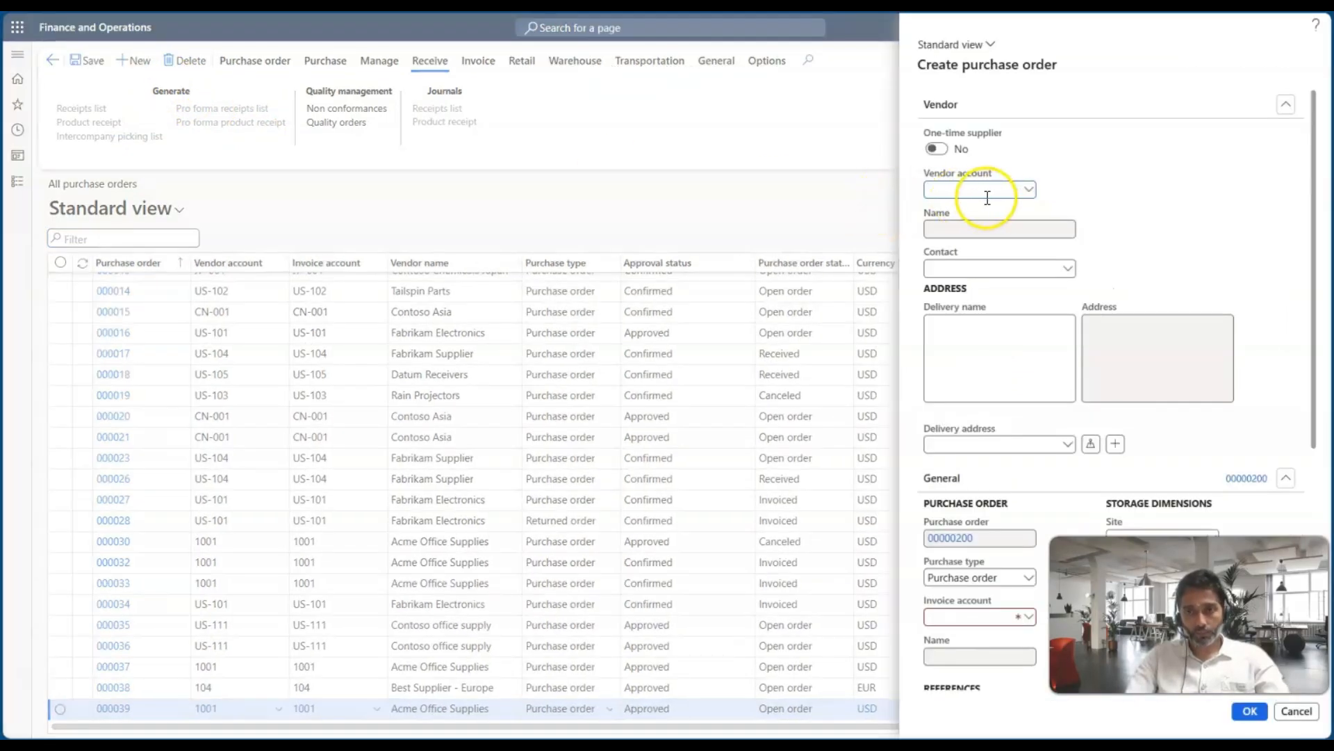
type("Us-101")
key("Tab")
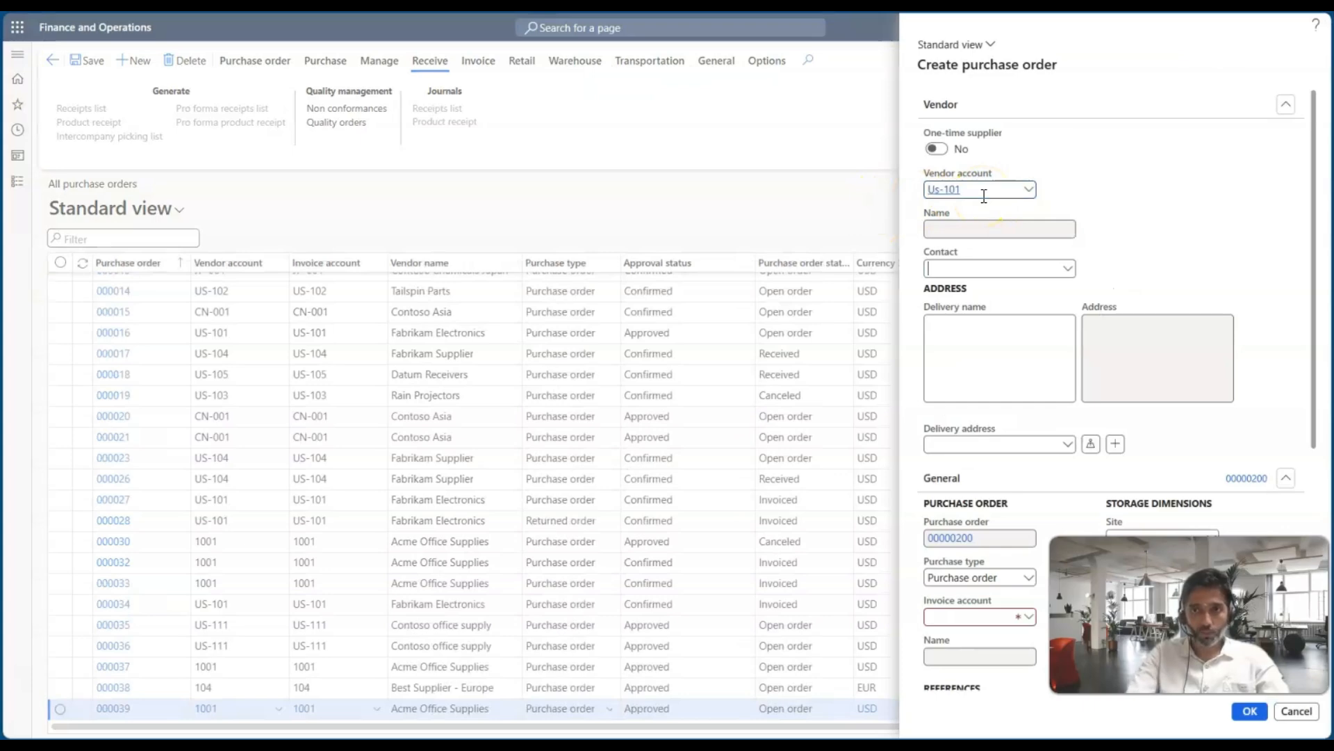
scroll(1019, 382, "down", 4)
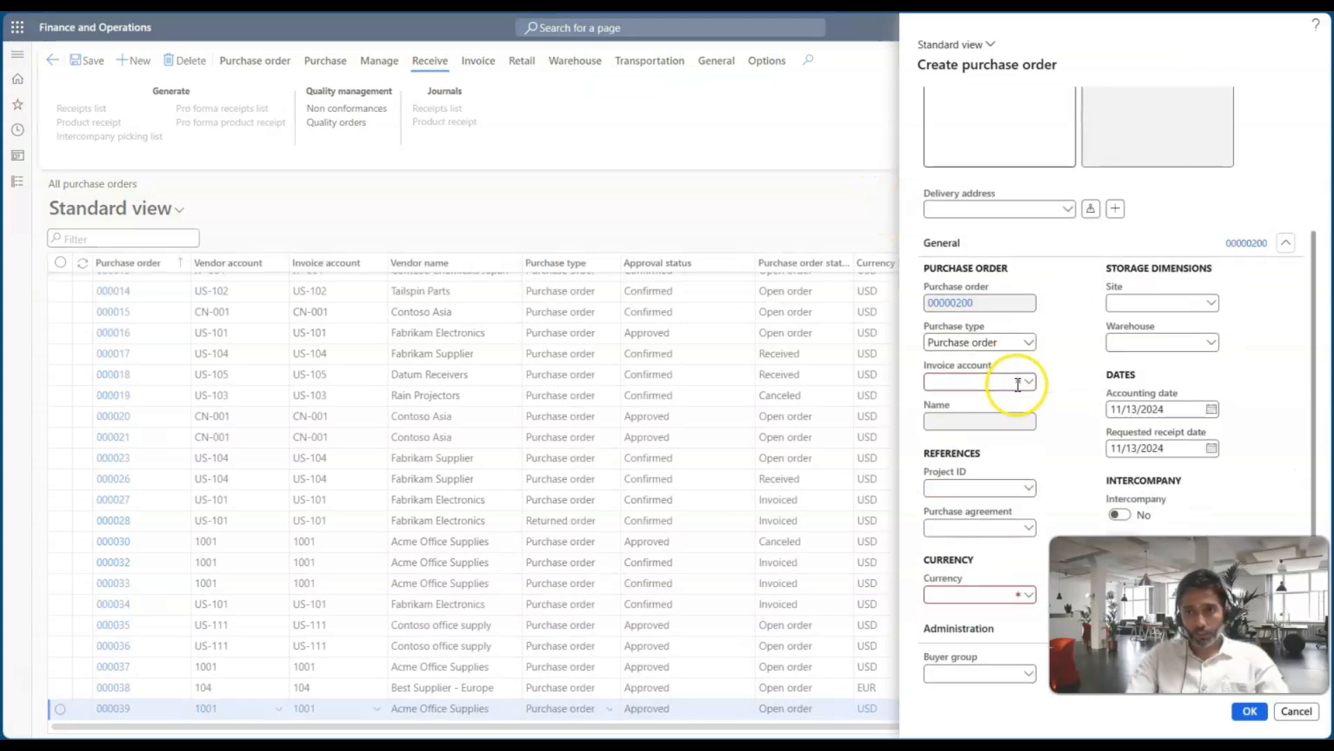
left_click(1117, 292)
type("1")
key("Tab")
type("11")
key("Tab")
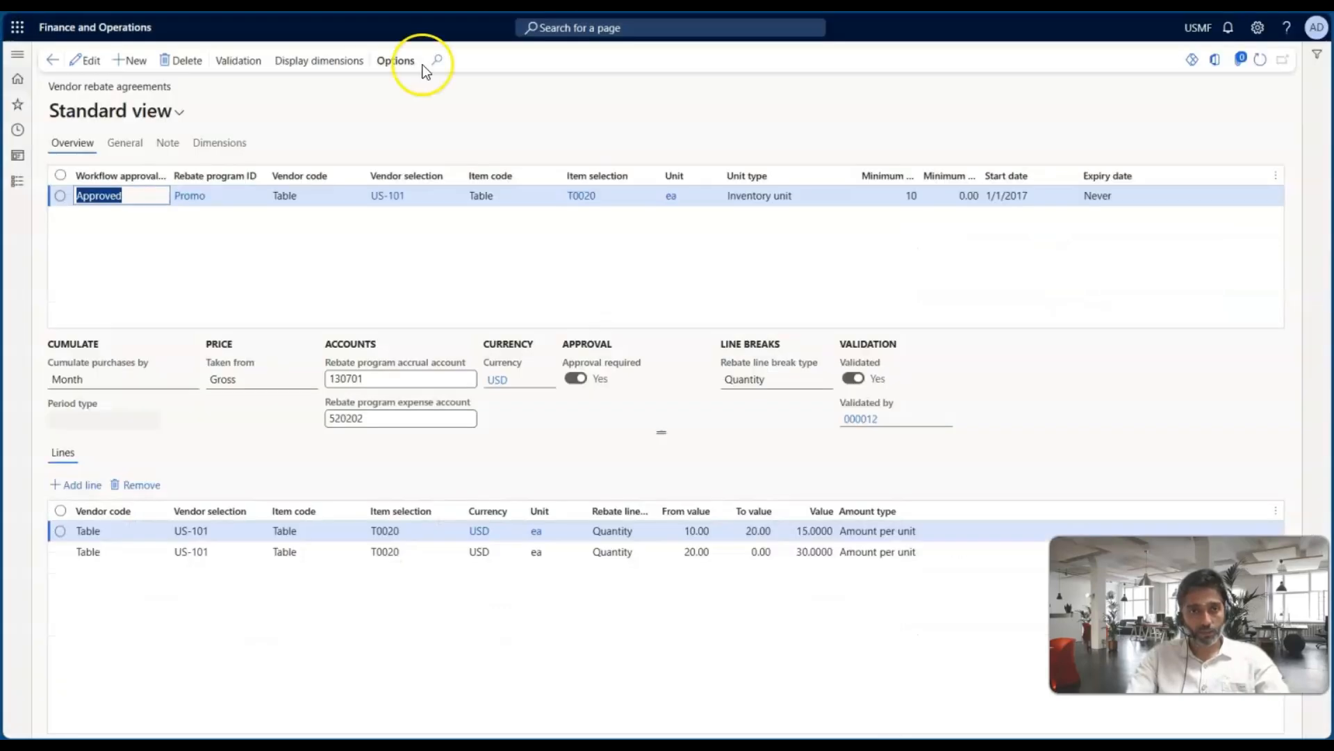
Review the product, tracking and storage dimensions of the Promo rebate agreement, then go back to its overview
left_click(208, 144)
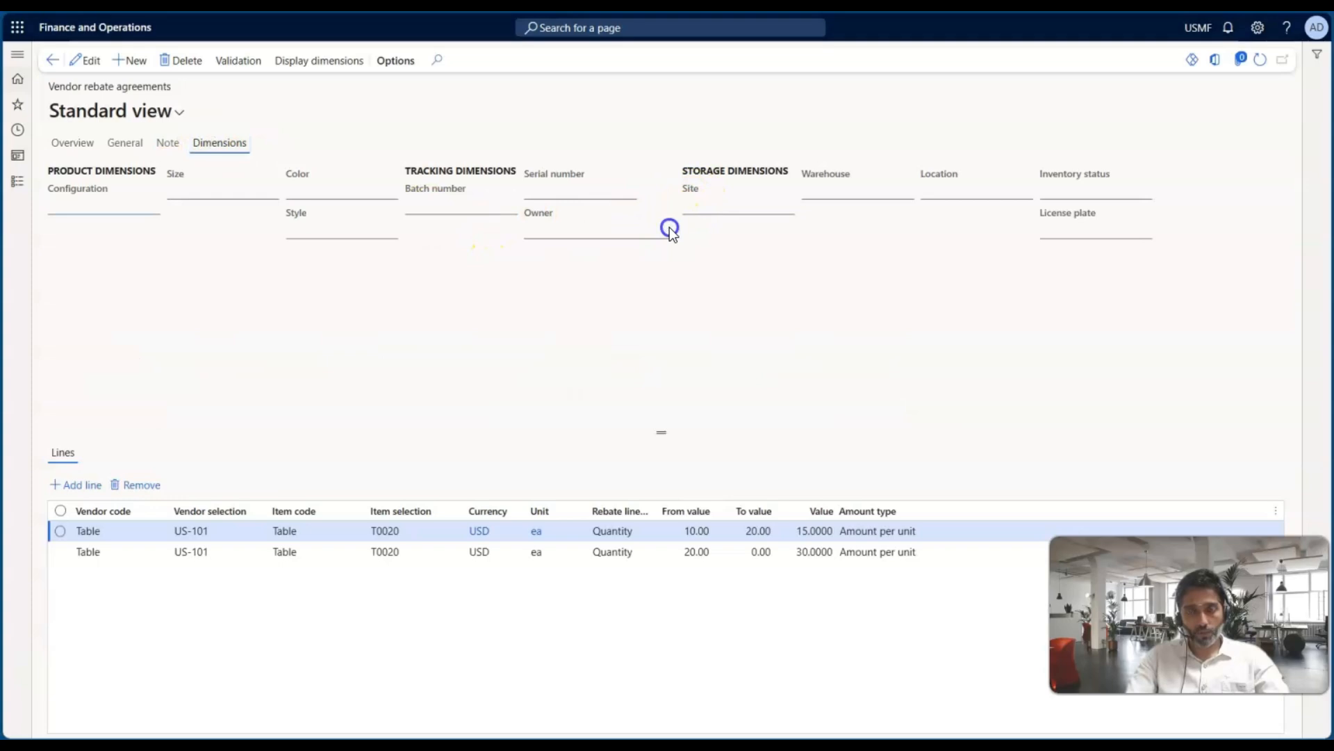
left_click(669, 227)
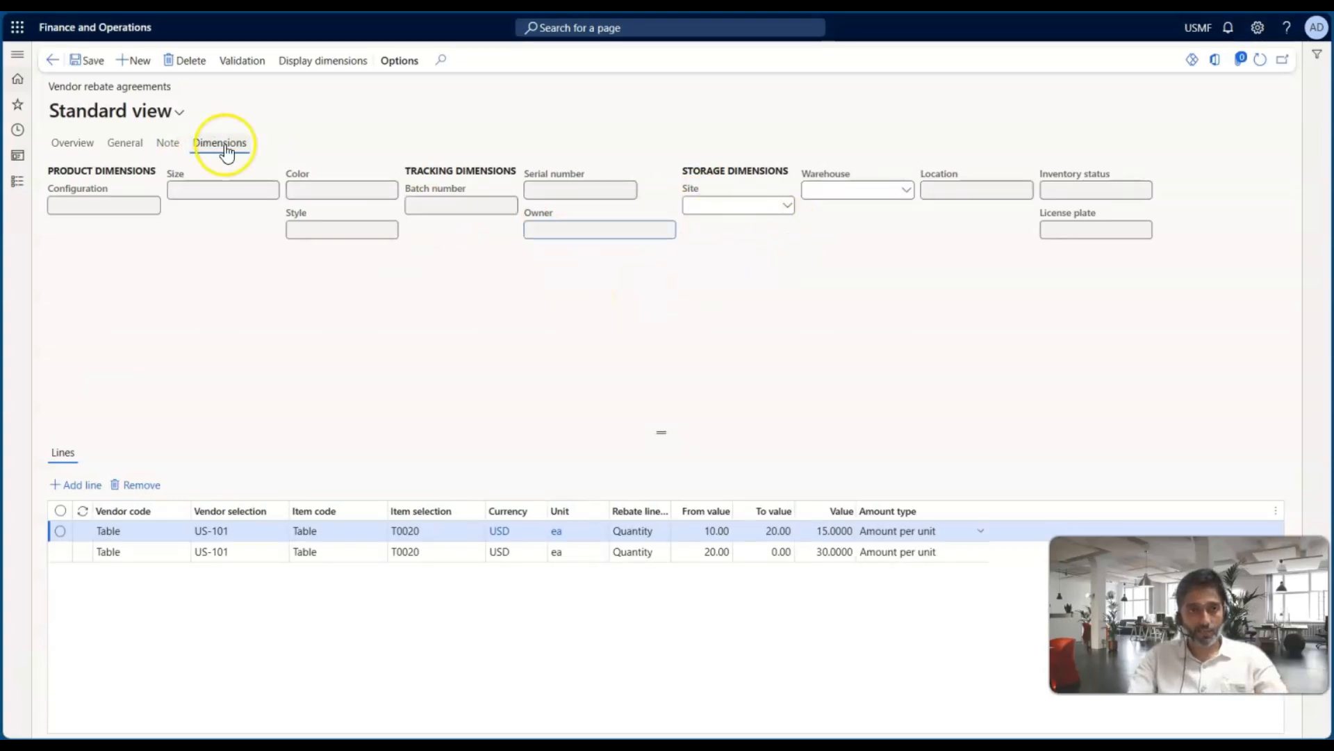
left_click(72, 142)
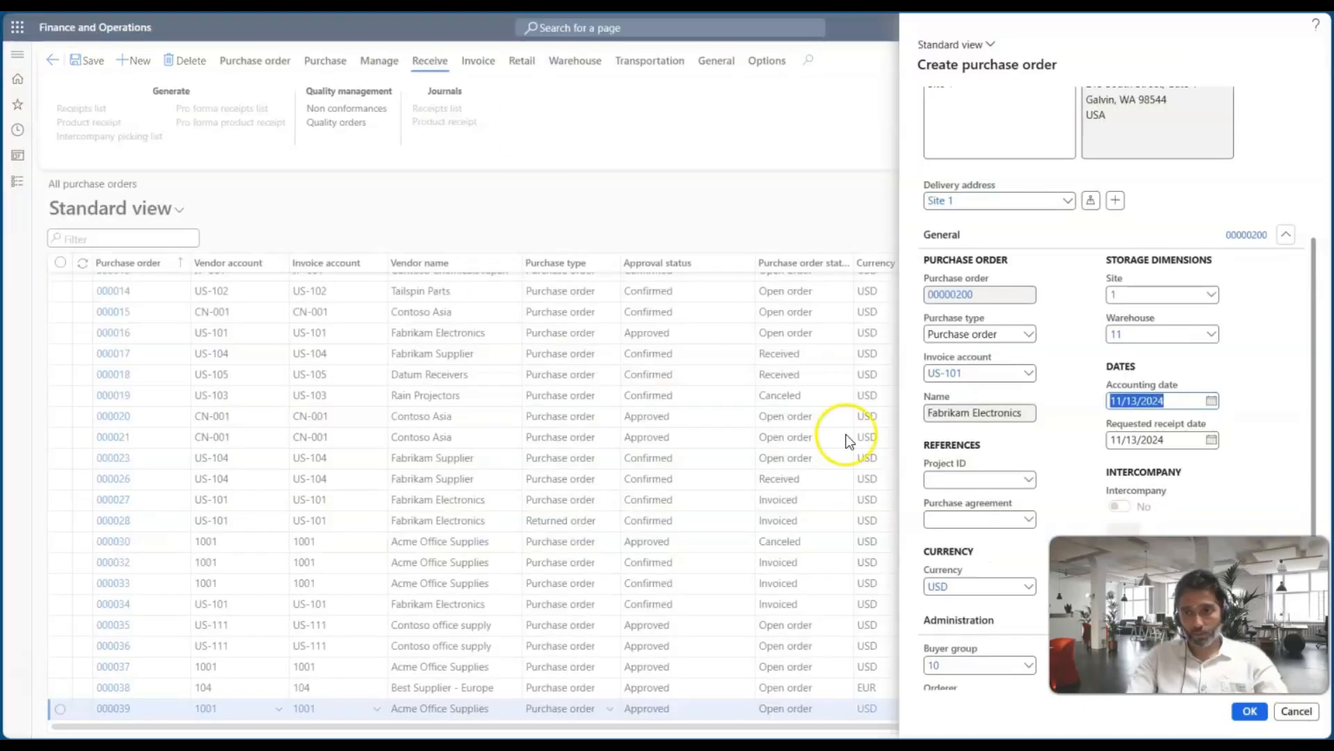
Confirm the new purchase order and fill its first line with the rebate agreement's item T0020, quantity 9
left_click(1250, 711)
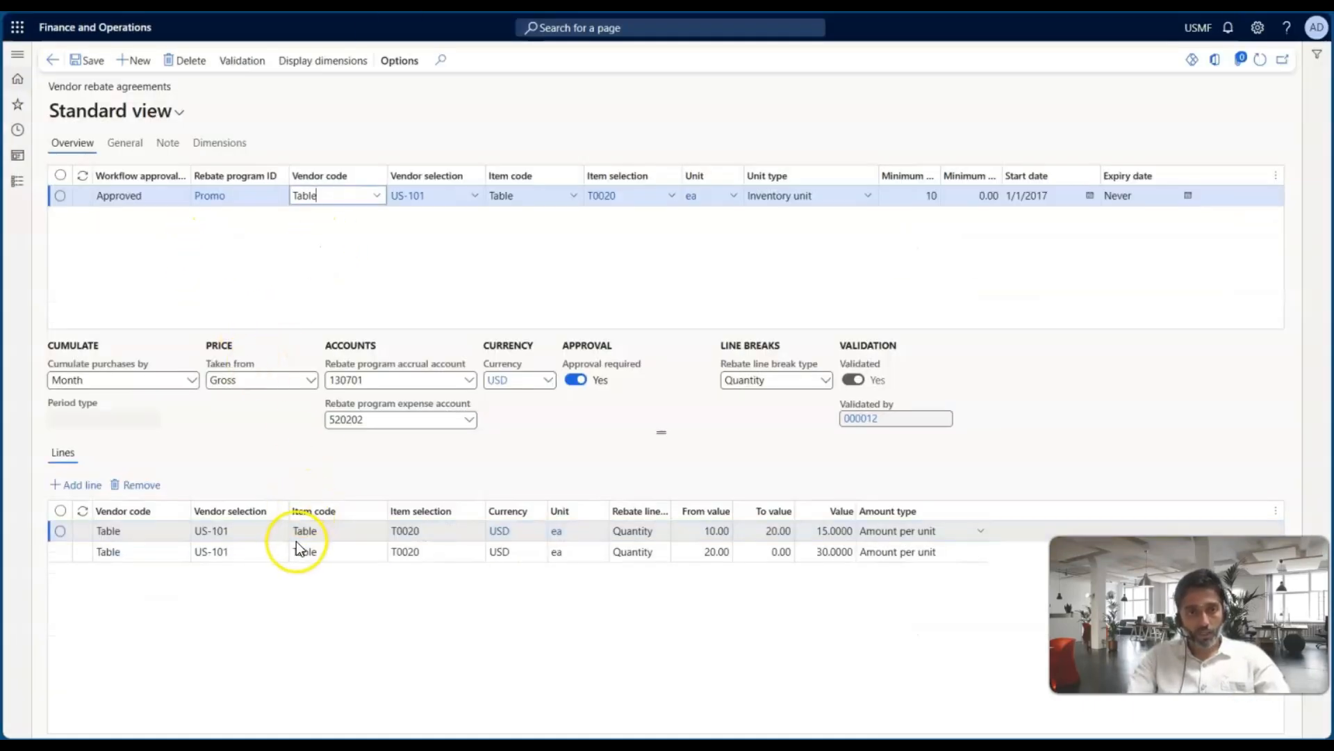
left_click(424, 530)
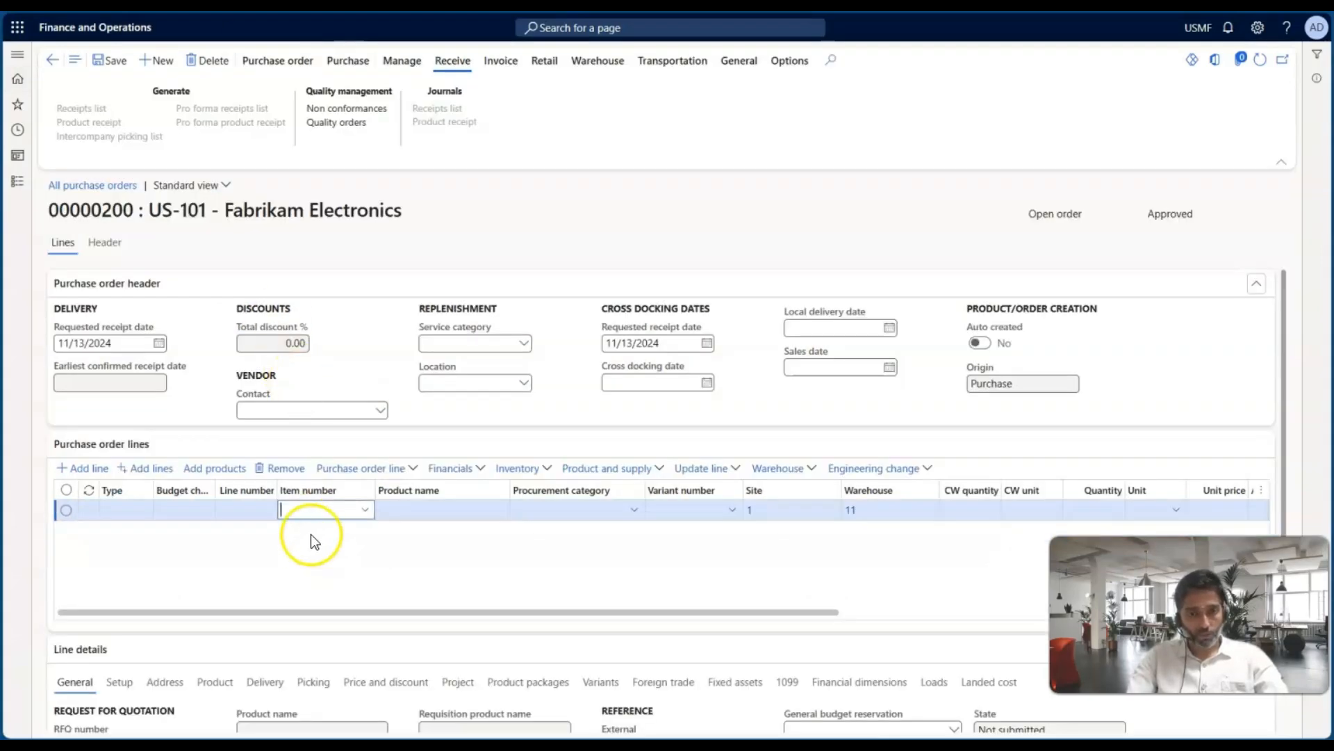
type("T0020")
key("Tab")
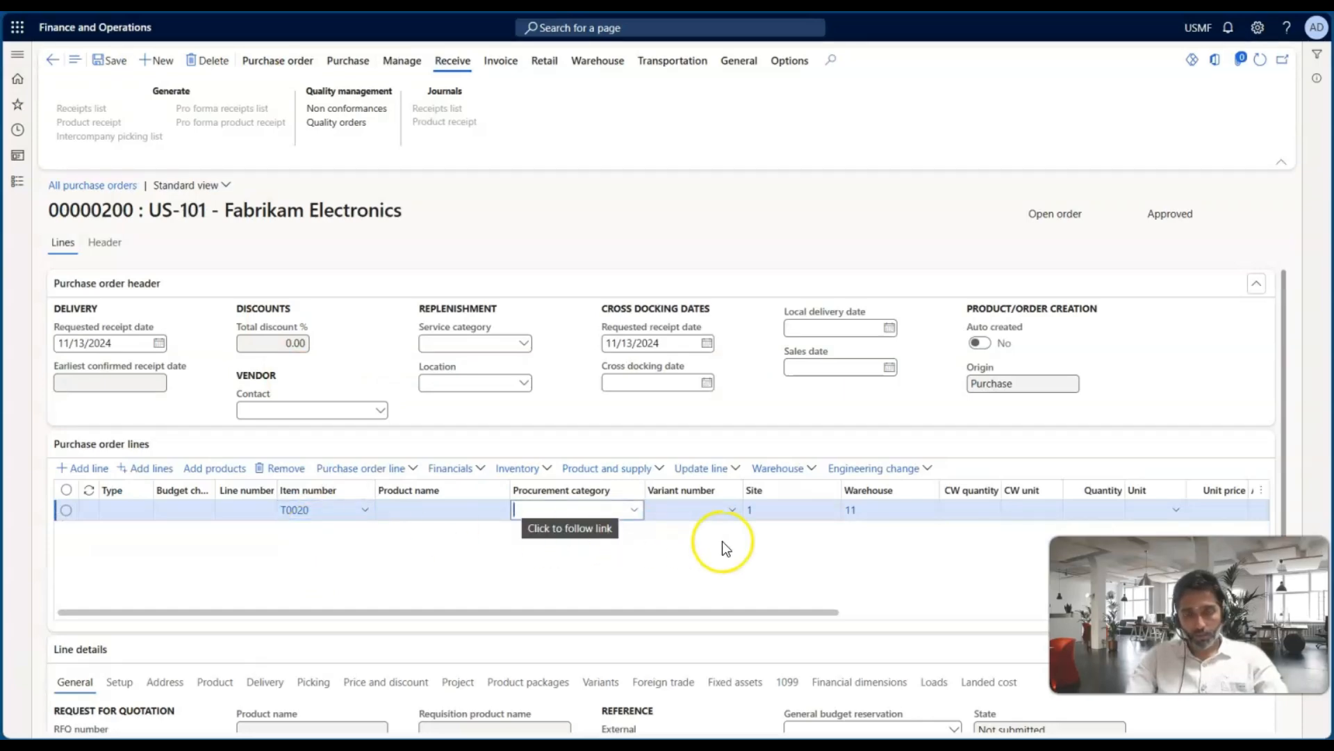
scroll(718, 541, "right", 5)
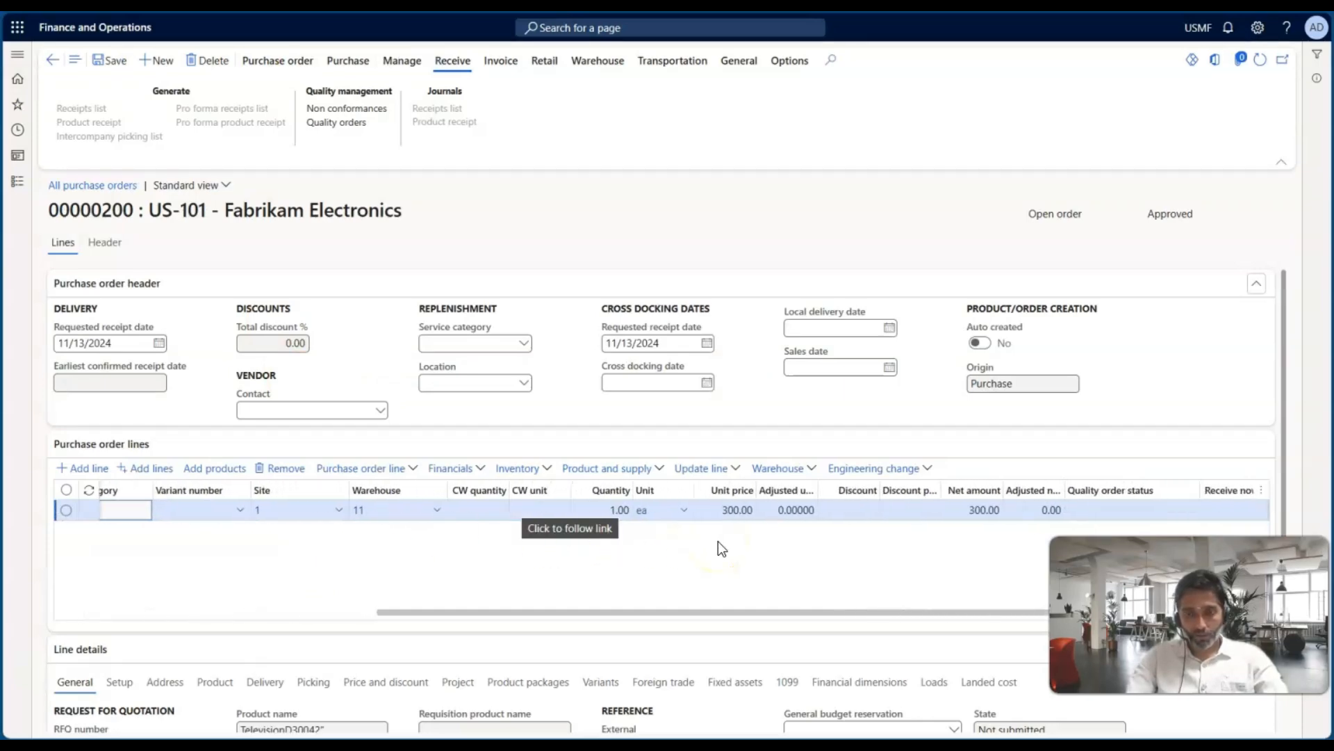
left_click(617, 511)
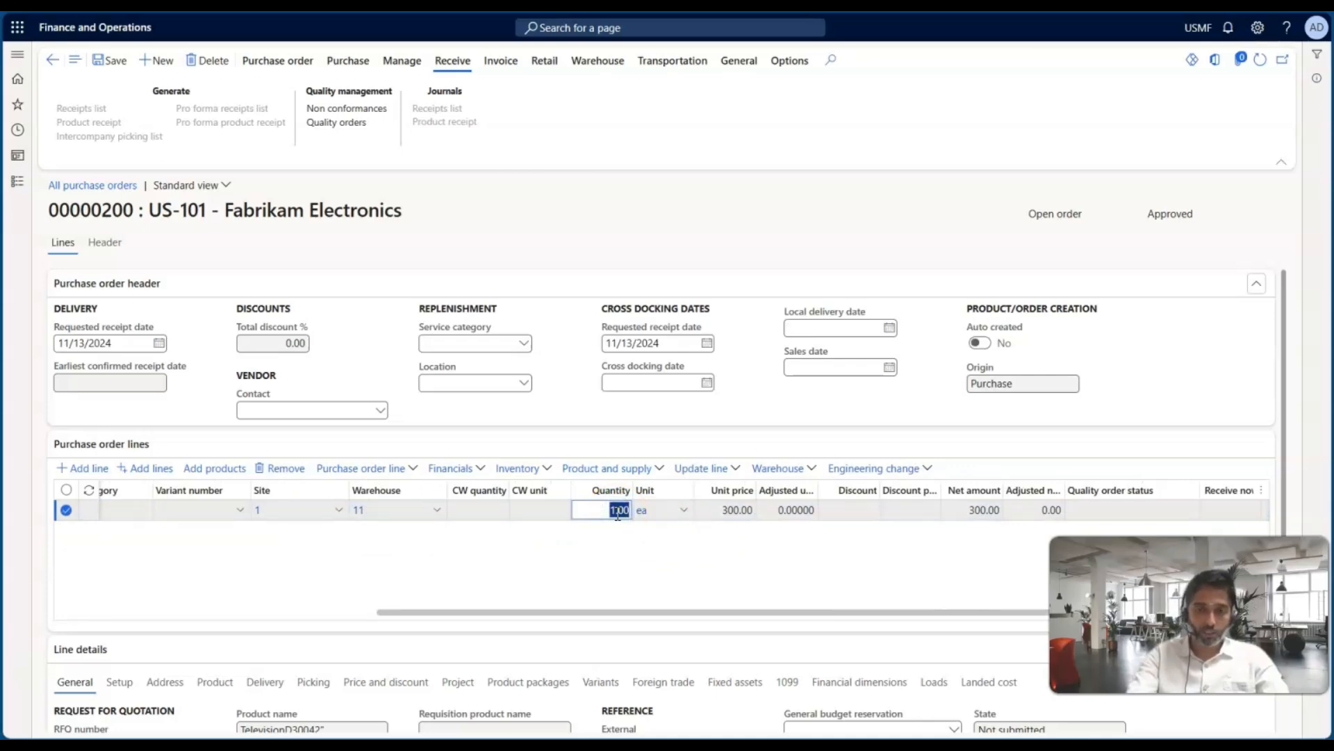
type("9")
key("Tab")
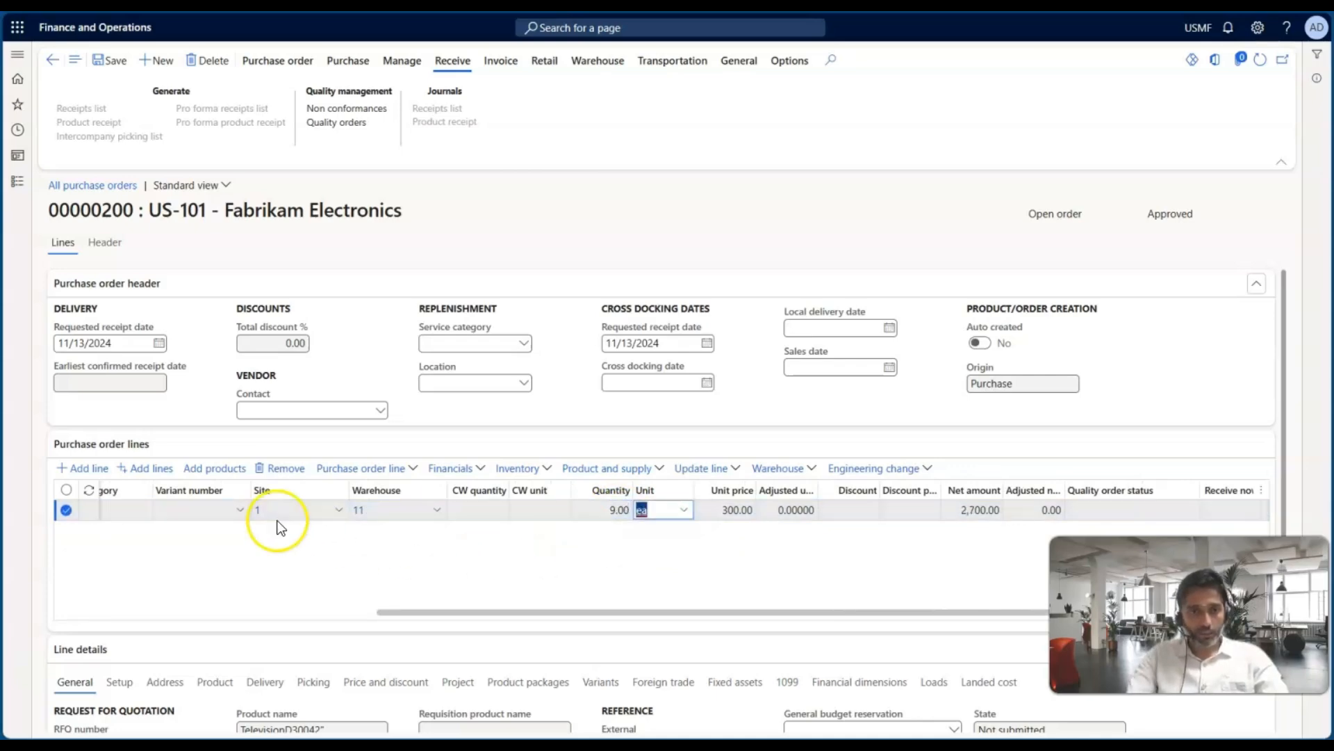
left_click(375, 468)
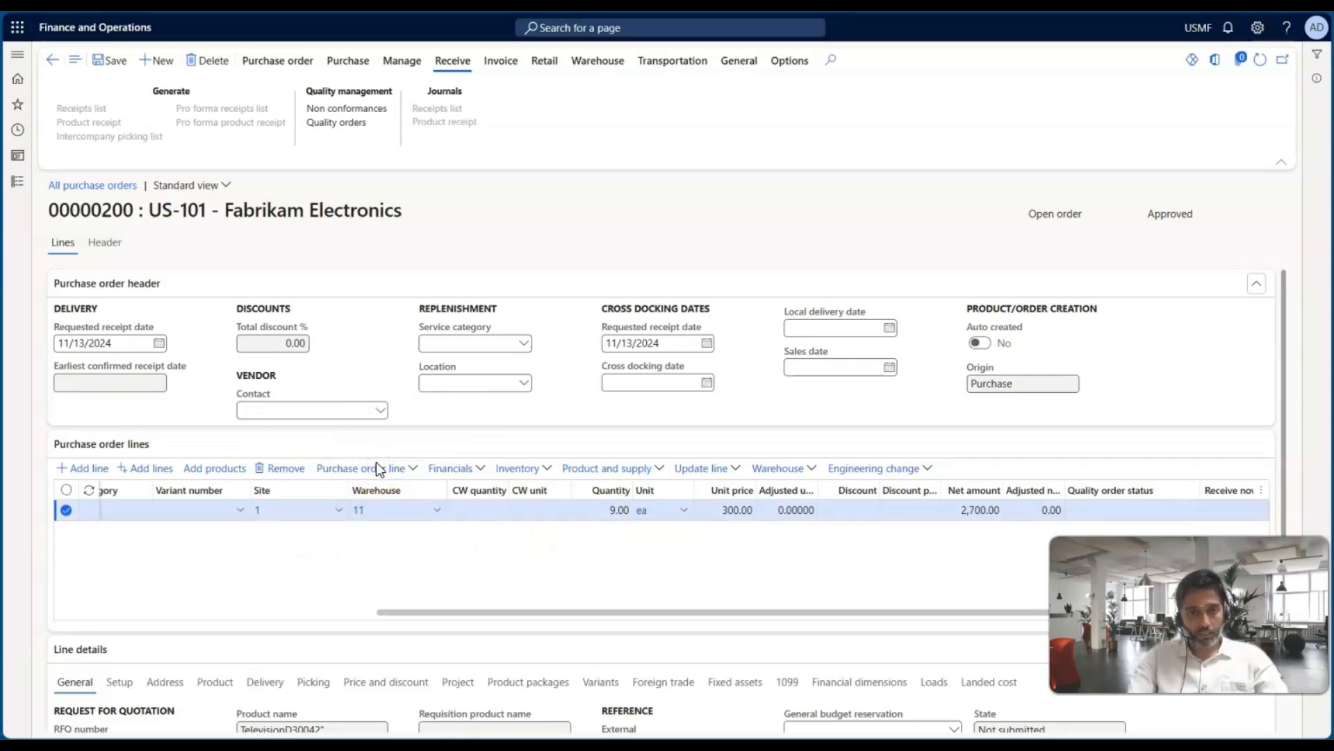
left_click(386, 466)
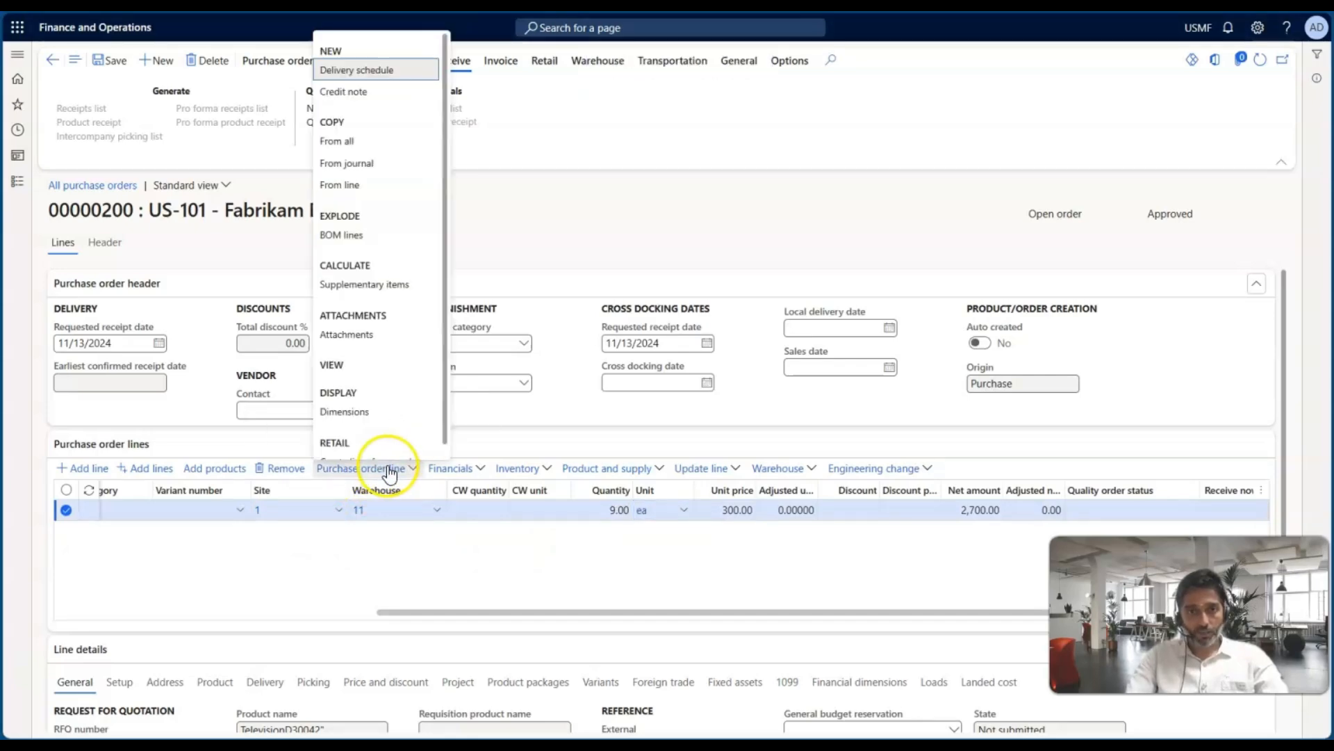
scroll(365, 352, "down", 1)
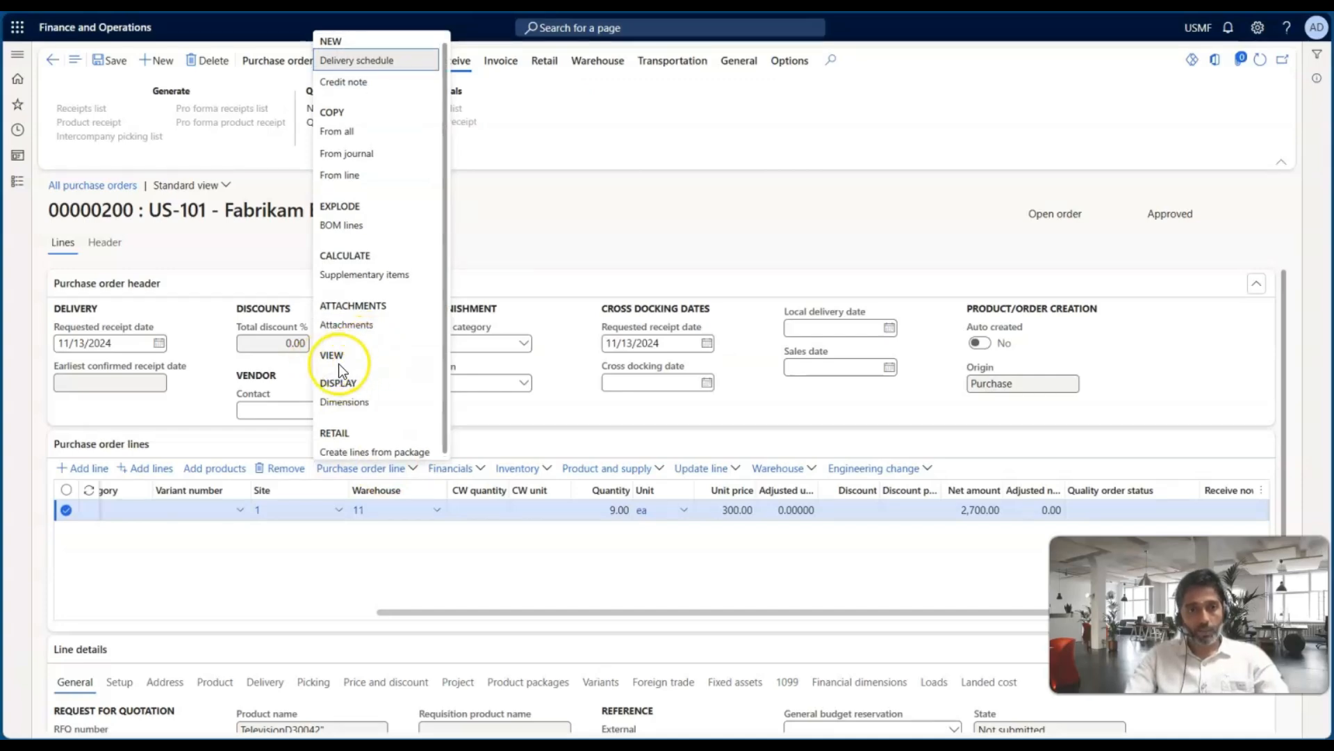
left_click(527, 218)
Enable price details in the Prices section of the Procurement and sourcing parameters and save
left_click(17, 183)
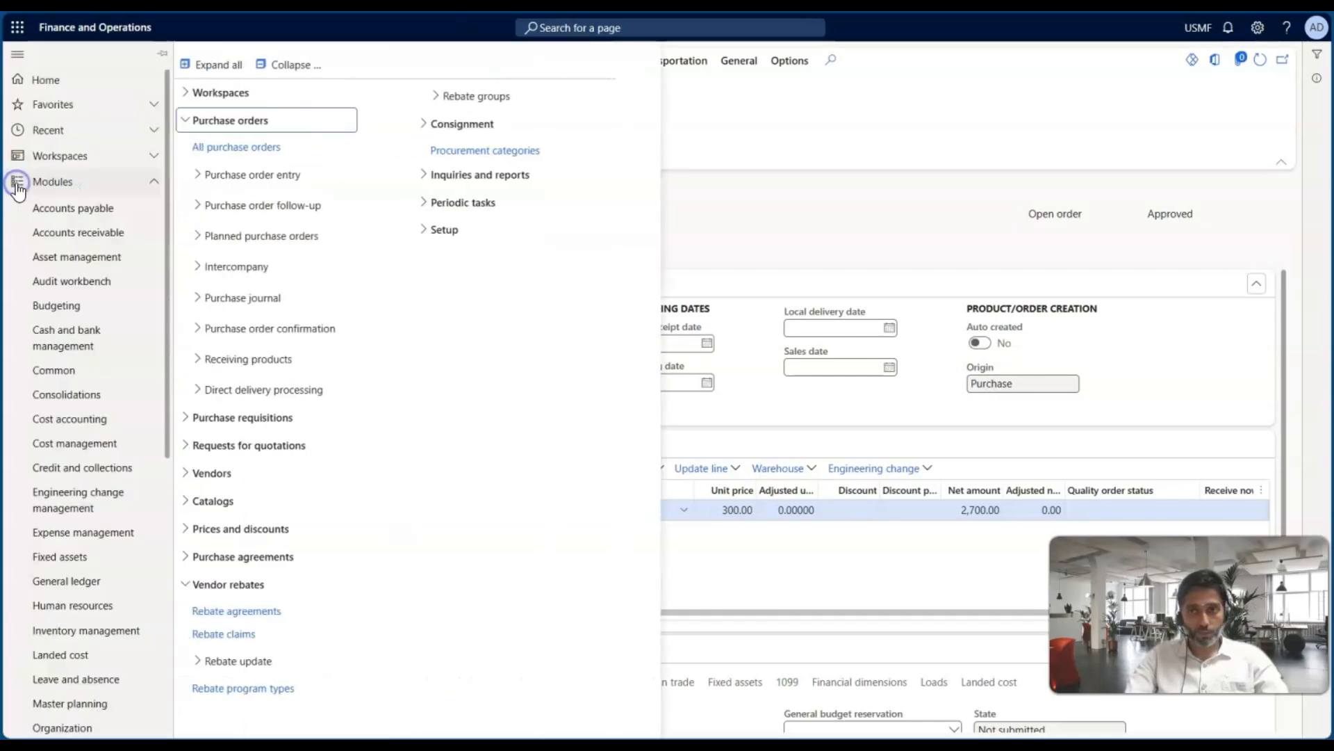
left_click(441, 229)
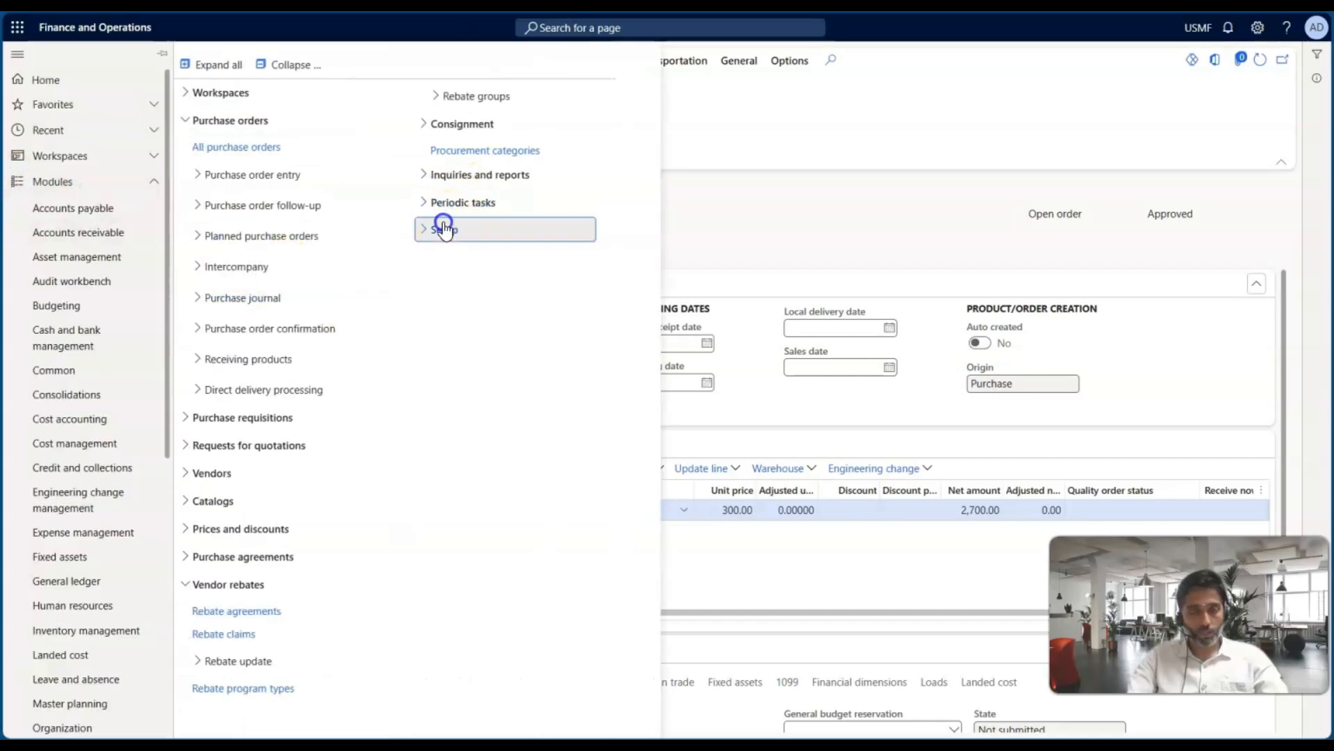
left_click(468, 257)
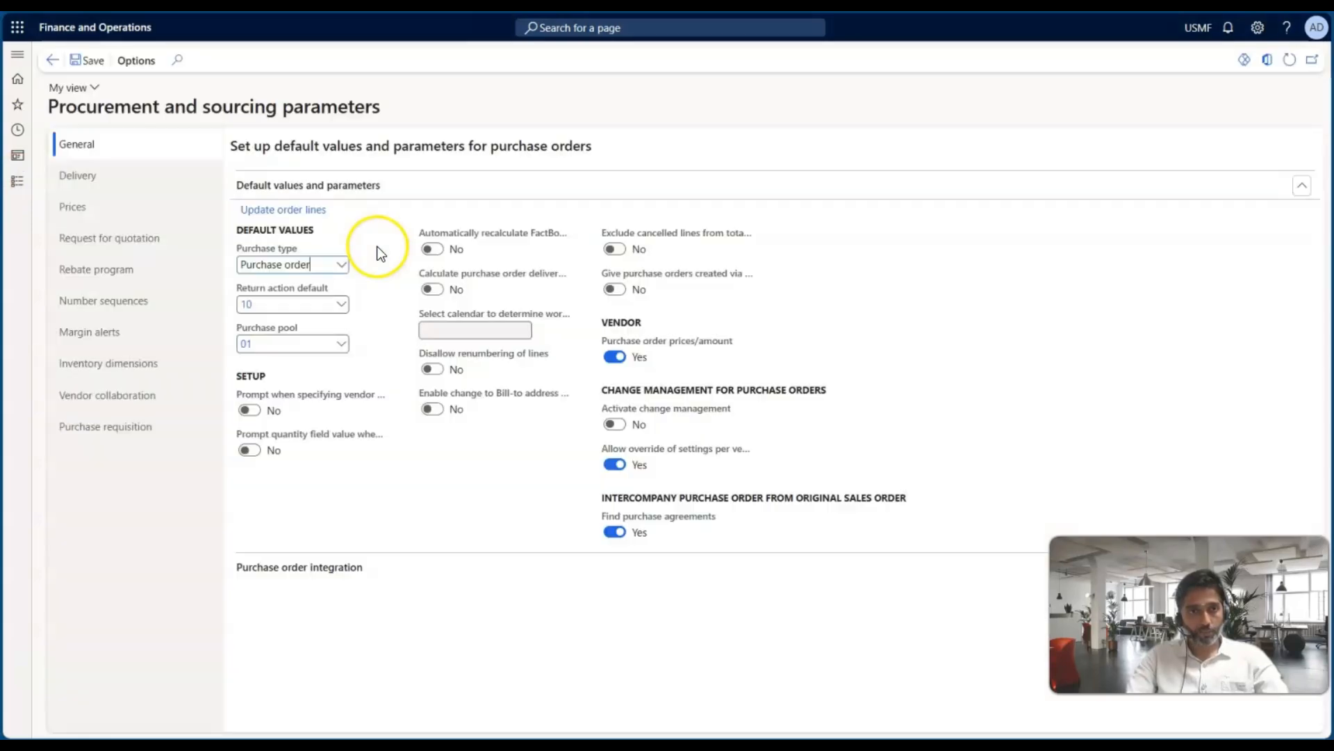
left_click(96, 217)
left_click(980, 246)
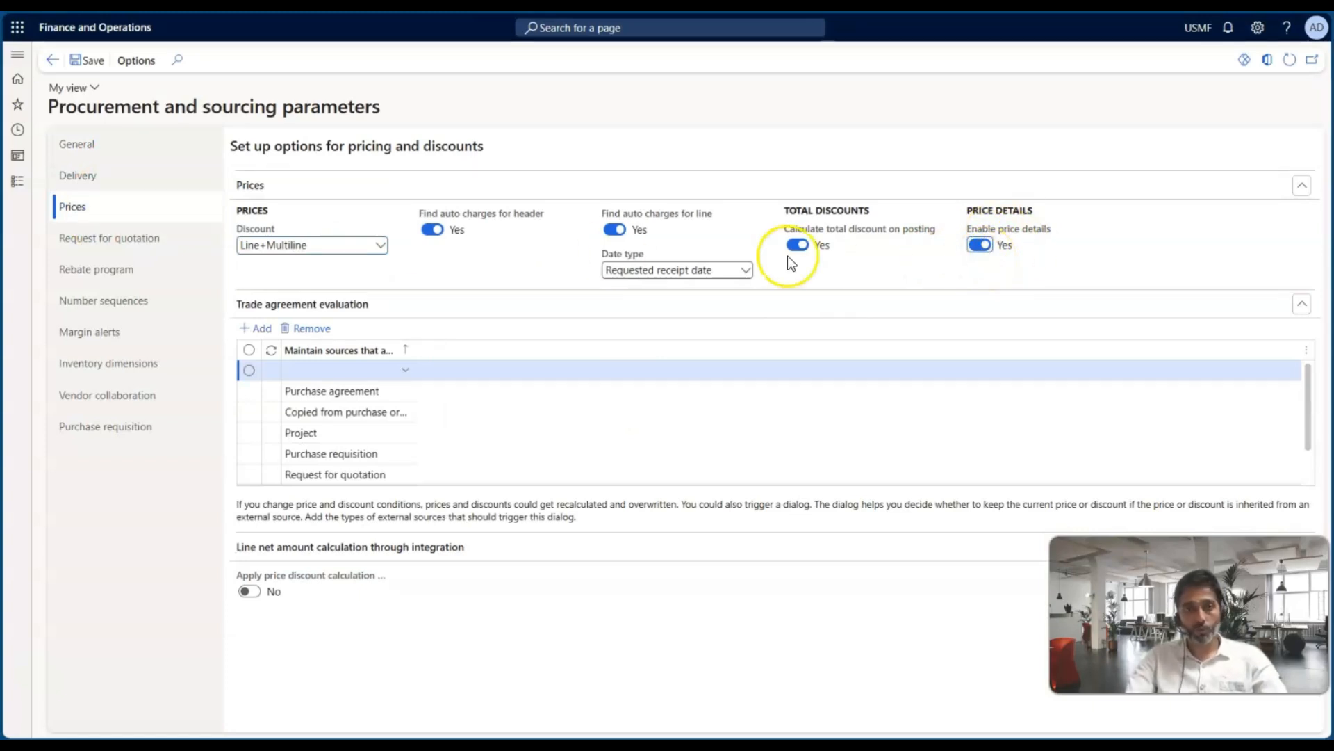
left_click(89, 59)
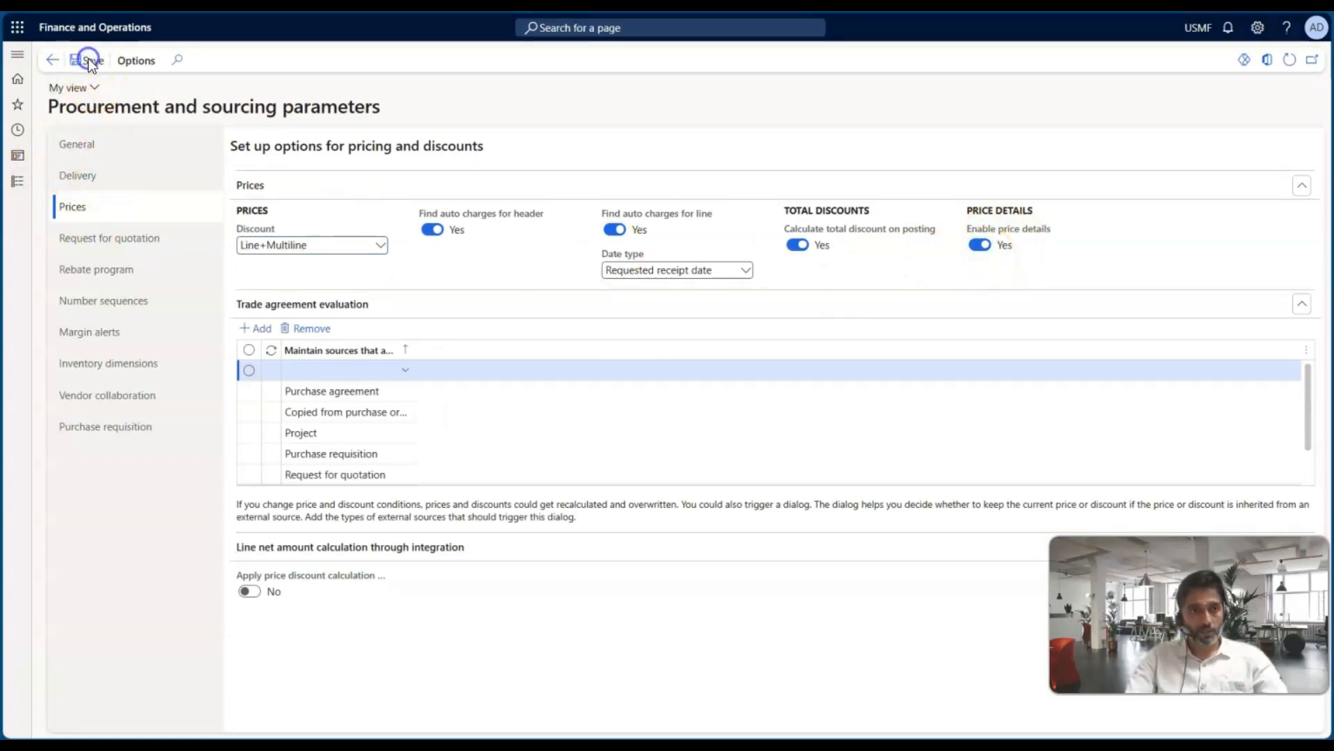
Open the approved US-101 purchase order with requested receipt date 11/13/2024 from all purchase orders
left_click(18, 180)
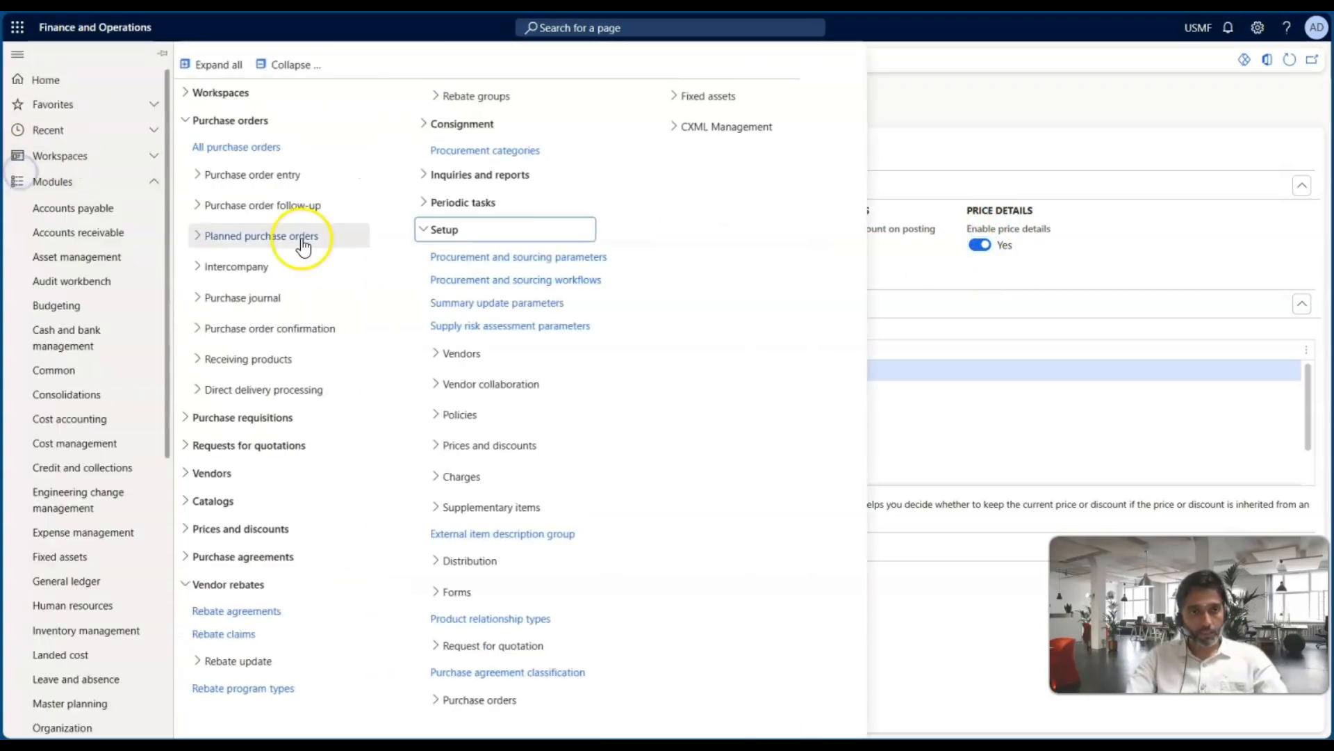
left_click(252, 147)
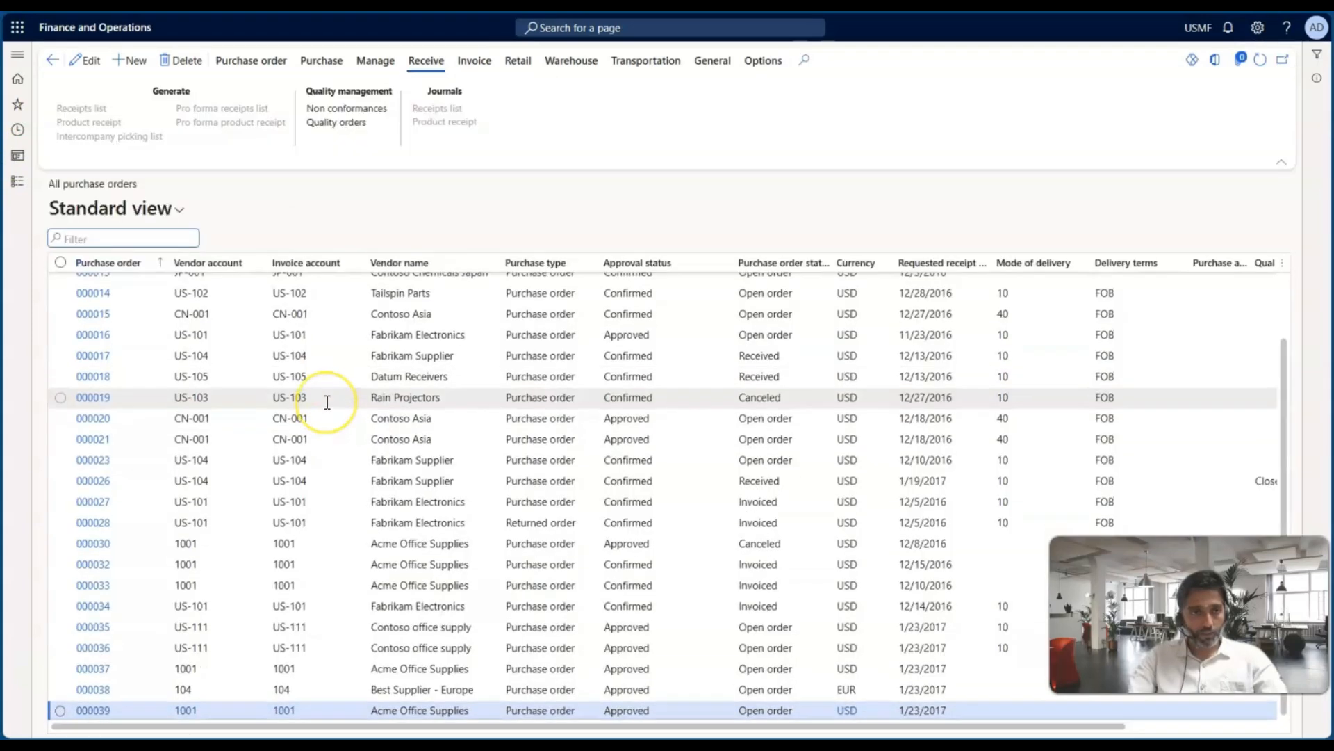
scroll(327, 403, "up", 2)
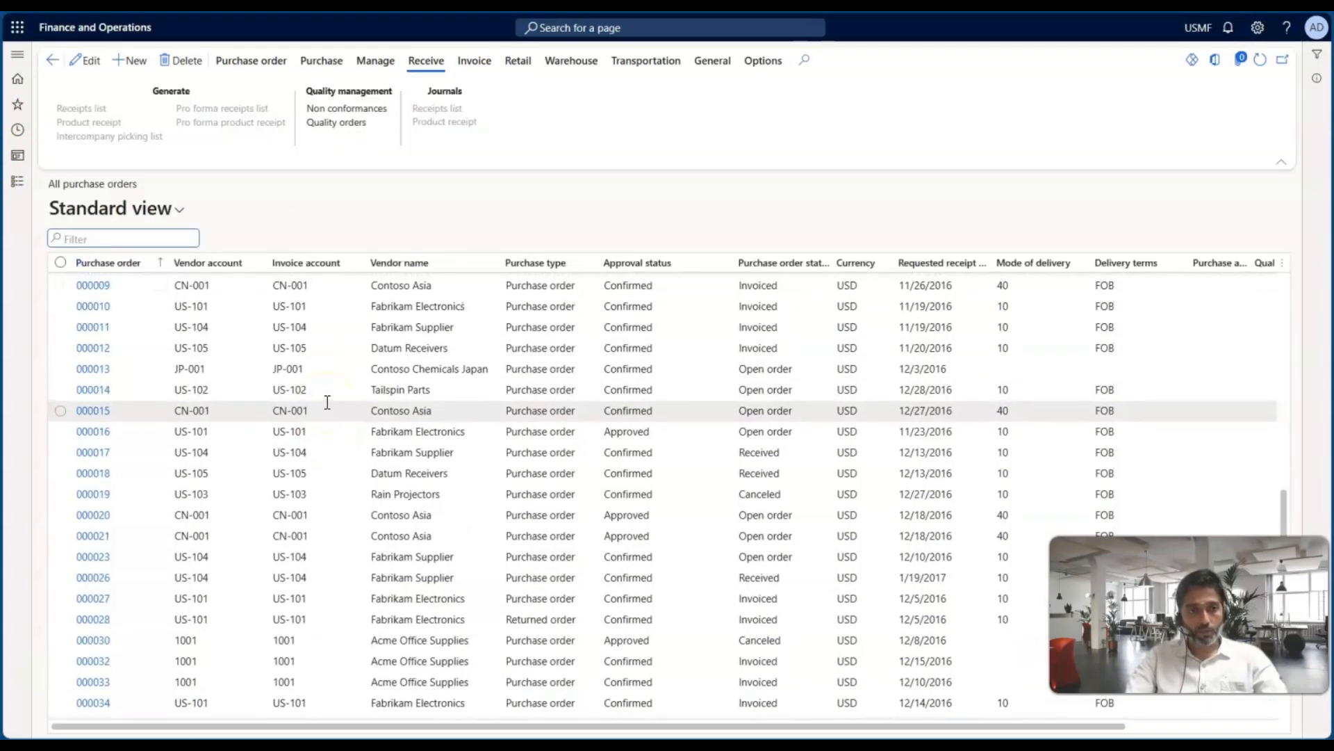
scroll(327, 402, "up", 4)
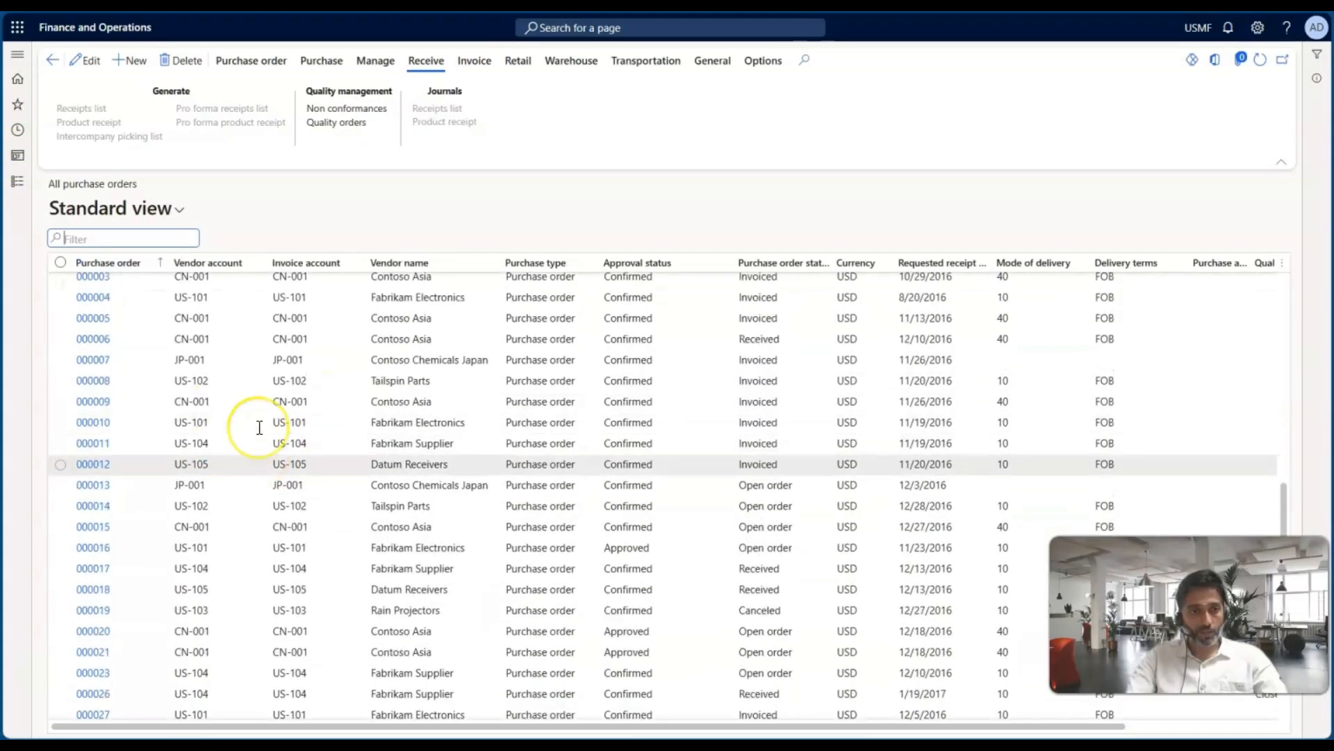
scroll(247, 403, "up", 2)
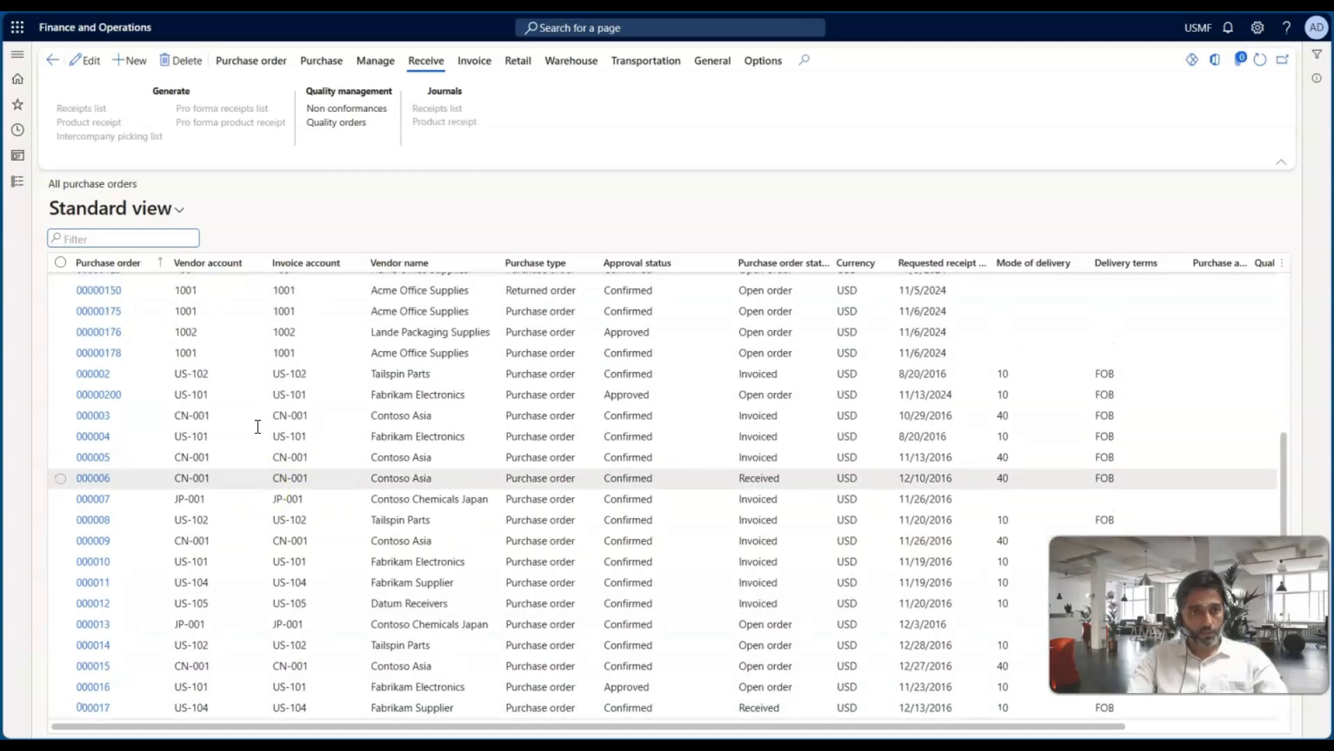
left_click(225, 351)
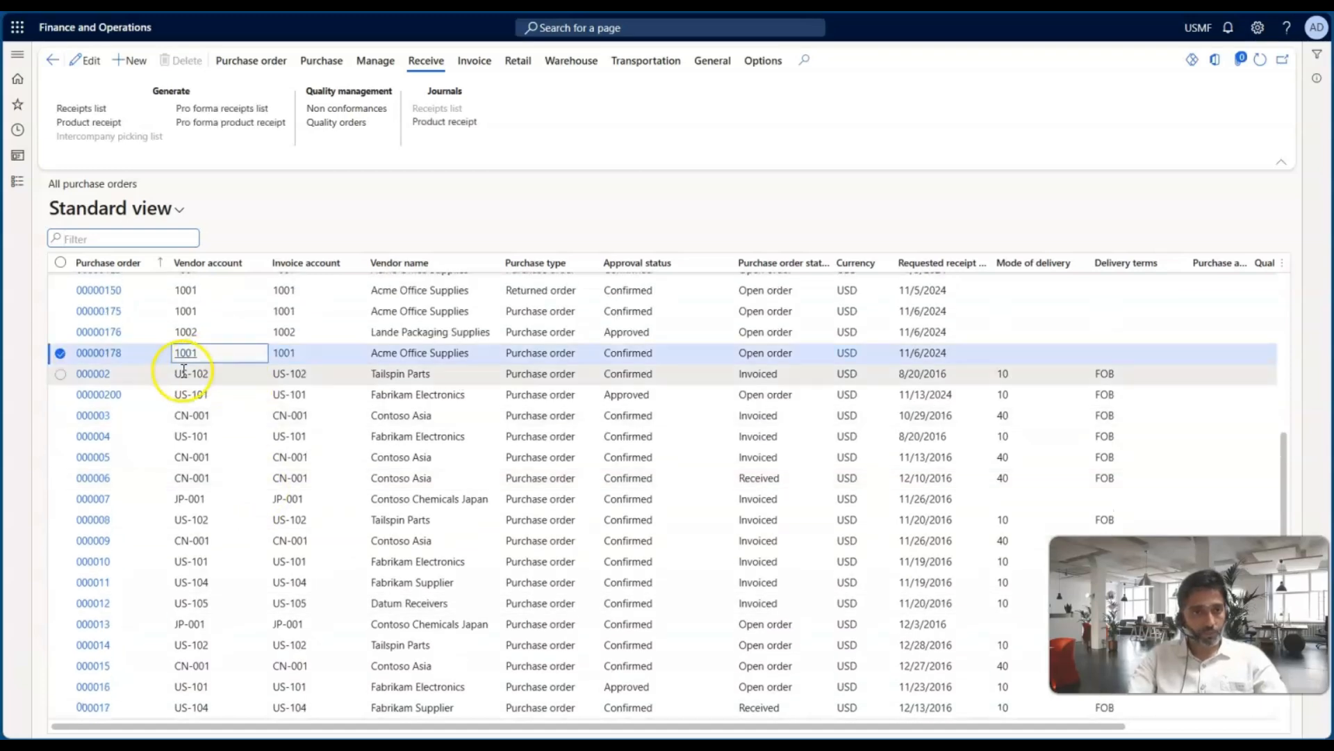
left_click(236, 394)
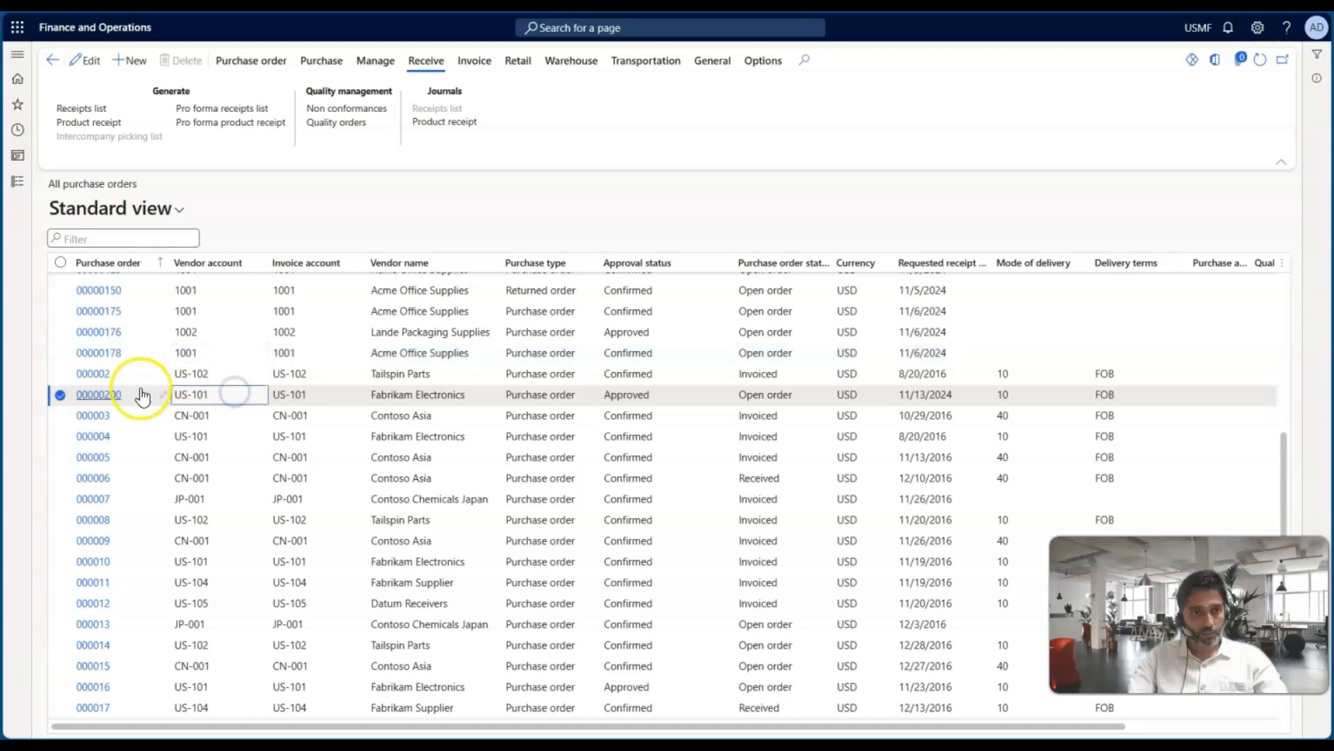
left_click(98, 394)
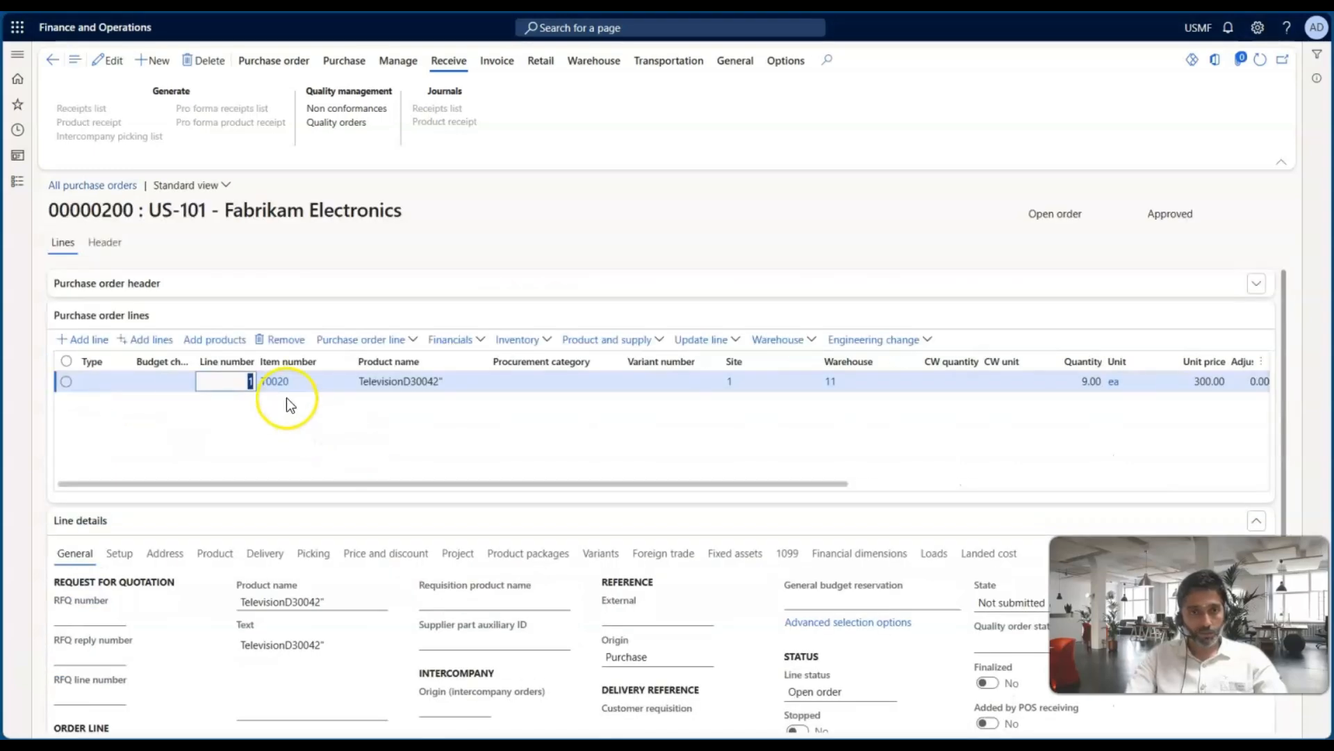
Review the T0020 line's price details, expanding its vendor rebates, and return to the purchase order
left_click(367, 342)
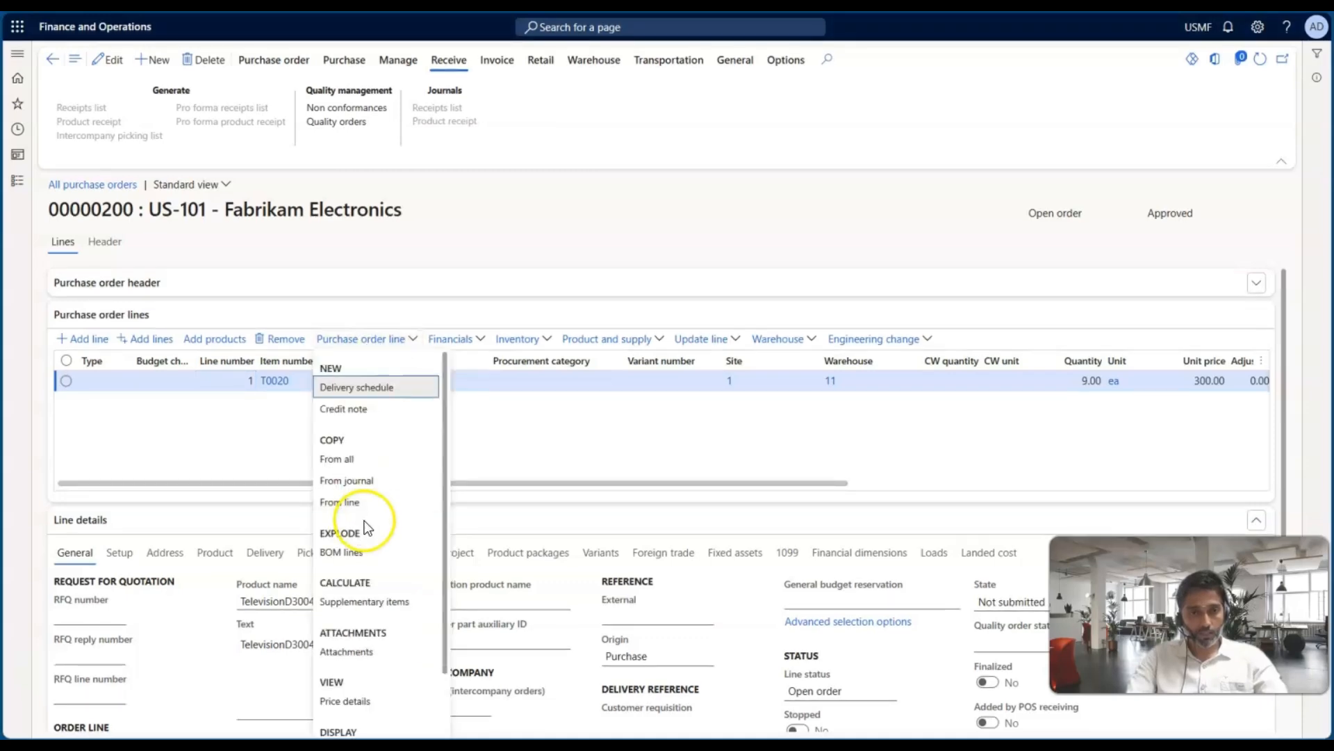
scroll(366, 556, "down", 1)
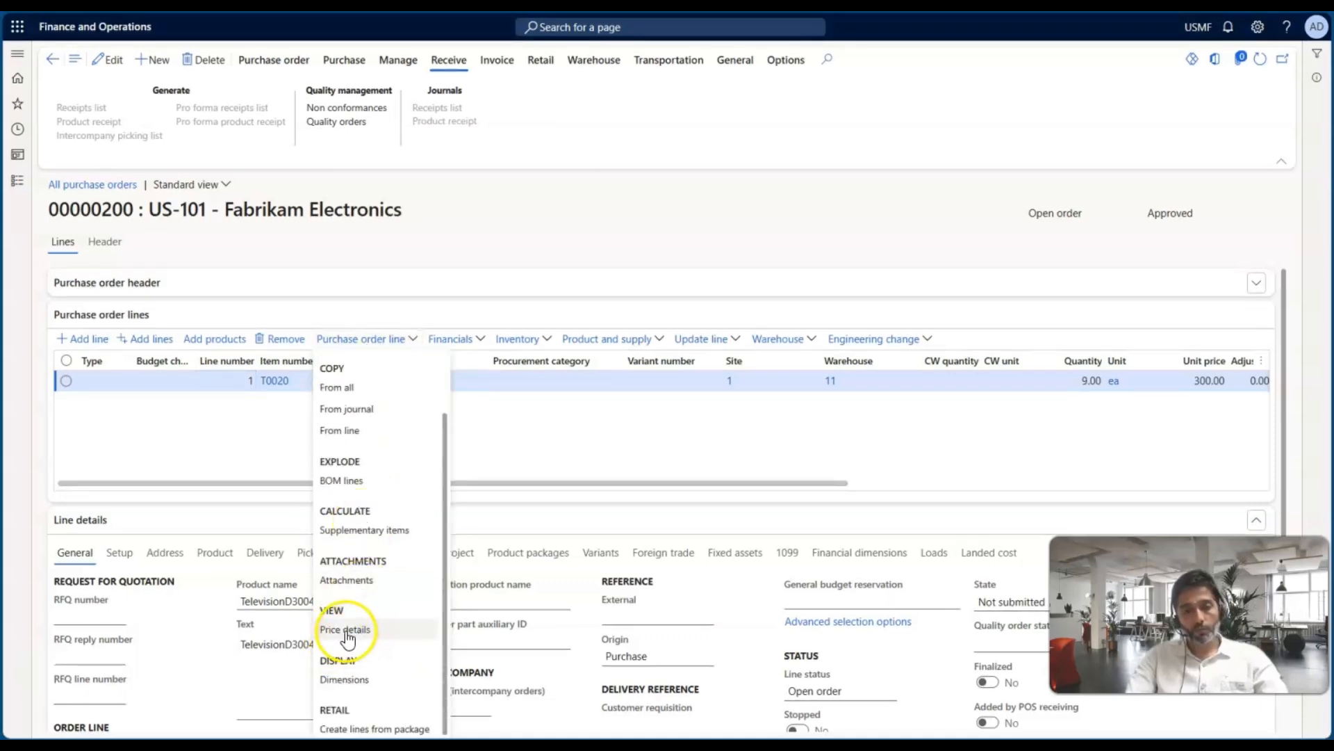
left_click(346, 630)
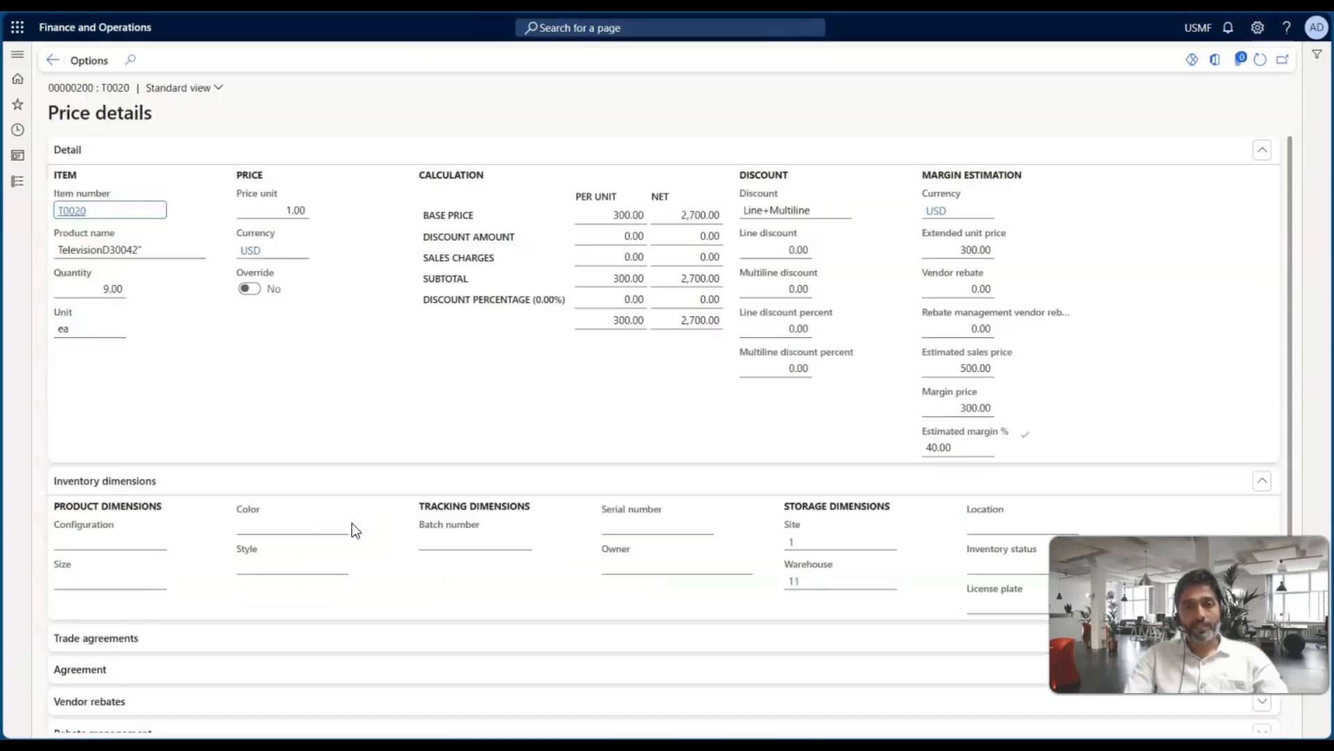
scroll(286, 477, "down", 2)
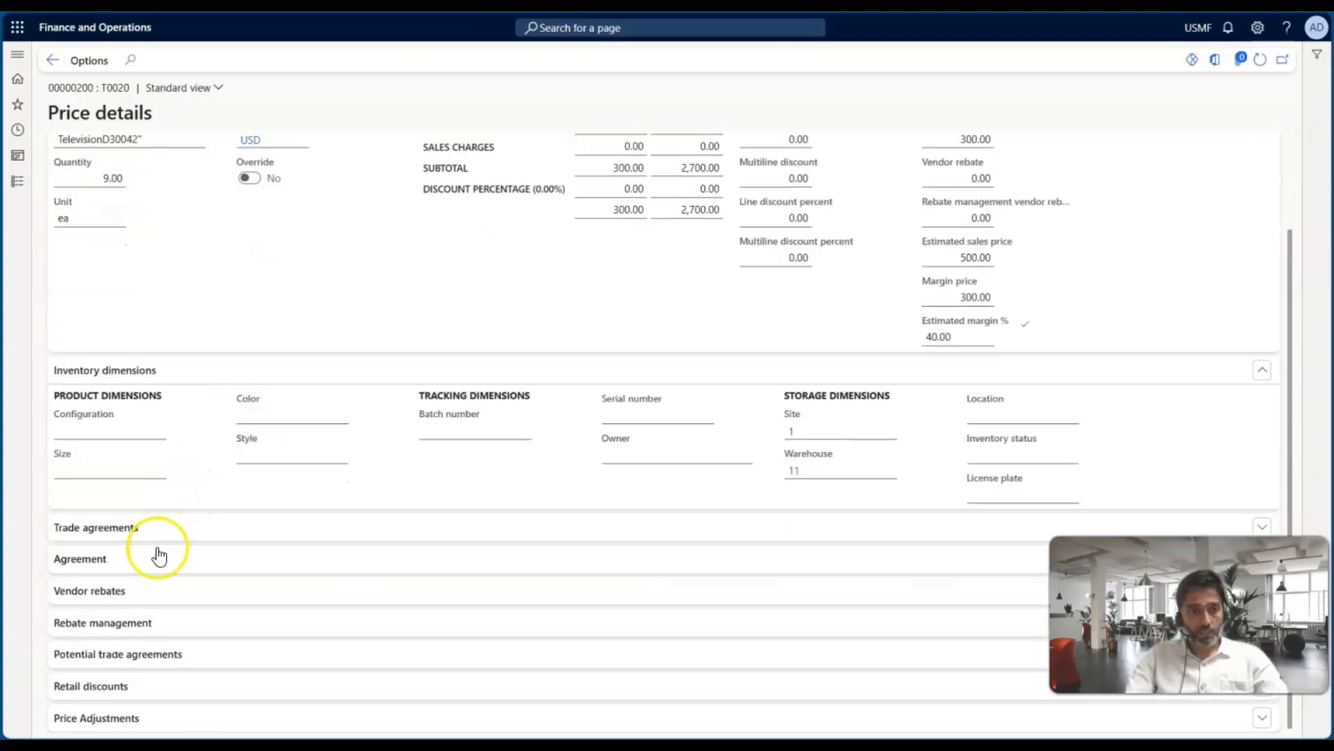
left_click(135, 591)
scroll(205, 504, "down", 2)
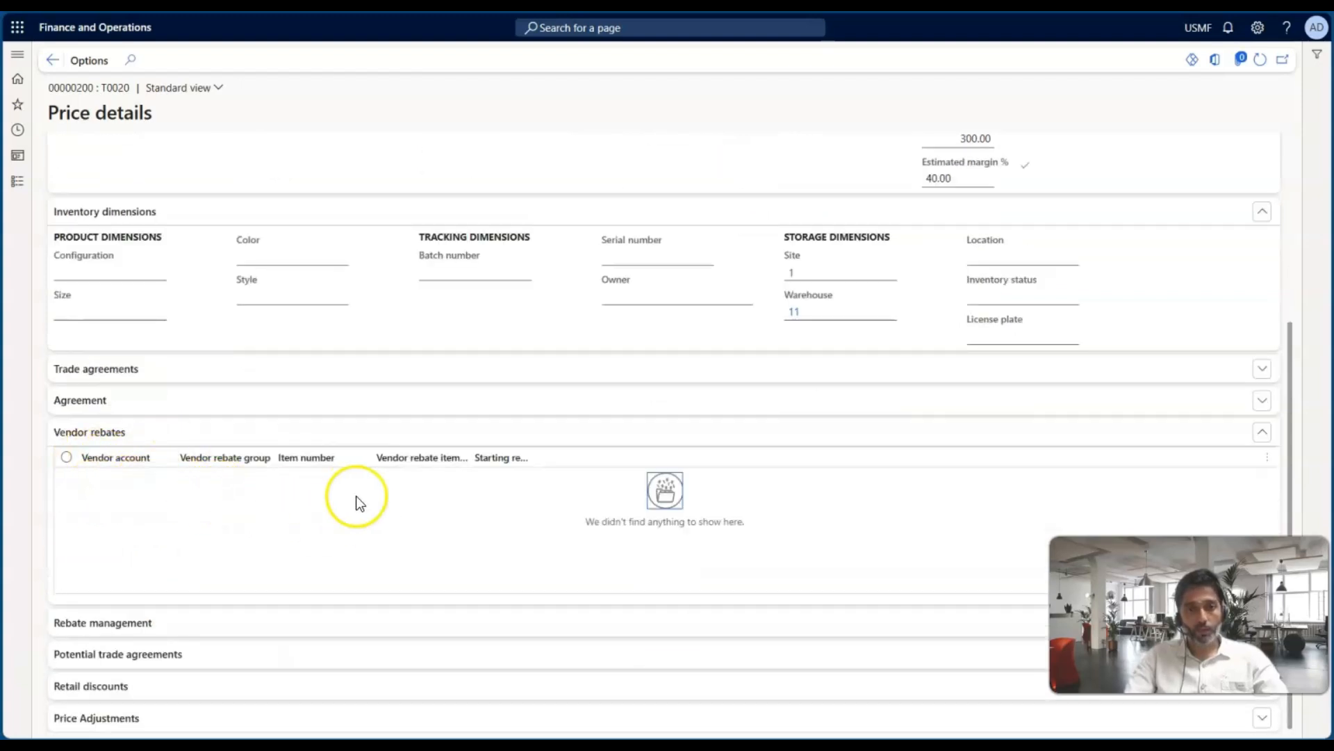
key("Escape")
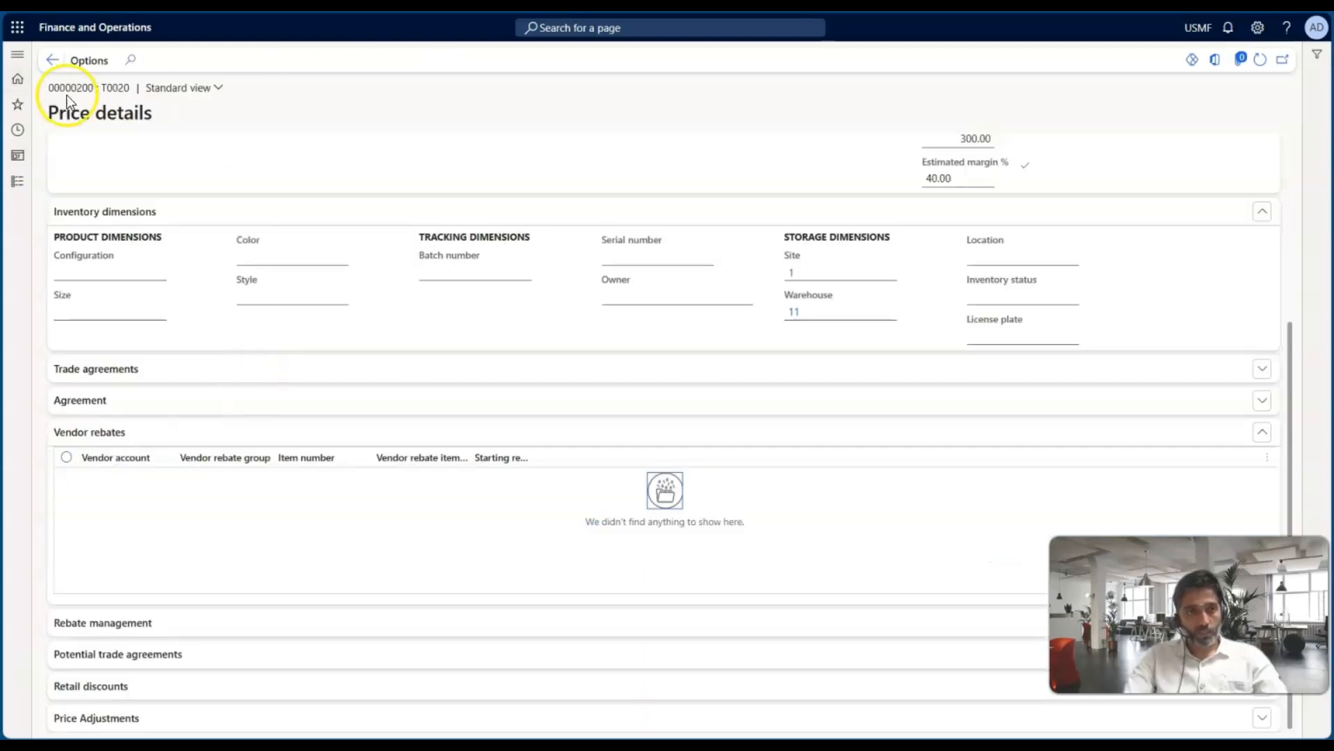
key("Escape")
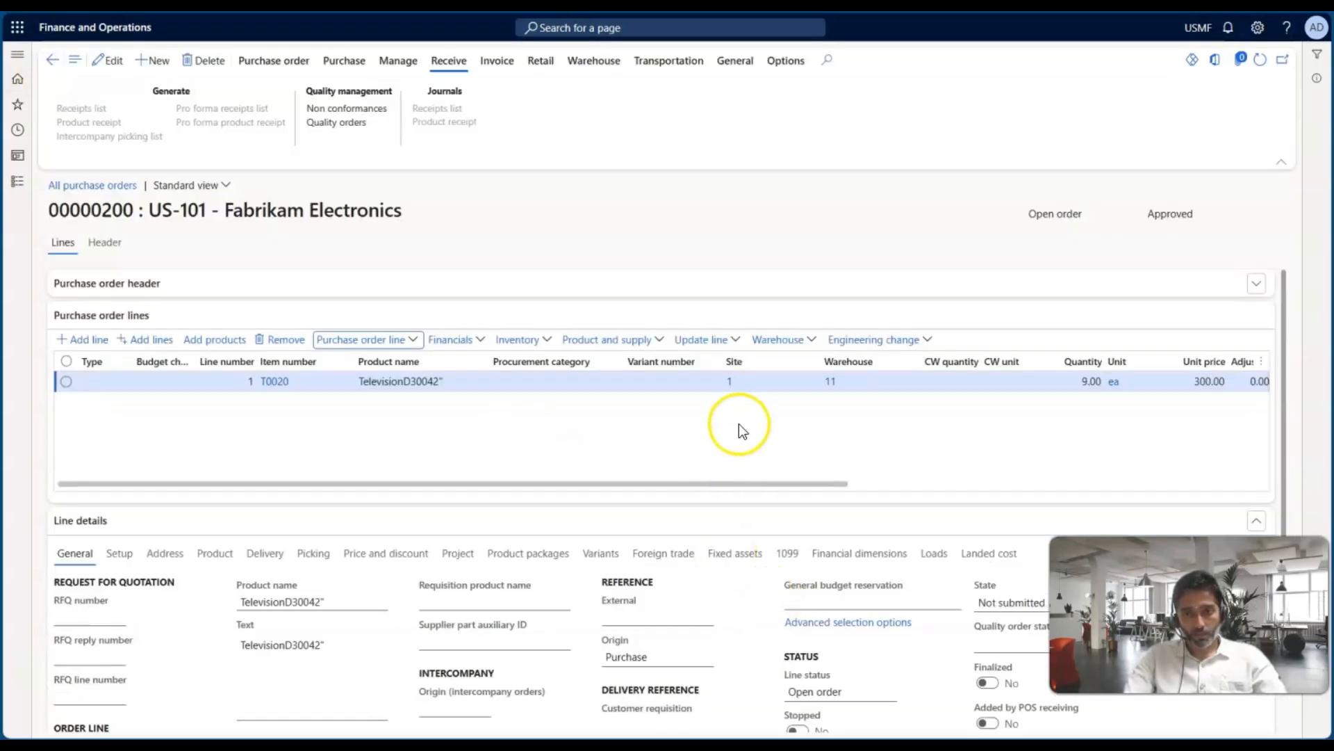
Set the T0020 line's quantity to 11 and save the purchase order
left_click(949, 383)
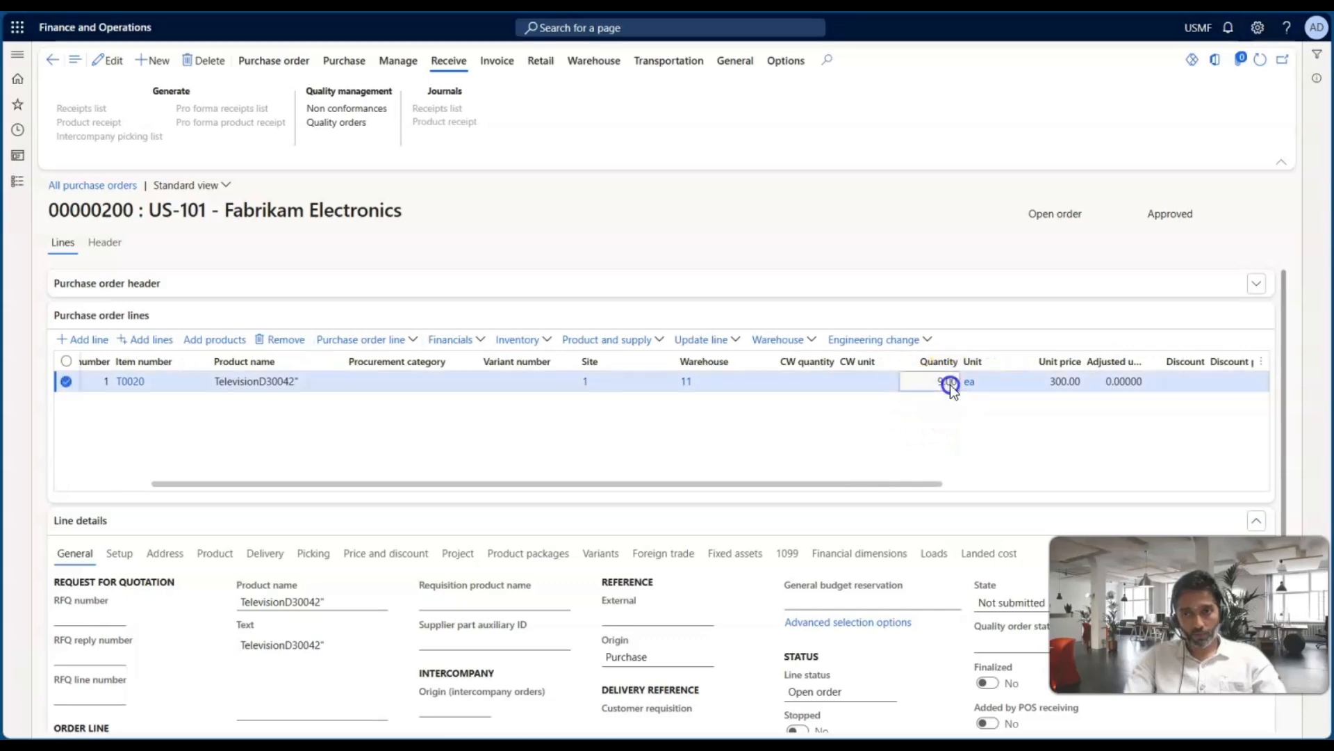
type("11")
key("Tab")
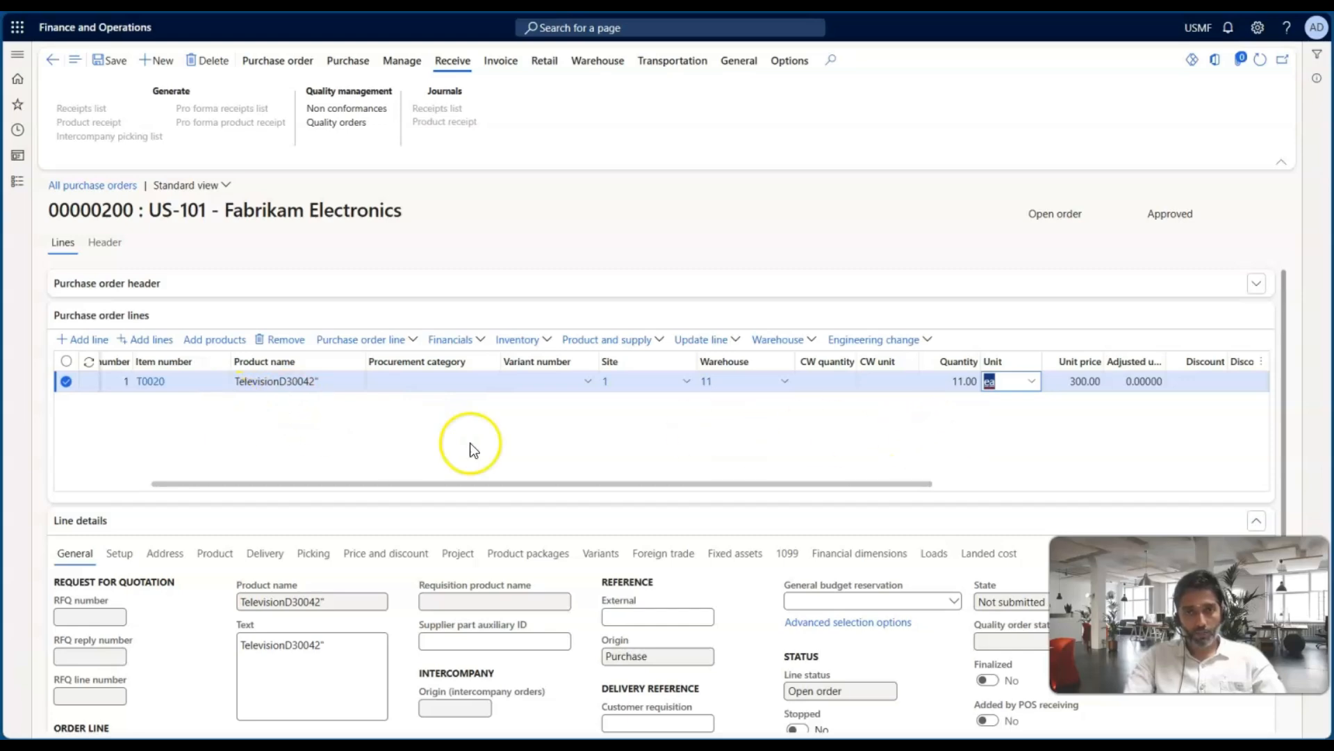
left_click(103, 60)
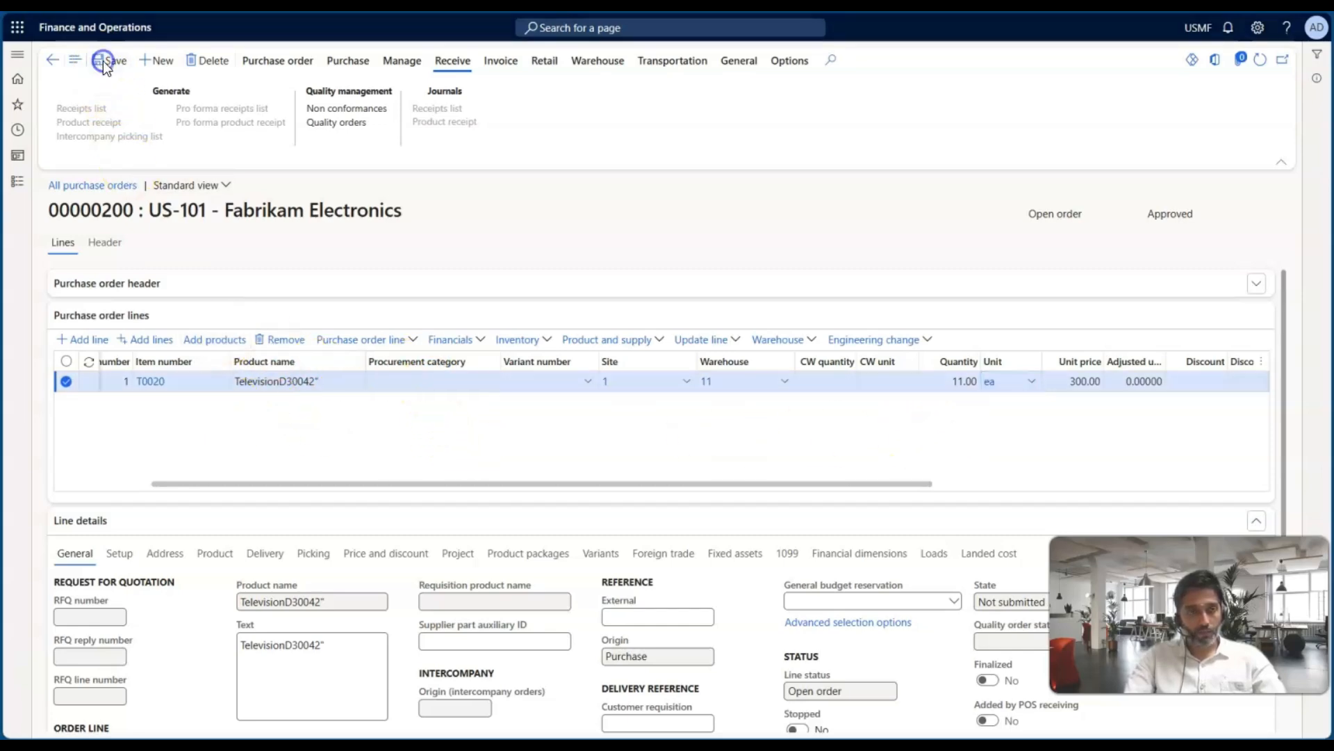
Open the T0020 line's price details and check the vendor rebate in the margin estimation
left_click(479, 339)
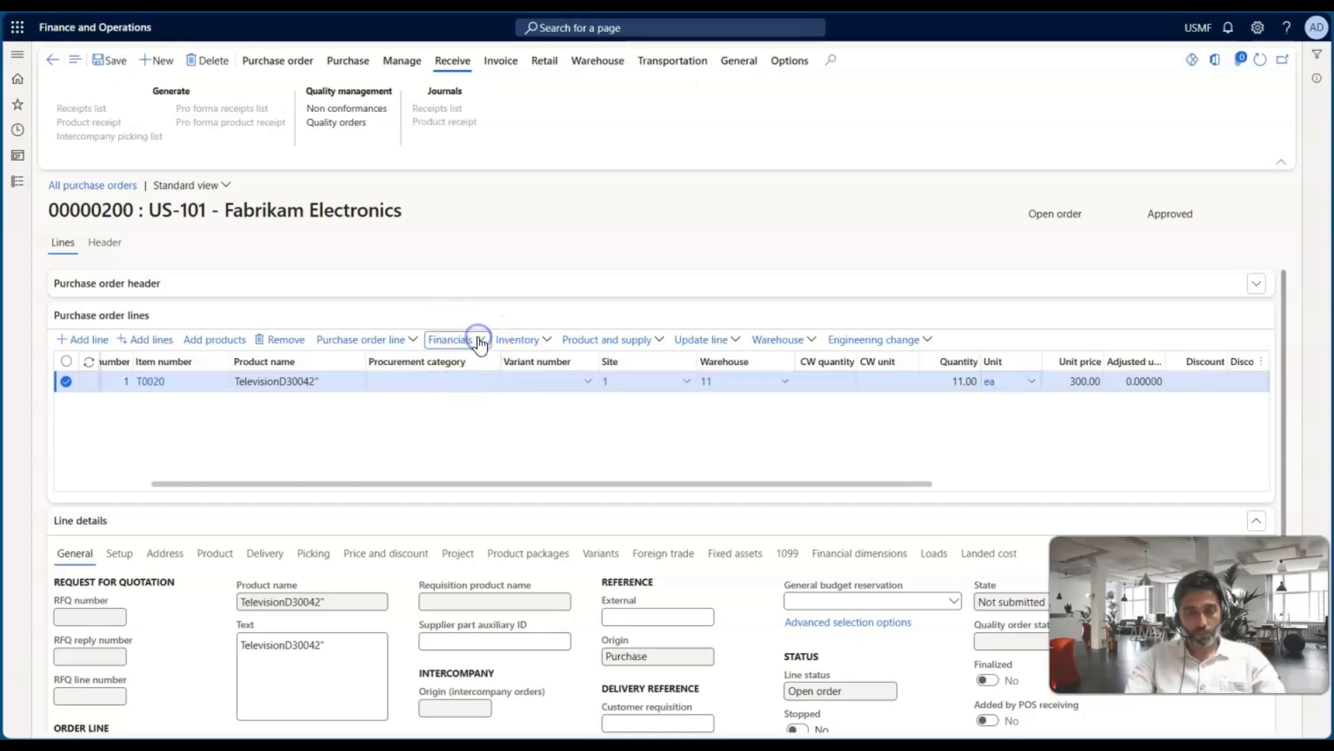
left_click(371, 341)
left_click(372, 341)
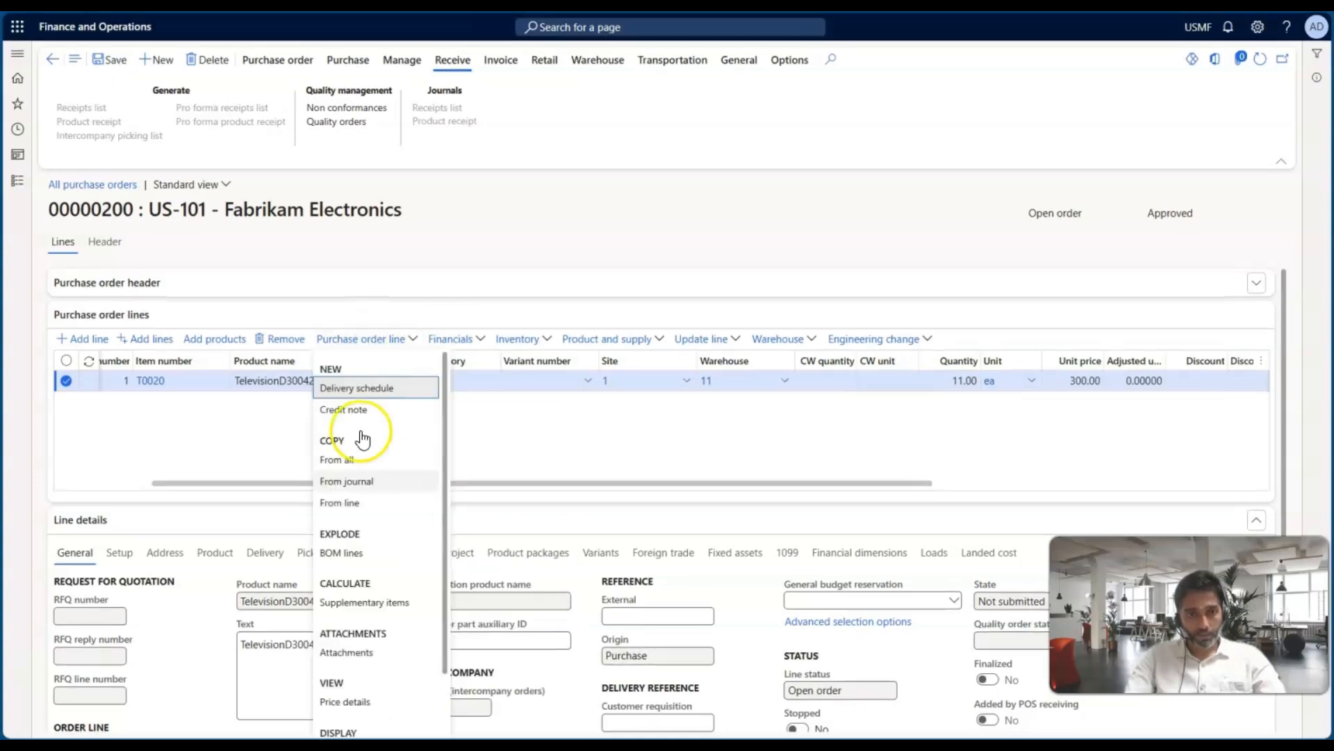
scroll(354, 558, "down", 2)
left_click(353, 631)
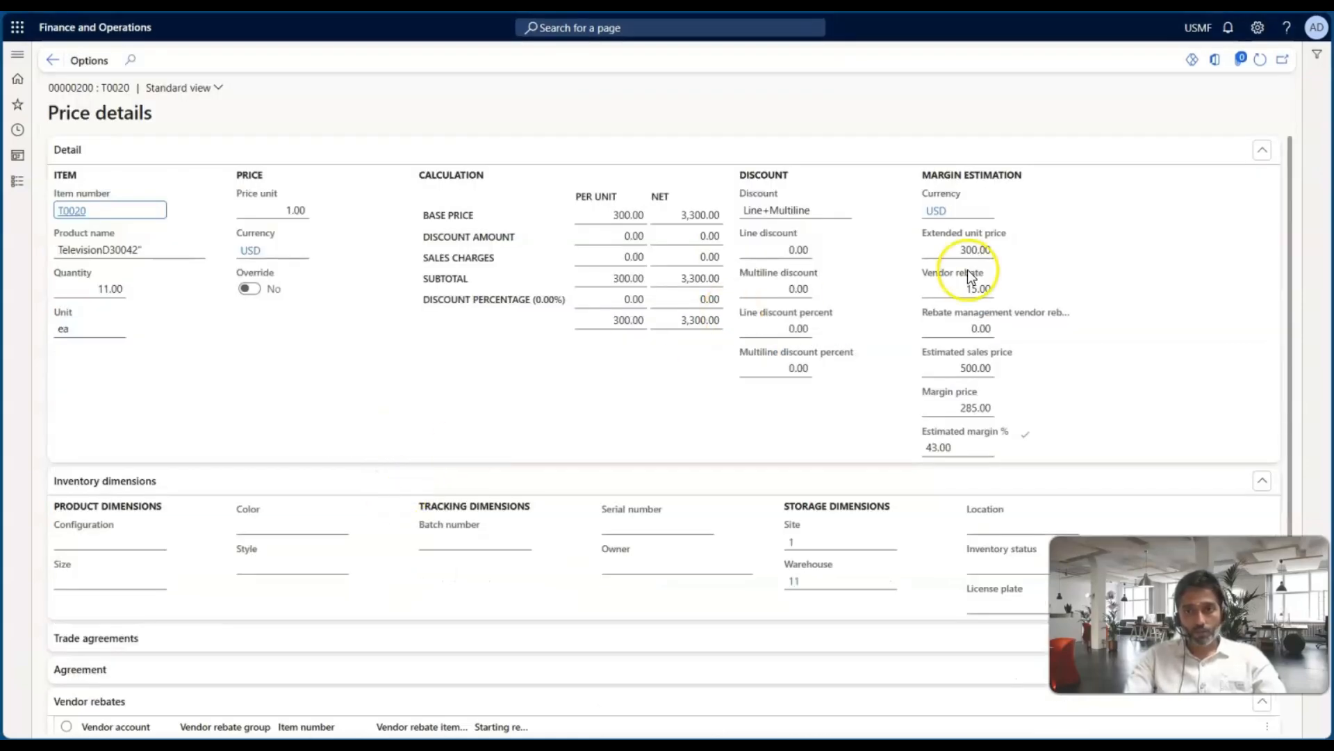
left_click(966, 282)
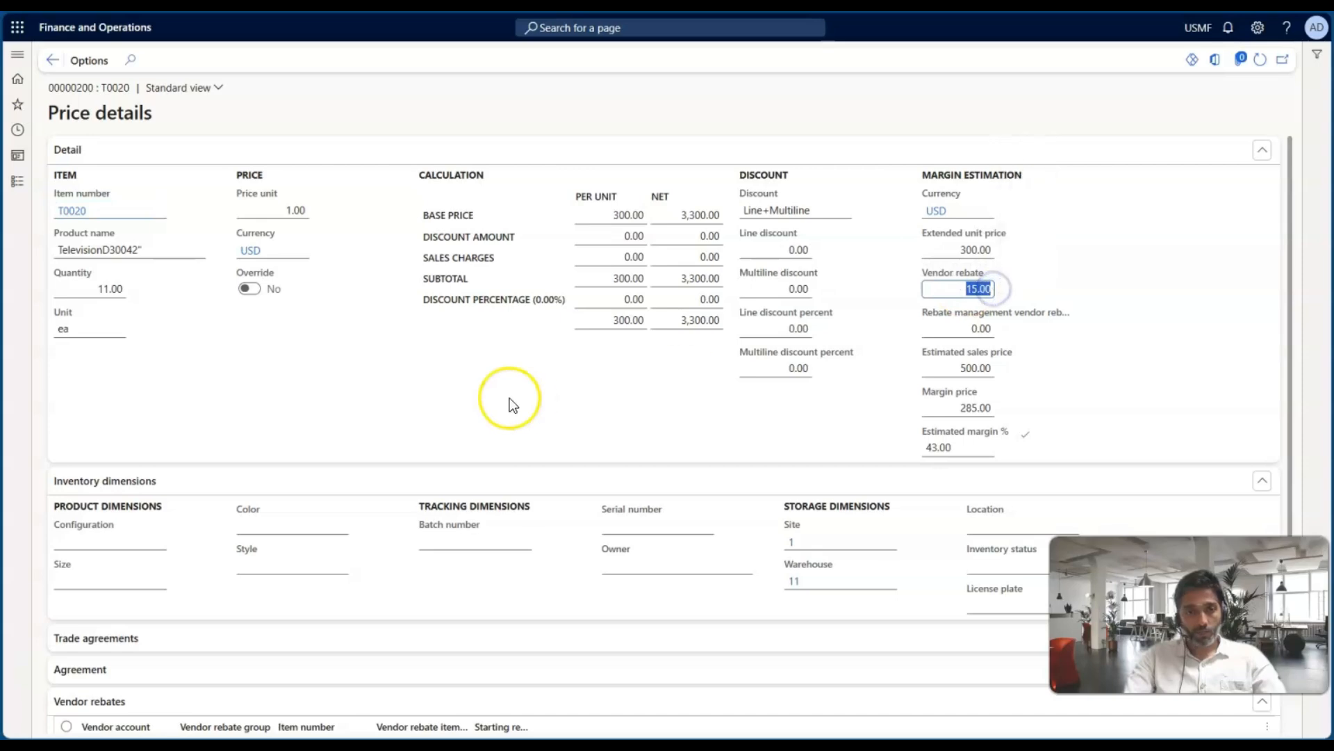
Widen the Starting rebate amount column under vendor rebates, check the US-101 amount, and return to the purchase order
scroll(510, 397, "down", 4)
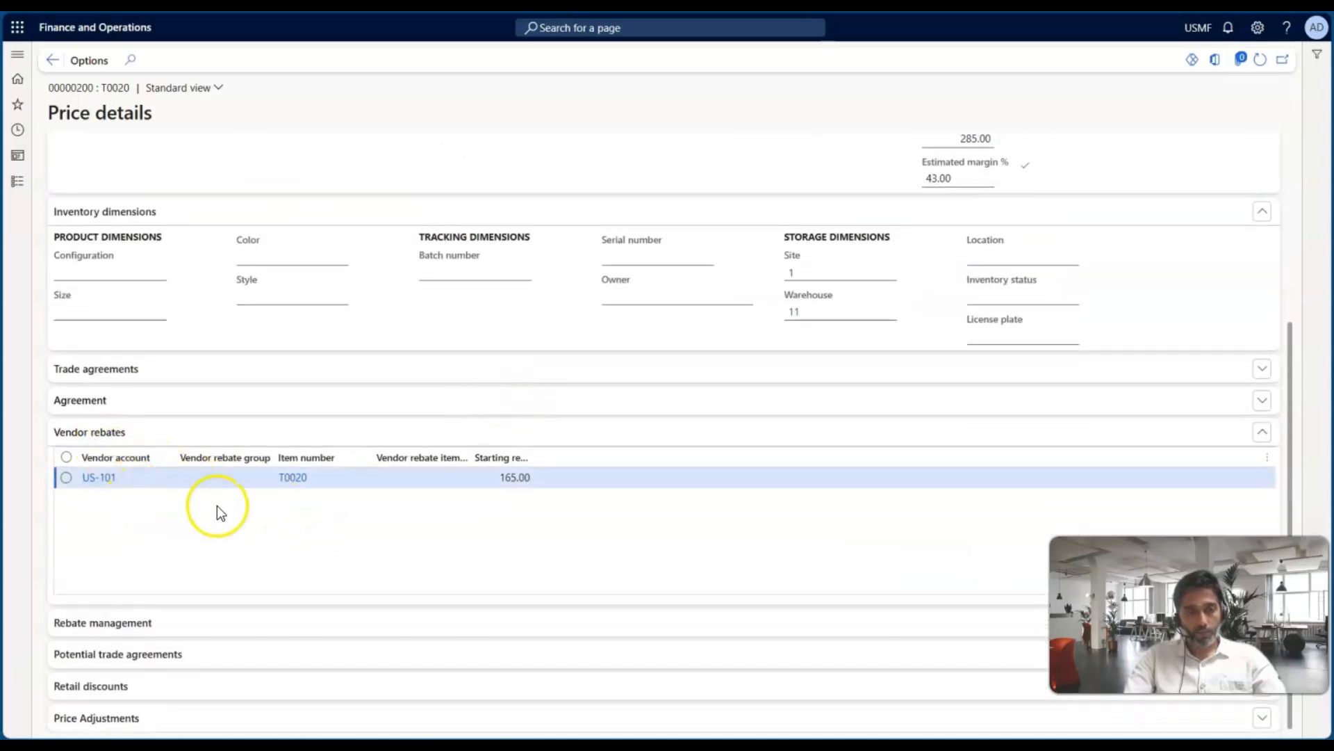
left_click(520, 476)
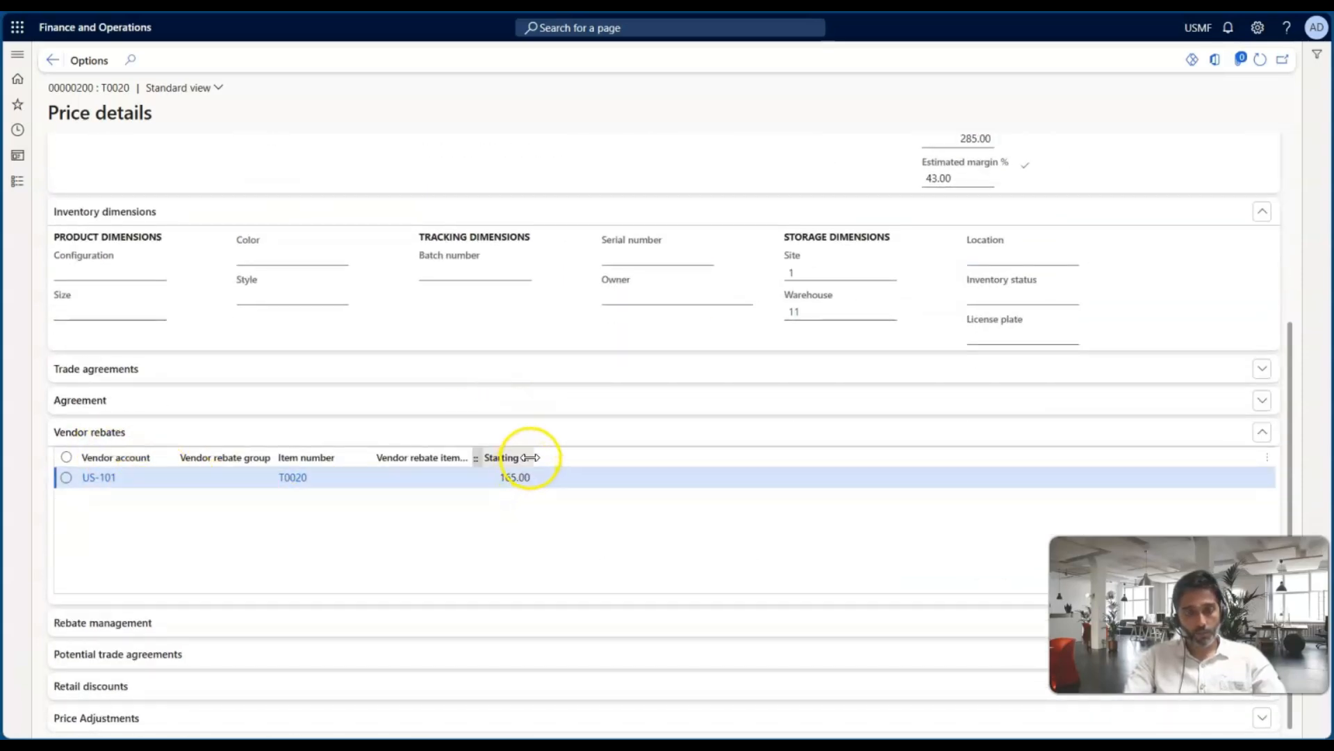
left_click_drag(530, 458, 619, 481)
left_click(560, 478)
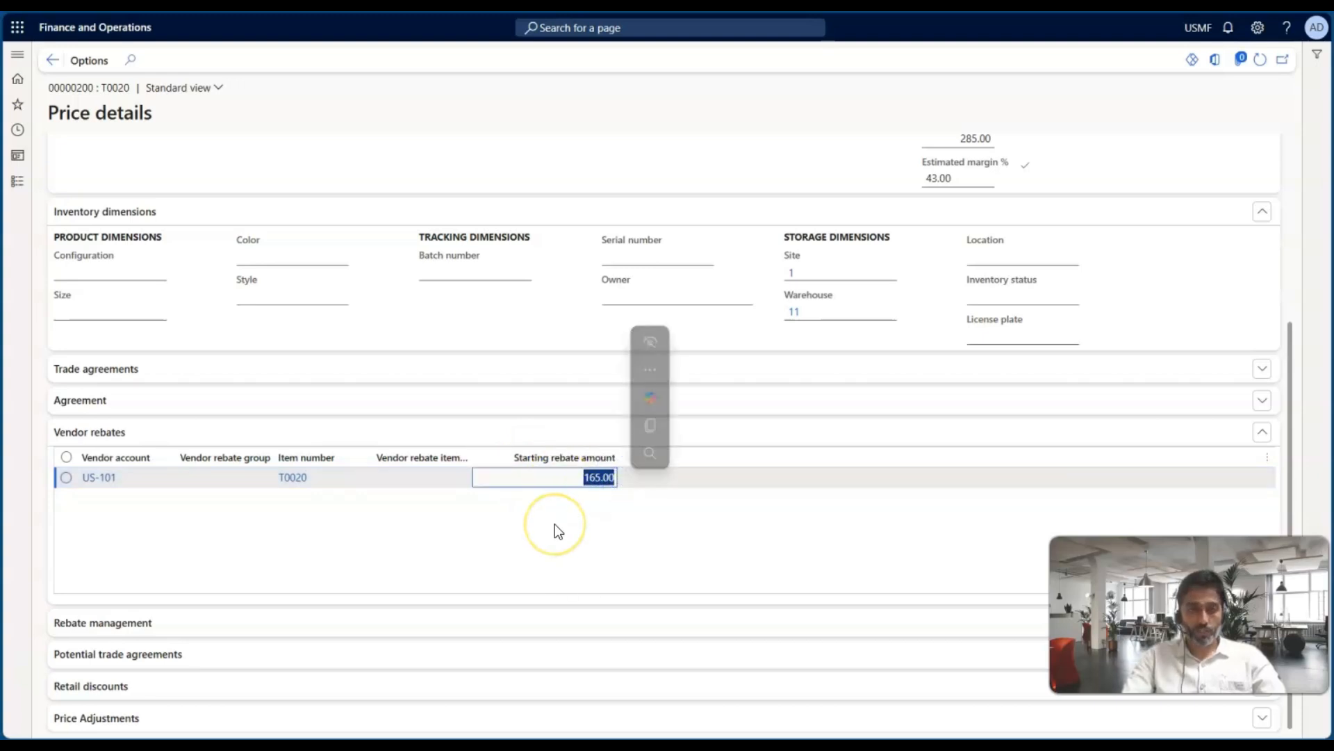
left_click(53, 67)
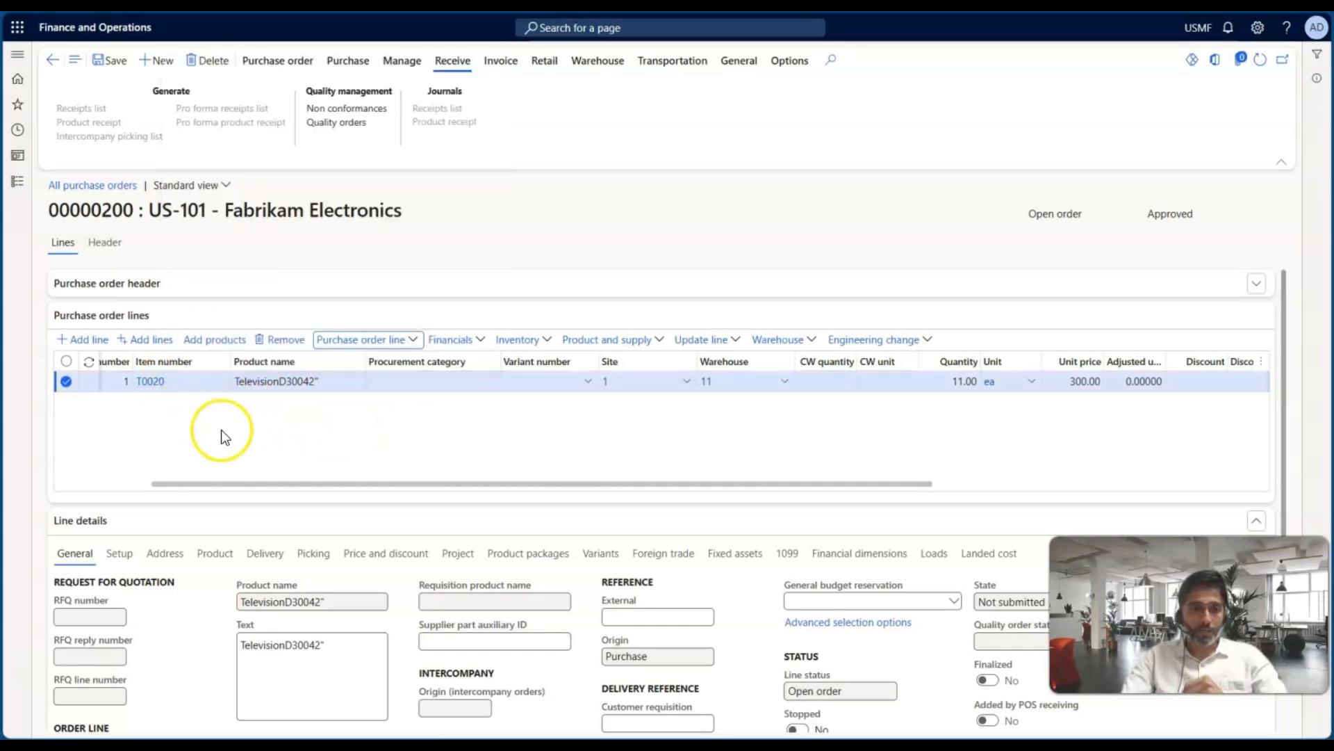
Switch to the PowerPoint slide show to review the vendor rebate process flow, and return to the US-101 purchase order in Finance and Operations
left_click(381, 338)
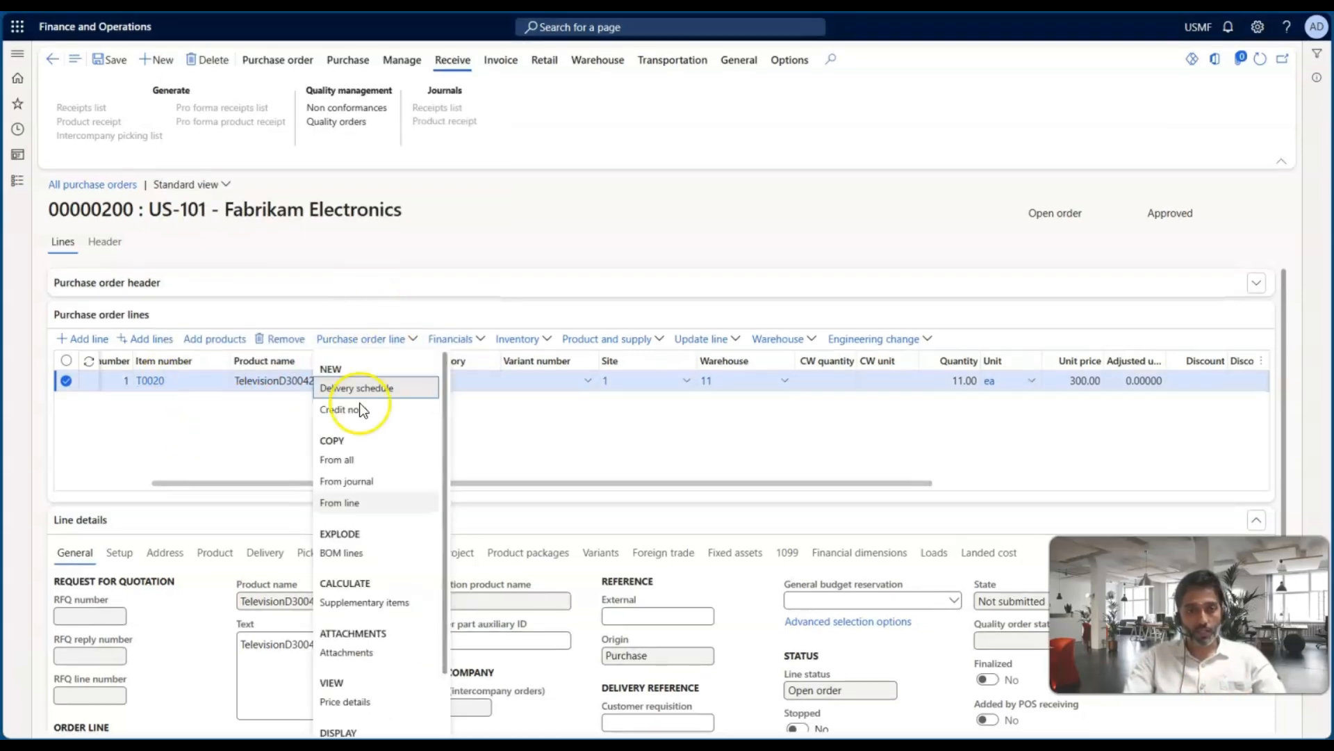
left_click(513, 415)
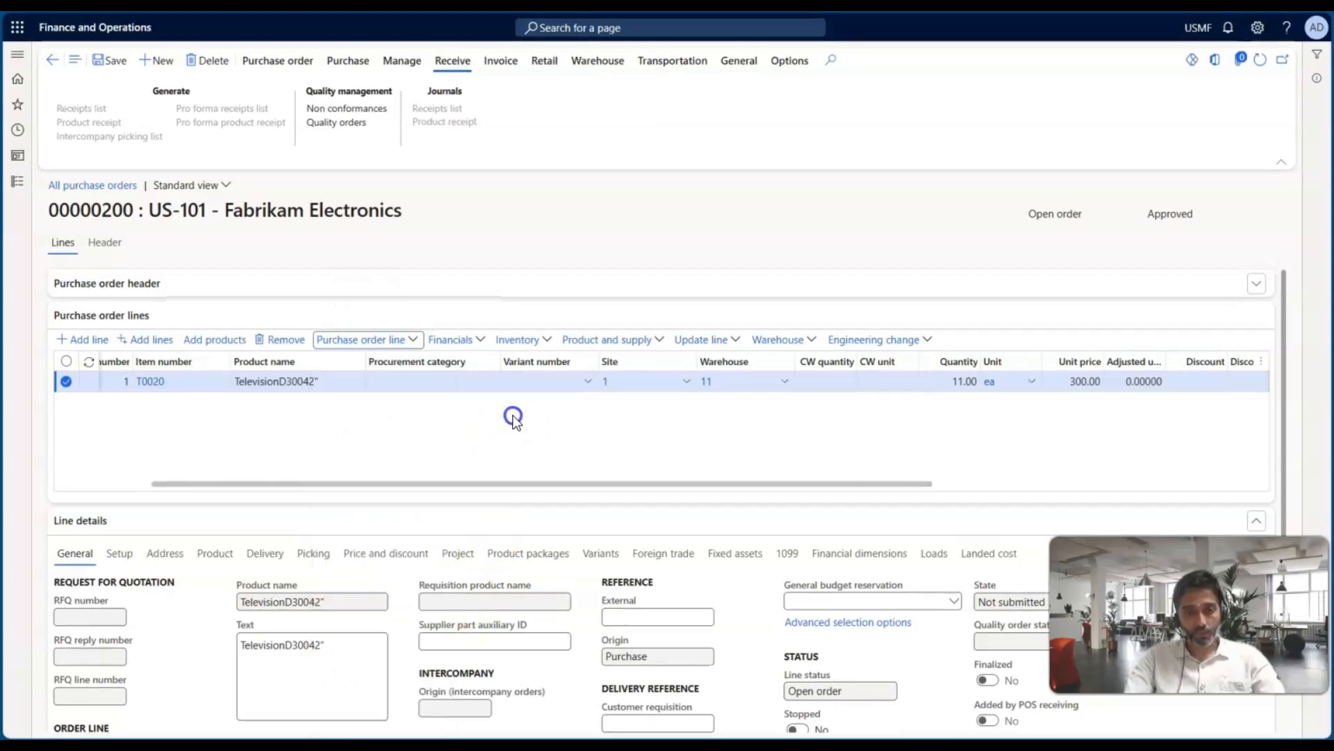
key("alt+Tab")
key("alt+Tab")
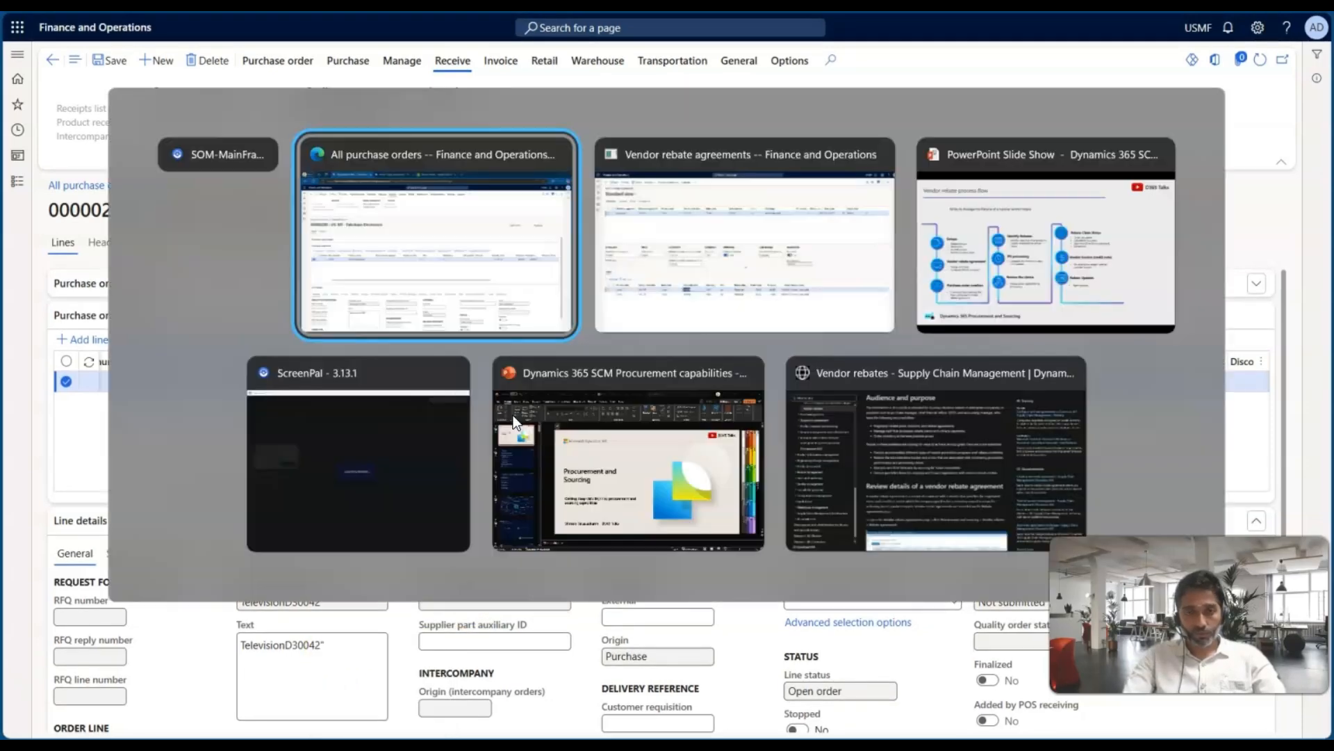
key("alt+Tab")
key("alt+Tab")
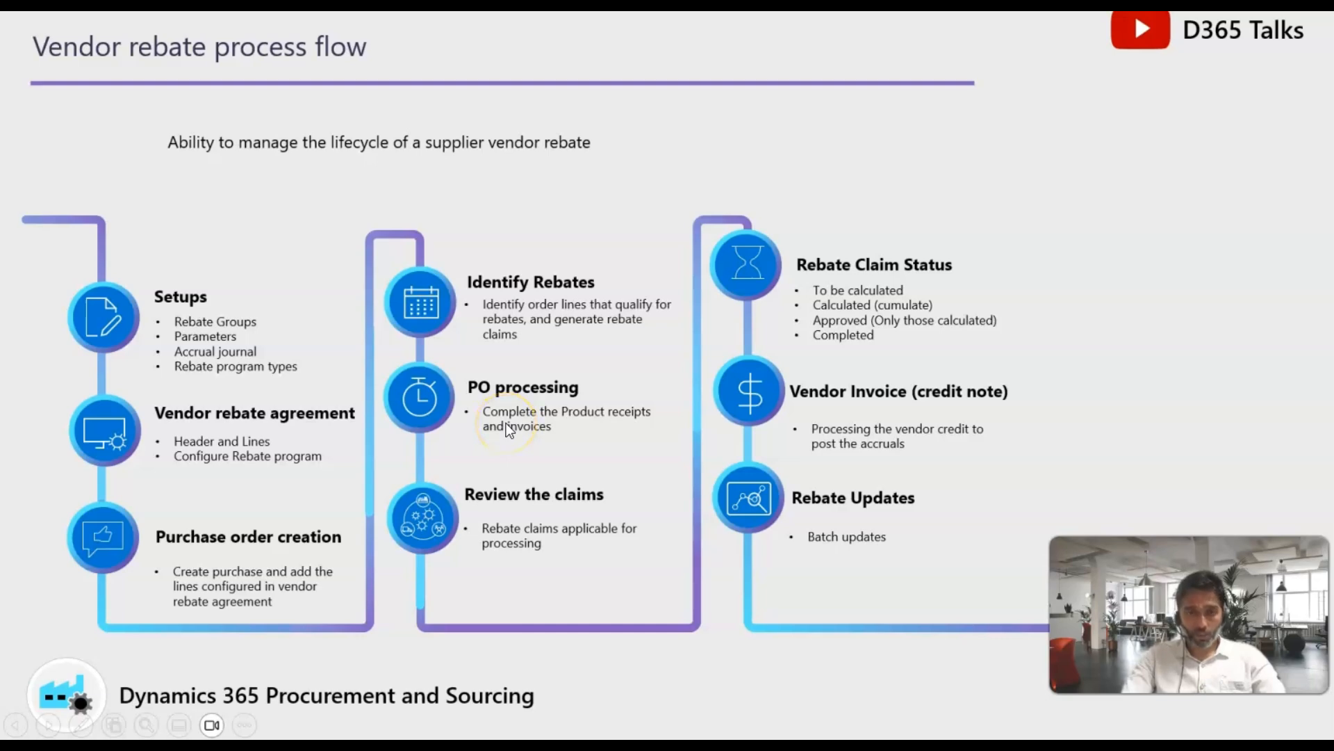
key("alt+Tab")
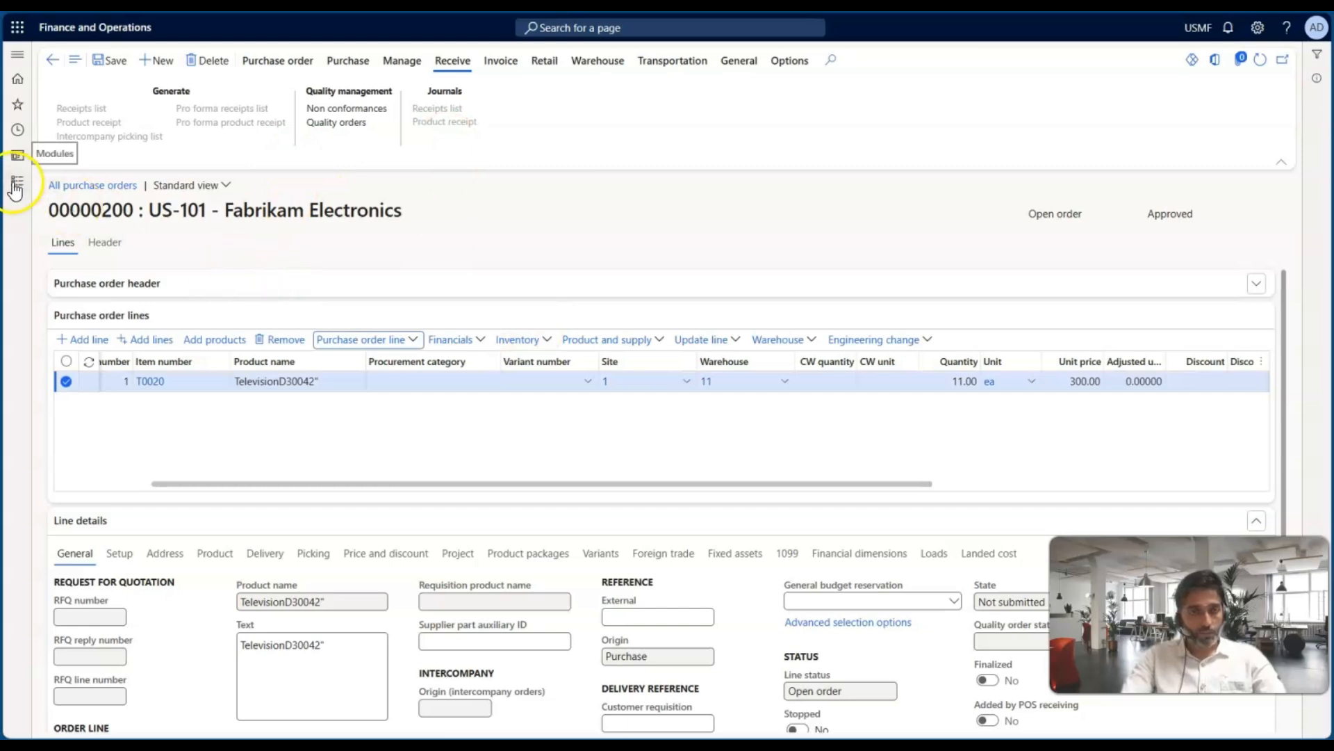
Confirm the US-101 purchase order and post its product receipt with the number PR-131124-01
left_click(348, 61)
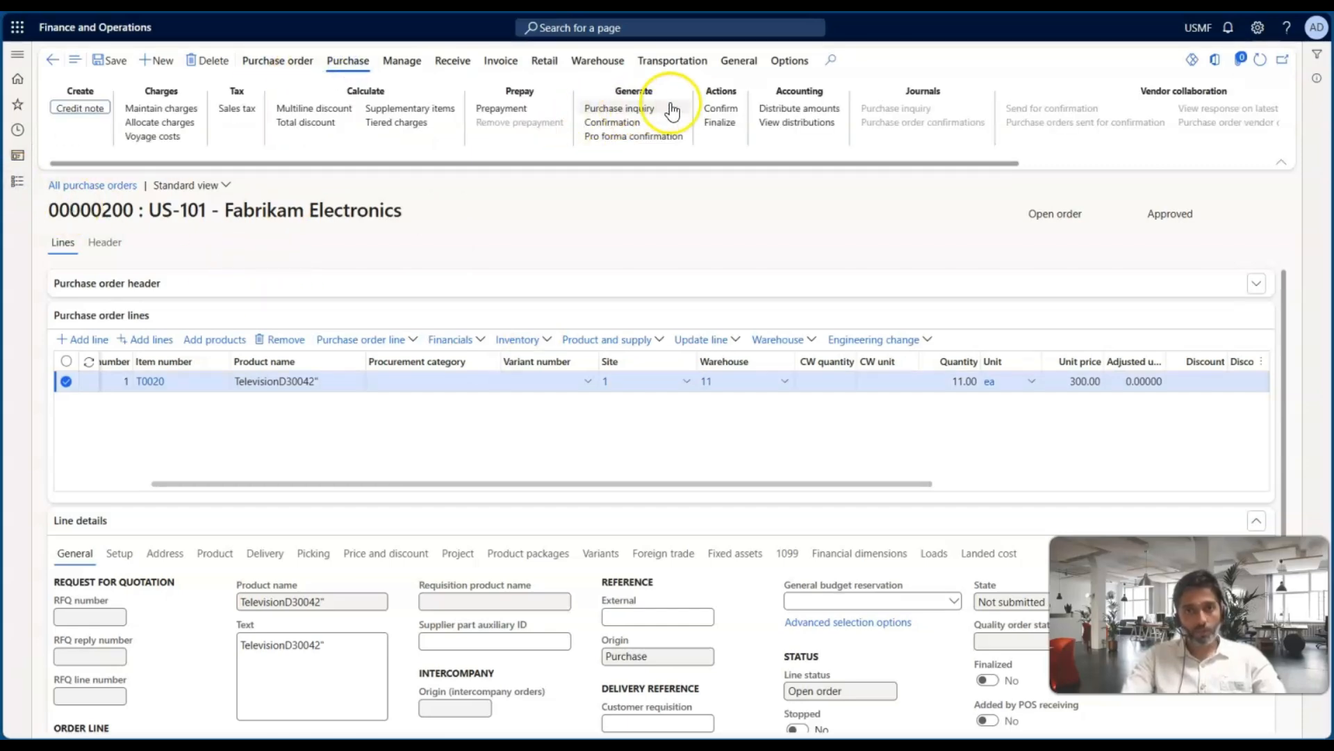
left_click(712, 109)
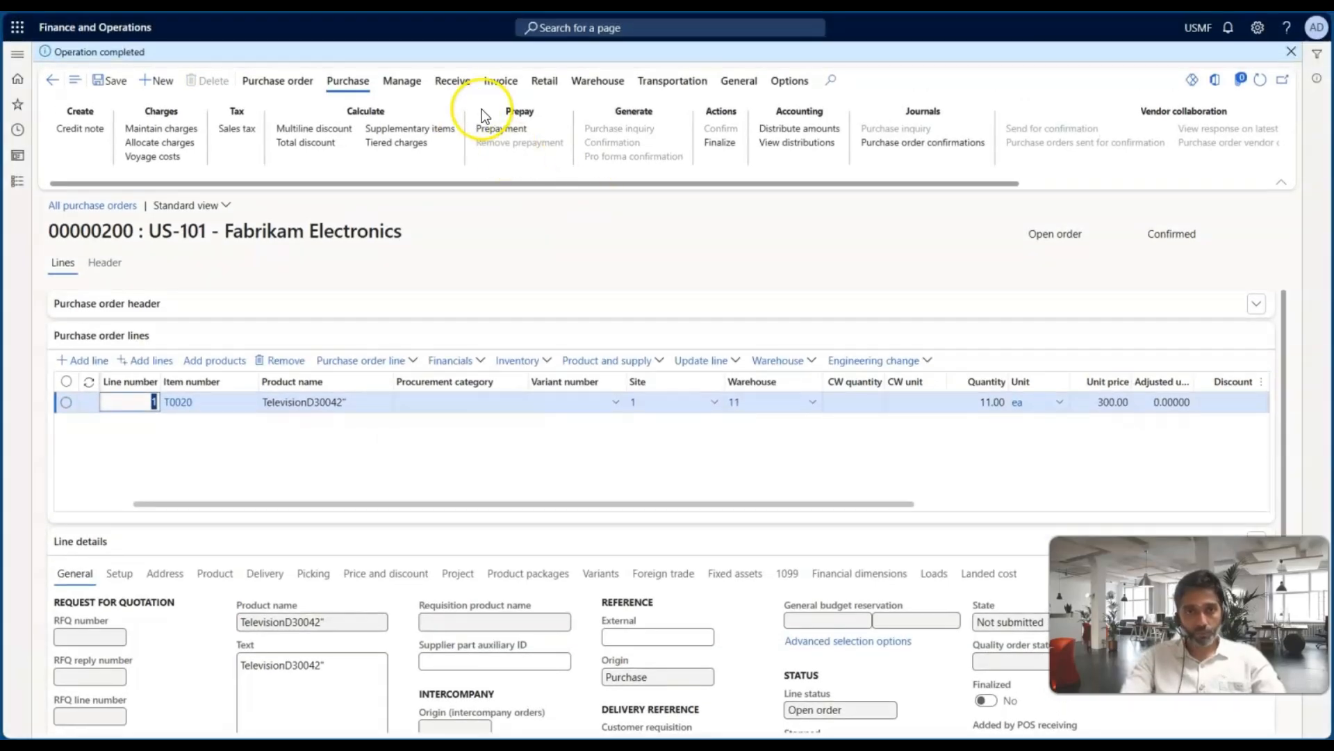
left_click(452, 81)
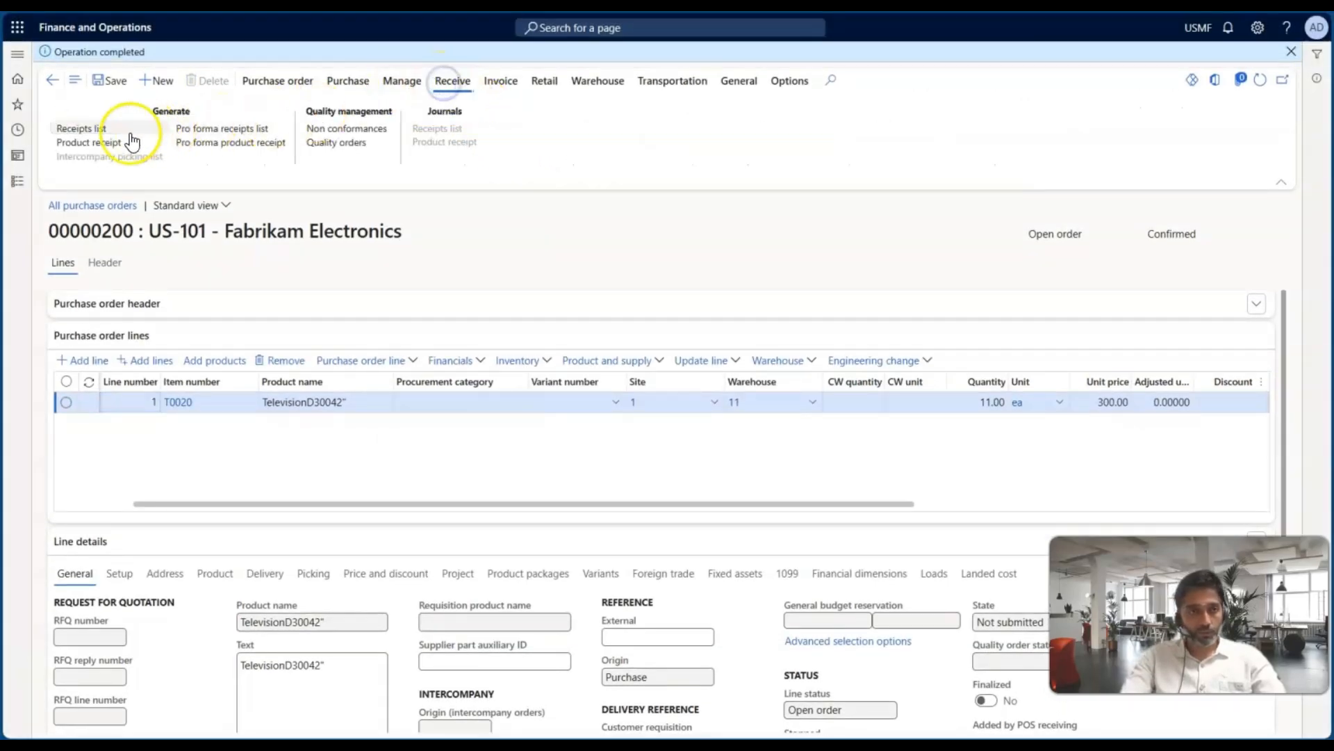
left_click(110, 142)
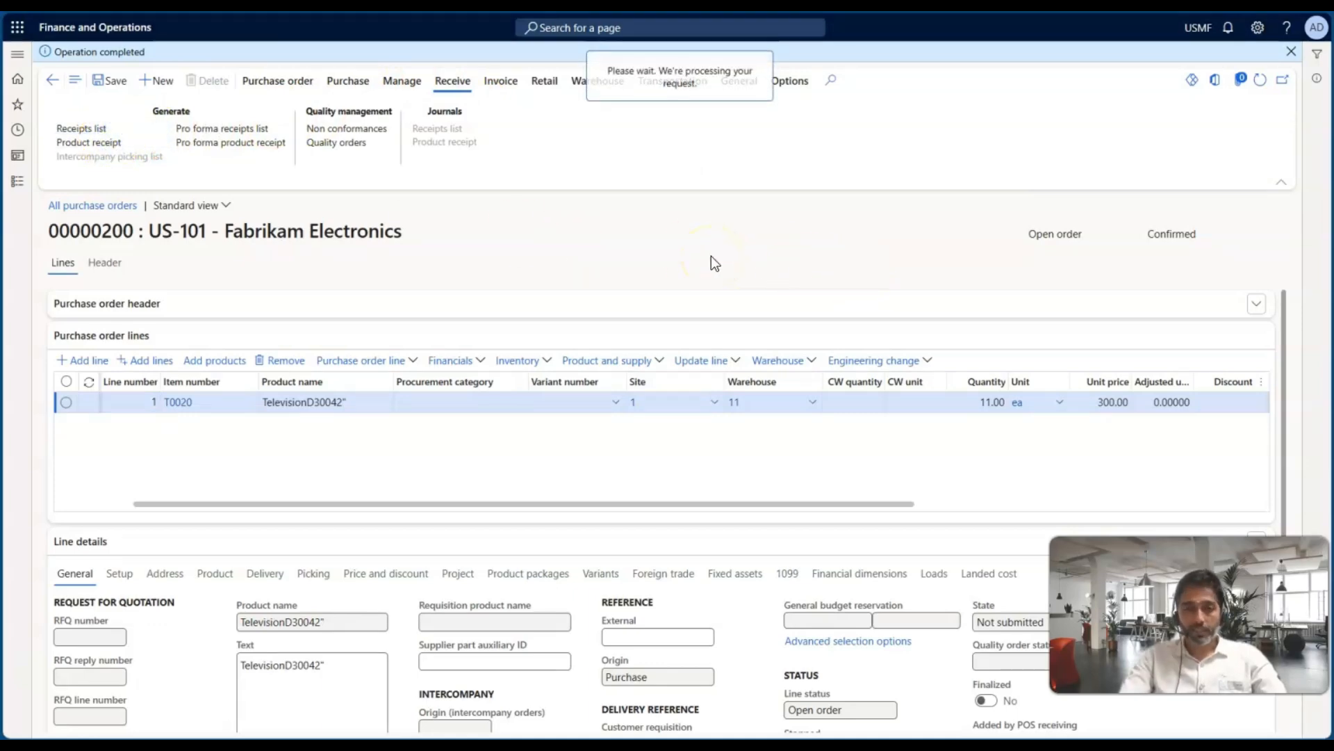
type("PR")
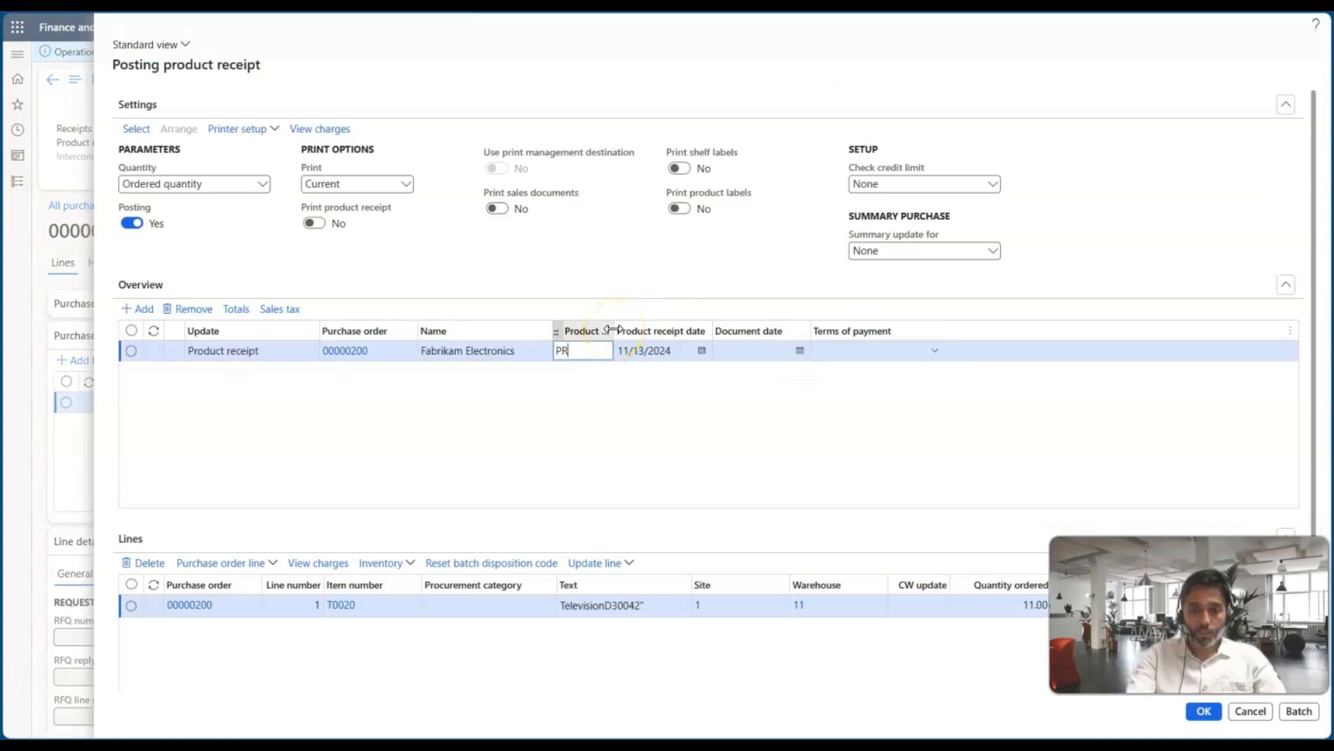
type("-")
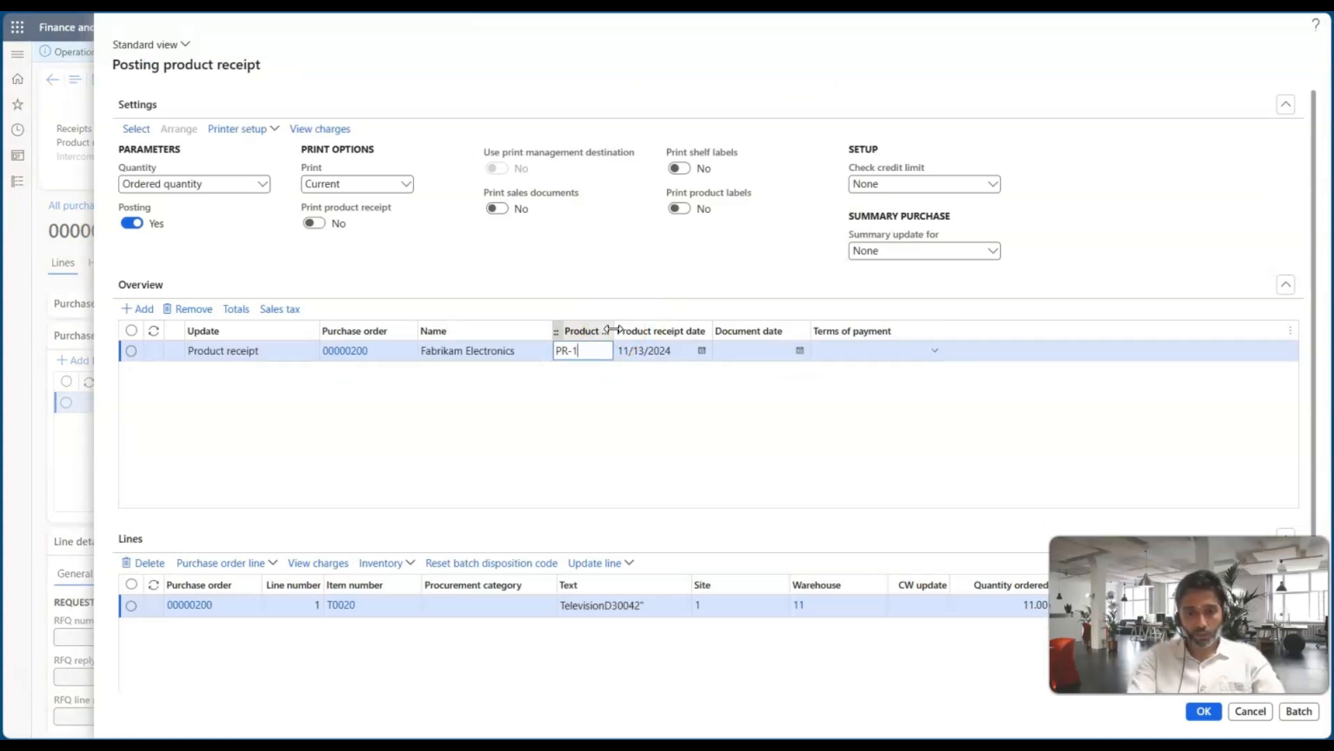
type("13112")
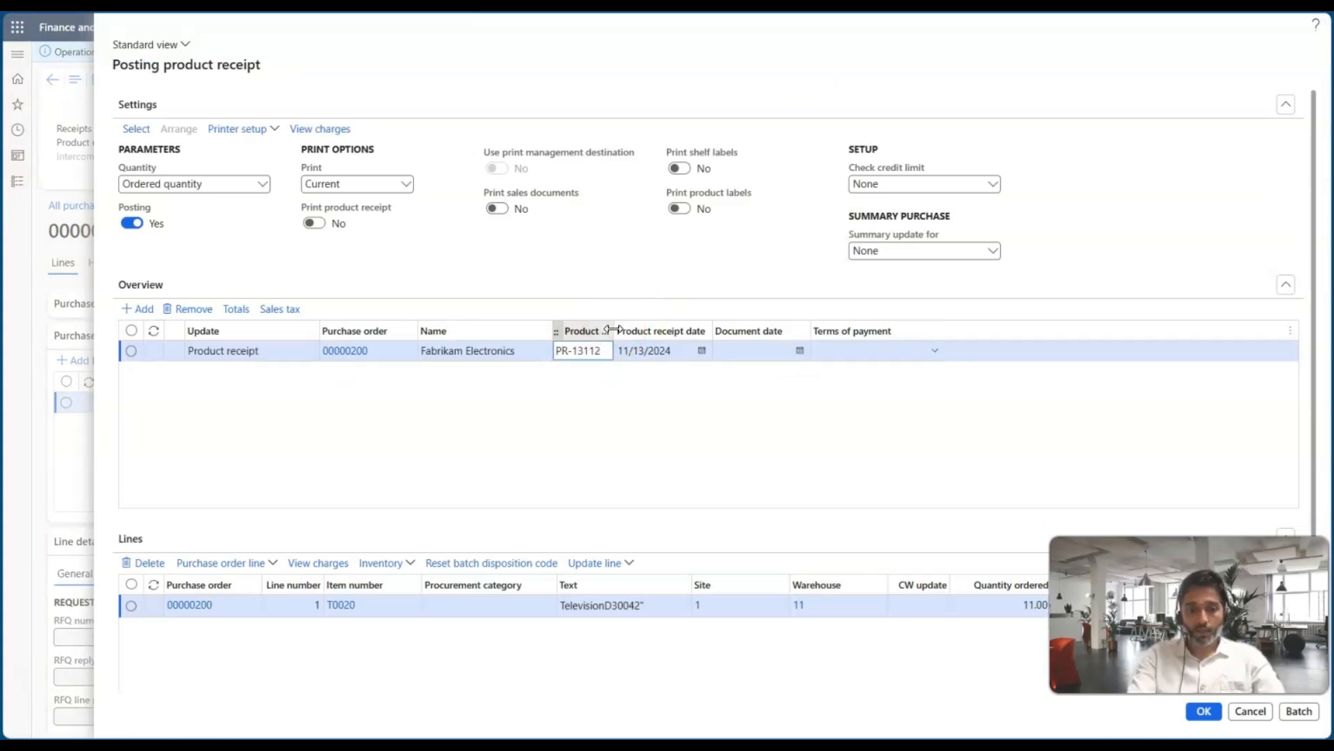
type("4-01")
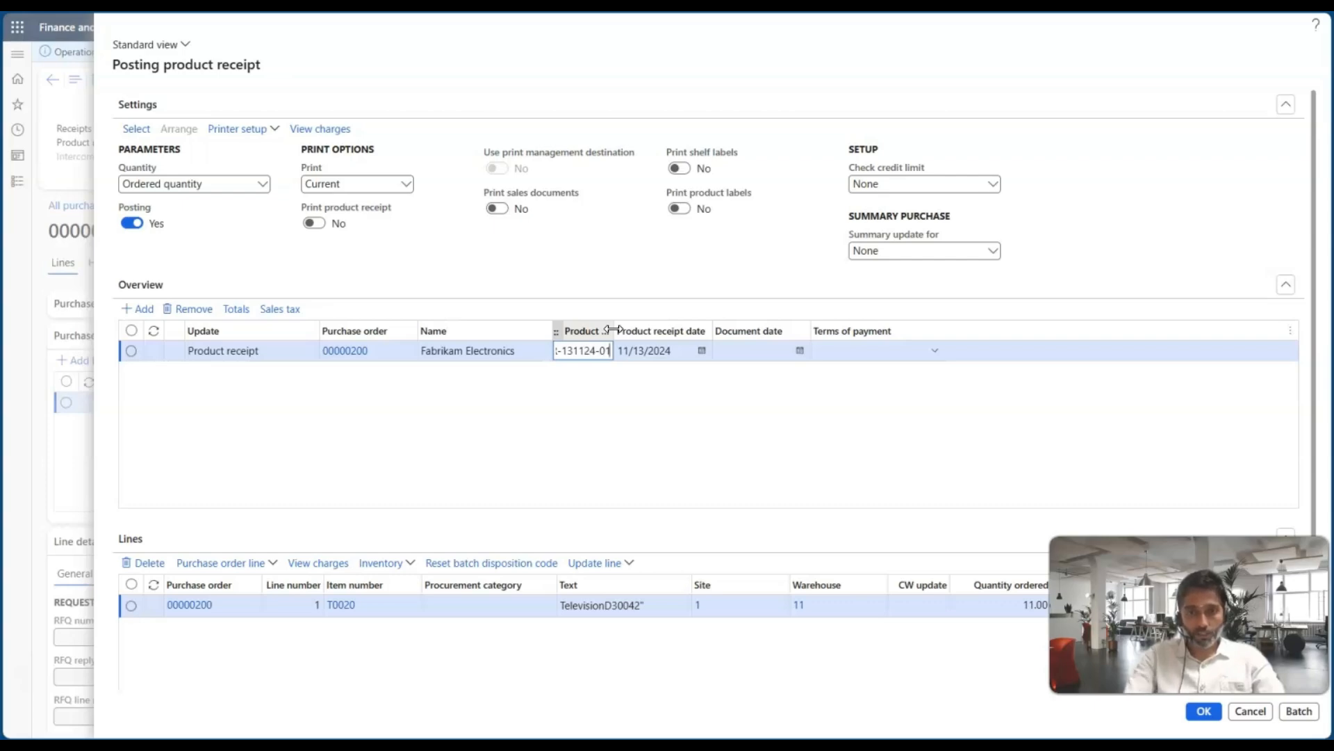
key("Tab")
left_click(1208, 710)
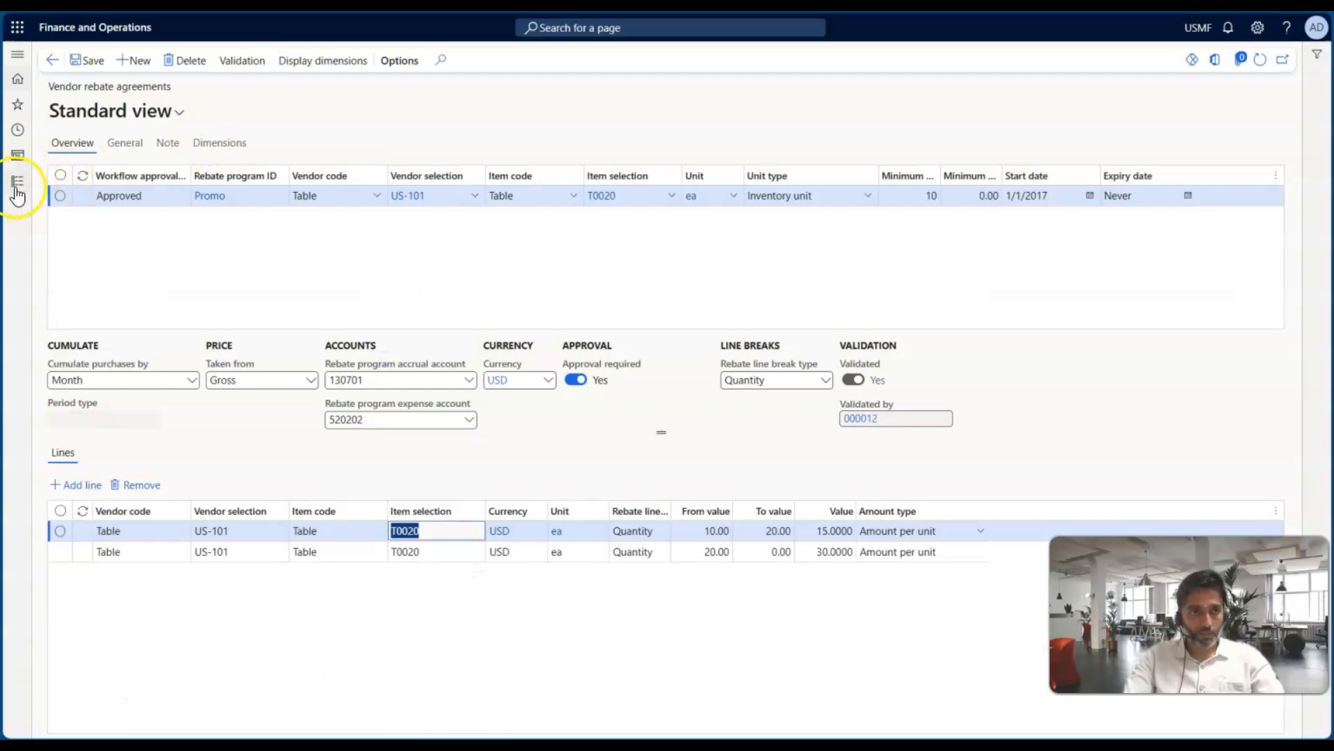
Open the vendor rebate claims in Procurement and sourcing and widen the Rebate ID and Rebate program ID columns
left_click(18, 192)
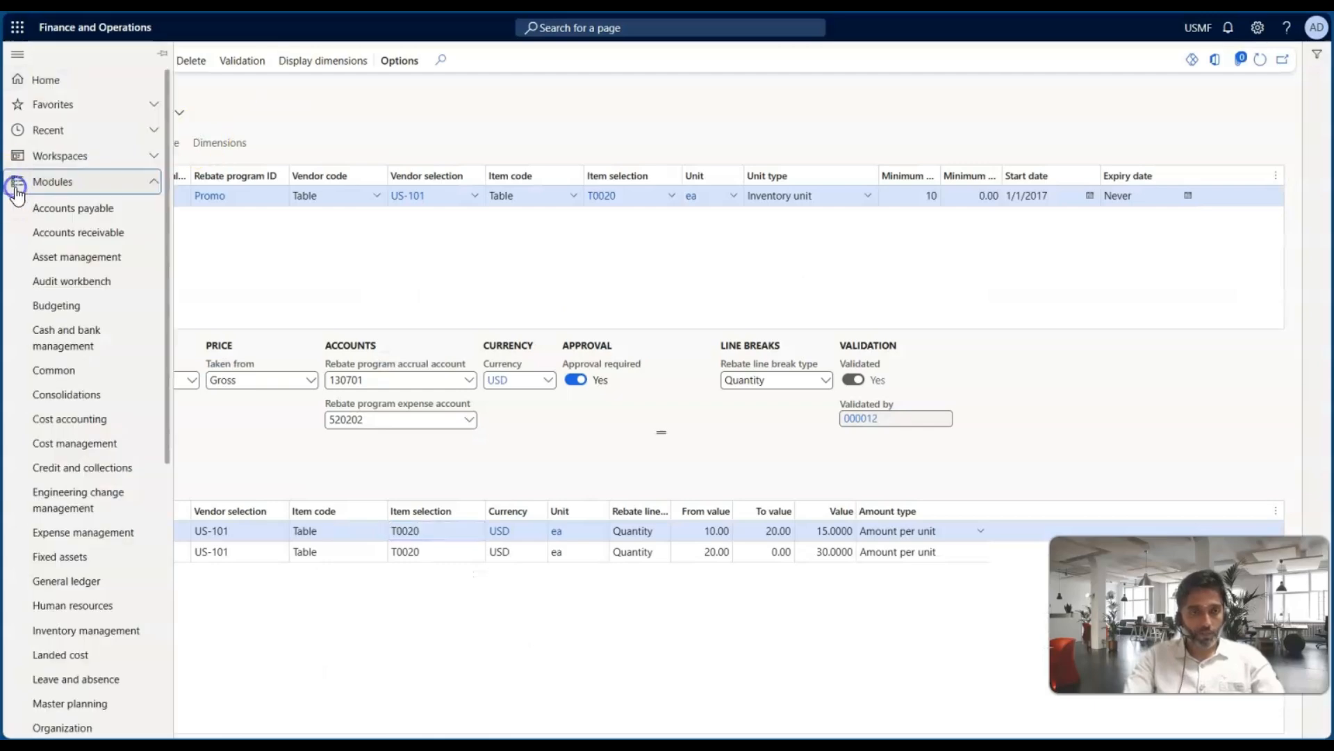
scroll(77, 417, "down", 8)
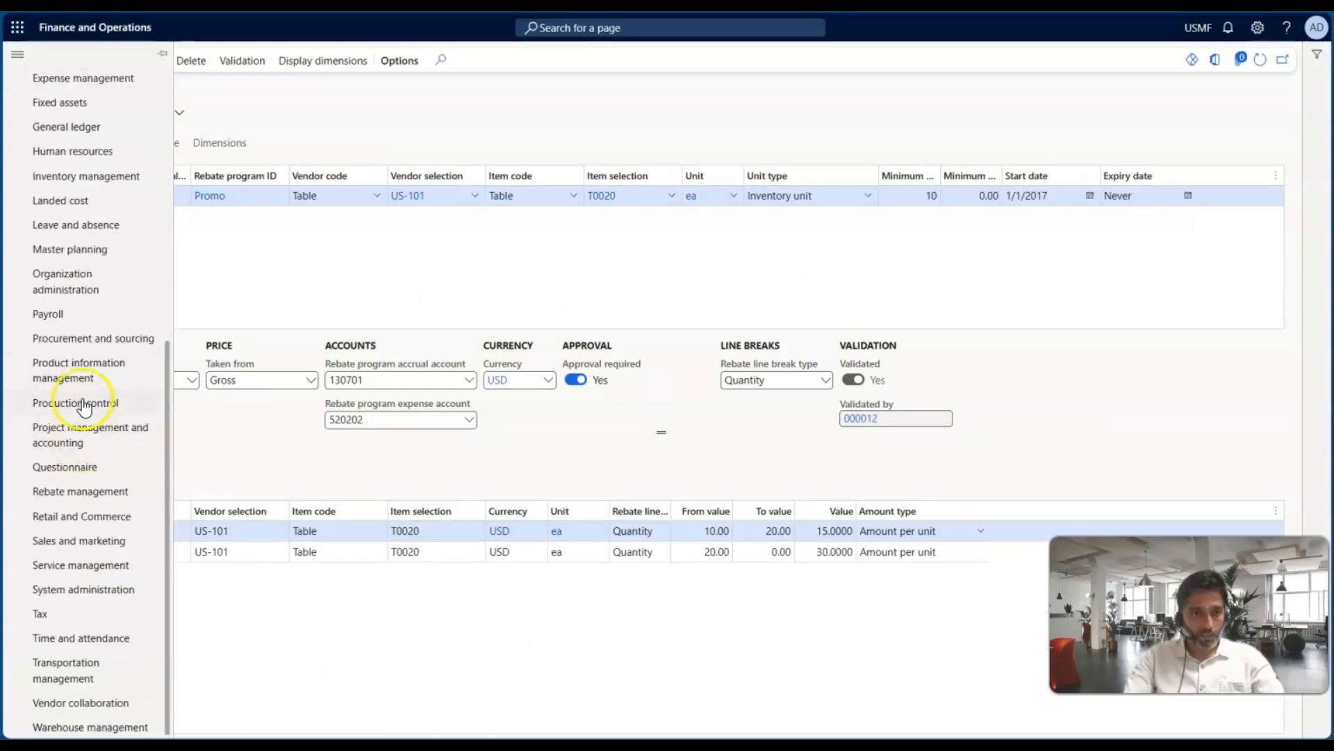
left_click(90, 344)
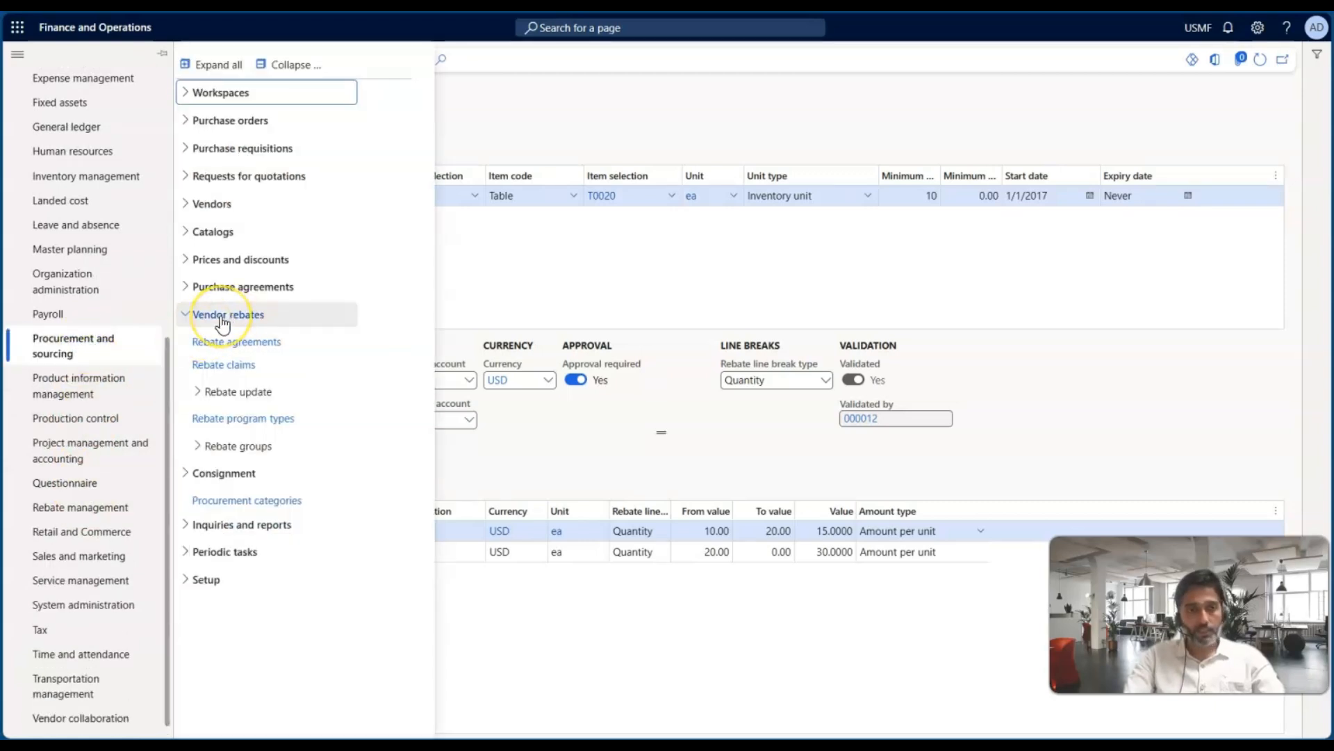
left_click(221, 370)
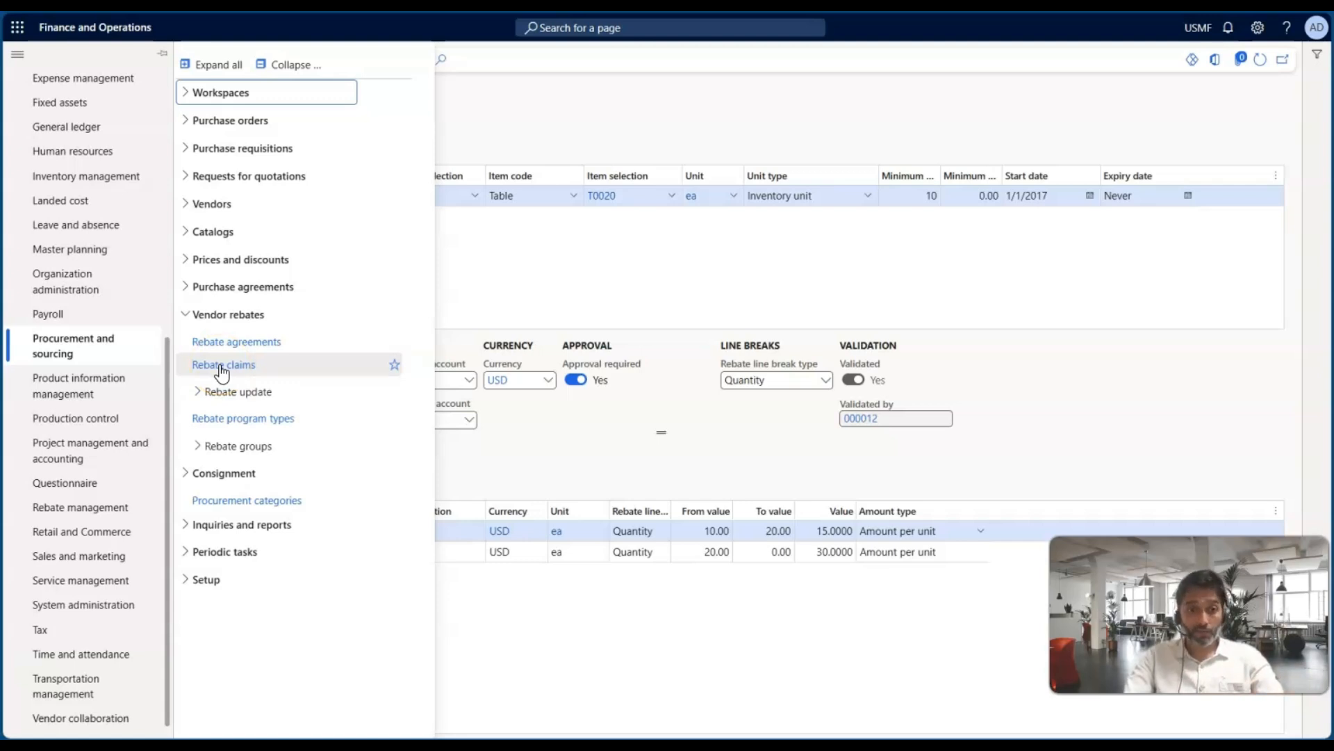
left_click(217, 369)
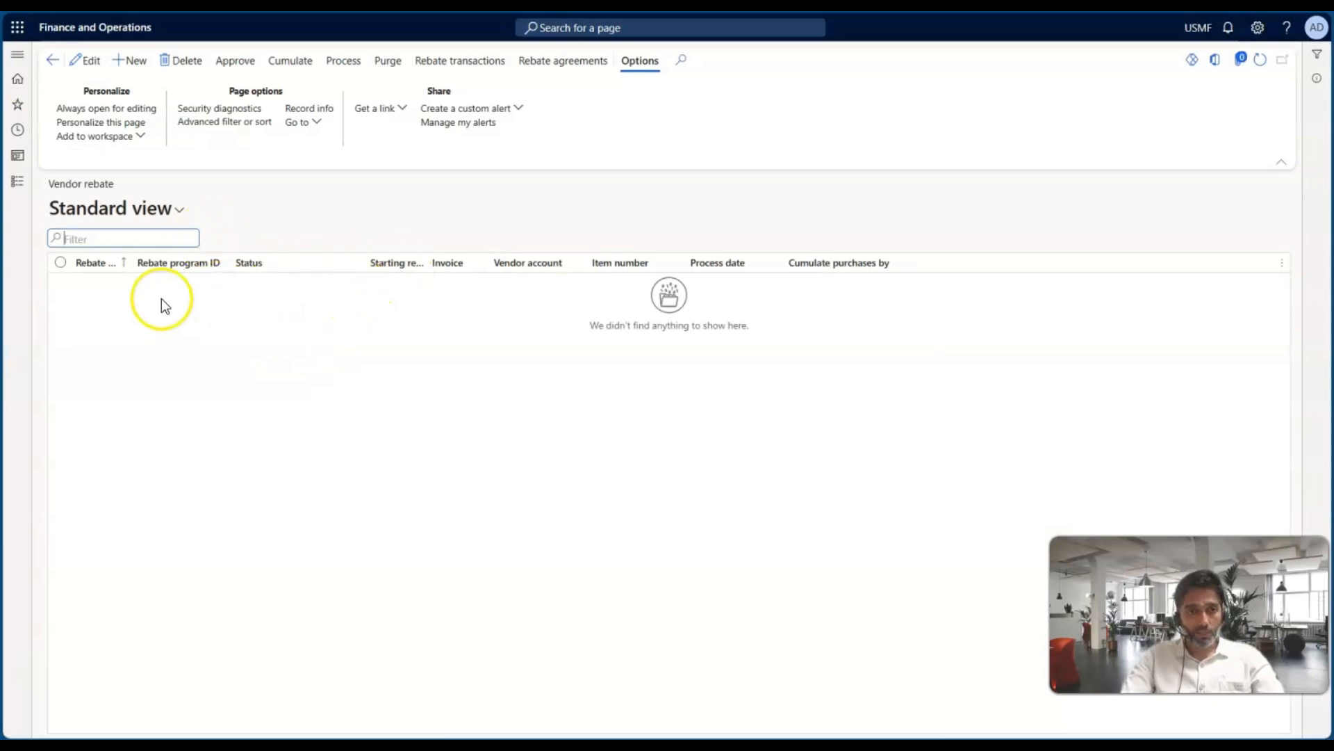
left_click_drag(130, 261, 215, 262)
left_click_drag(306, 269, 412, 253)
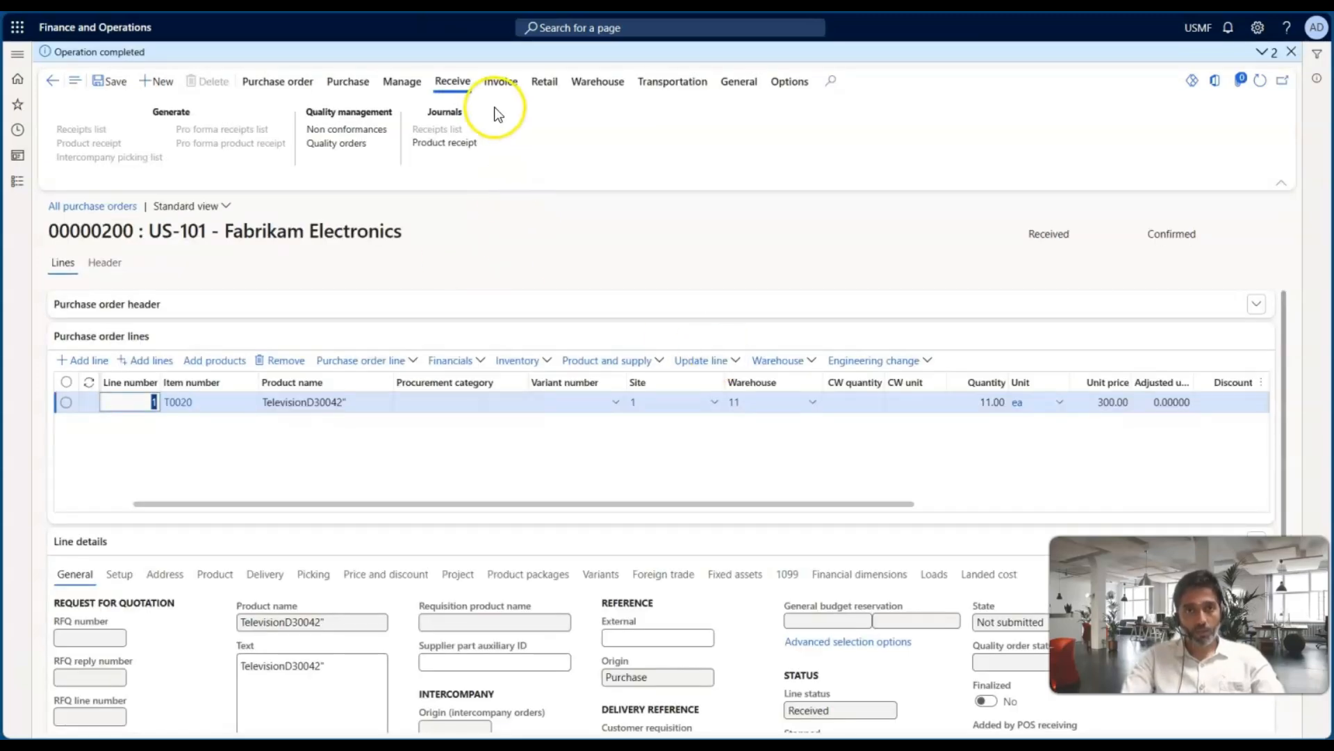
Generate the vendor invoice from the US-101 purchase order and reopen the vendor rebate claims page
left_click(496, 85)
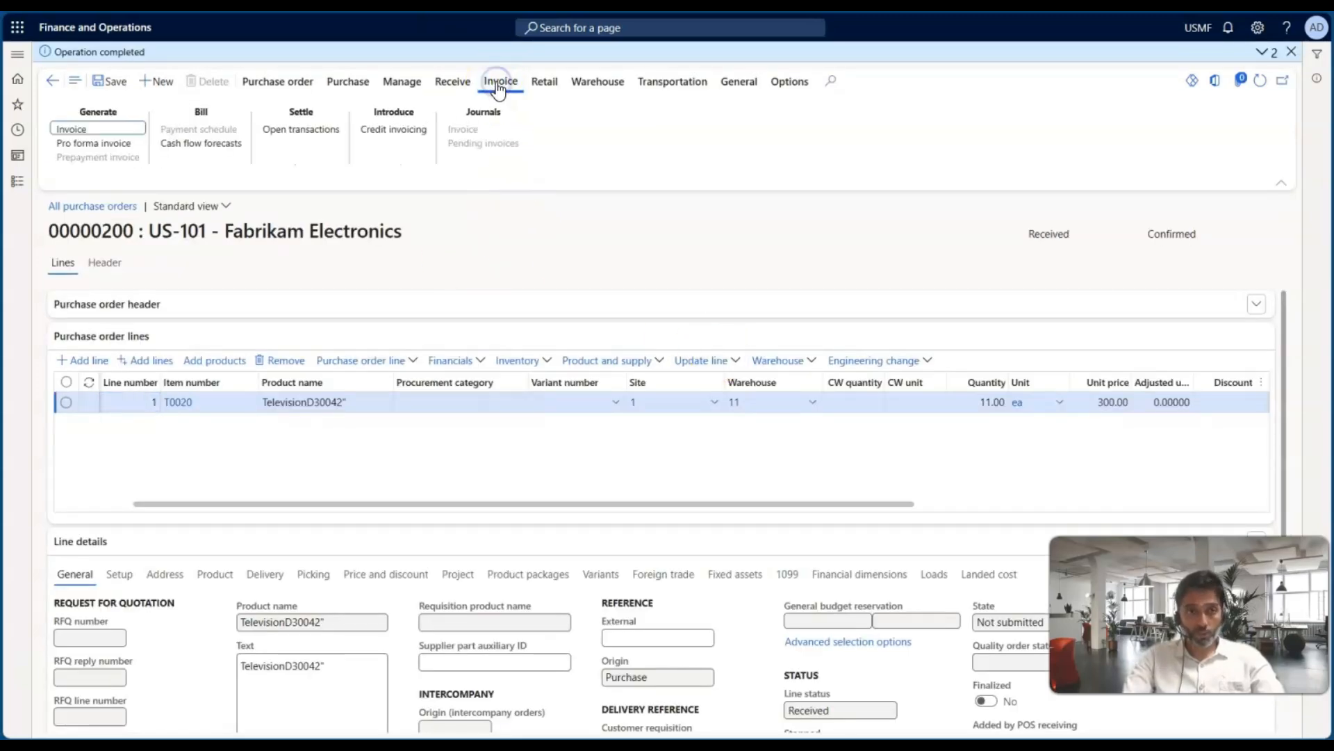
left_click(72, 130)
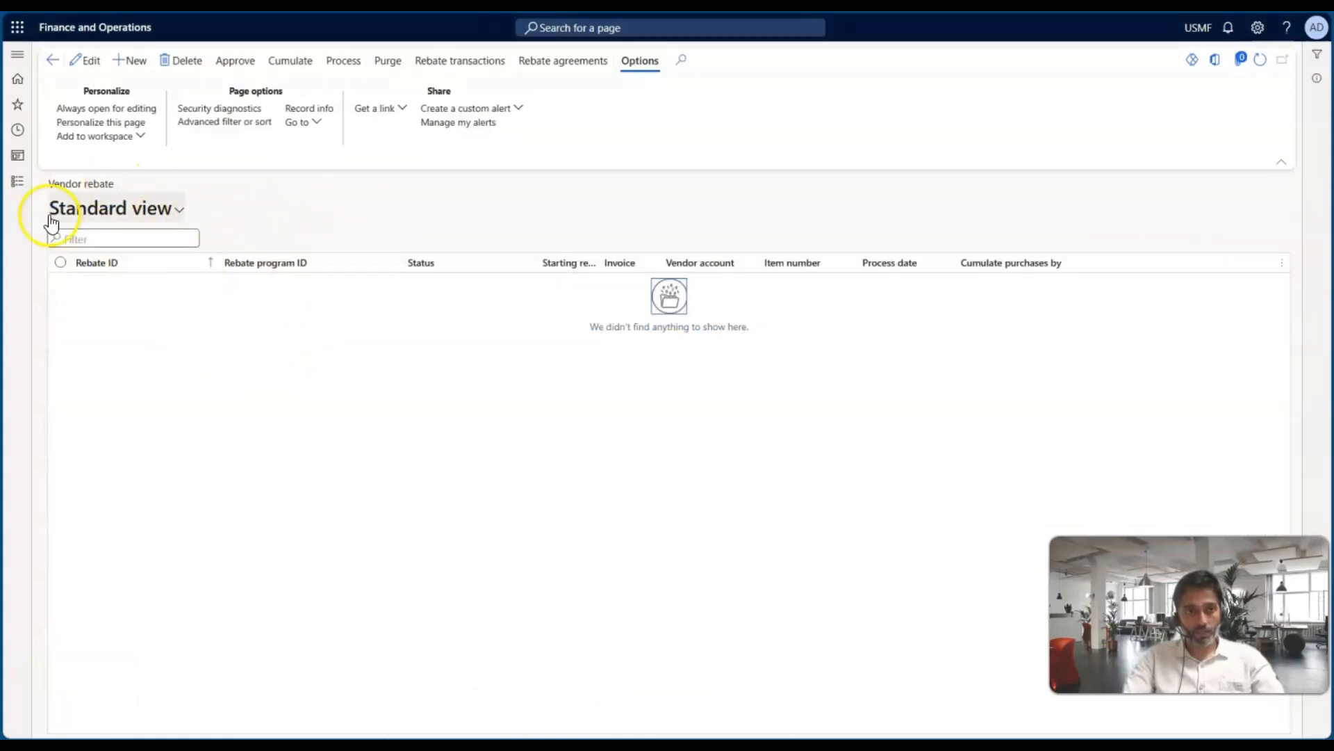
left_click(17, 182)
scroll(131, 497, "down", 3)
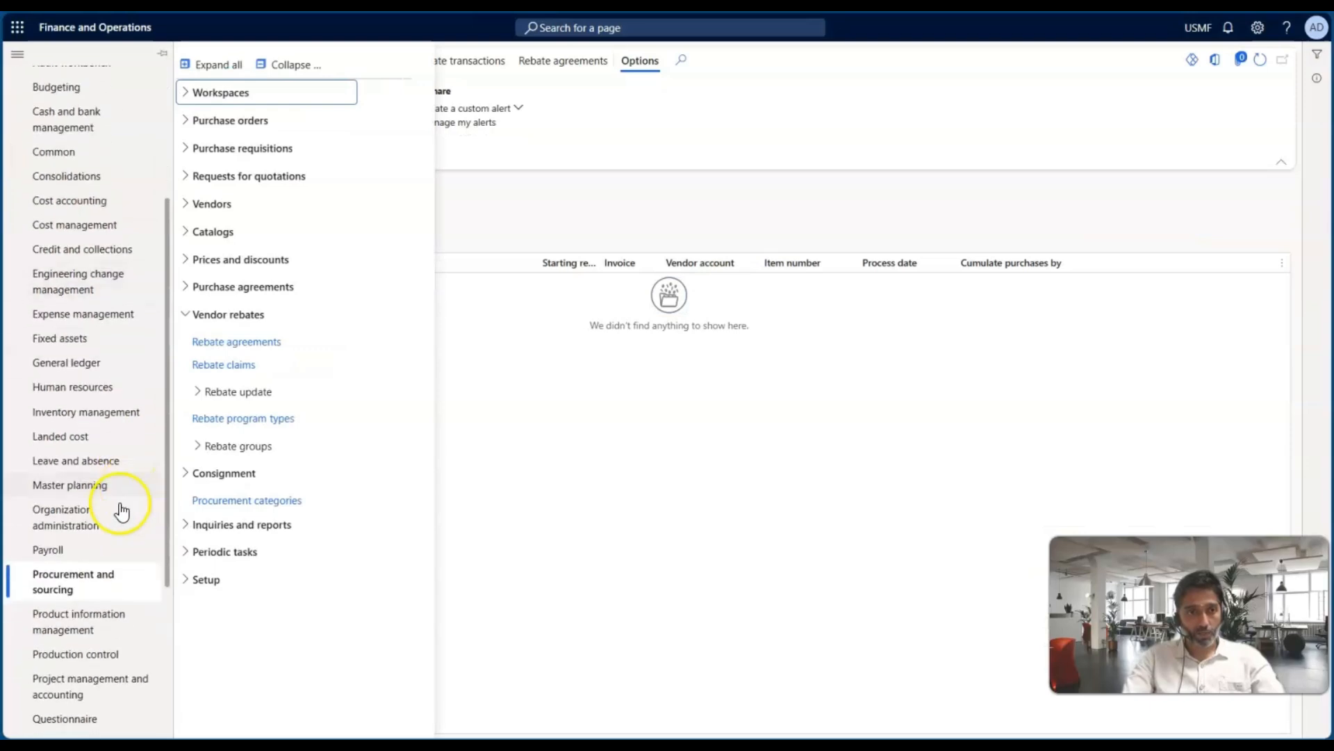
left_click(215, 368)
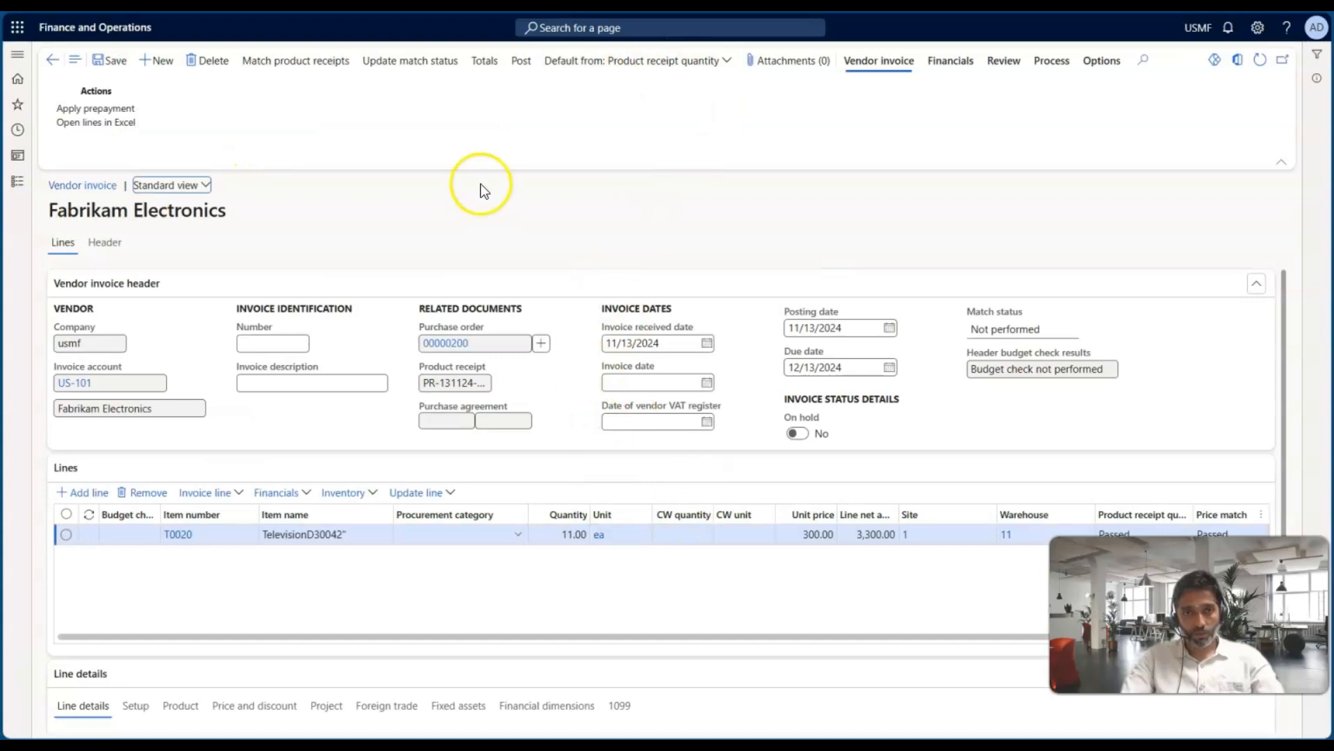
Update the vendor invoice's match status and post it with number IN1311-01 and invoice date 11/13/2024
left_click(432, 69)
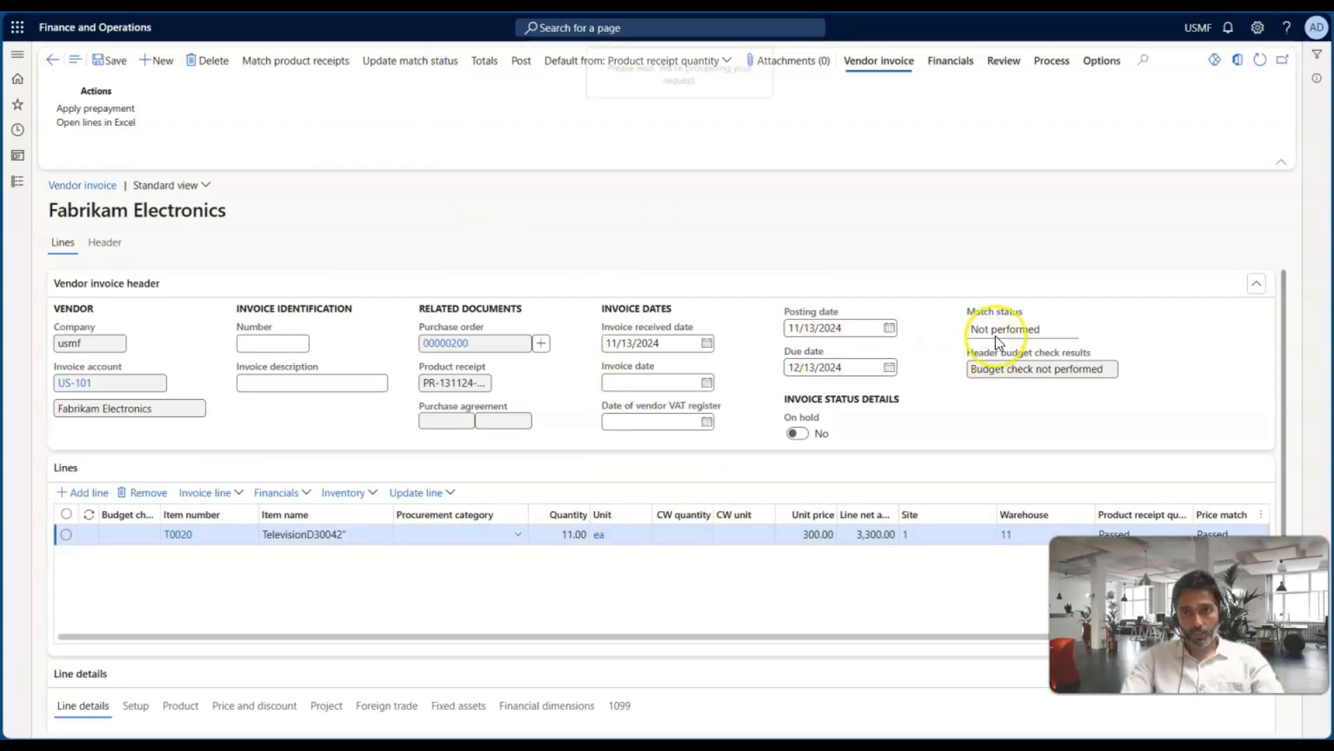
left_click(270, 337)
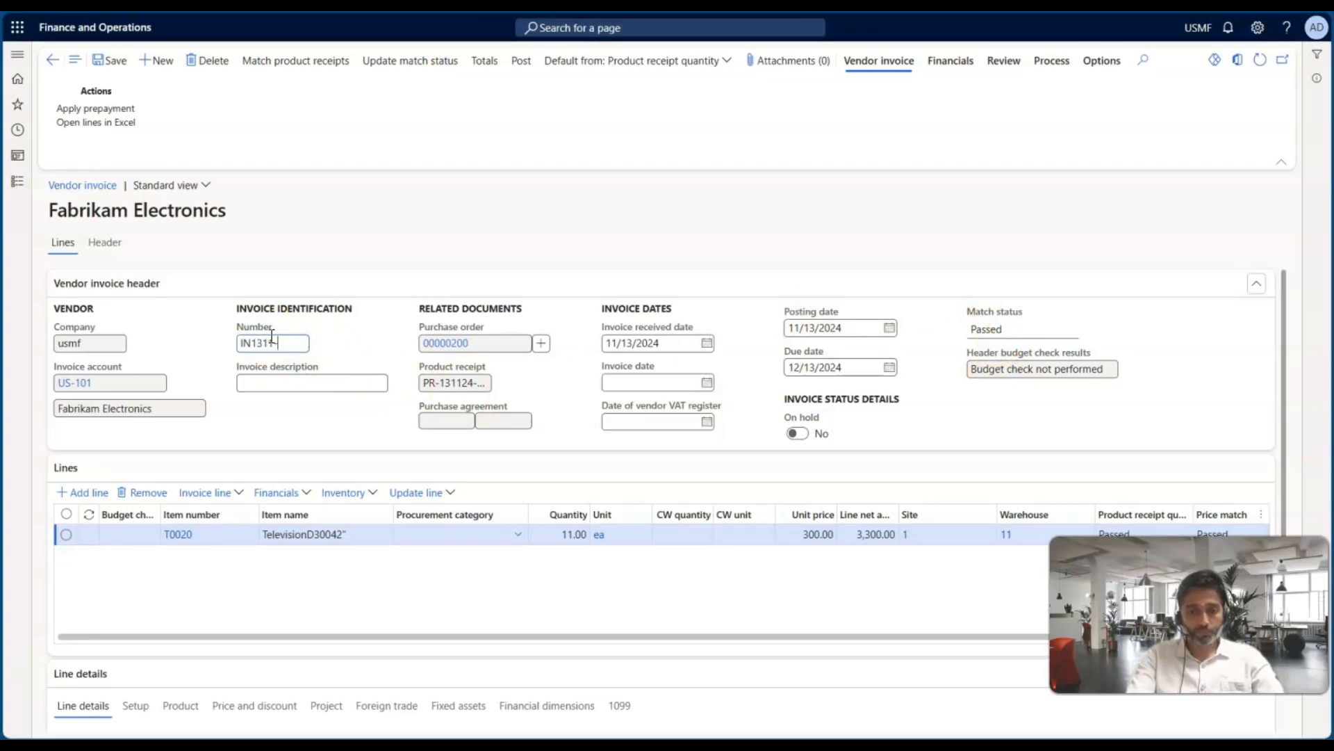
type("IN1311-01")
key("Tab")
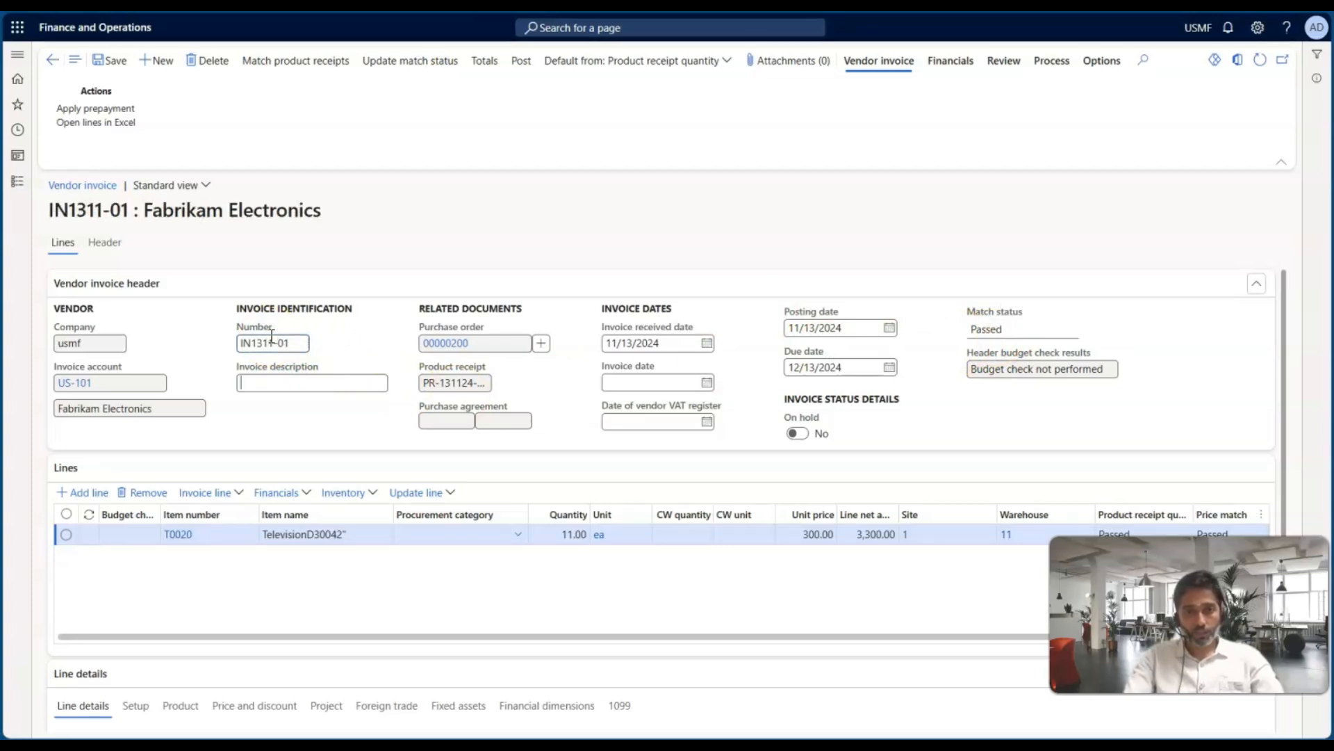
left_click(707, 382)
left_click(688, 501)
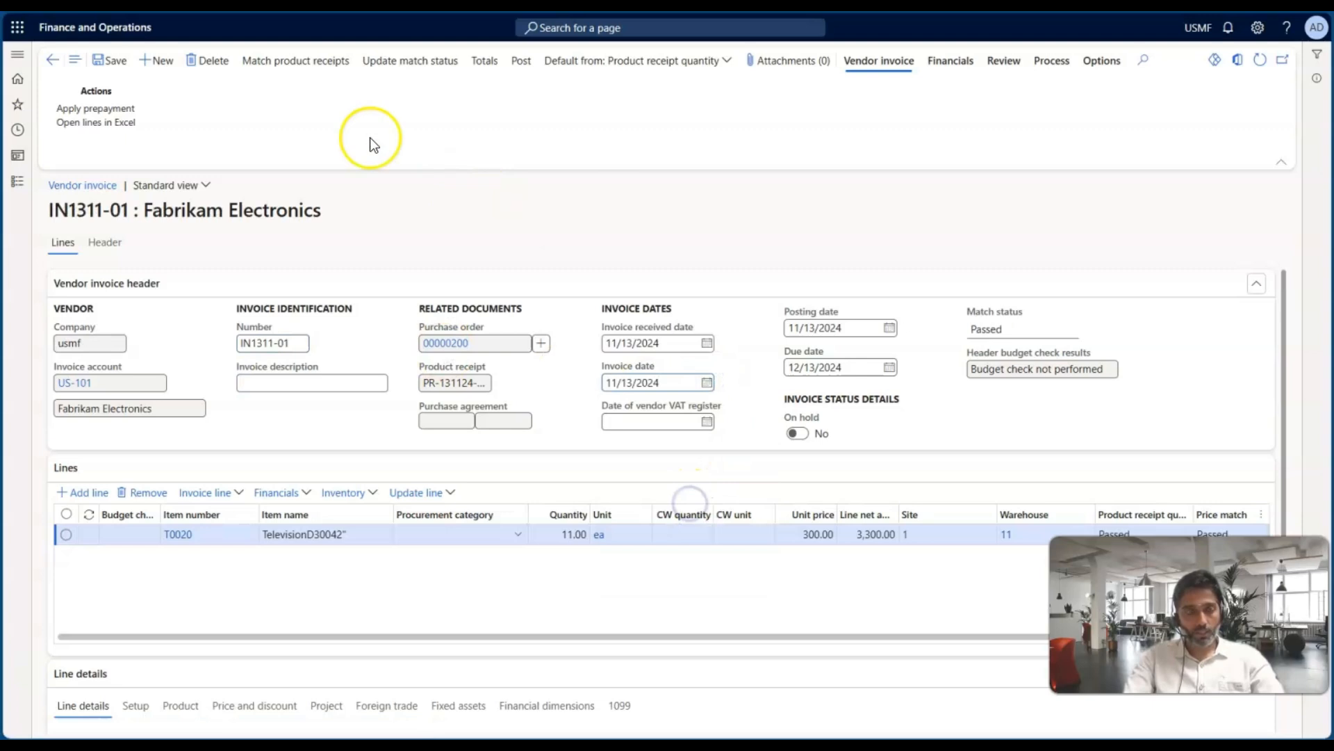
left_click(522, 64)
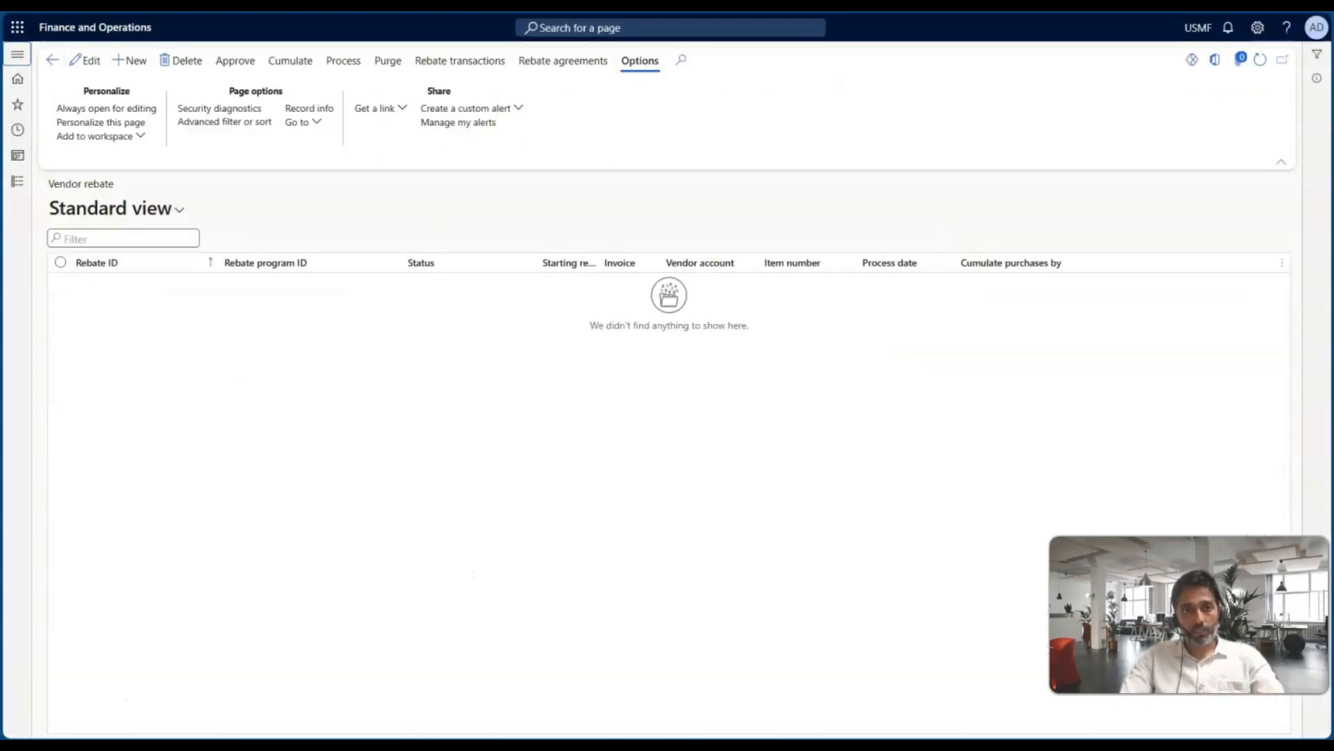
Open the US-101 purchase order's invoice journal and refresh the vendor rebate claims list
left_click(304, 320)
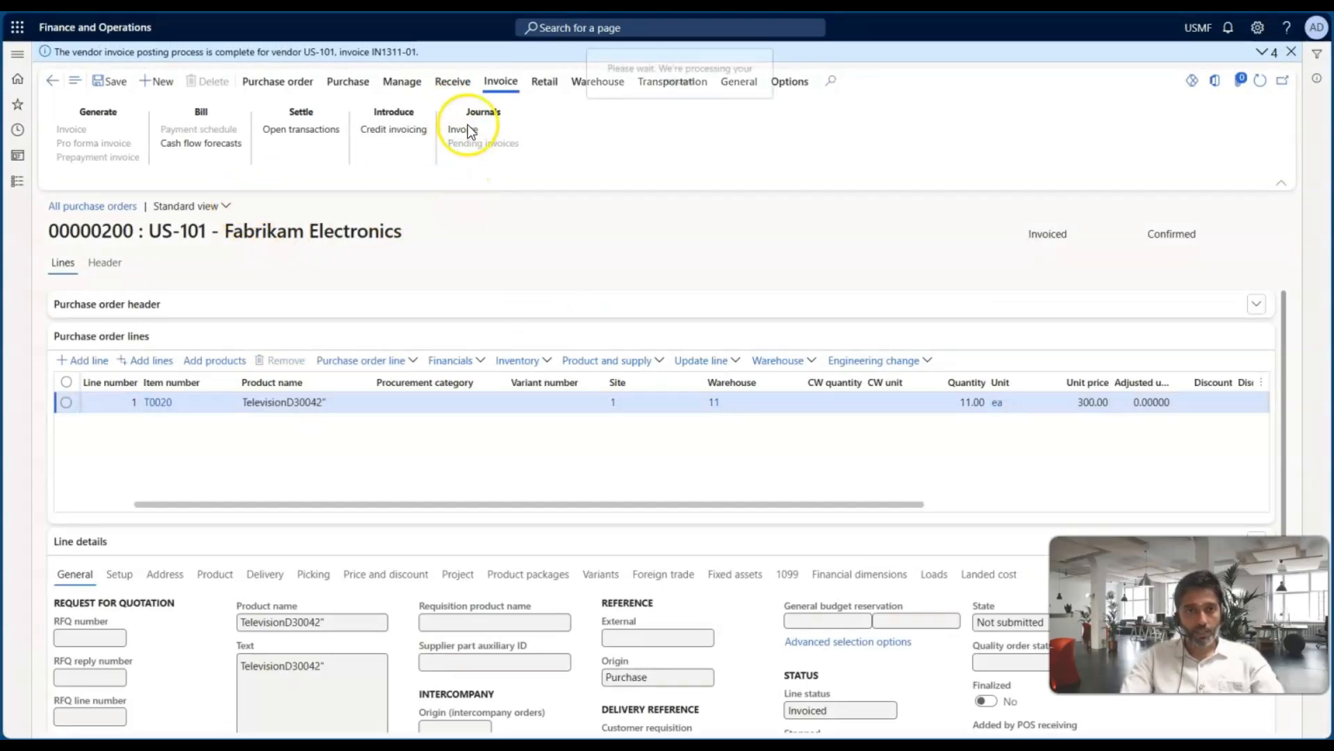
left_click(462, 130)
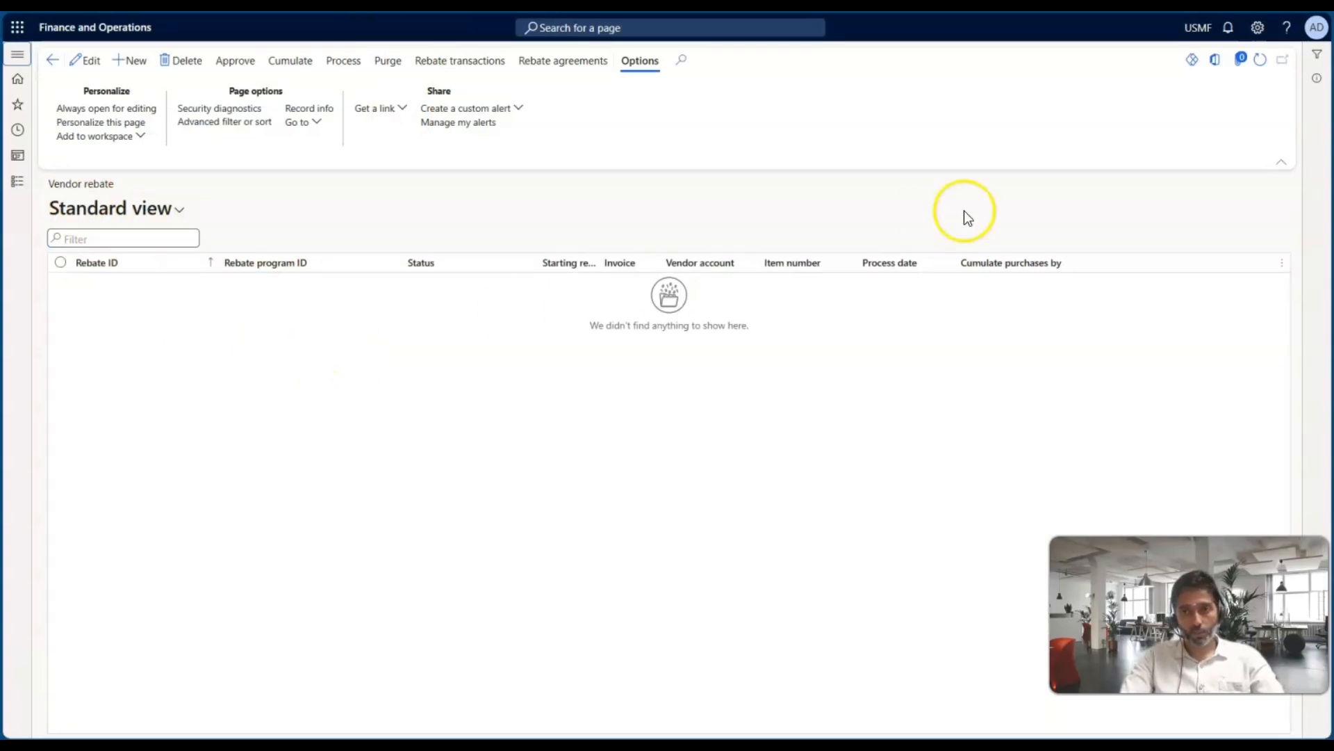
left_click(1261, 58)
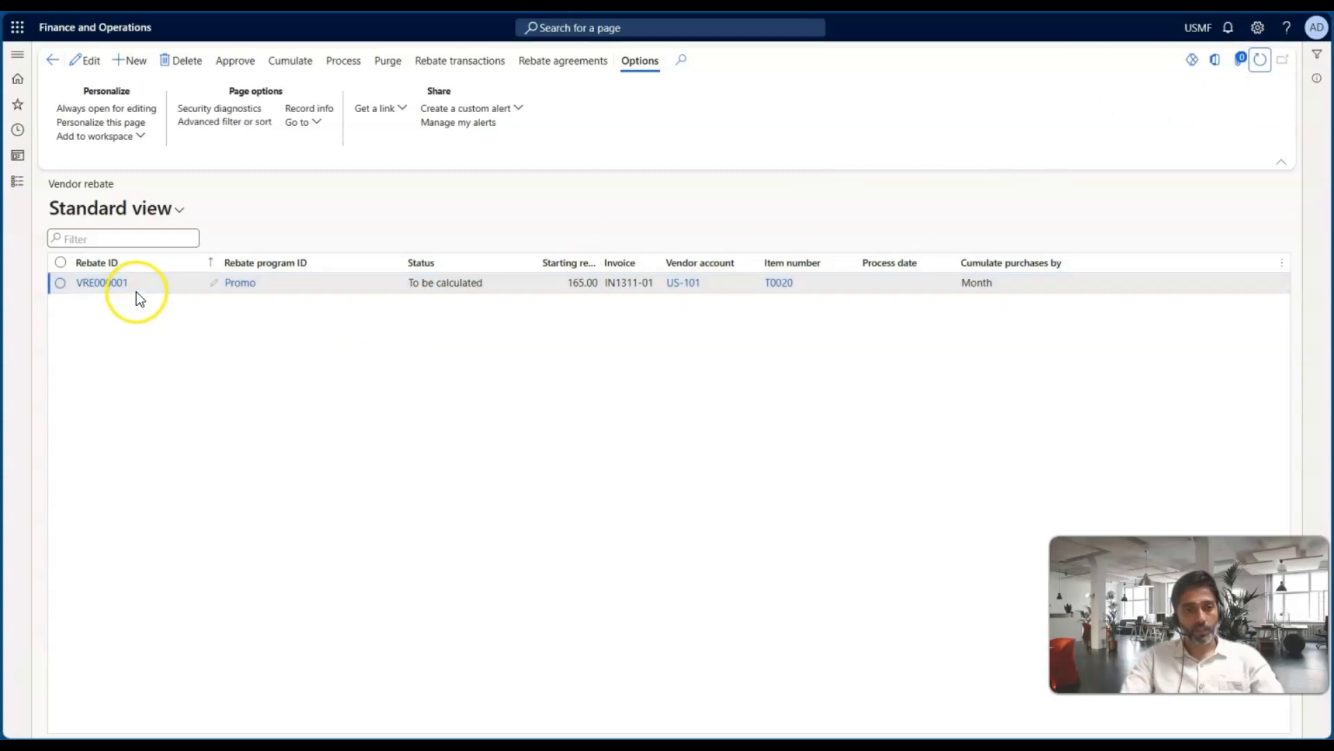
Widen the Starting rebate amount column and open the rebate claim for invoice IN1311-01
left_click(217, 300)
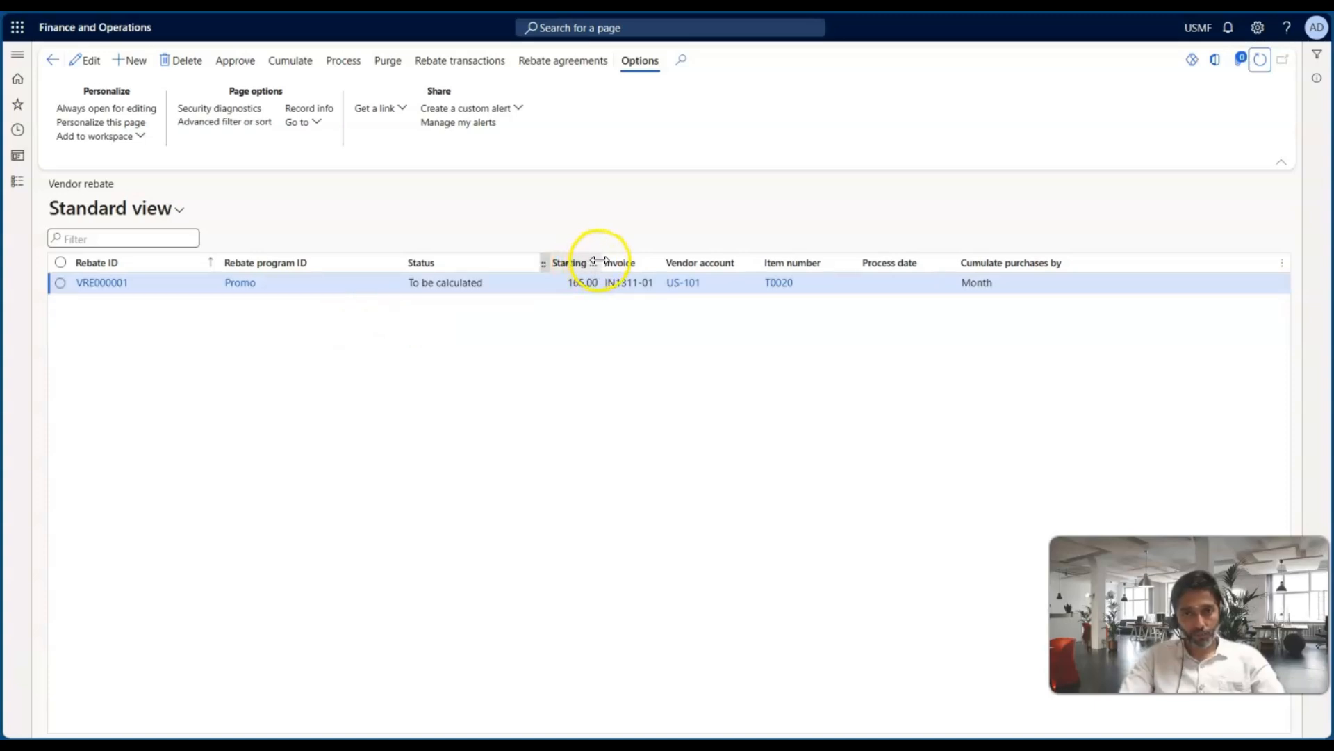
left_click_drag(599, 262, 684, 262)
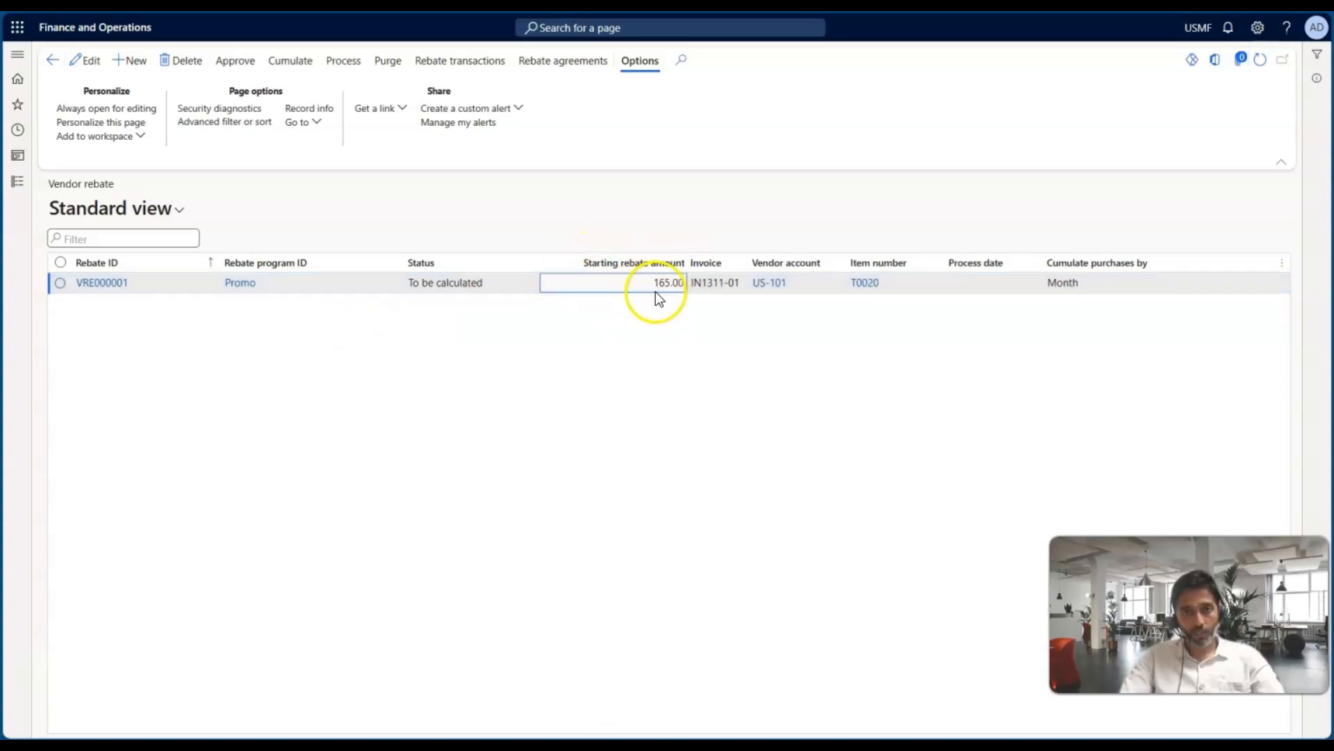
left_click(111, 286)
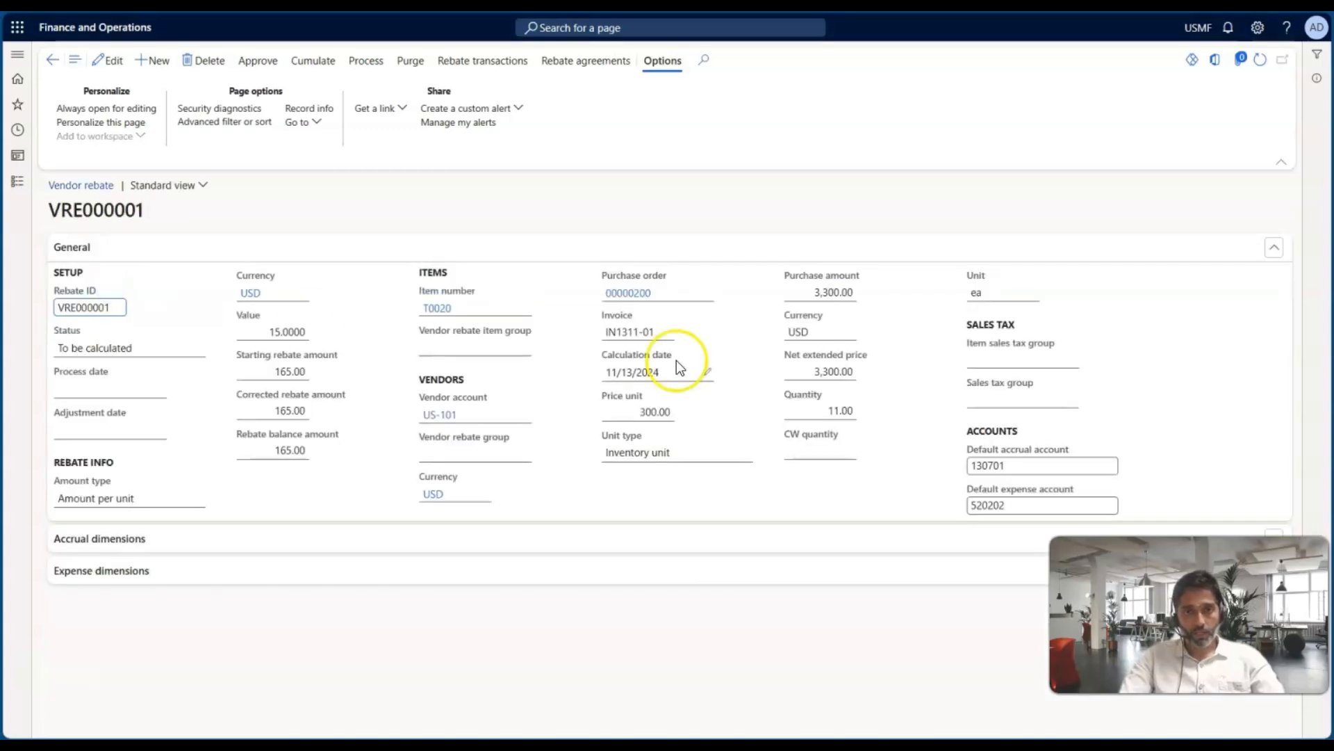
Check the rebate claim's purchase order number and amounts against the US-101 purchase order and return to the claims list
left_click(616, 304)
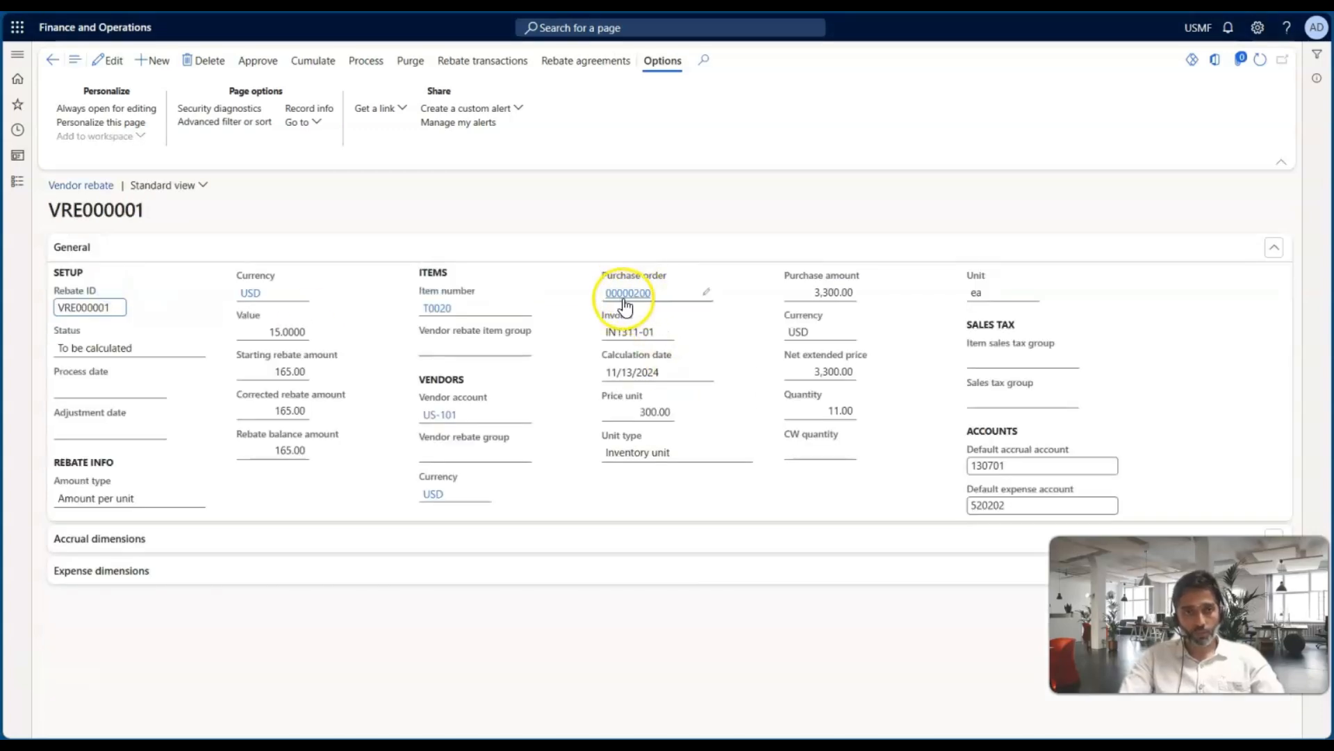
left_click(52, 60)
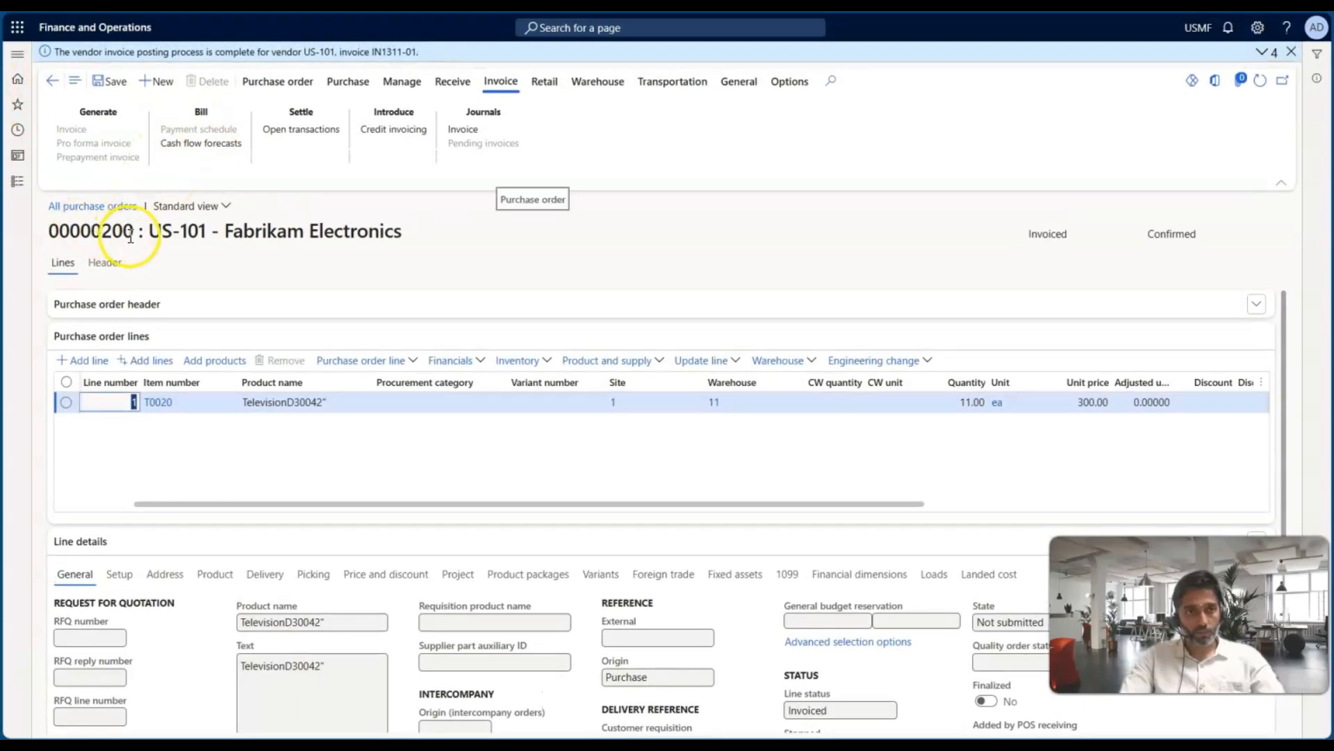
double_click(128, 232)
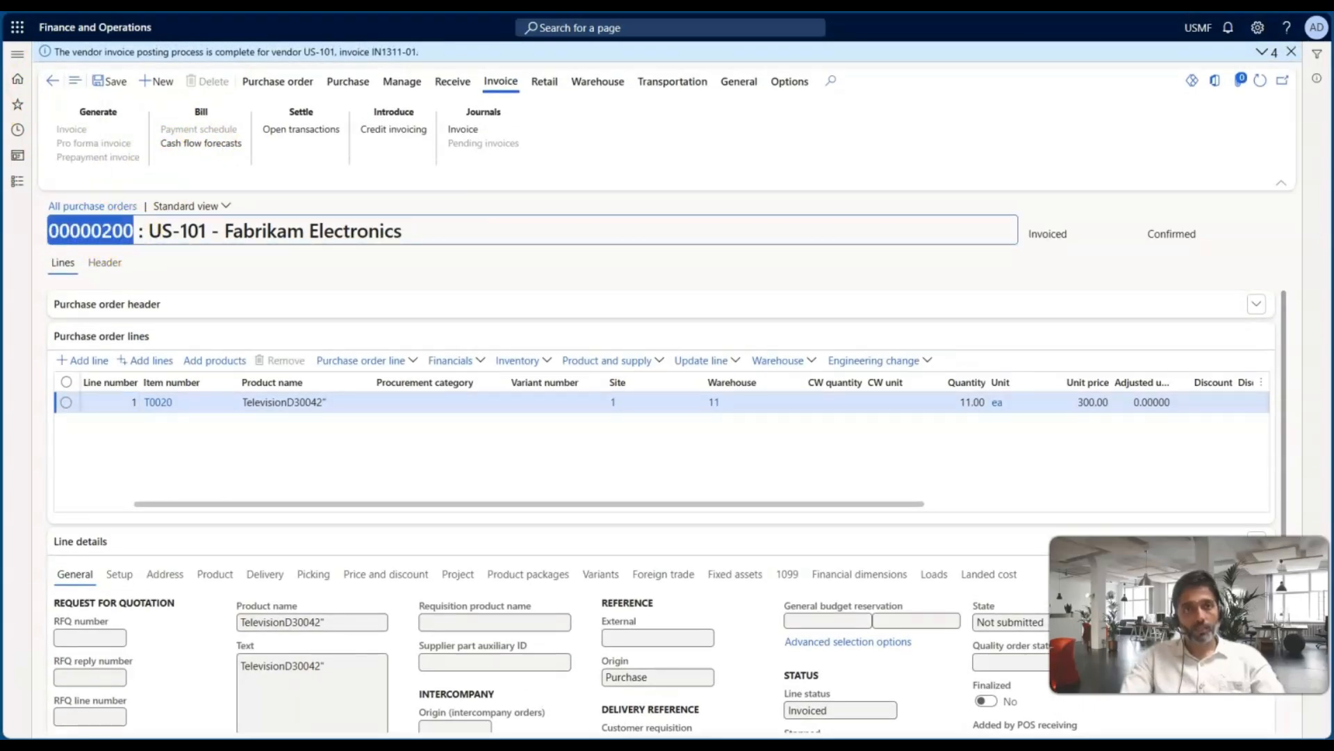
left_click(436, 182)
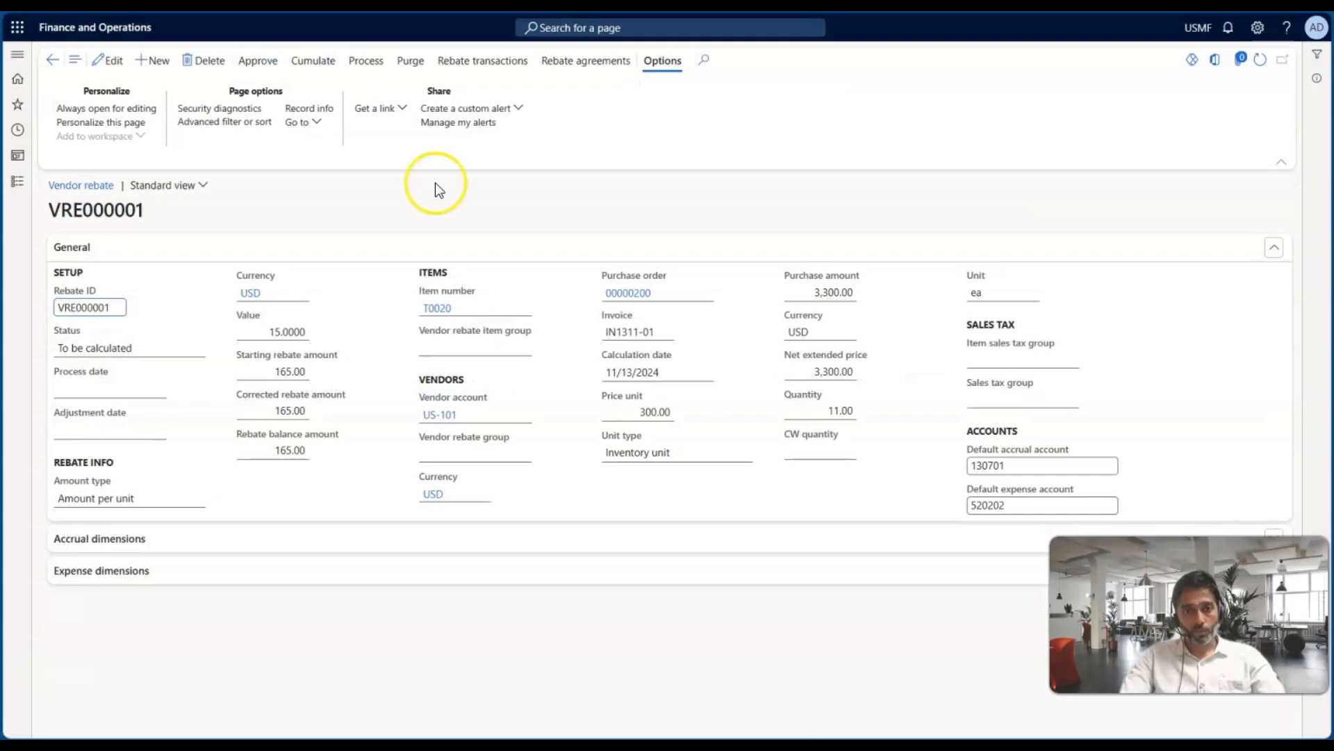
left_click(282, 356)
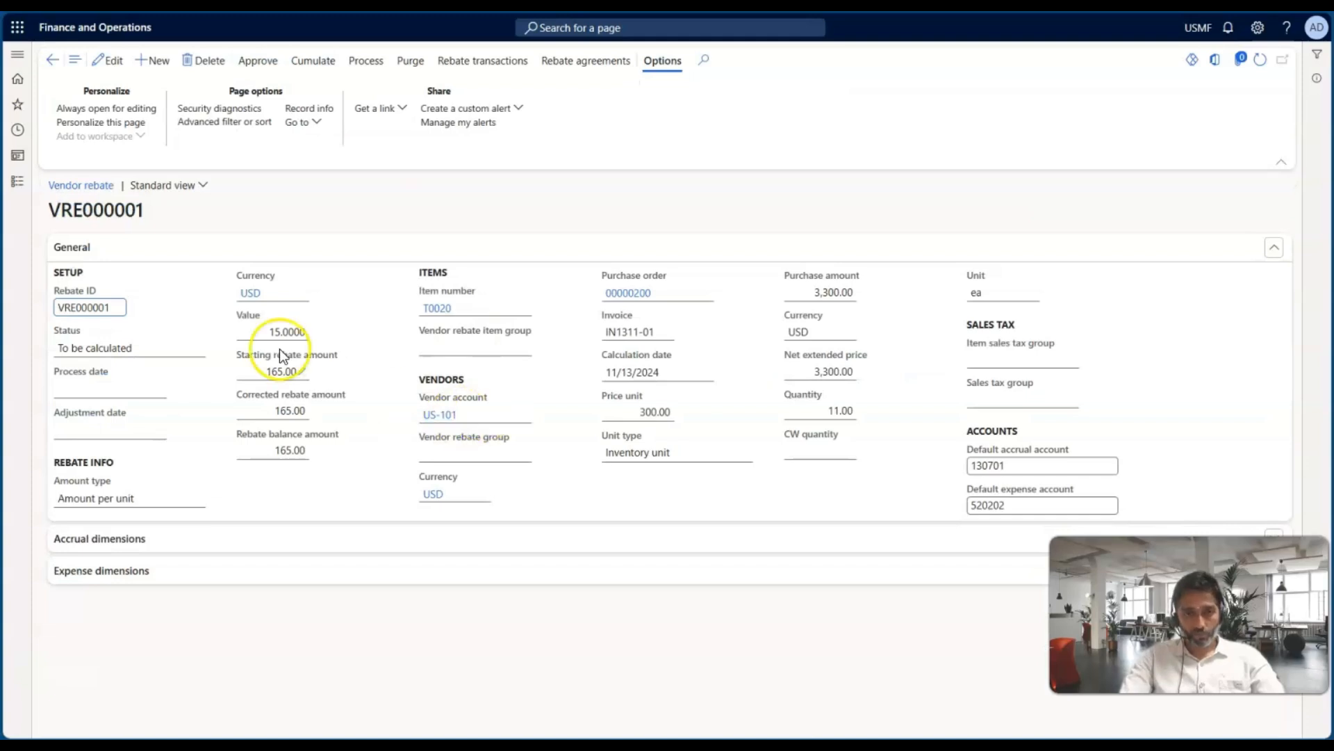
left_click(52, 60)
left_click(677, 369)
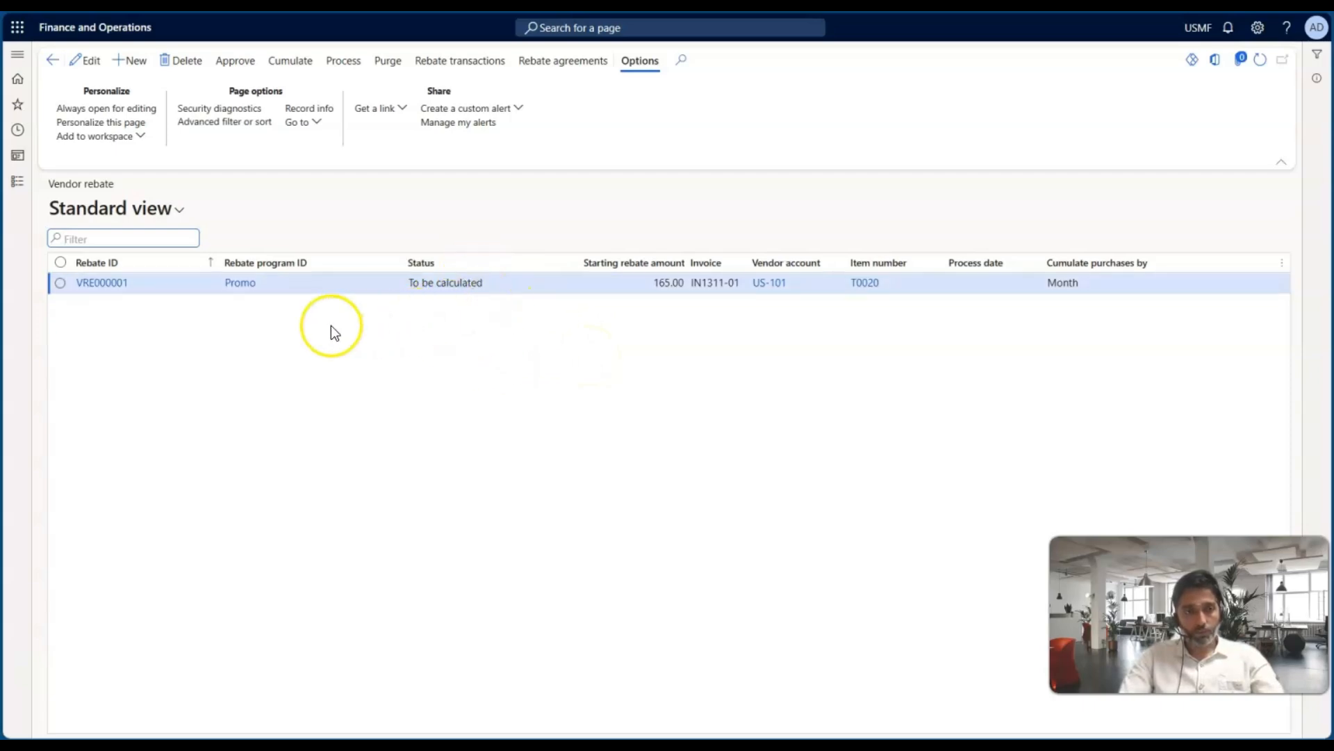
Review the claim statuses on the process flow slide and check the Cumulate purchases by setting in the vendor rebate agreements
key("alt+Tab")
key("alt+Tab")
key("alt+Tab")
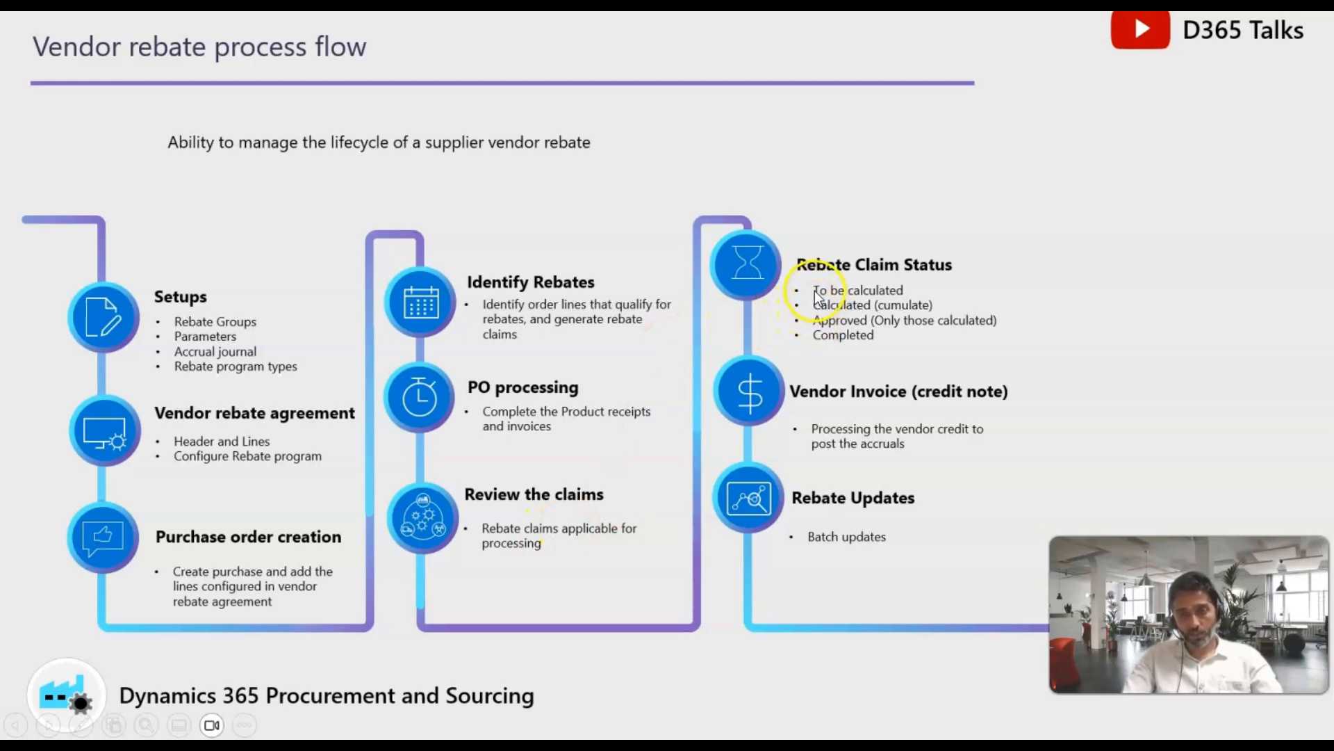
key("alt+Tab")
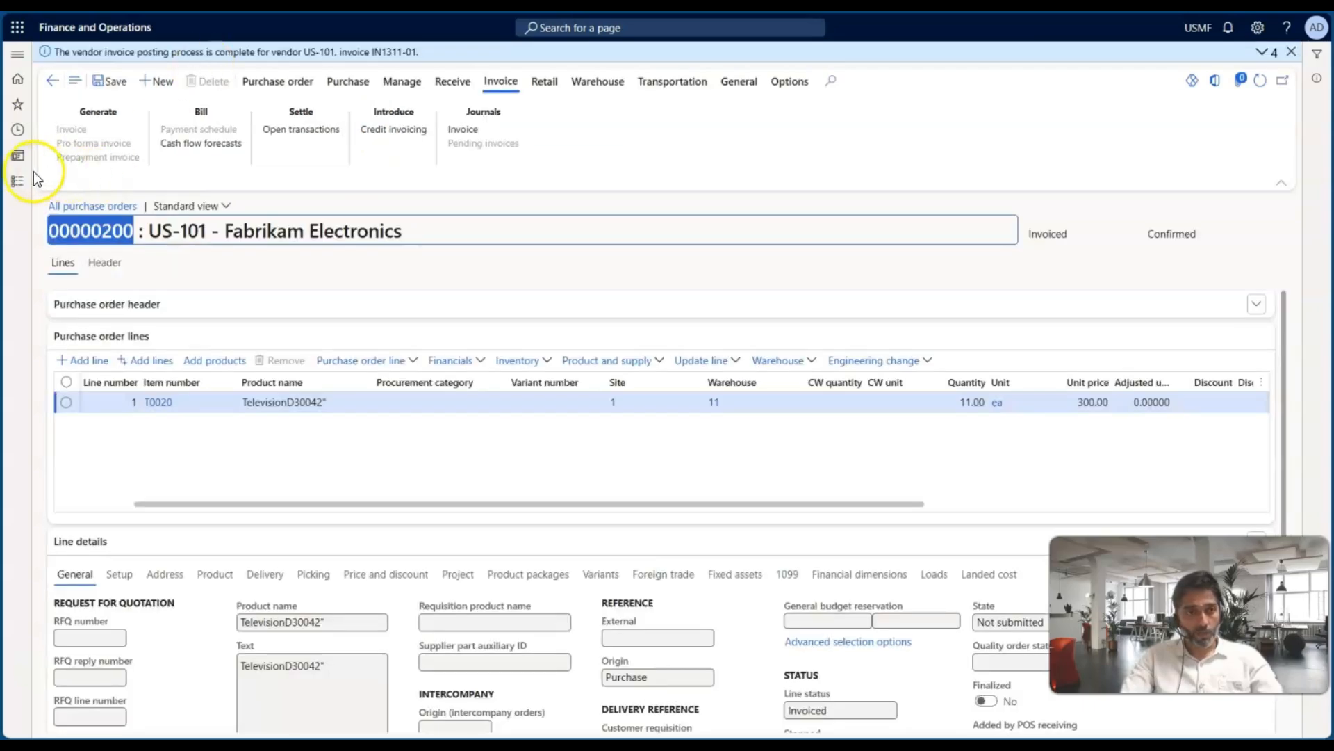
left_click(18, 181)
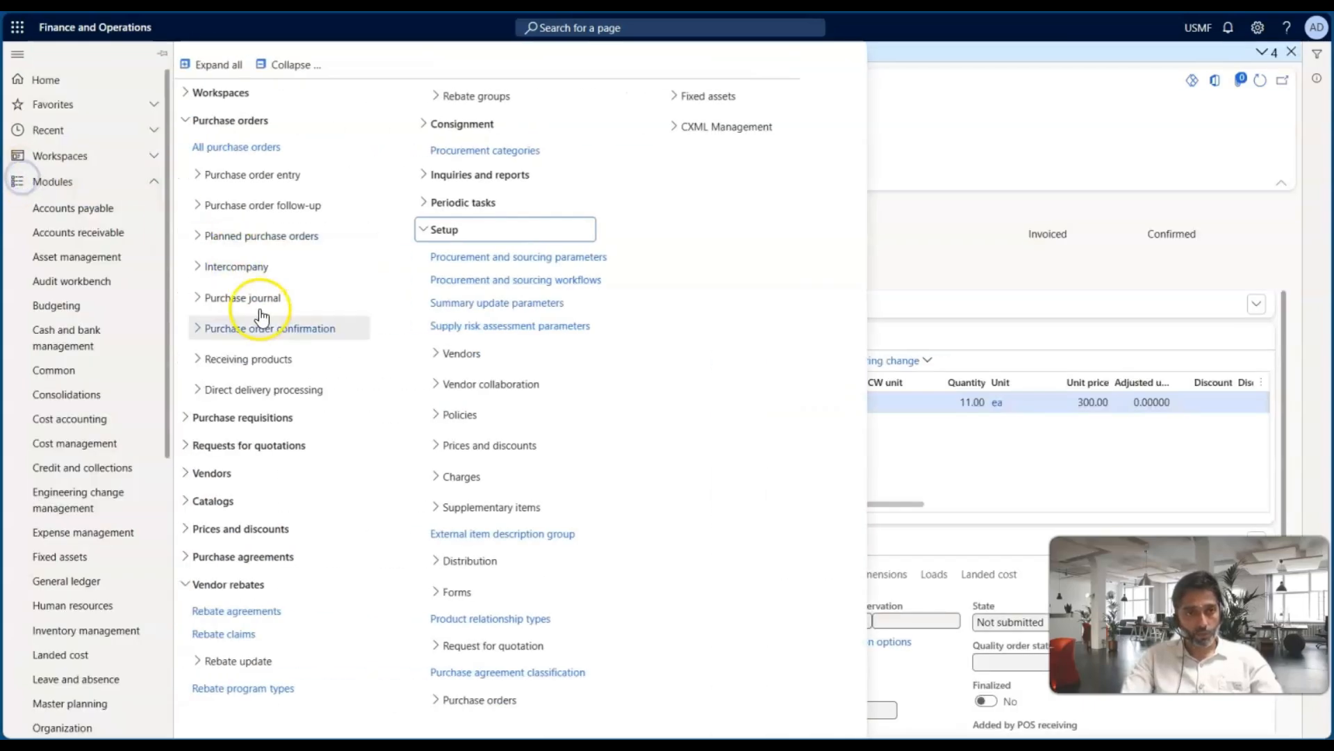
left_click(249, 621)
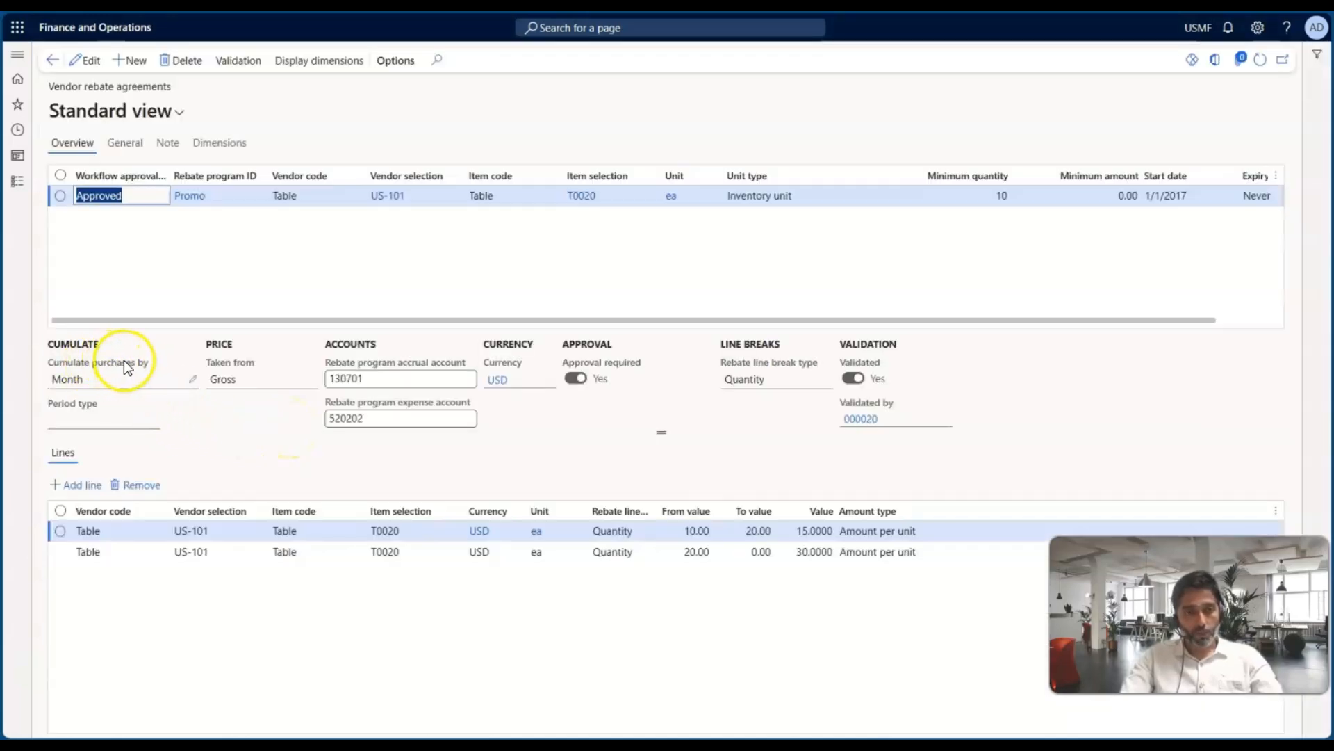
left_click(193, 379)
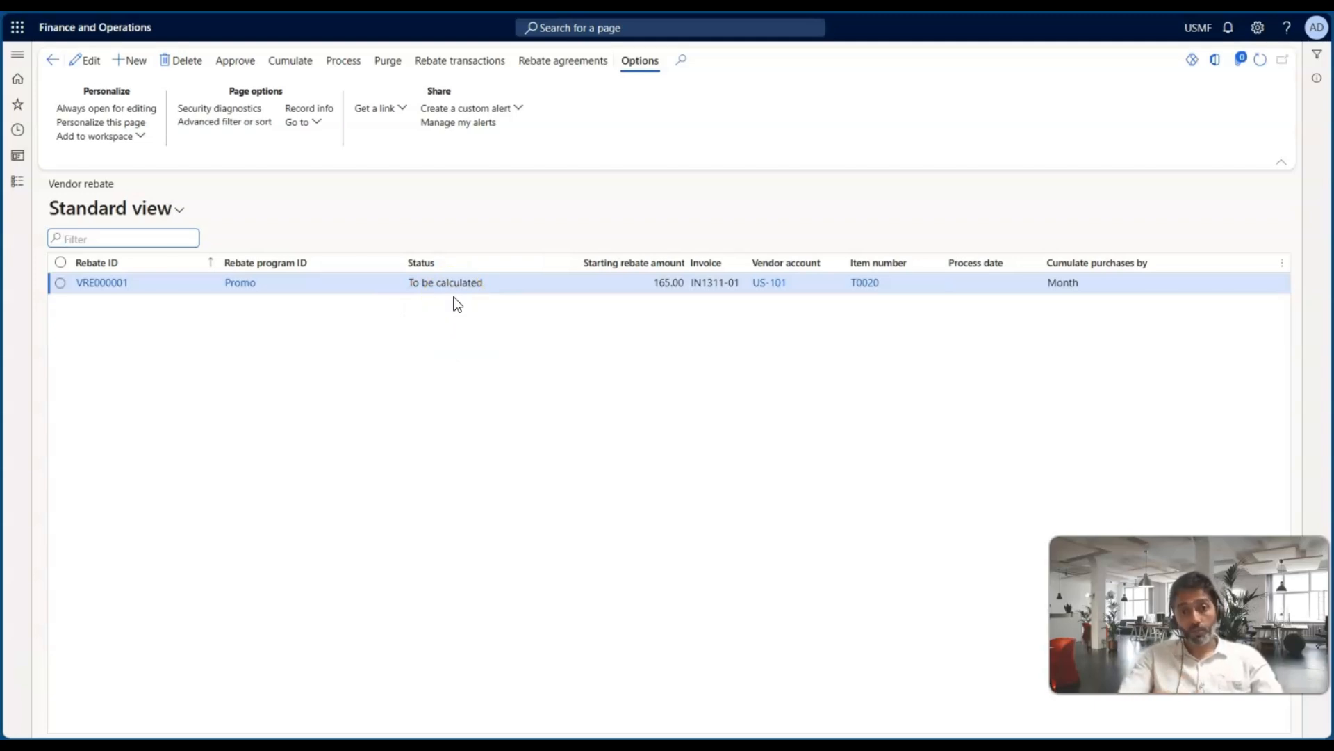
Compare the rebate claim's status in the claims list with the status sequence on the process flow slide
left_click(428, 282)
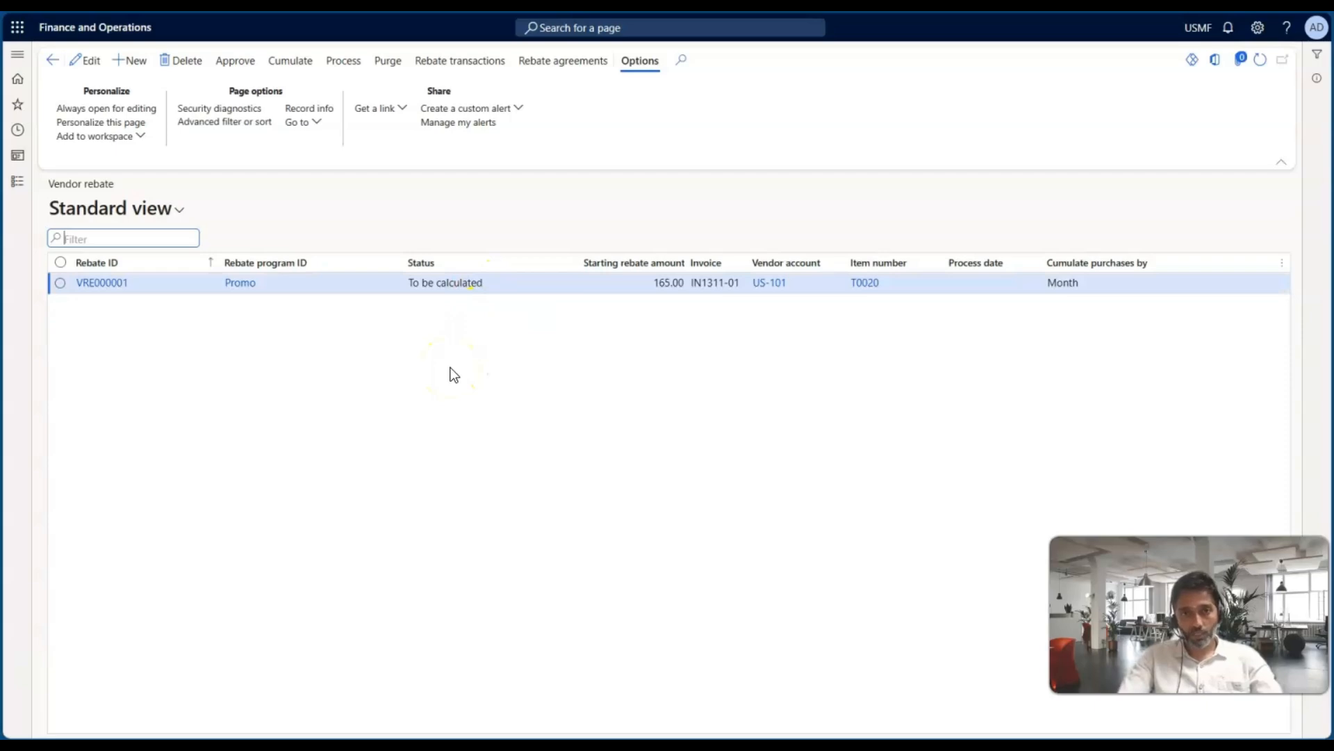
key("alt+Tab")
key("alt+Tab")
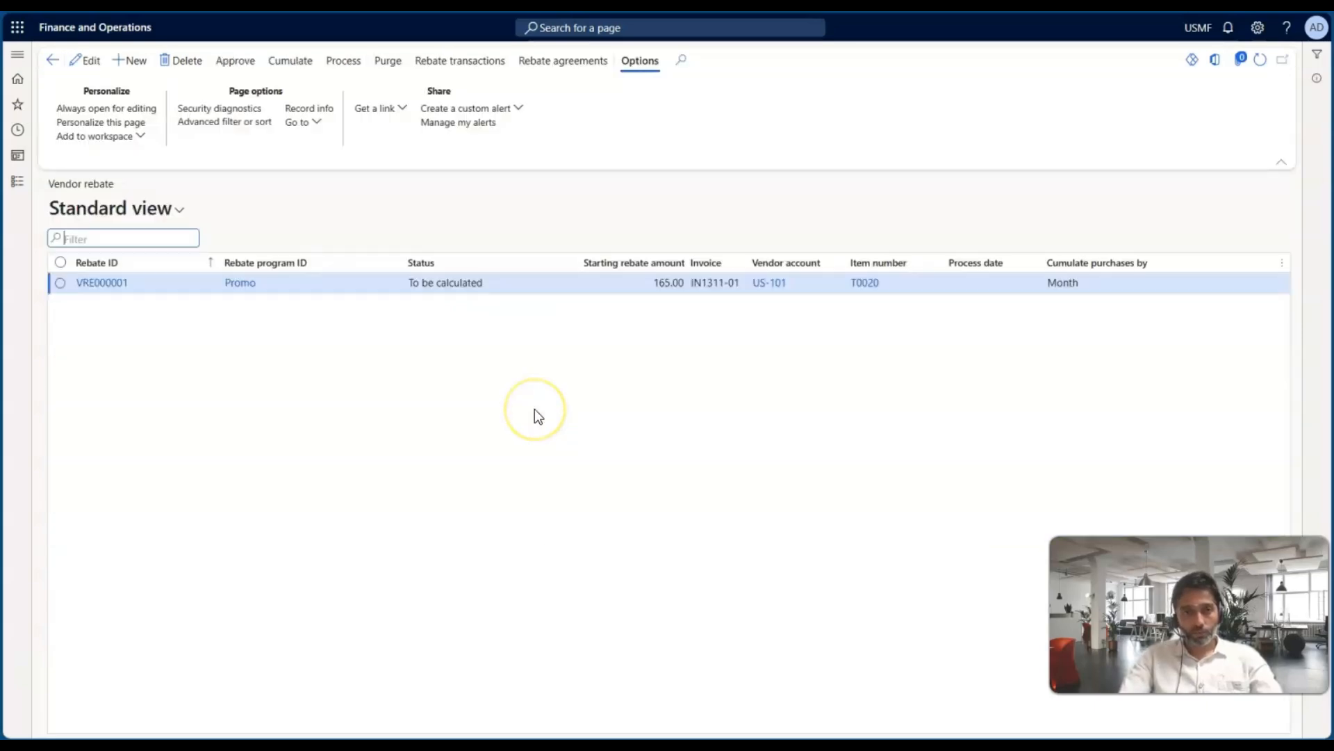
key("alt+Tab")
key("alt+Tab")
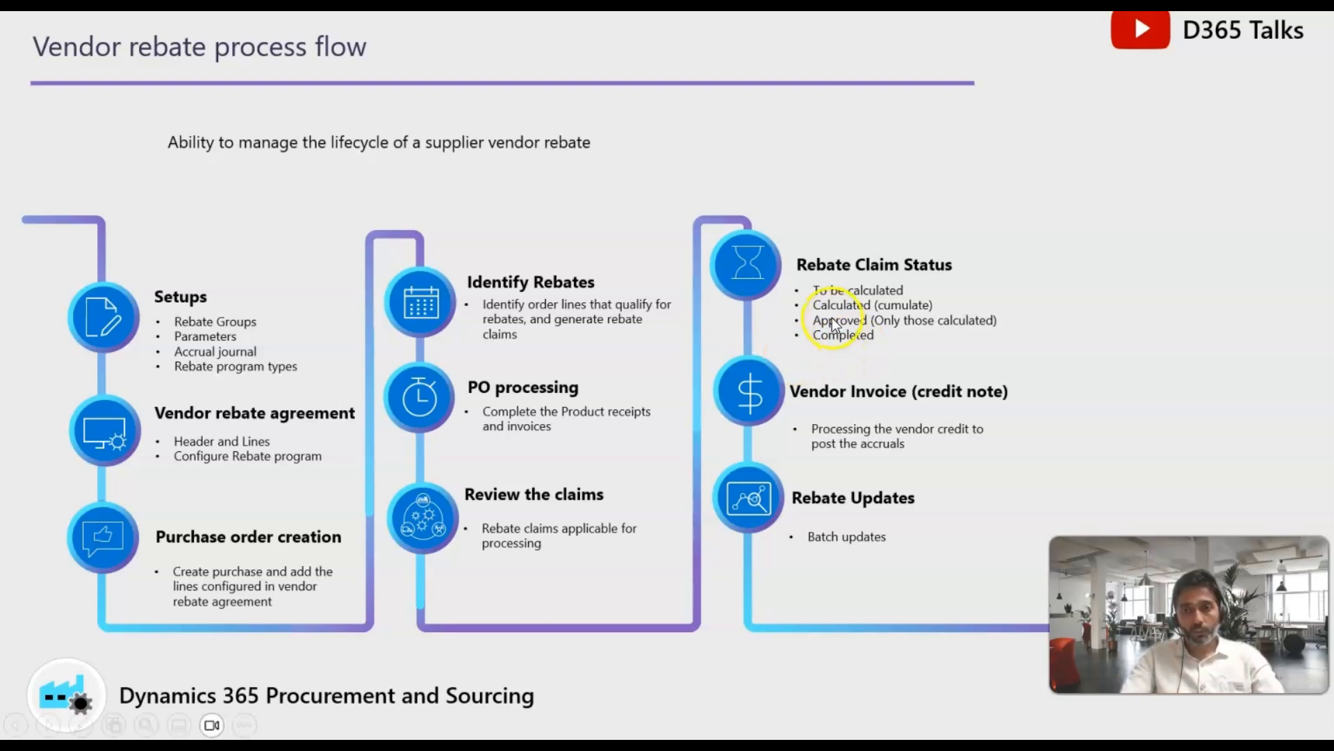
key("alt+Tab")
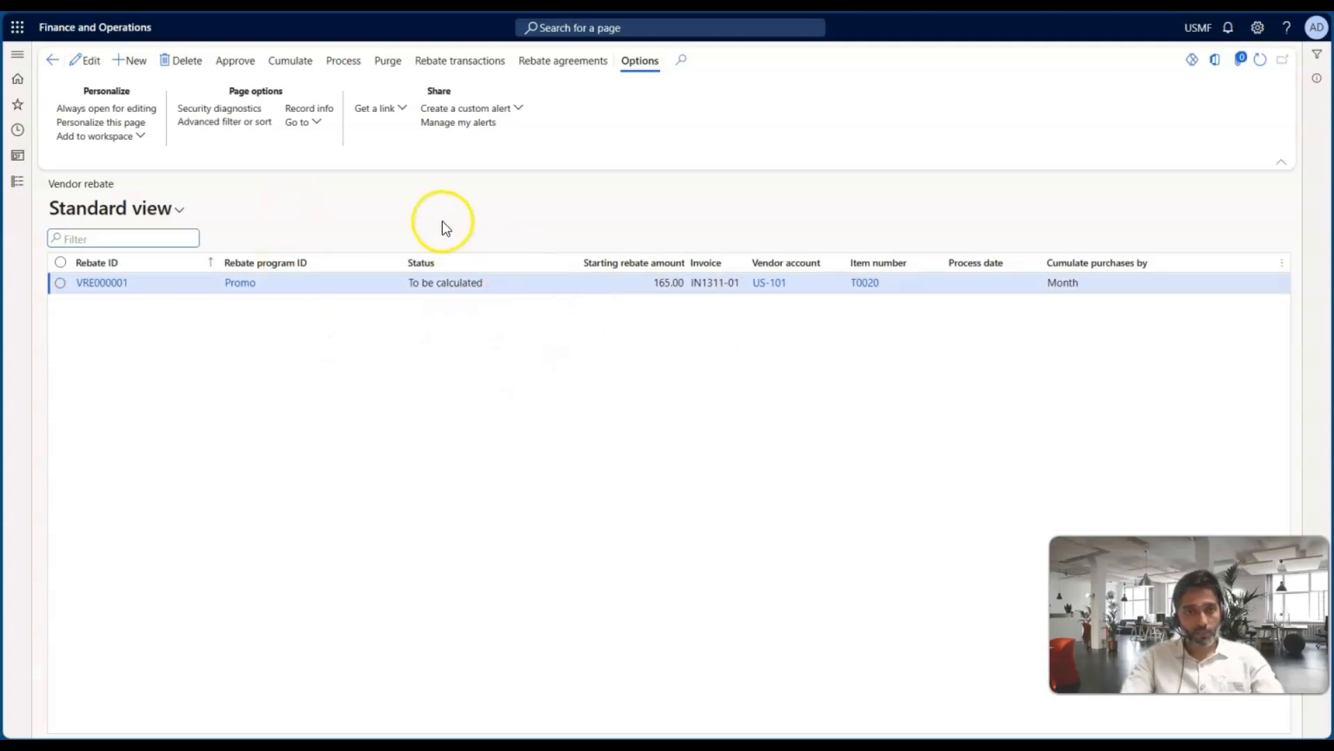
Cumulate the rebates for vendor US-101 without a start or end date and check the claim's status
left_click(292, 60)
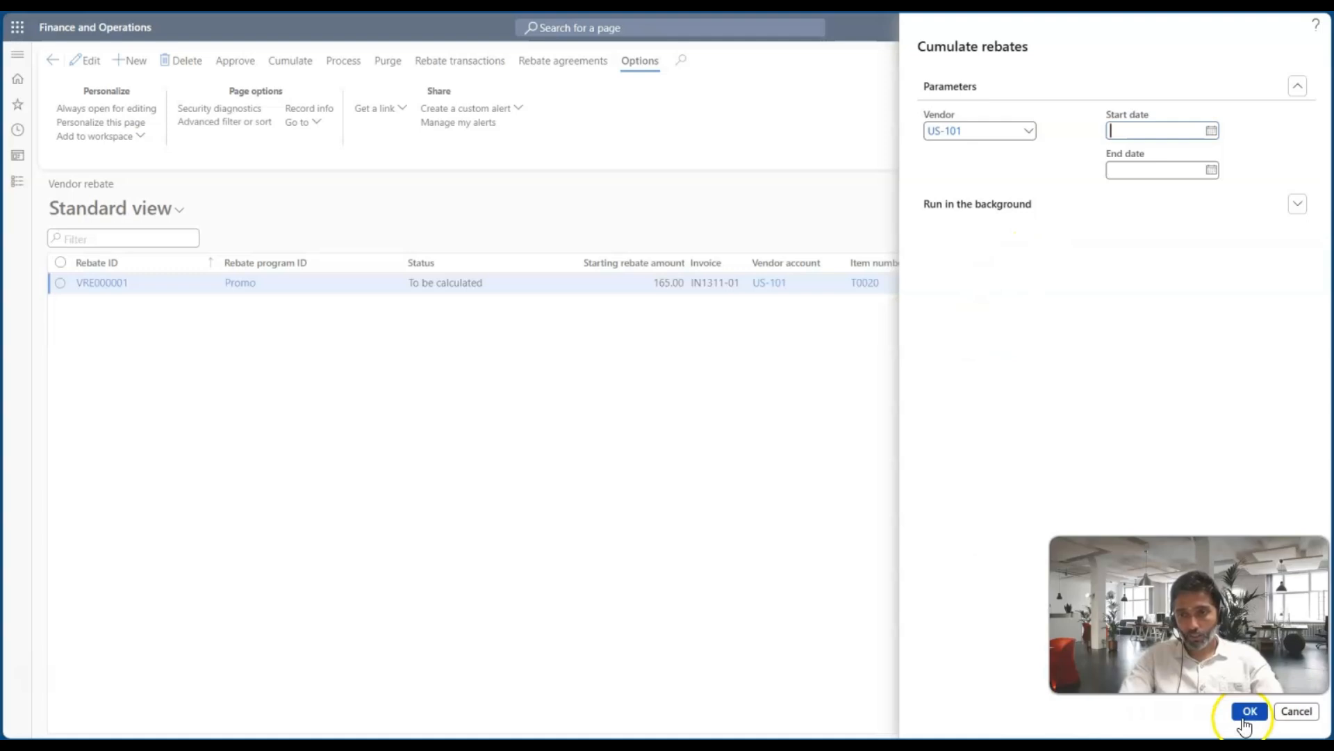
left_click(1244, 721)
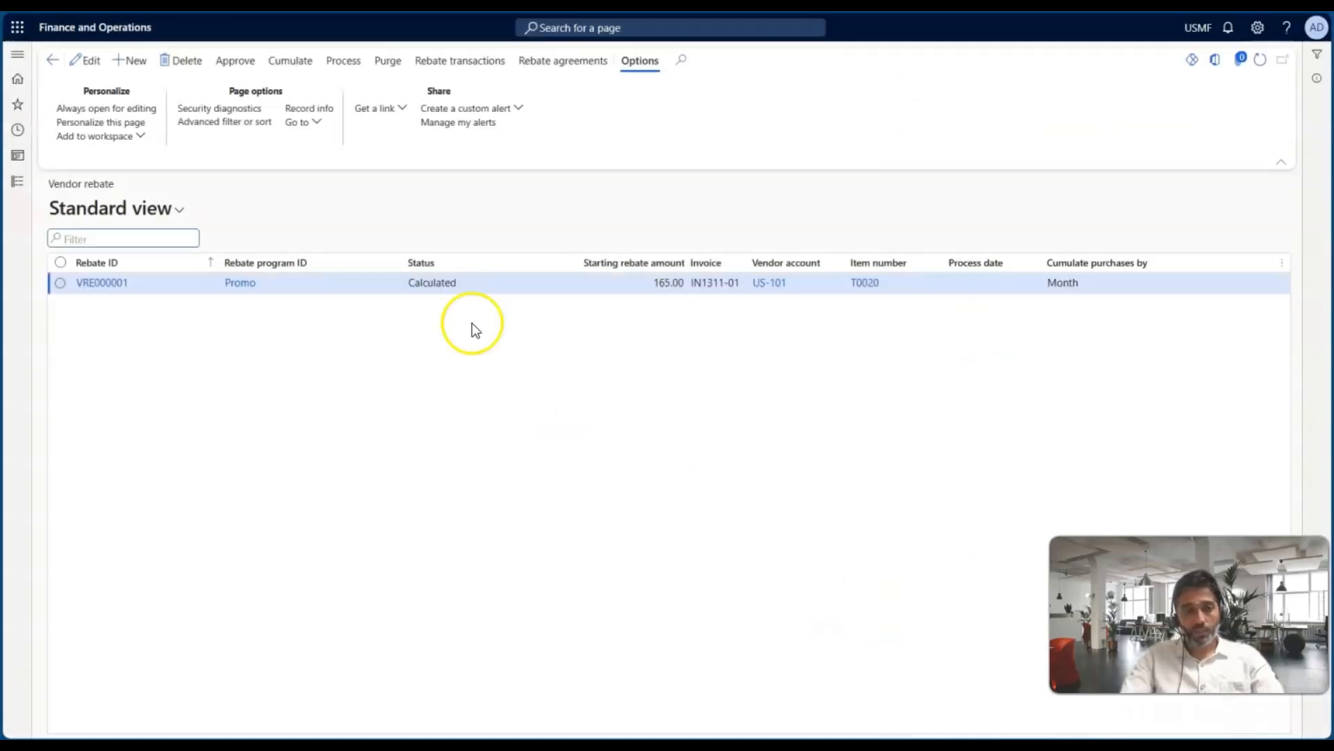
left_click(468, 289)
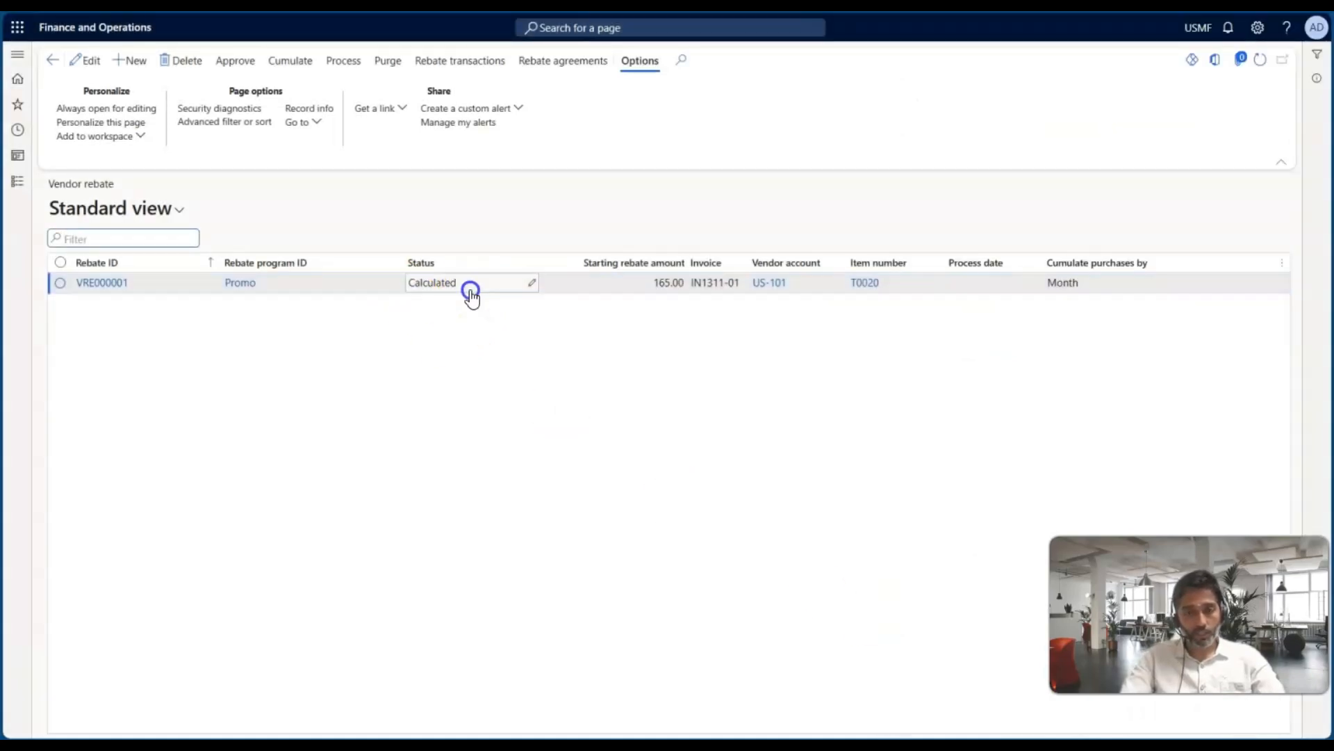
double_click(412, 292)
left_click(429, 335)
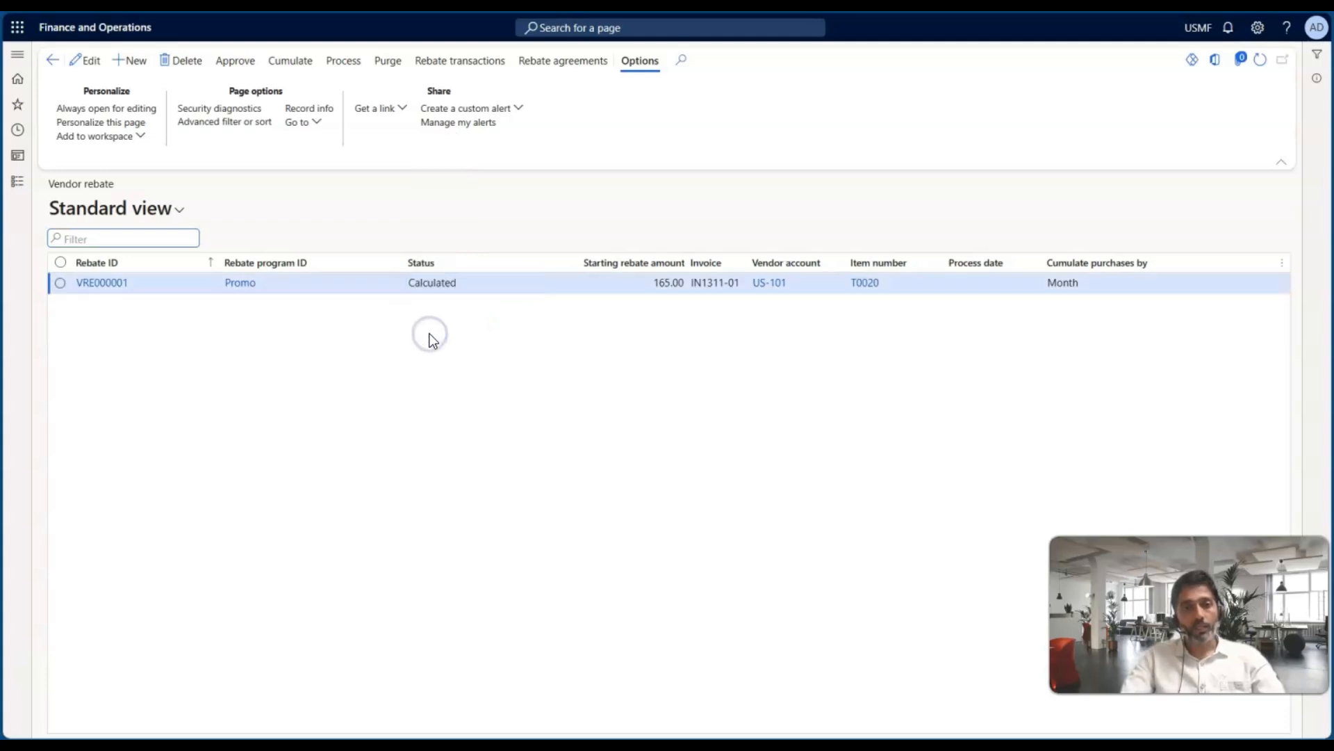
left_click(425, 326)
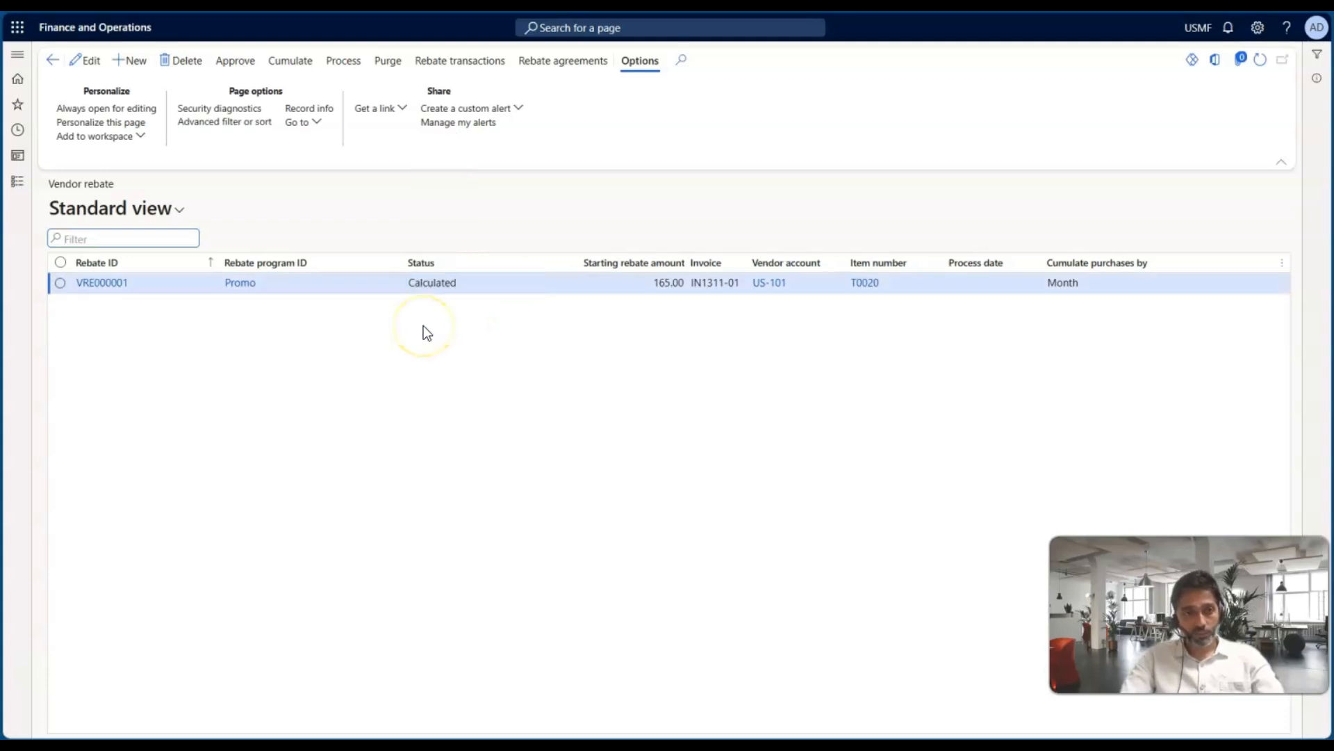
Approve the calculated rebate claim for vendor US-101, leaving the vendor rebate group empty
key("alt+Tab")
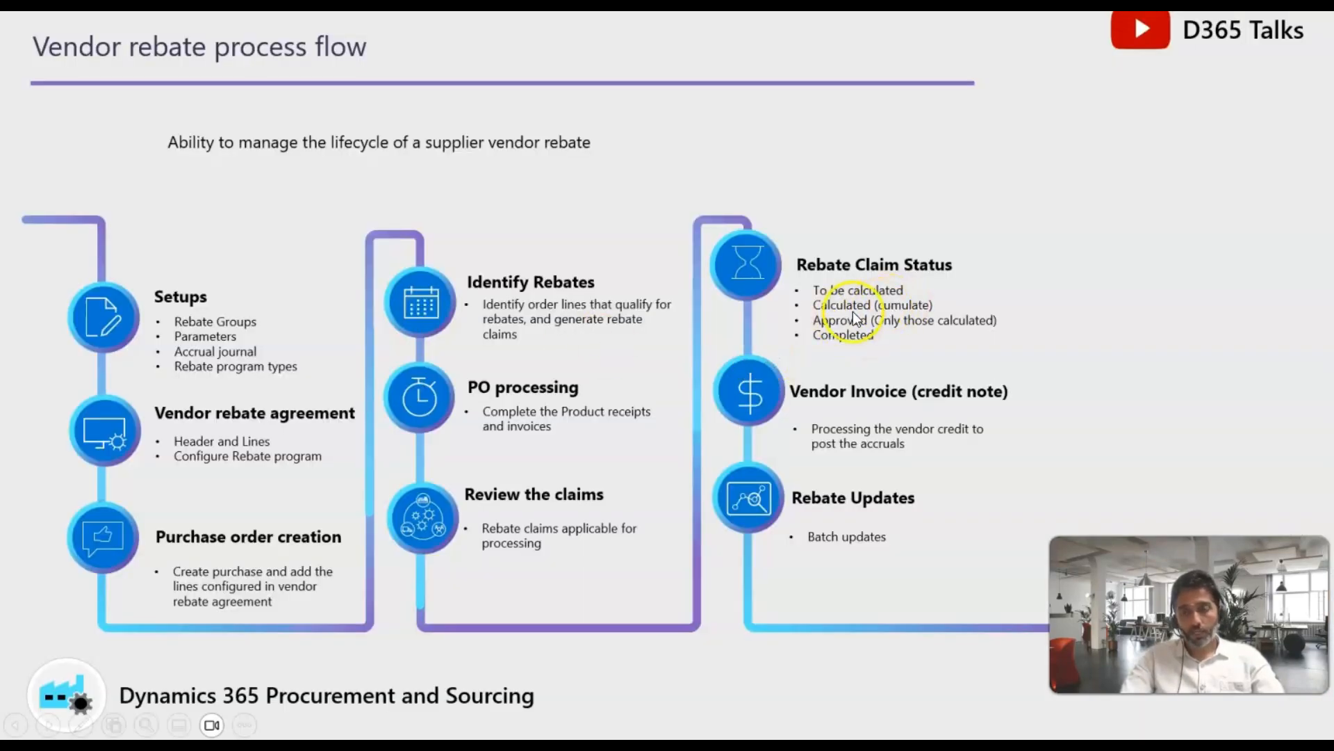
key("alt+Tab")
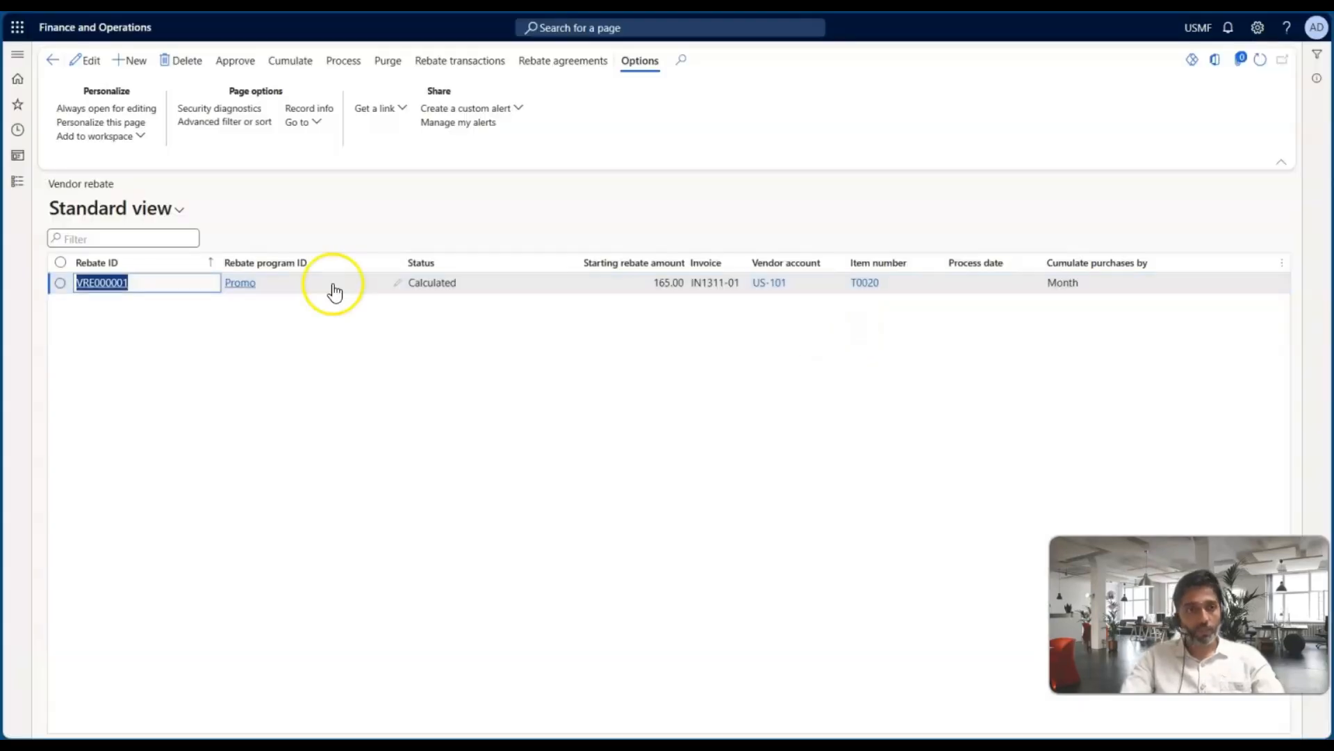
left_click(388, 287)
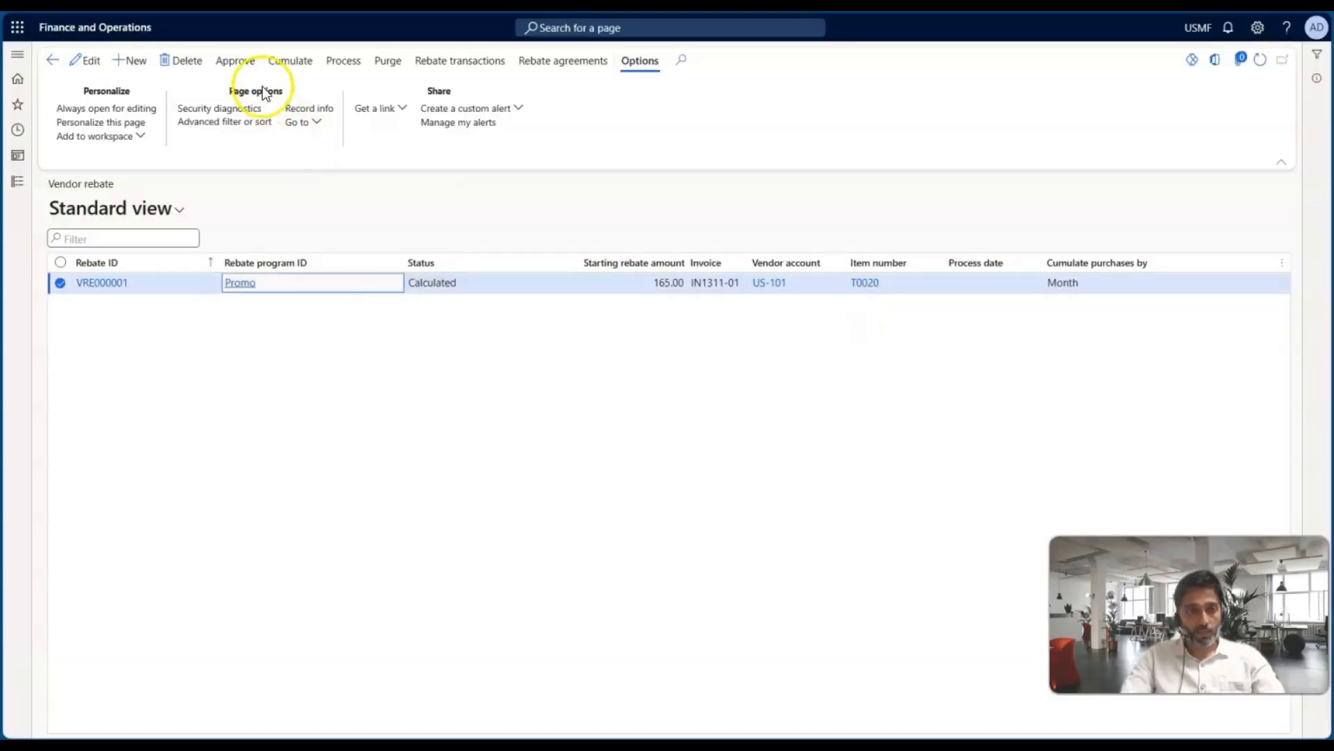
left_click(240, 63)
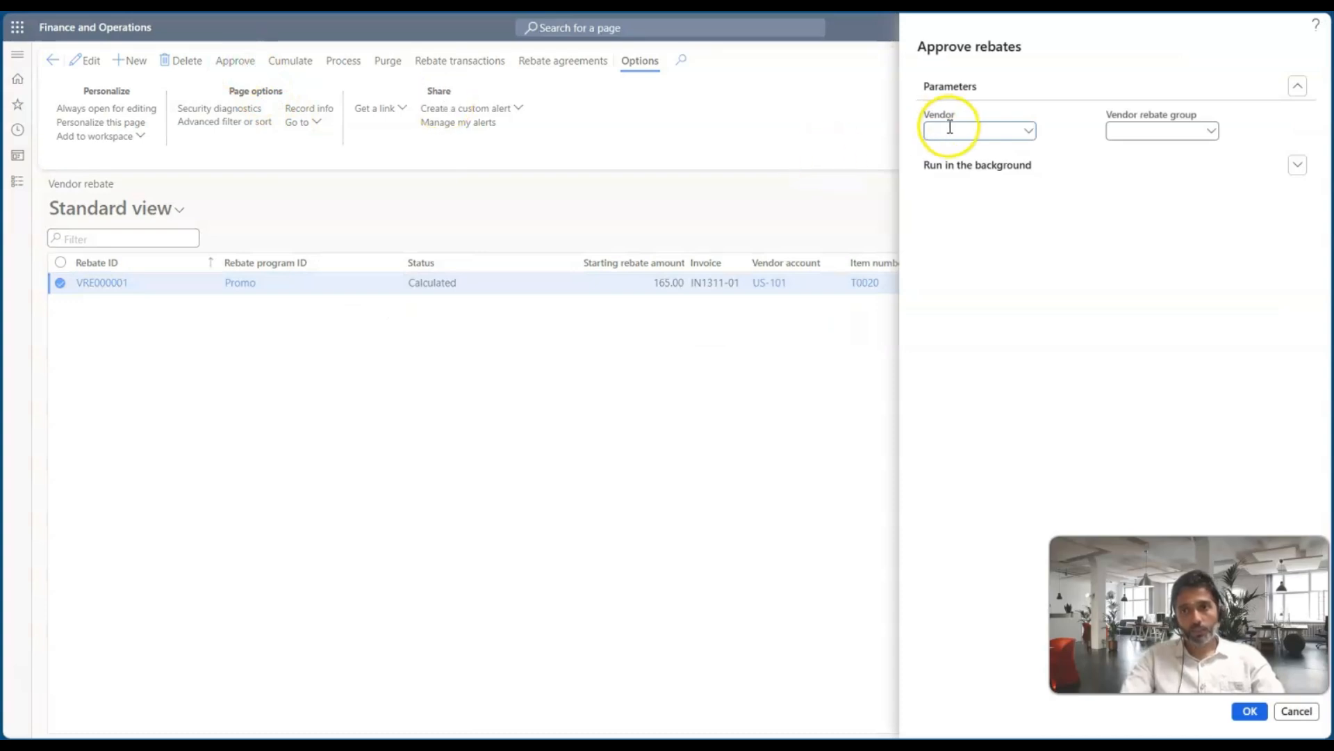
type("US-101")
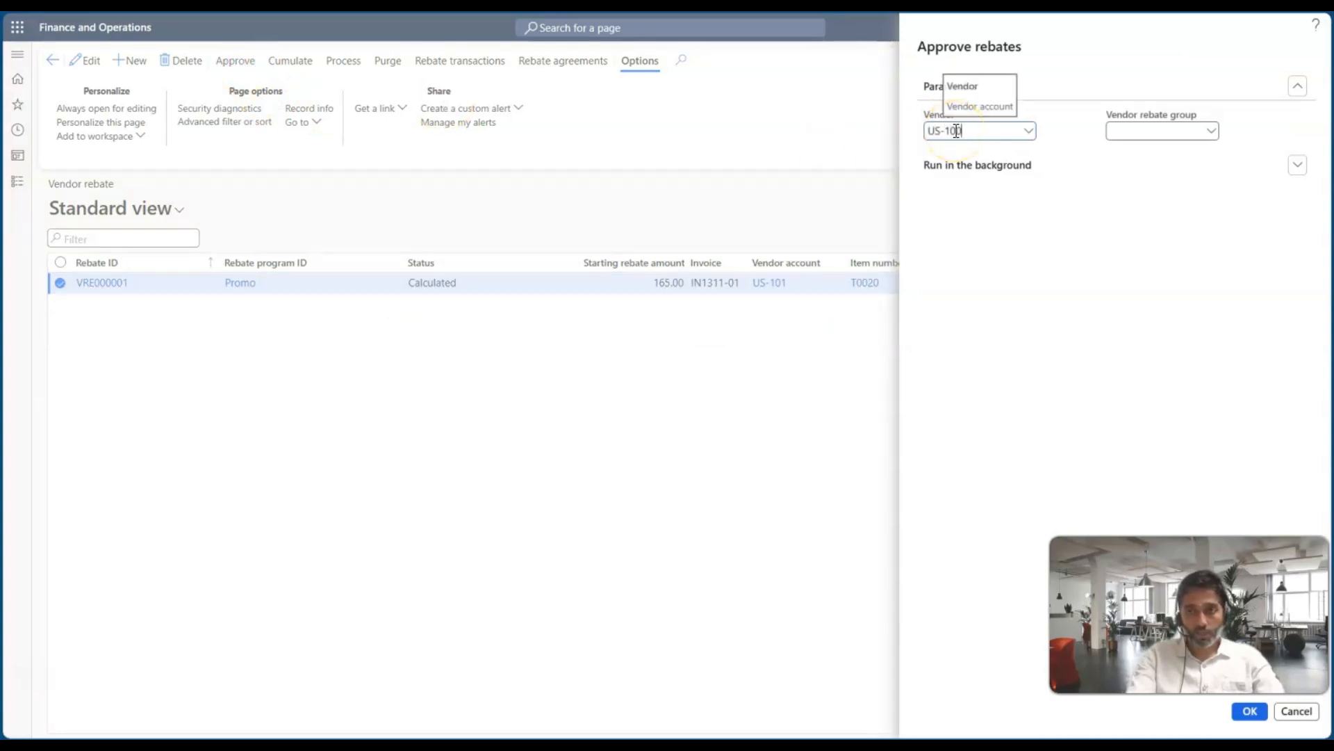
left_click(1177, 131)
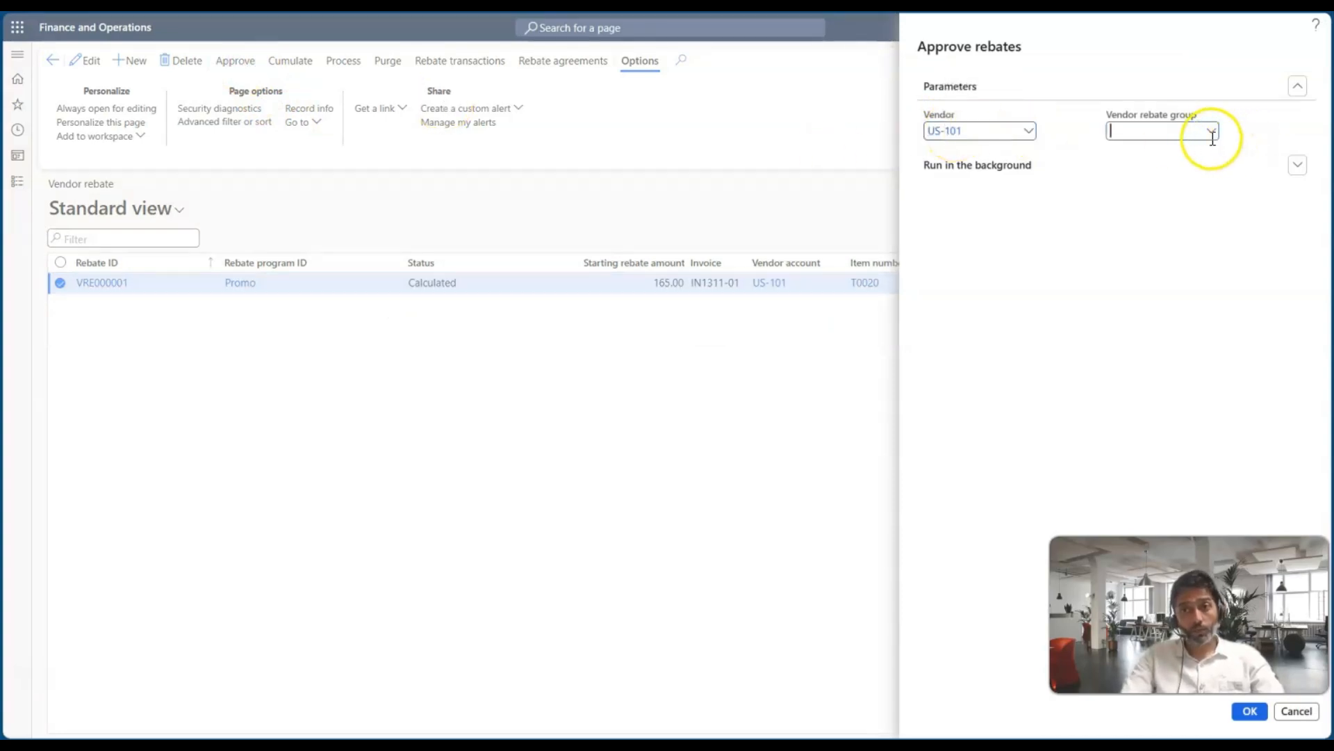
left_click(1210, 132)
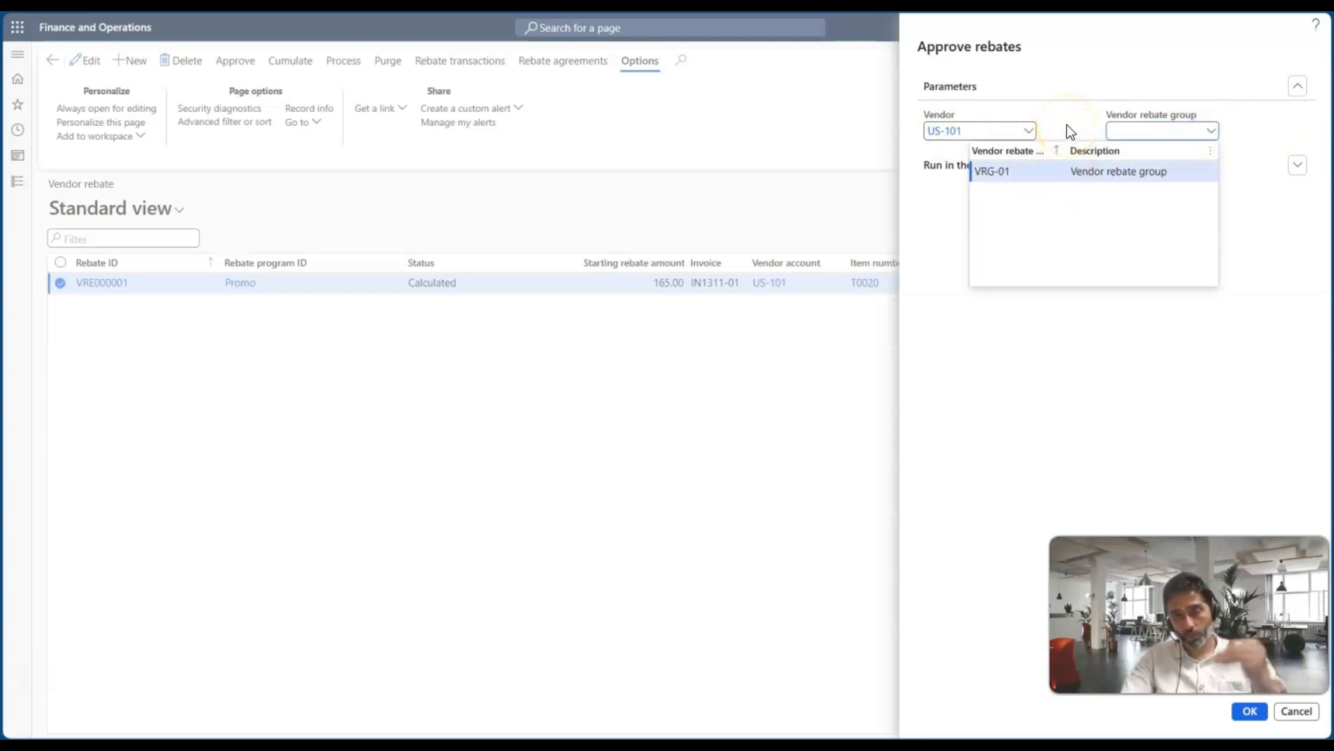
left_click(707, 430)
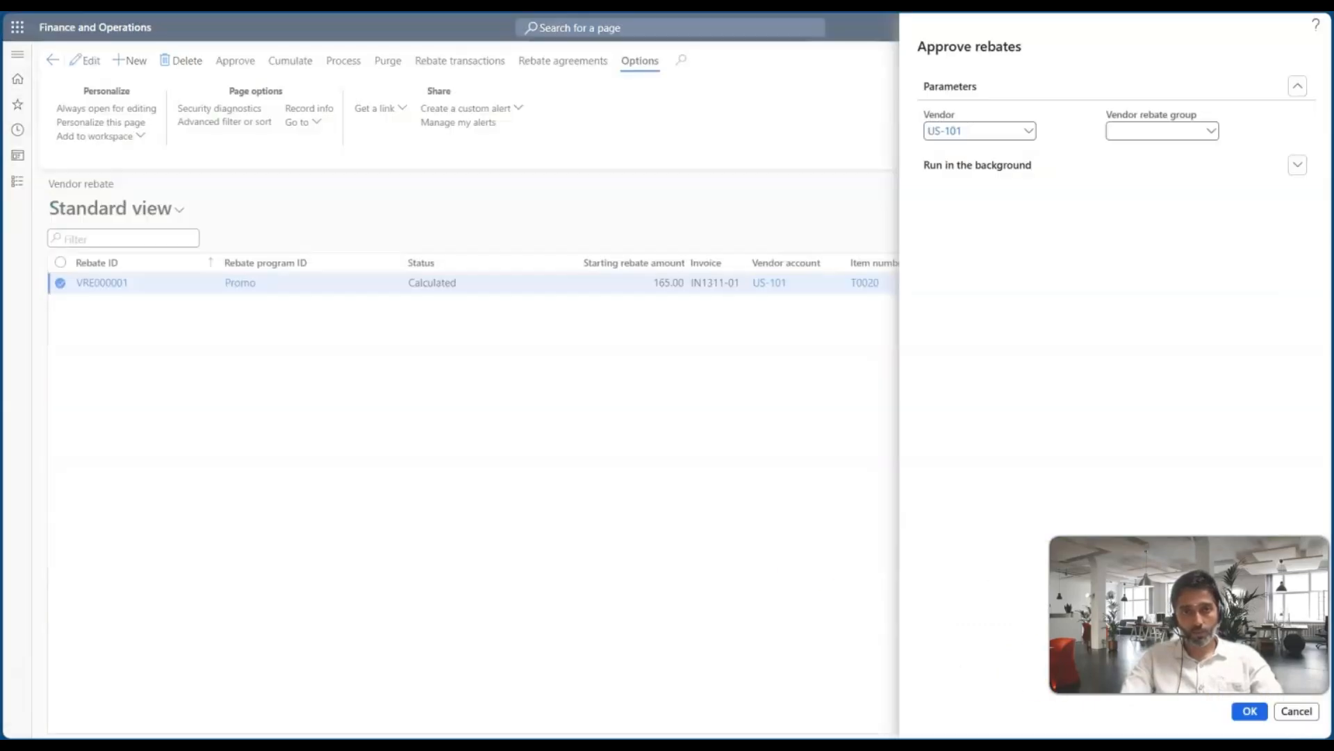
left_click(1263, 713)
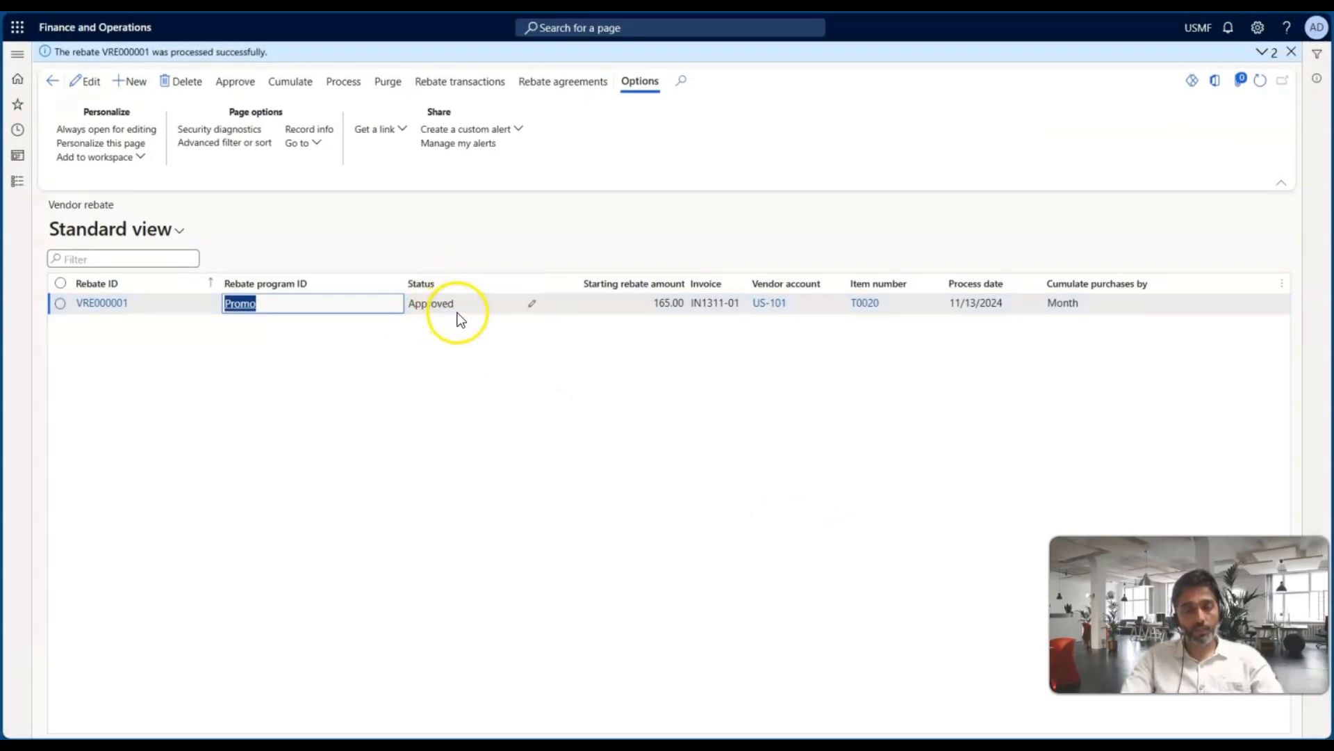
Read the approval's posting messages and open the claim's rebate transactions, widening the Consumed amount column
left_click(450, 307)
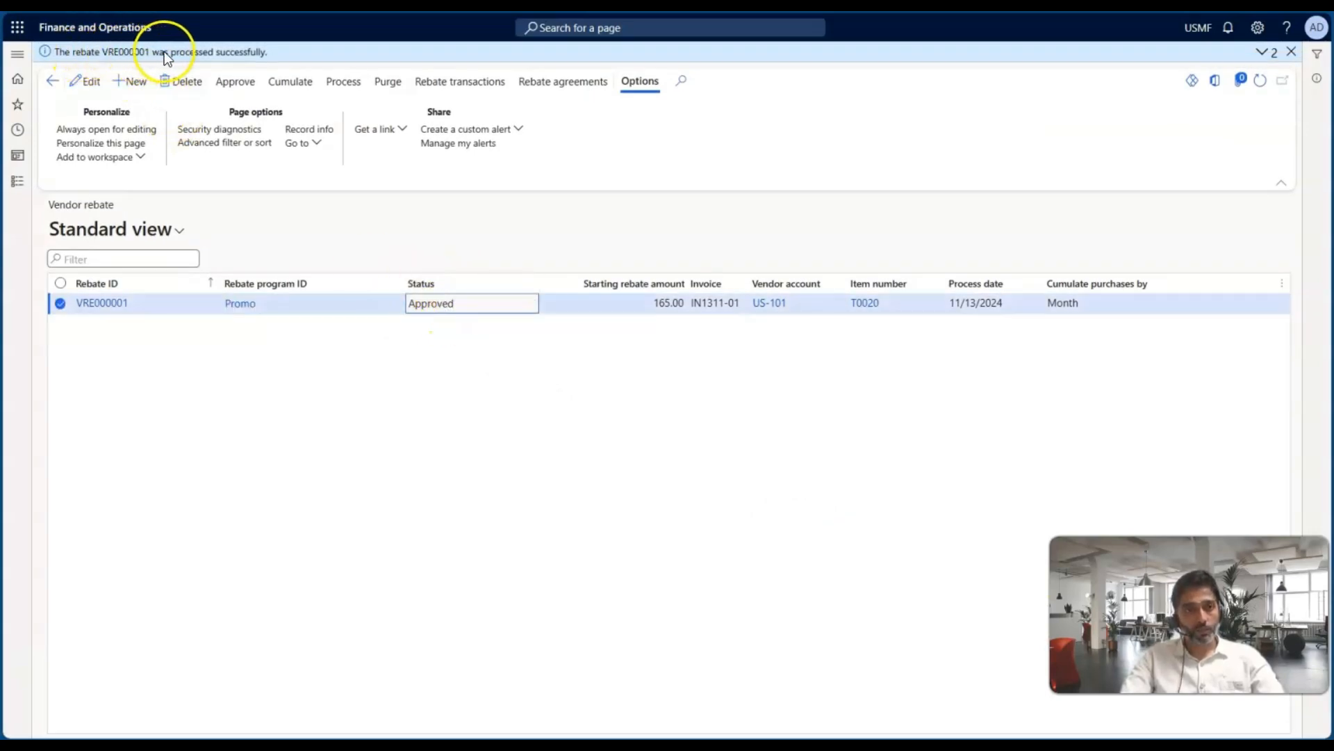
left_click(1262, 53)
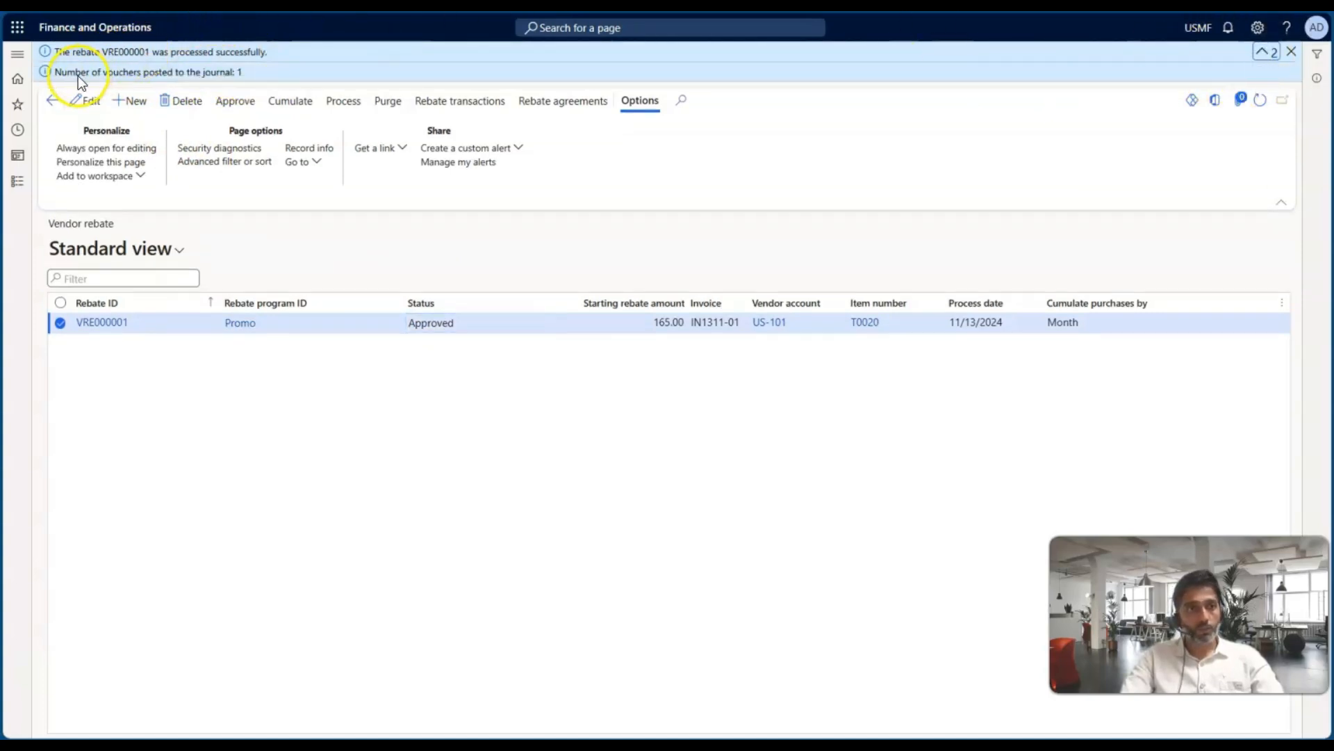
left_click_drag(75, 72, 237, 82)
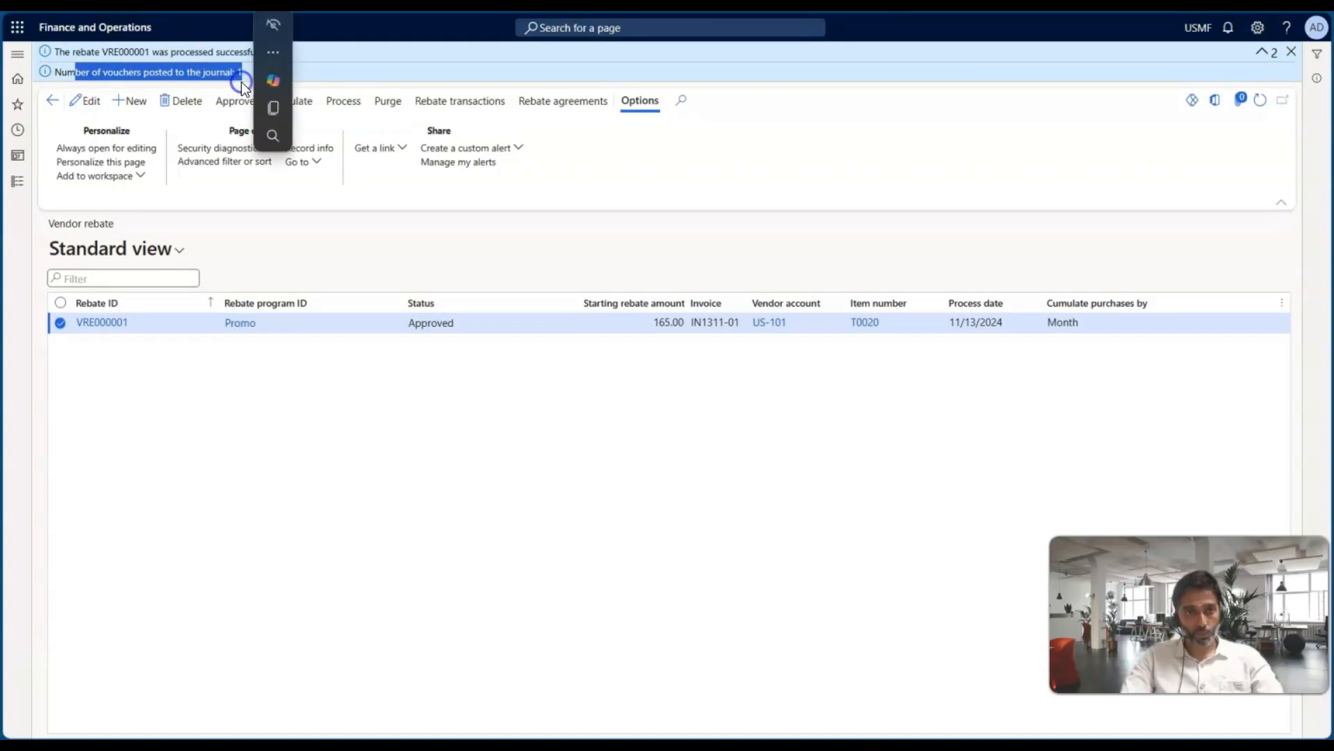
left_click(565, 156)
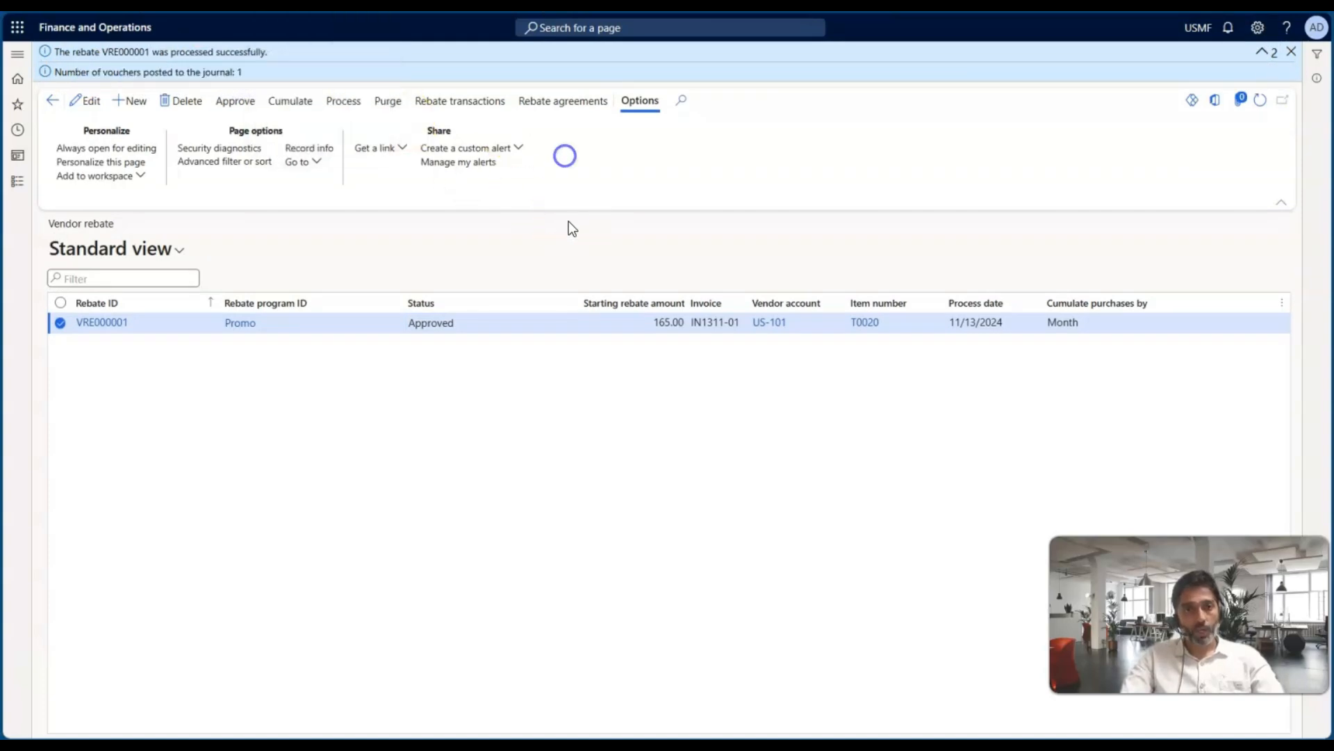
left_click(441, 105)
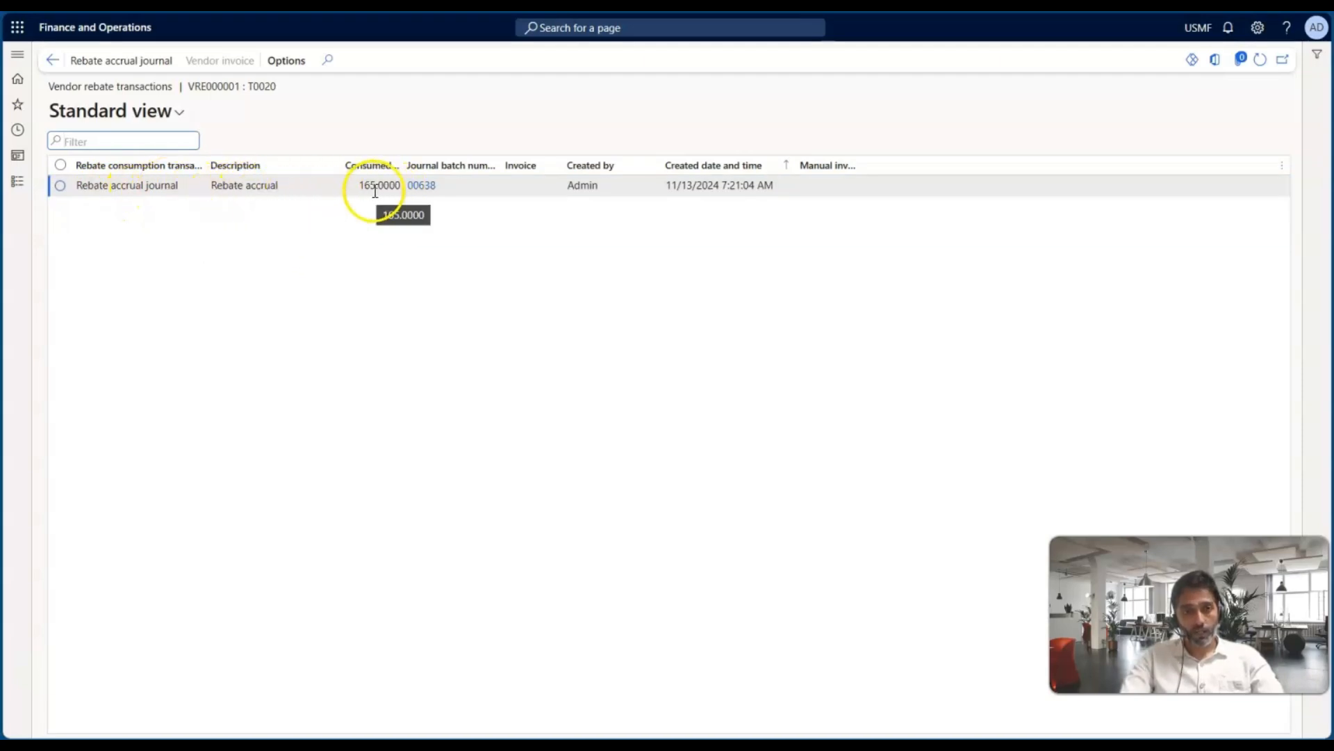
left_click_drag(399, 166, 470, 167)
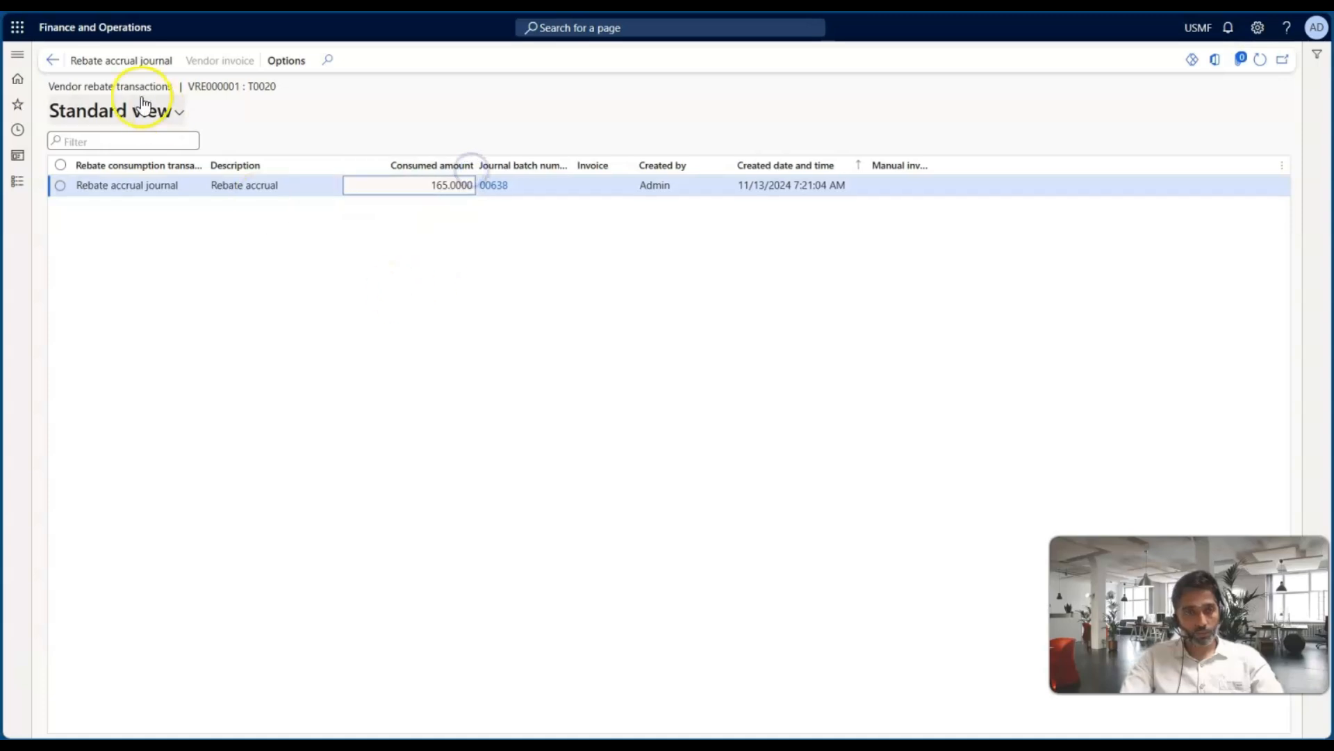
Review the account and offset account on the line of rebate accrual journal 00638, and return to the claims list, dismissing its messages
left_click(116, 62)
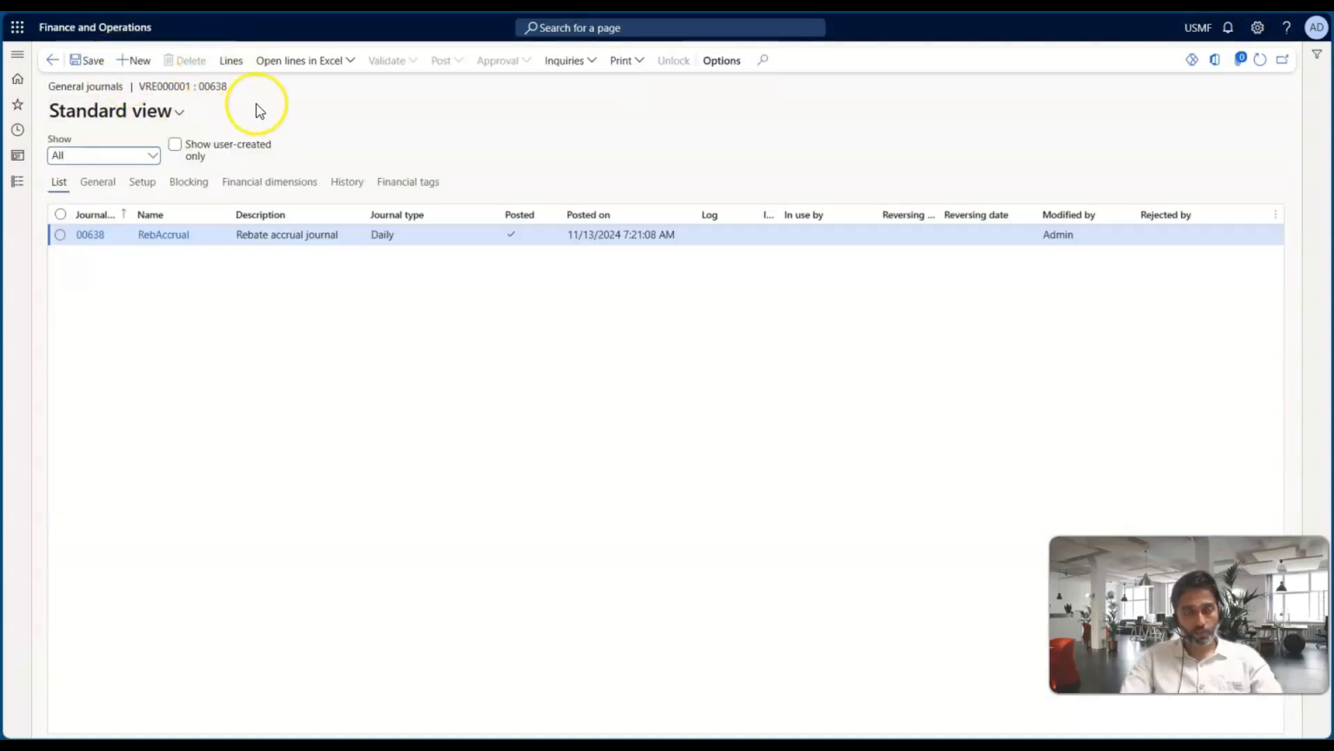
left_click(236, 61)
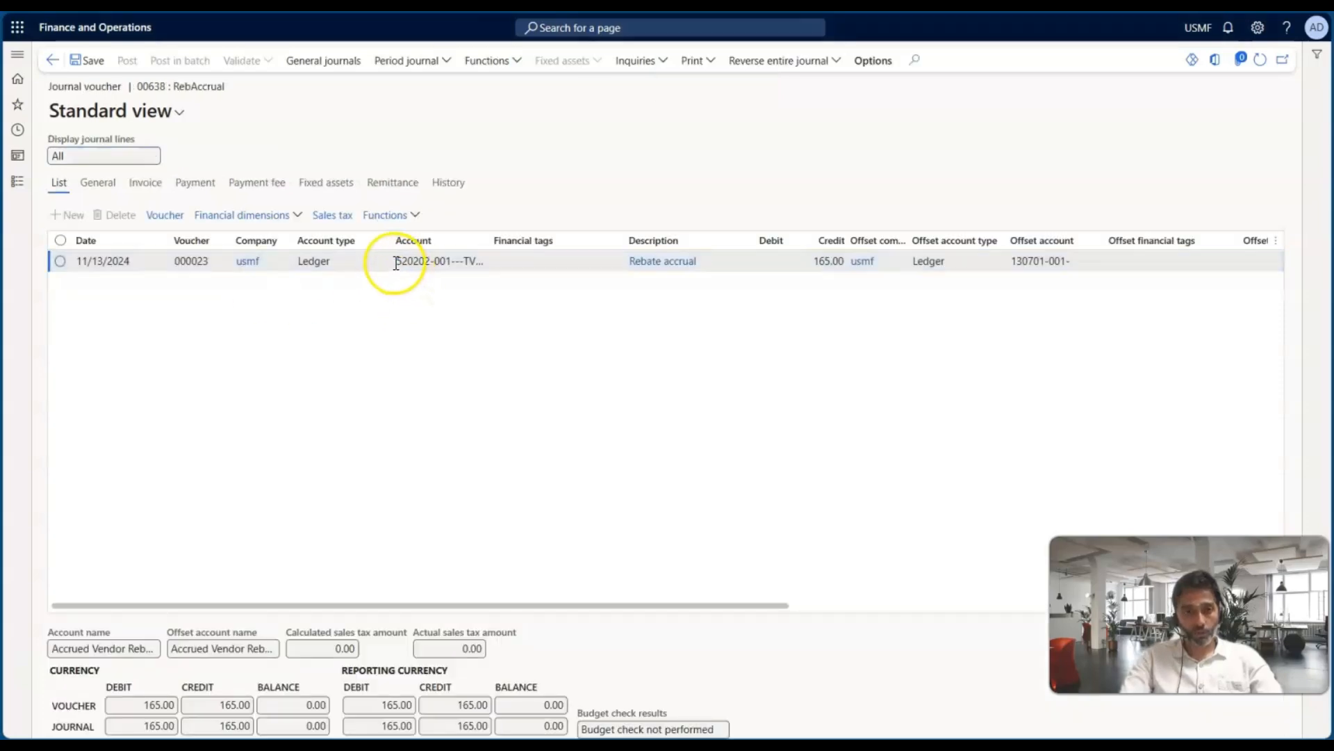
left_click(400, 263)
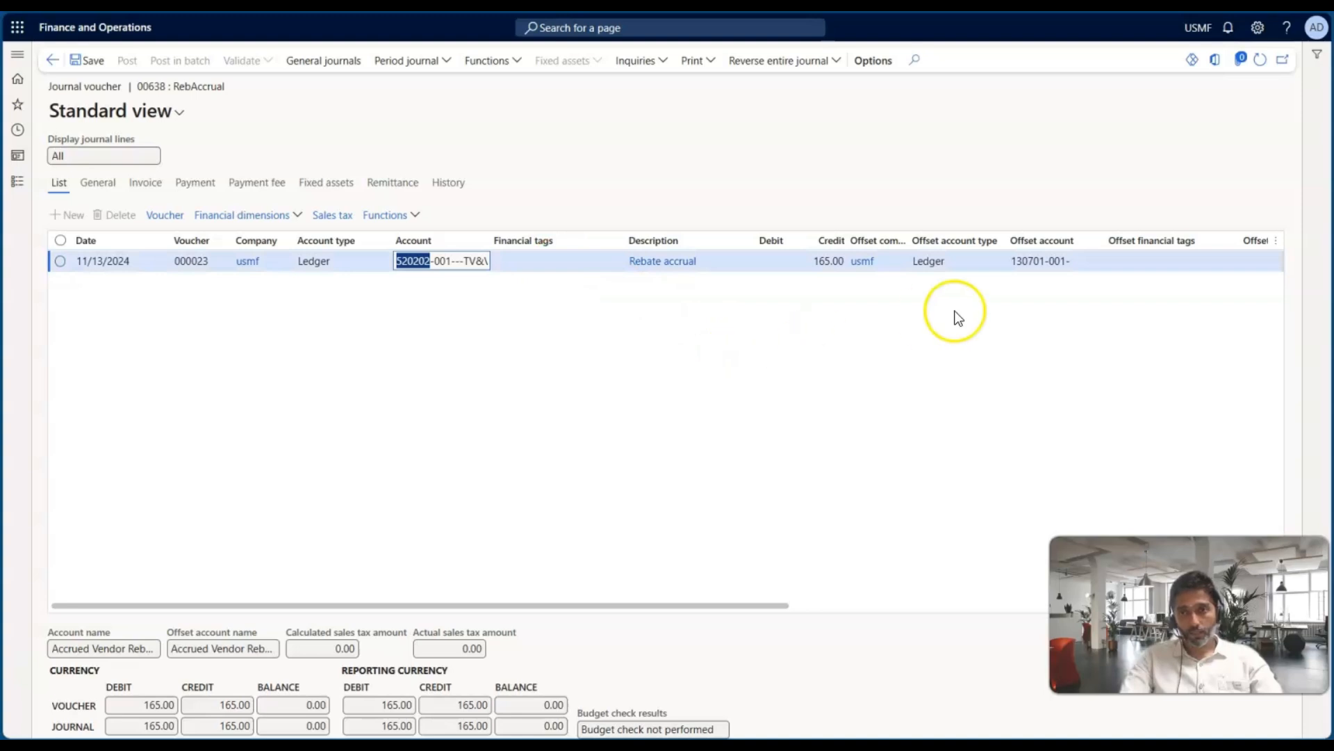
left_click(1011, 261)
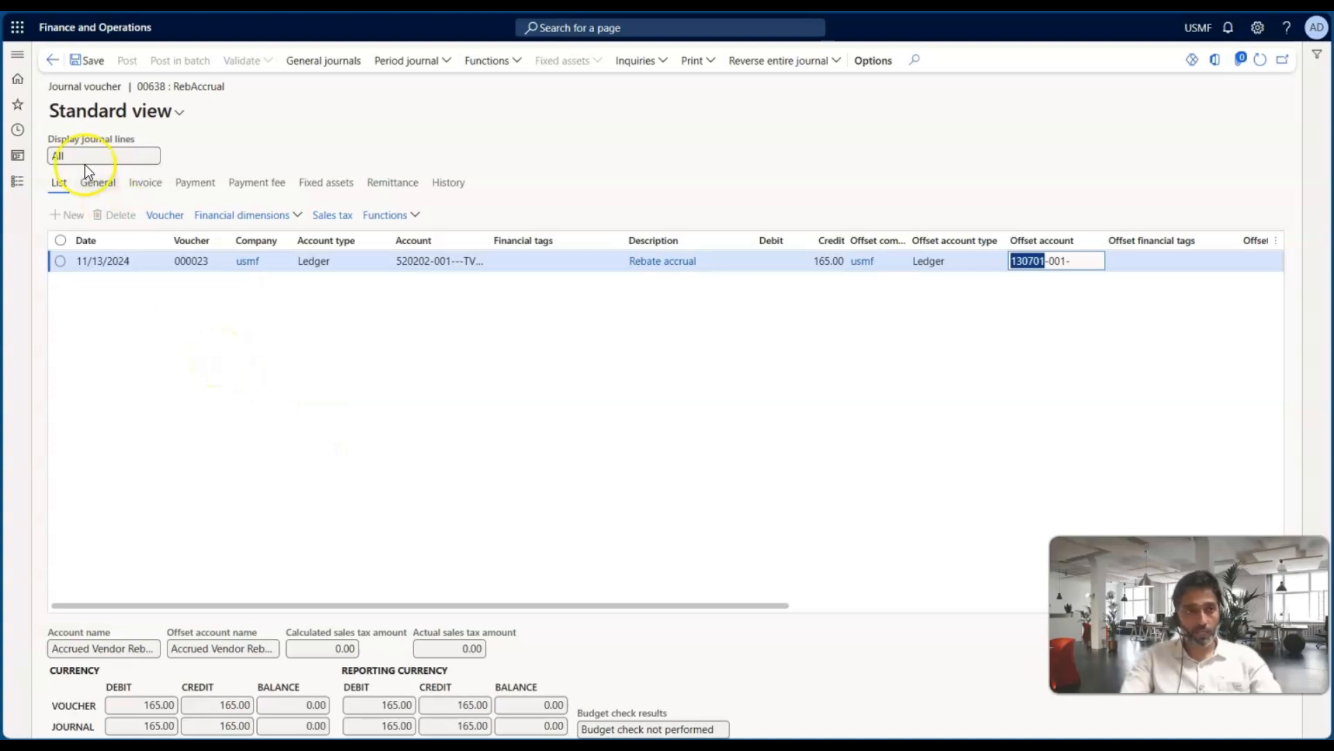
left_click(51, 60)
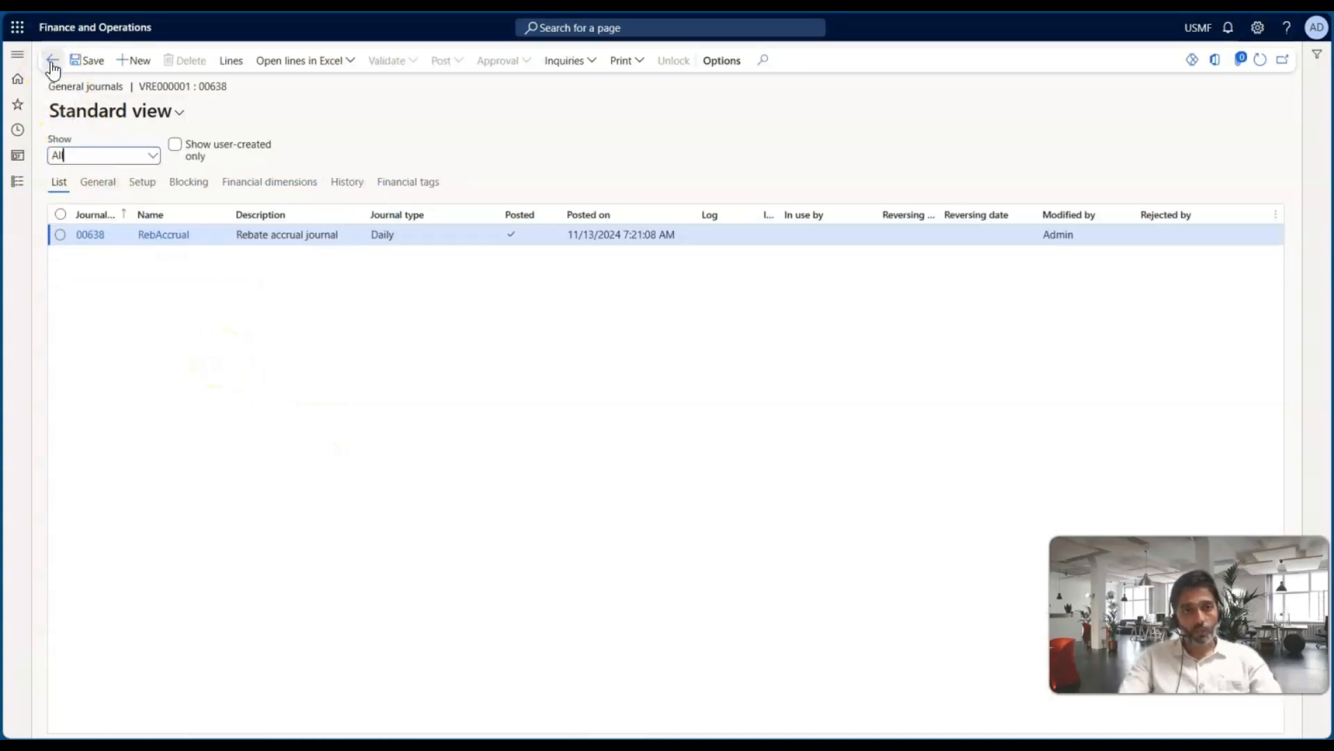
left_click(53, 62)
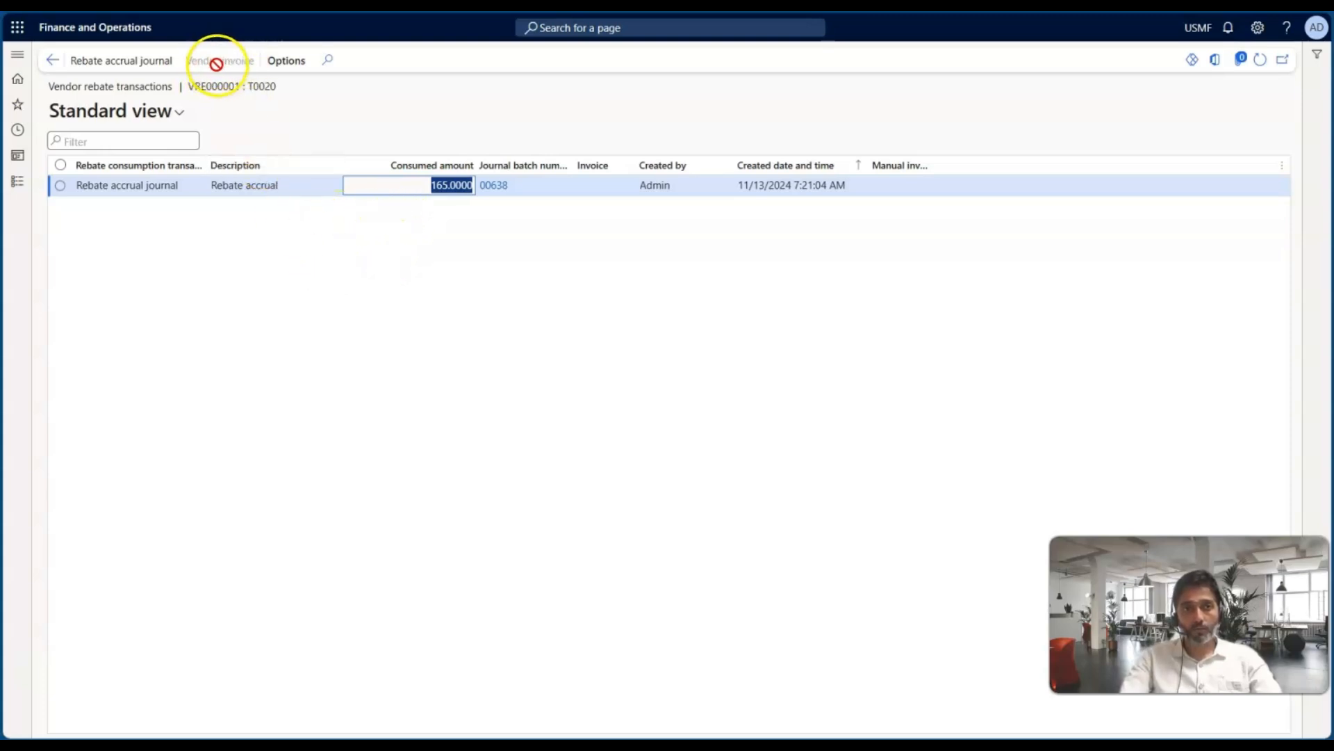
left_click(53, 60)
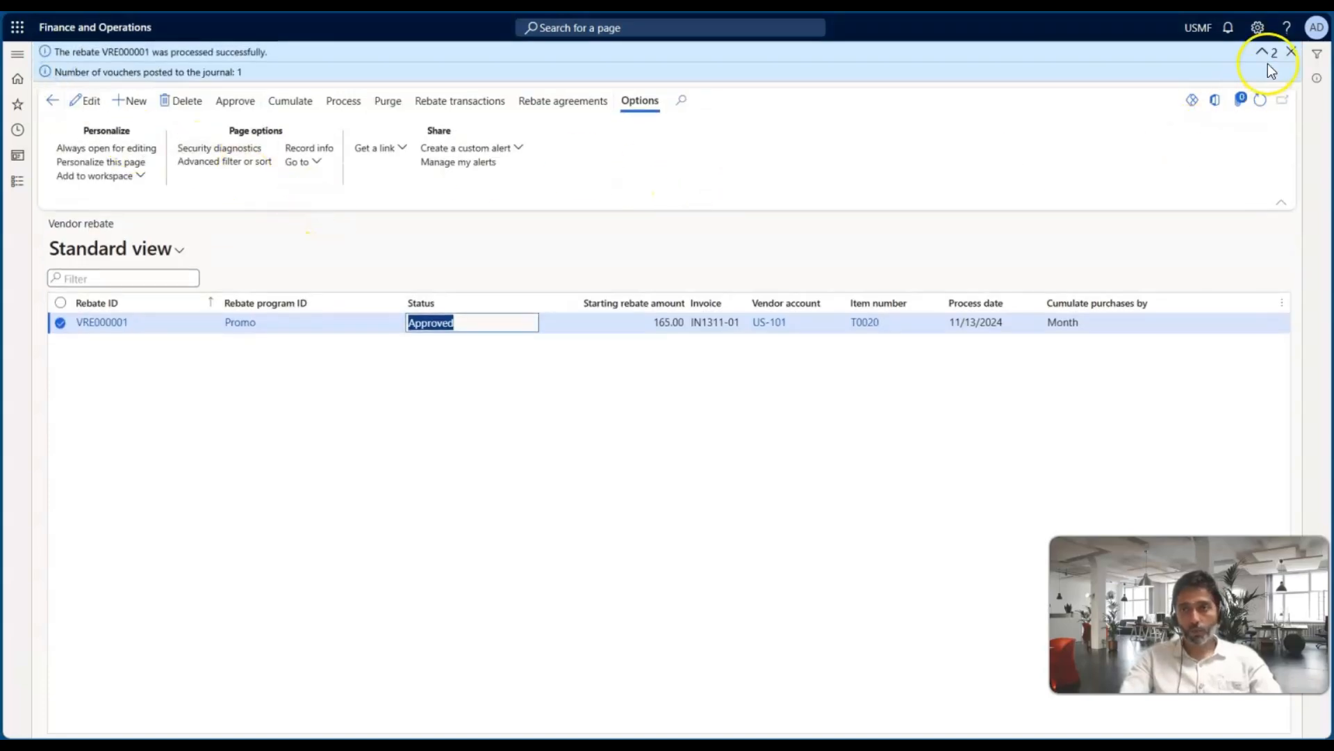
left_click(1290, 54)
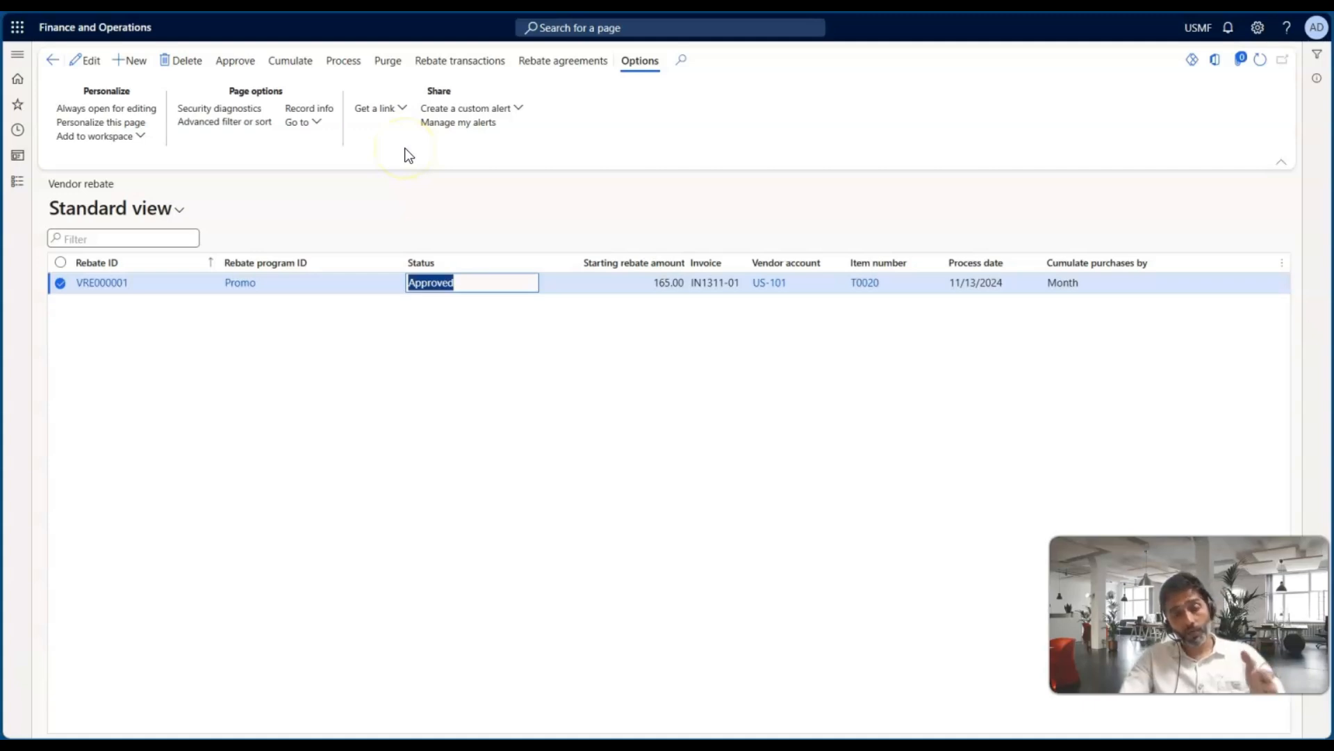
Process the approved rebate claim with the vendor account filter set to US-101, leaving the other criteria empty
left_click(351, 62)
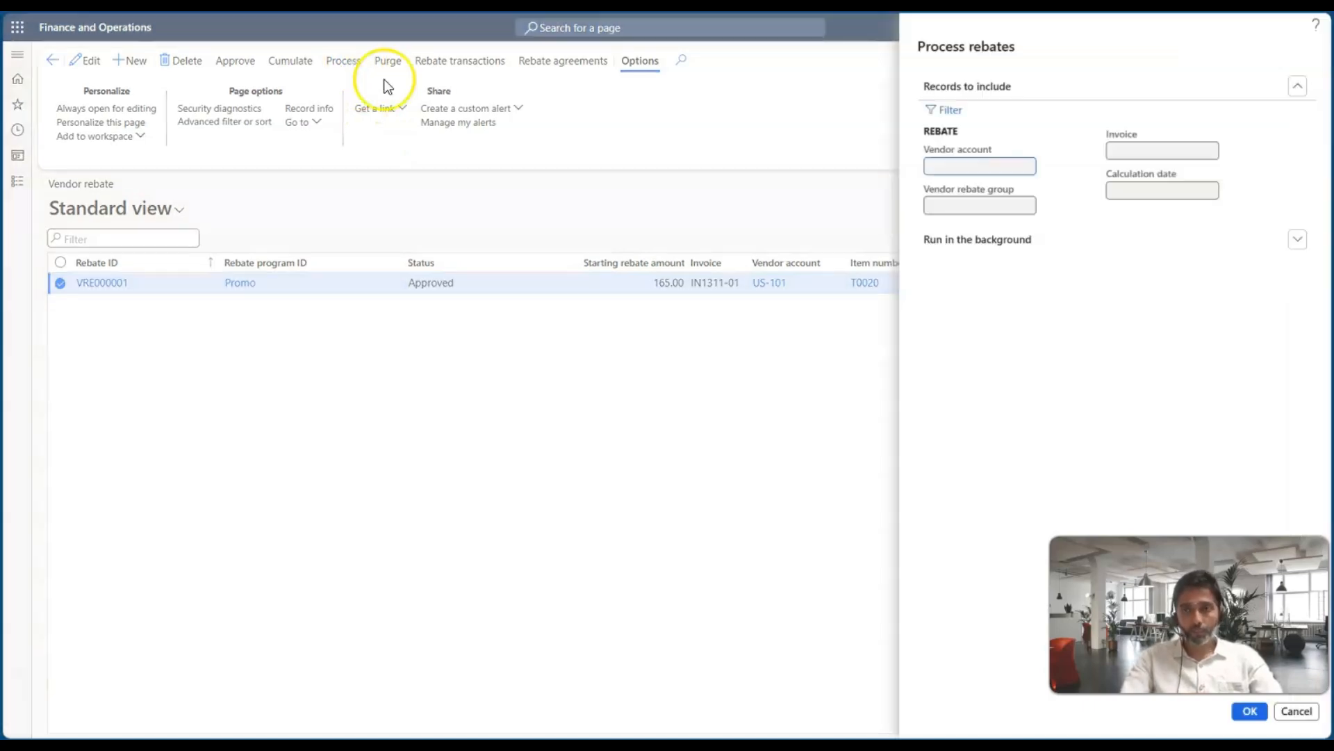
left_click(940, 111)
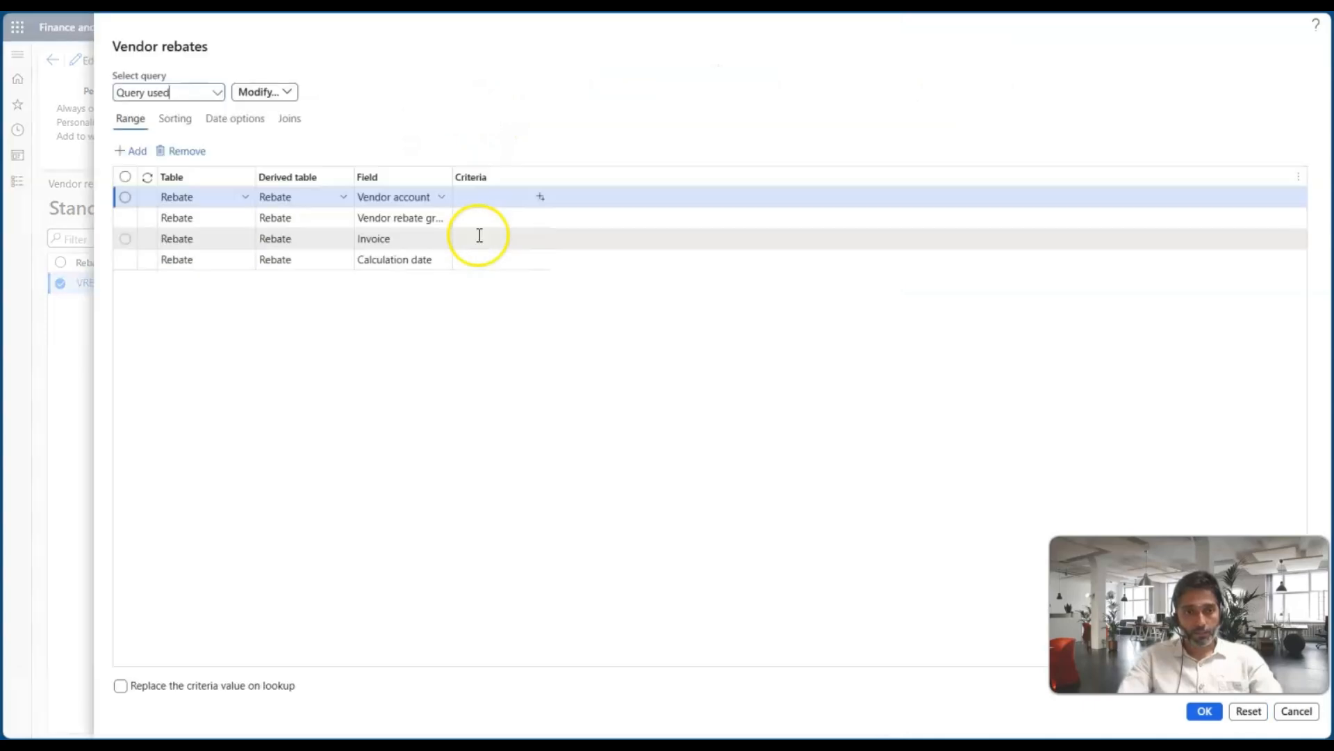
left_click(539, 199)
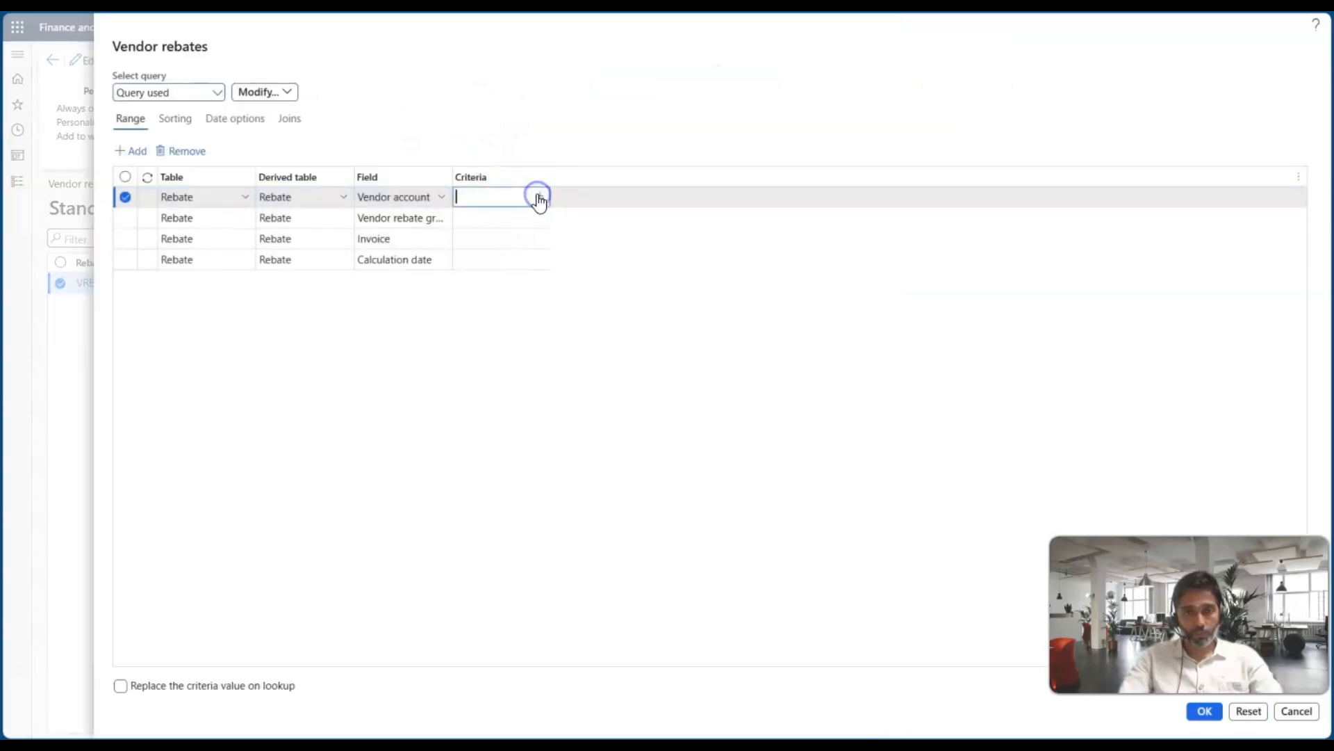
left_click(540, 199)
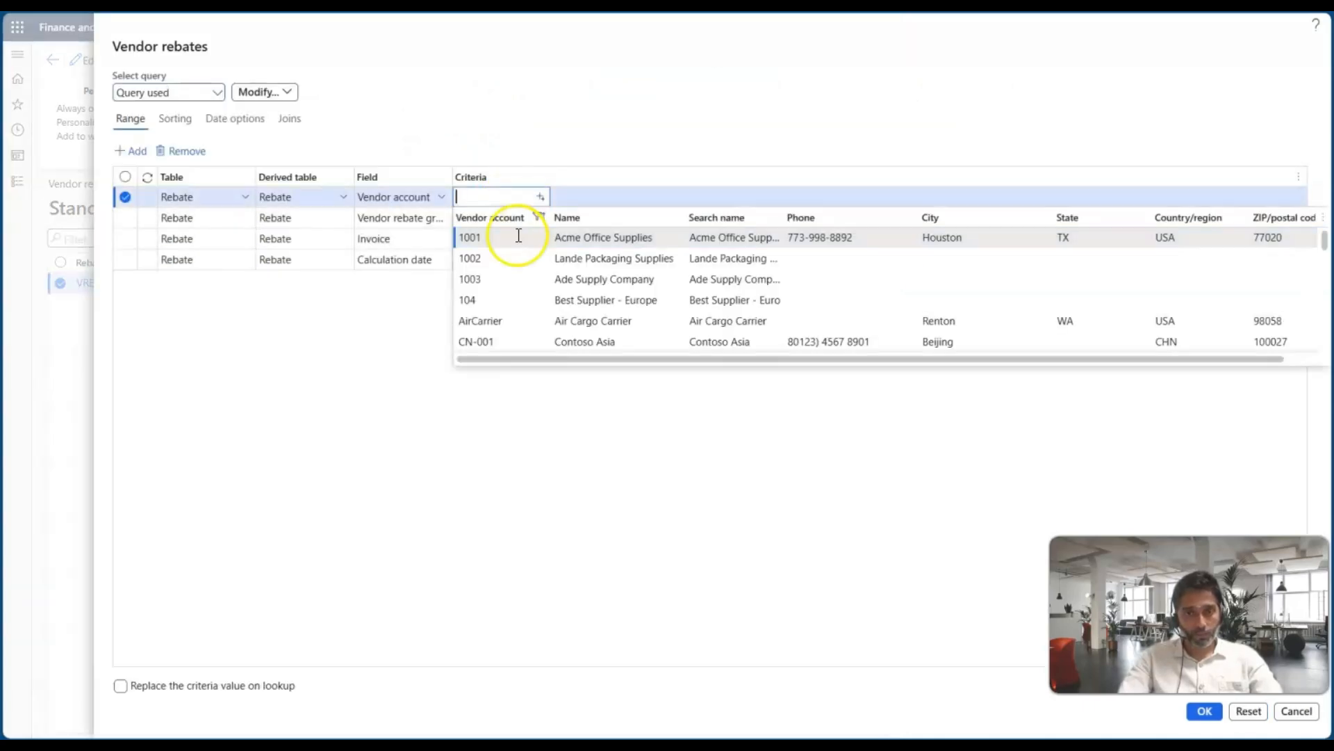
scroll(512, 292, "down", 10)
scroll(497, 302, "down", 10)
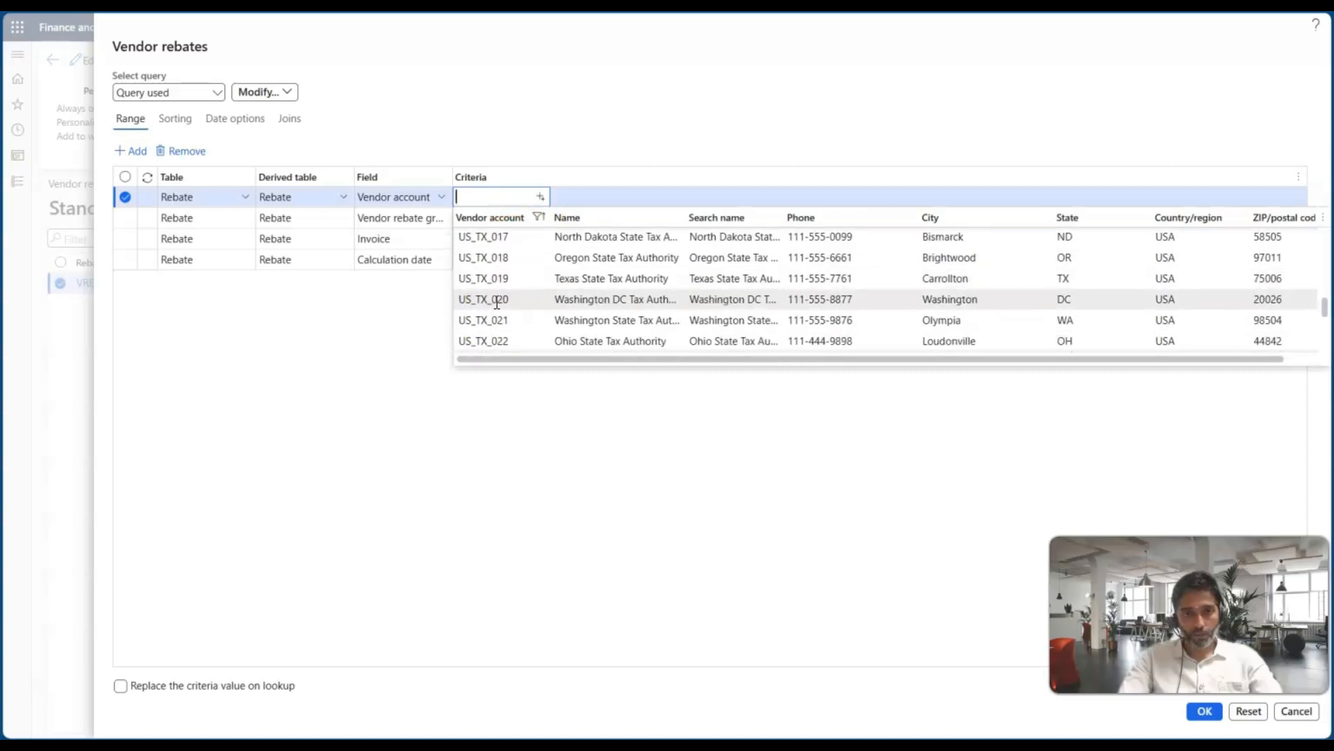
scroll(494, 292, "up", 3)
left_click(487, 276)
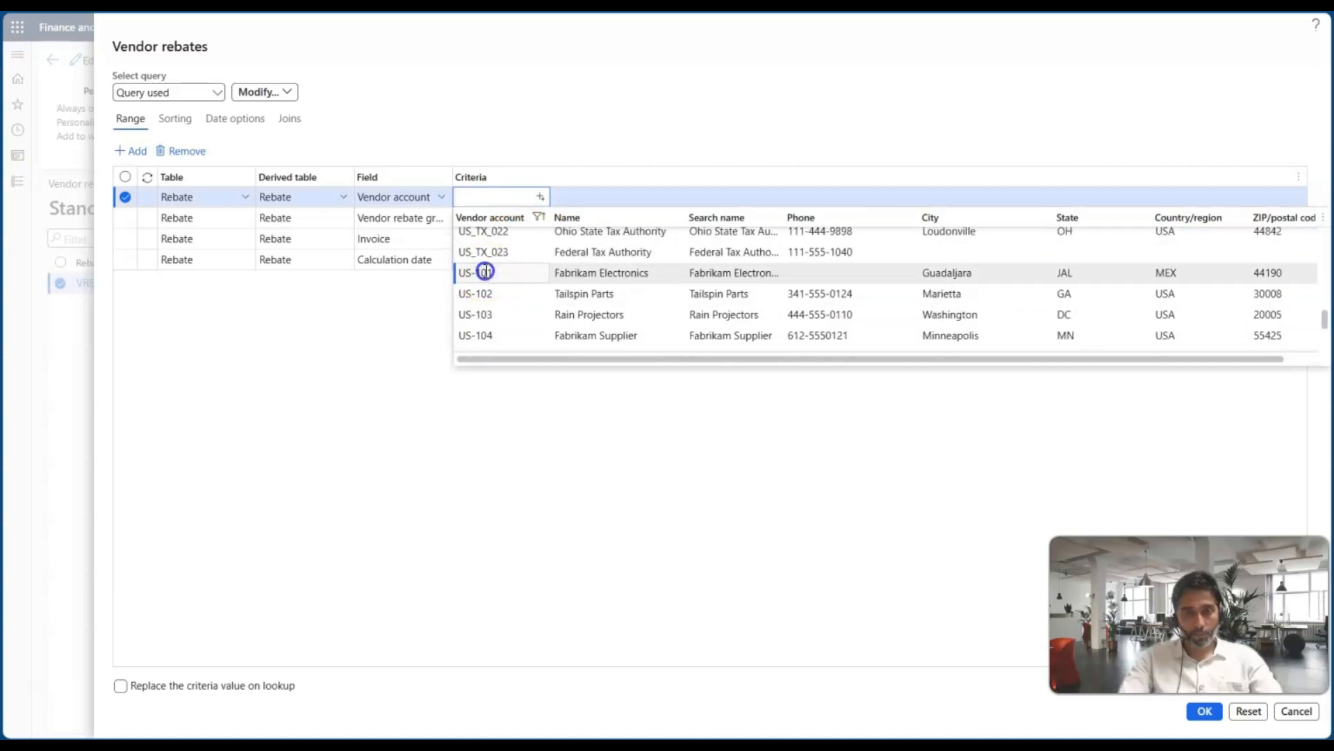
left_click(1205, 712)
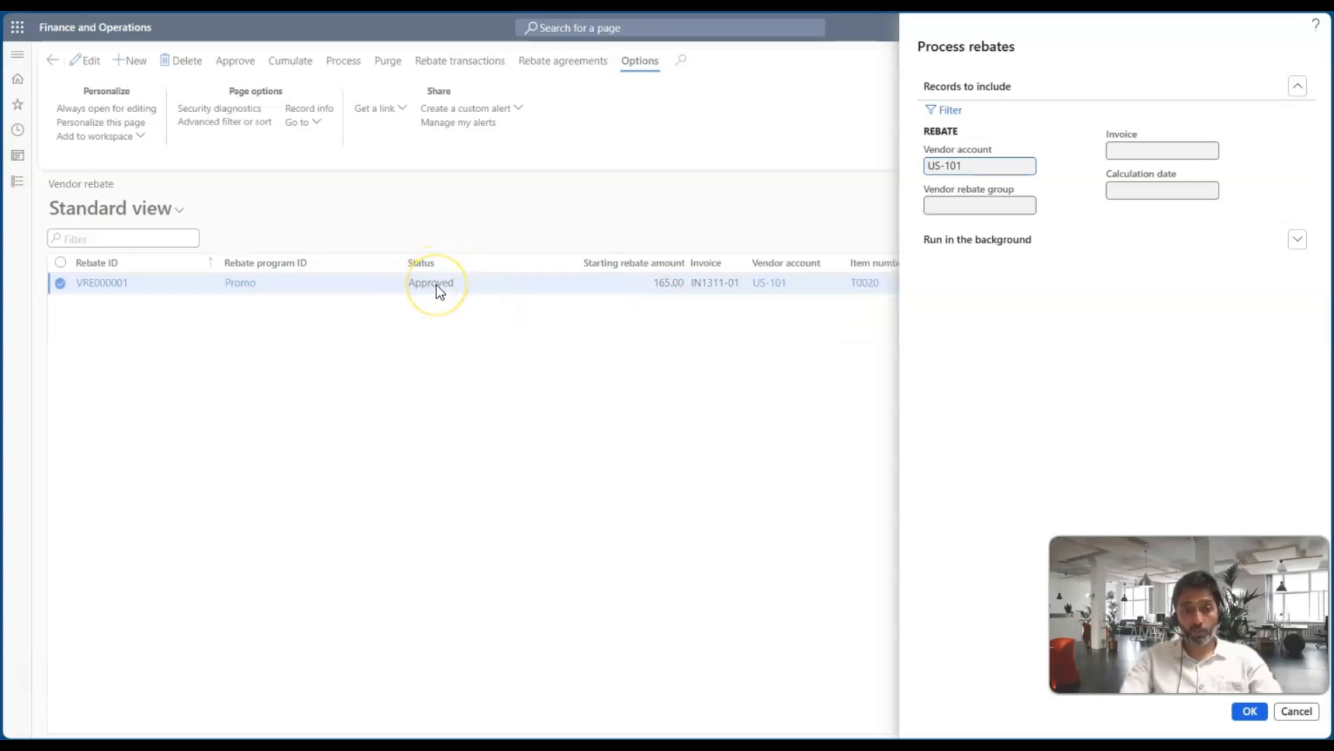
key("alt+Tab")
key("alt+Tab")
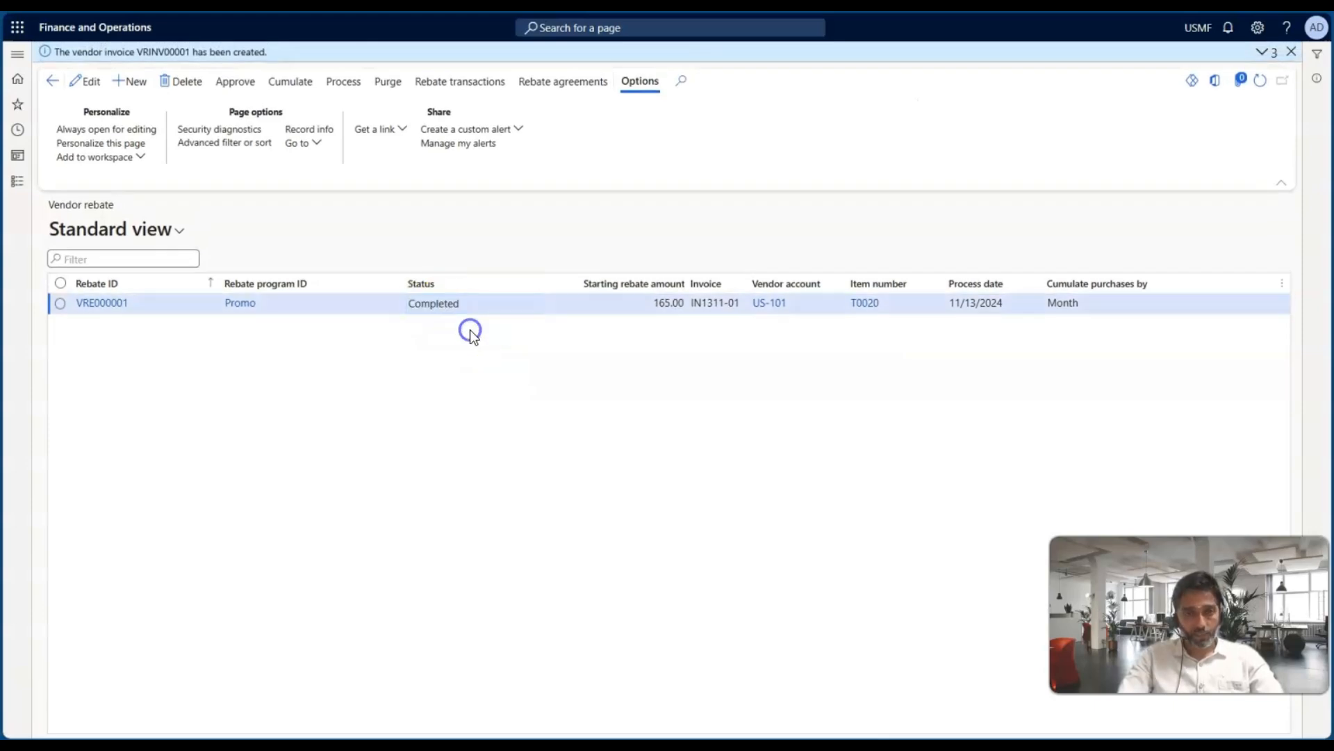
Check the processed claim's status, read all the processing messages and dismiss them
left_click_drag(460, 306, 408, 314)
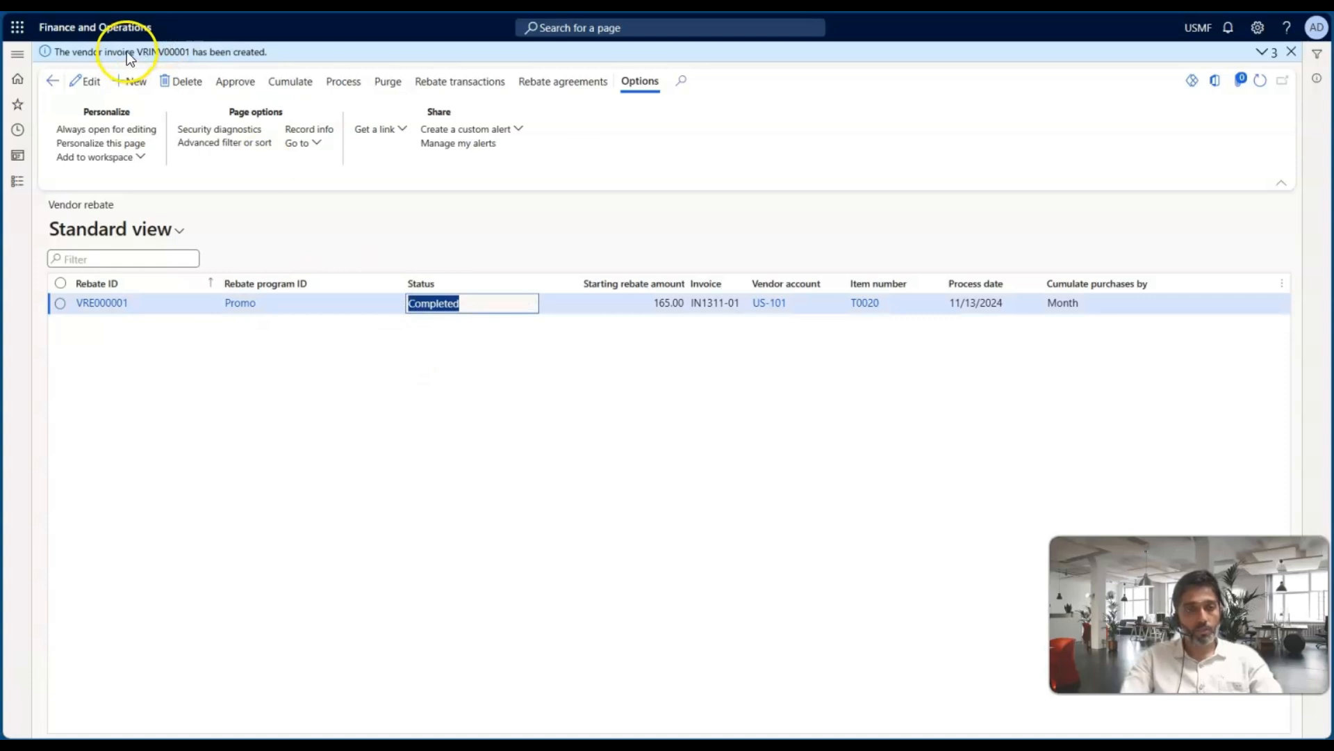
left_click_drag(136, 51, 189, 53)
left_click(411, 174)
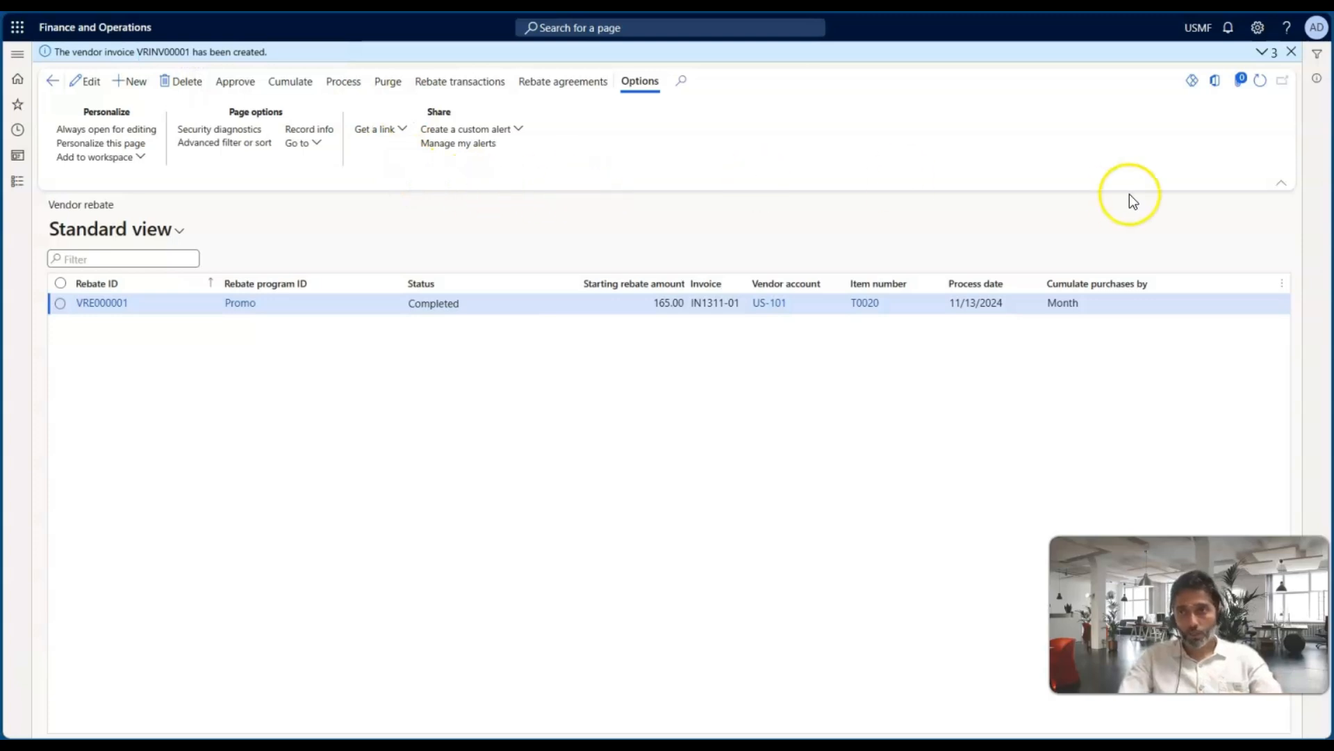
left_click(1264, 52)
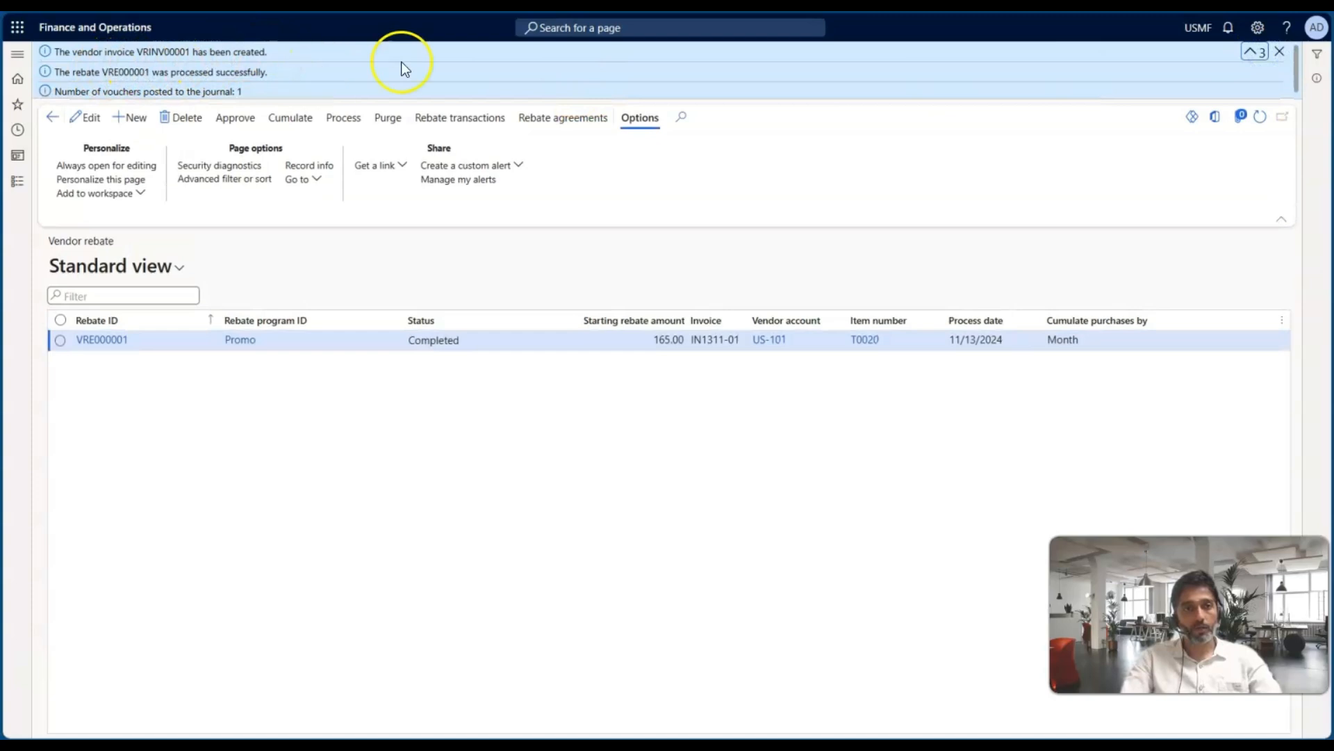
left_click(1280, 51)
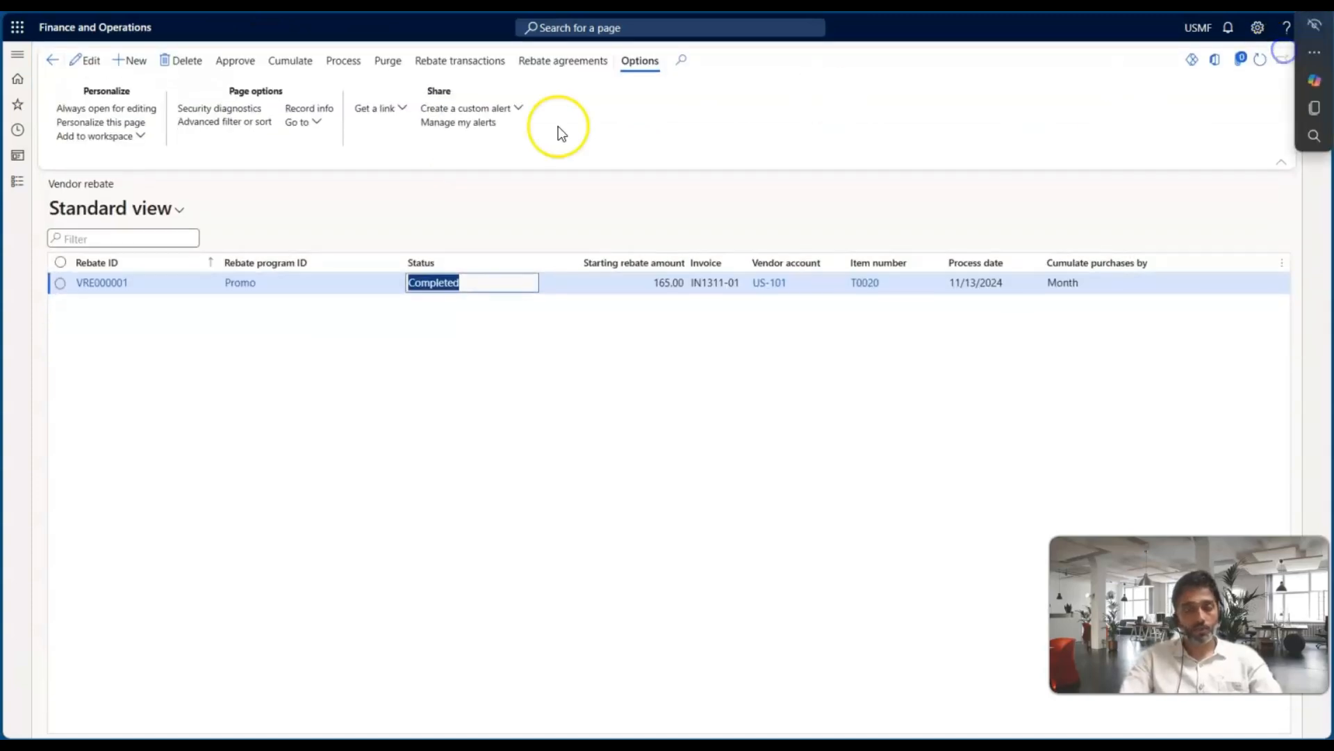
Open the claim's rebate transactions and compare the second rebate accrual entry with the vendor invoice entry
left_click(473, 64)
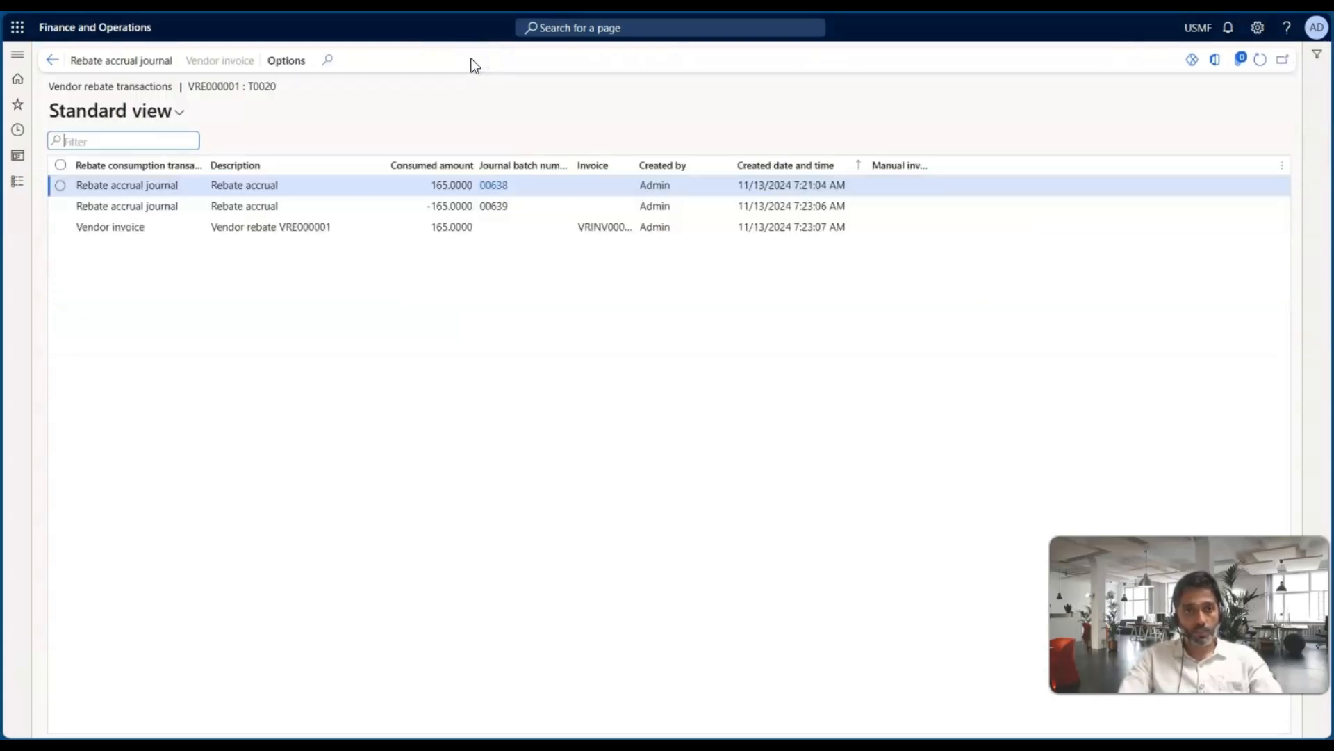
left_click(298, 207)
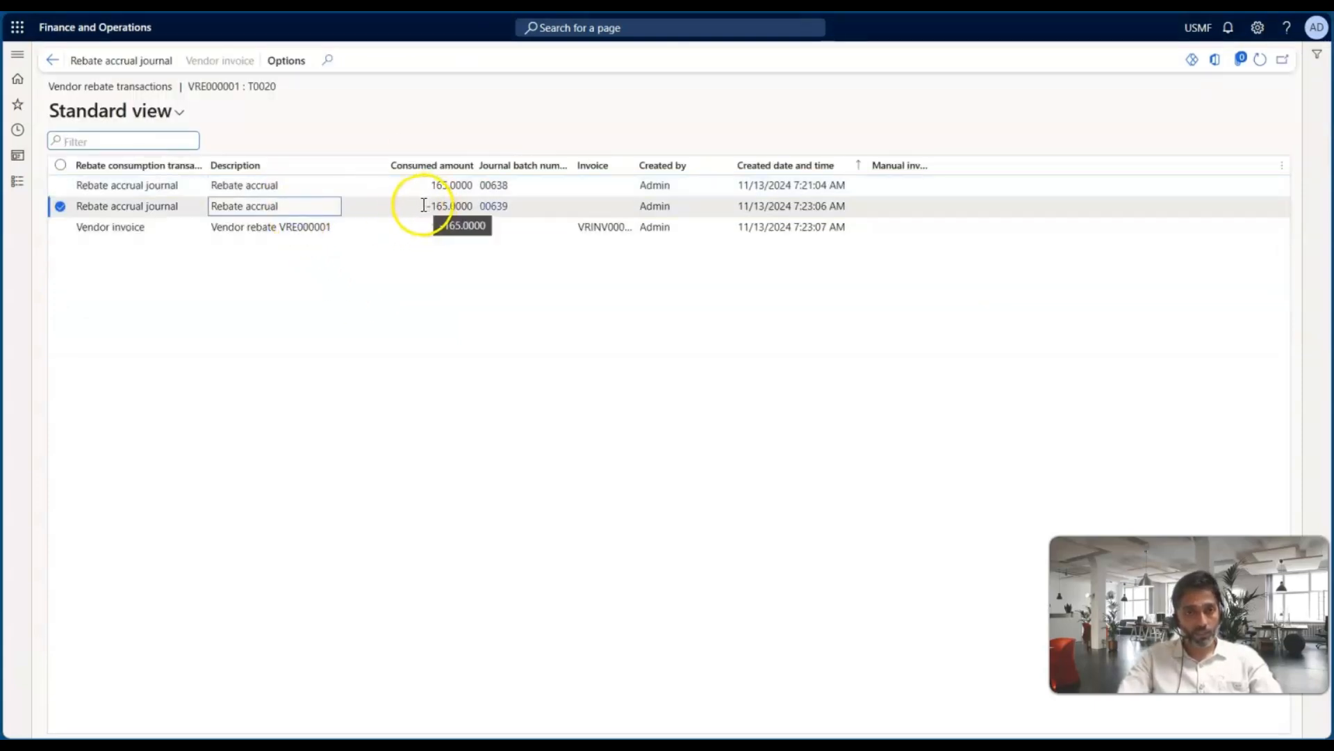
left_click(321, 228)
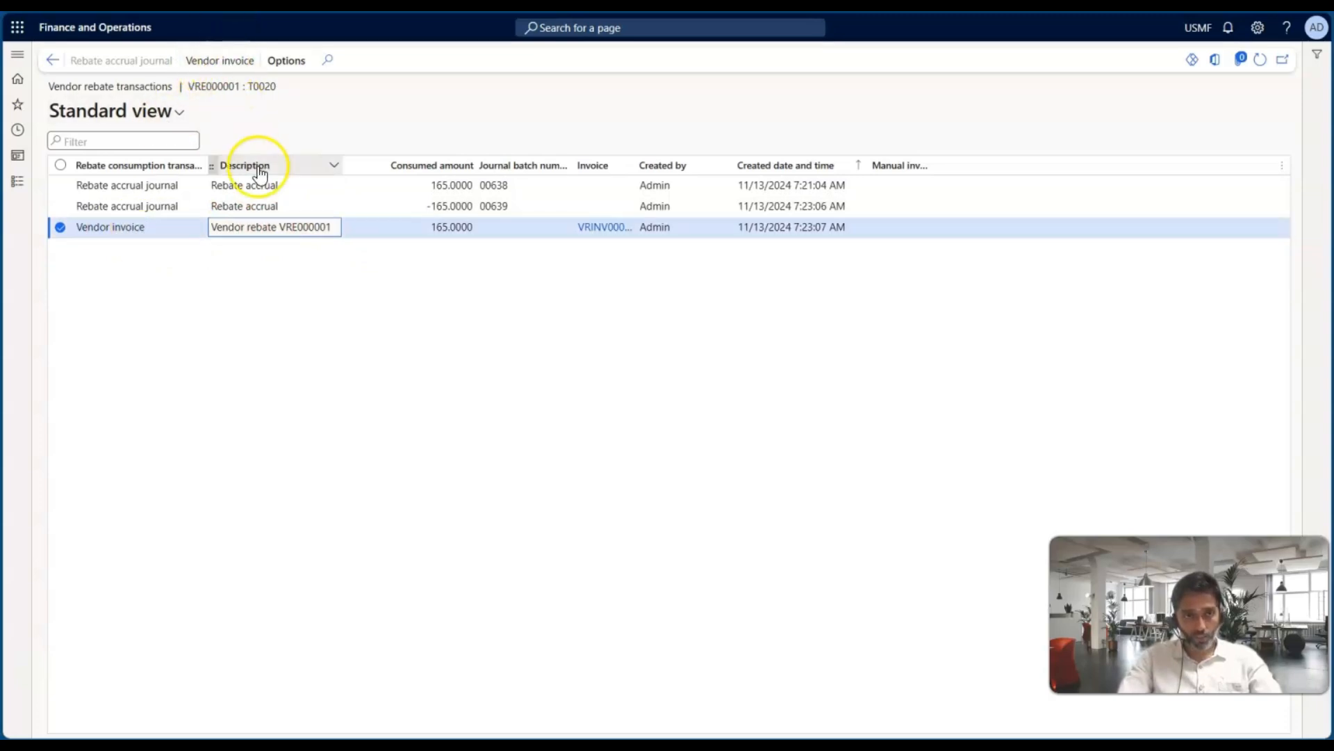
left_click(278, 207)
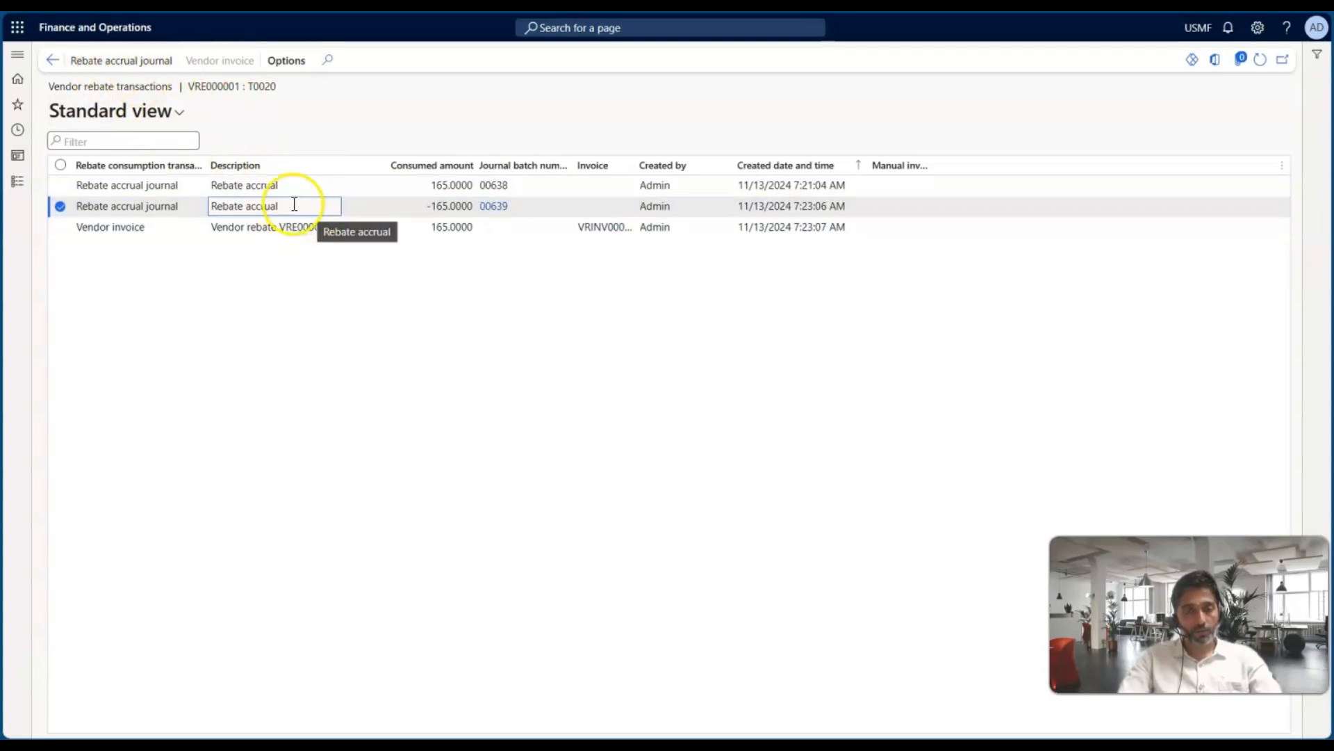
left_click(249, 236)
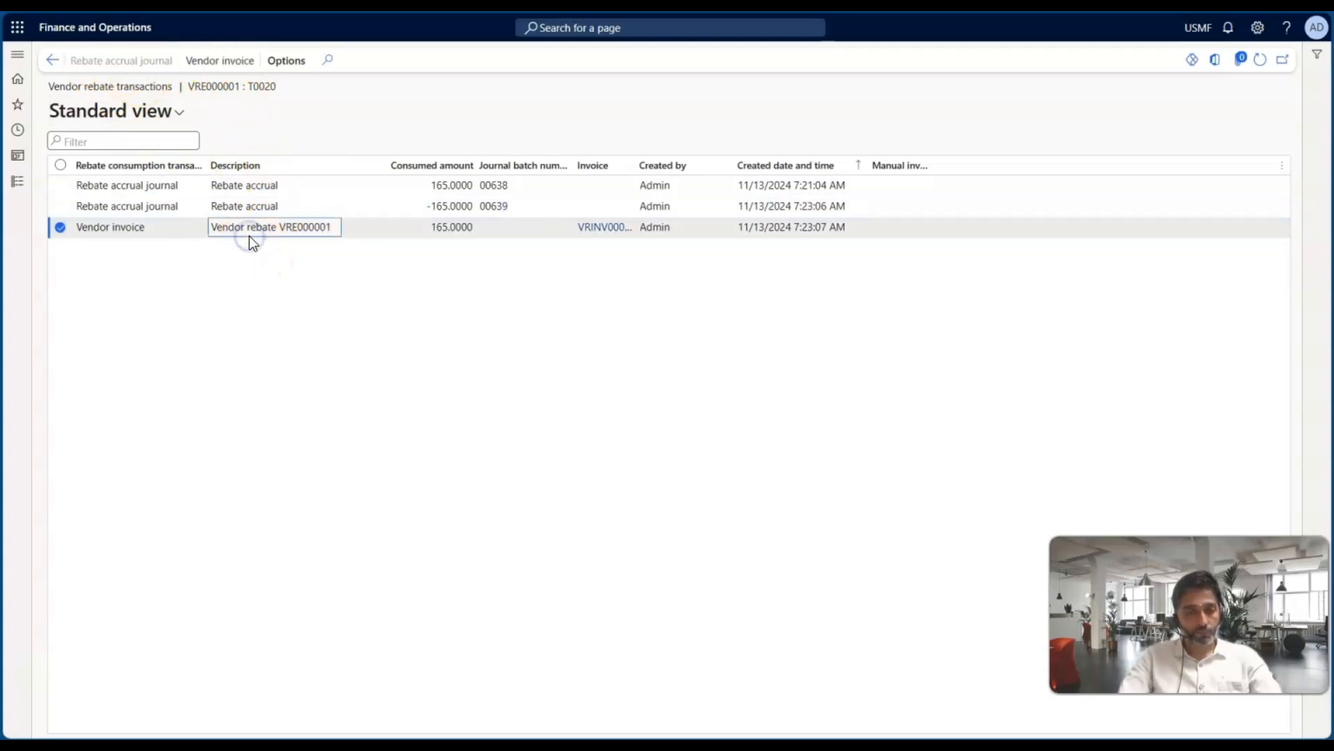
Examine the ledger account on the line of rebate accrual journal 00639, and return to the rebate transactions
left_click(253, 206)
left_click(117, 63)
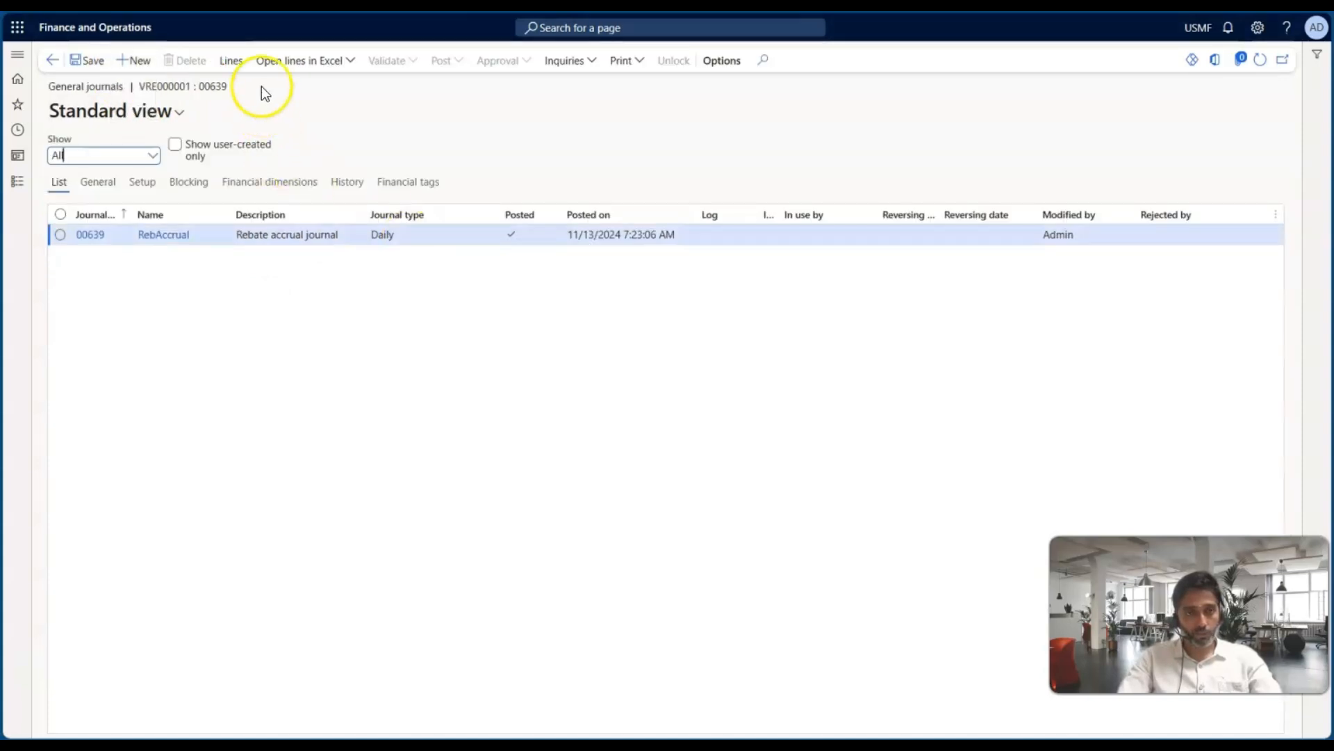
left_click(235, 61)
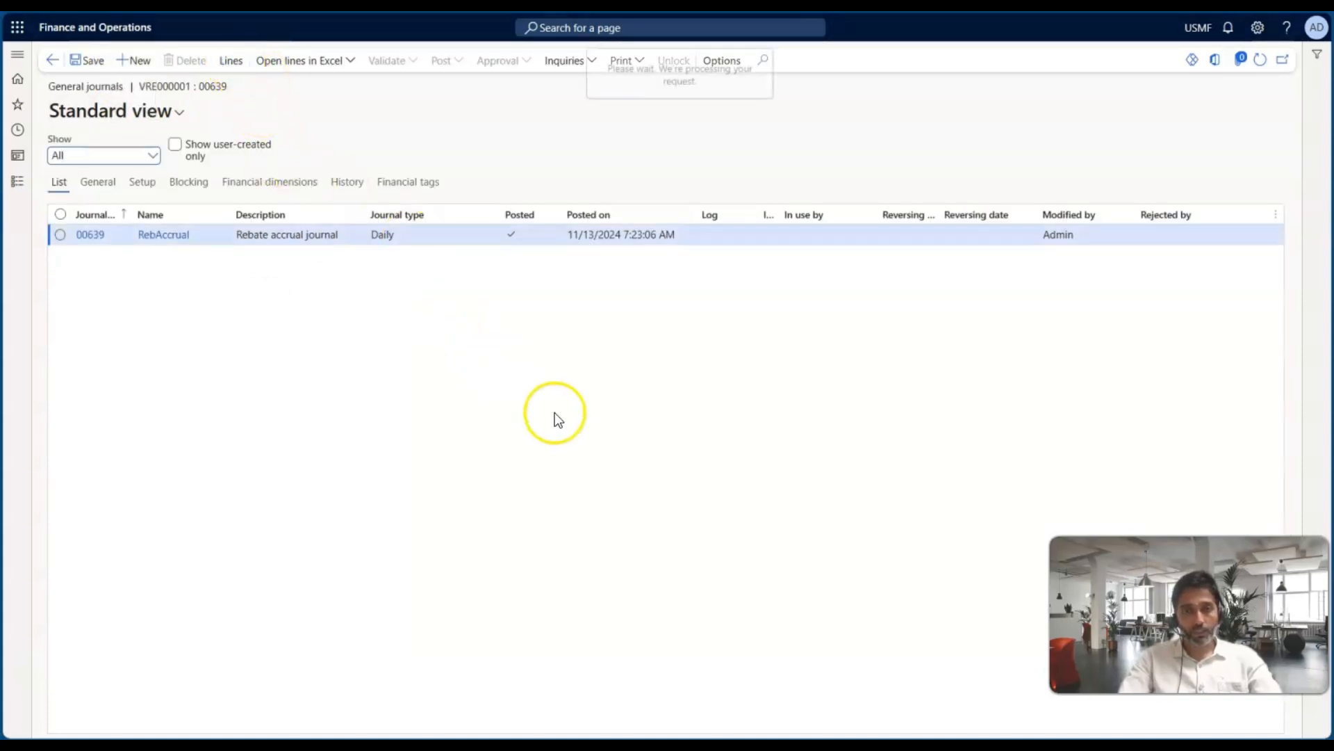
left_click(403, 260)
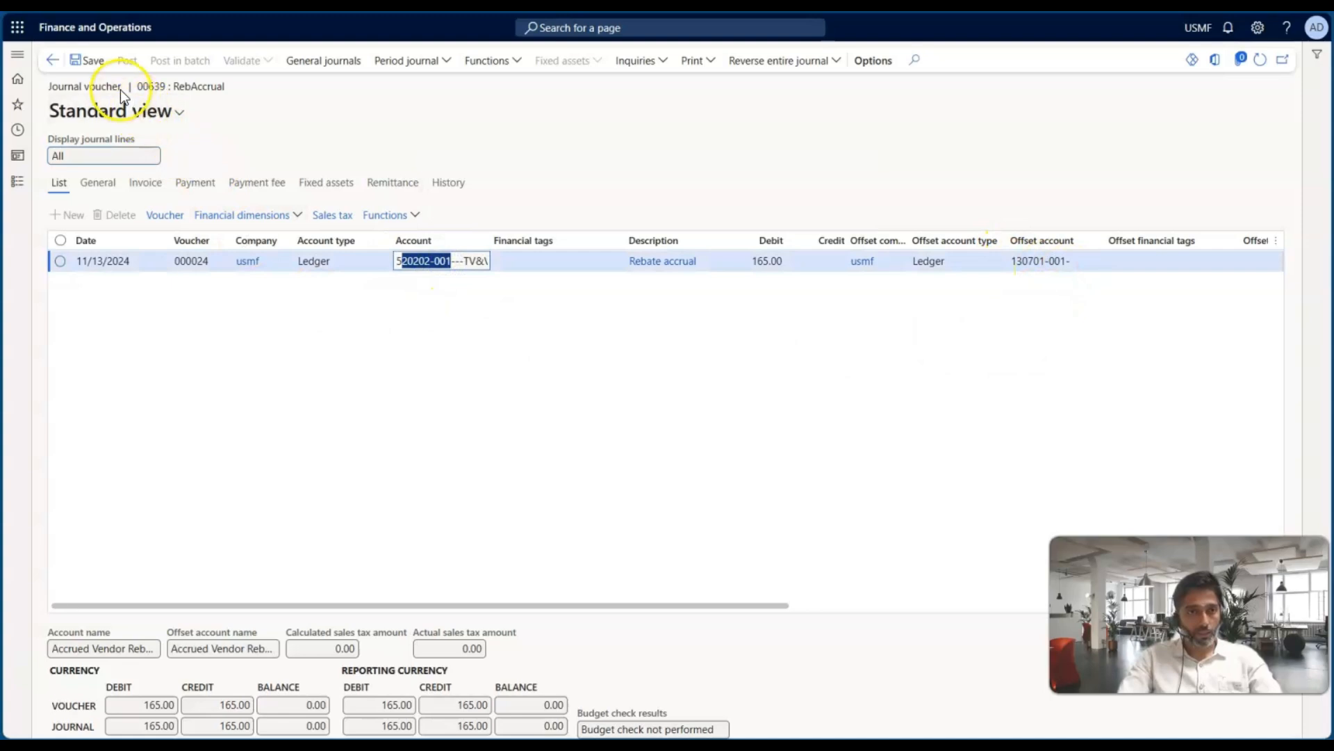
left_click(52, 60)
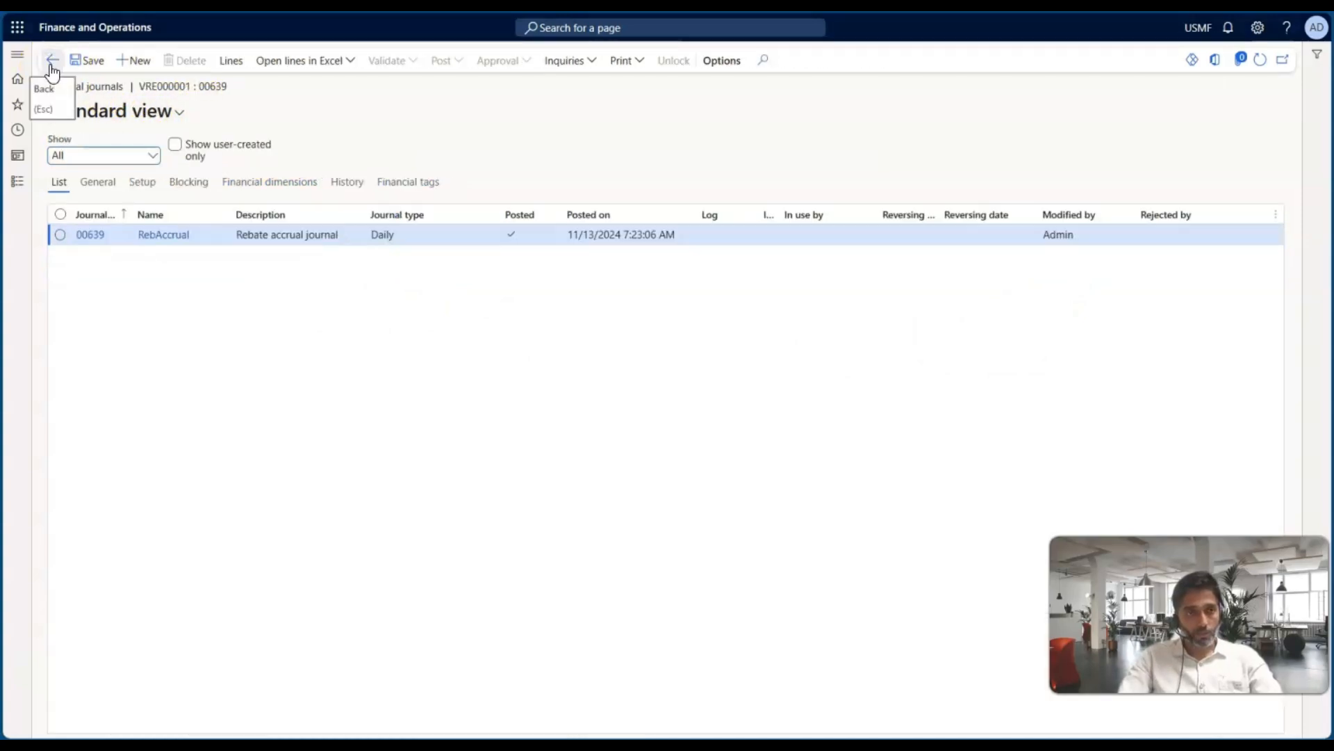
left_click(50, 61)
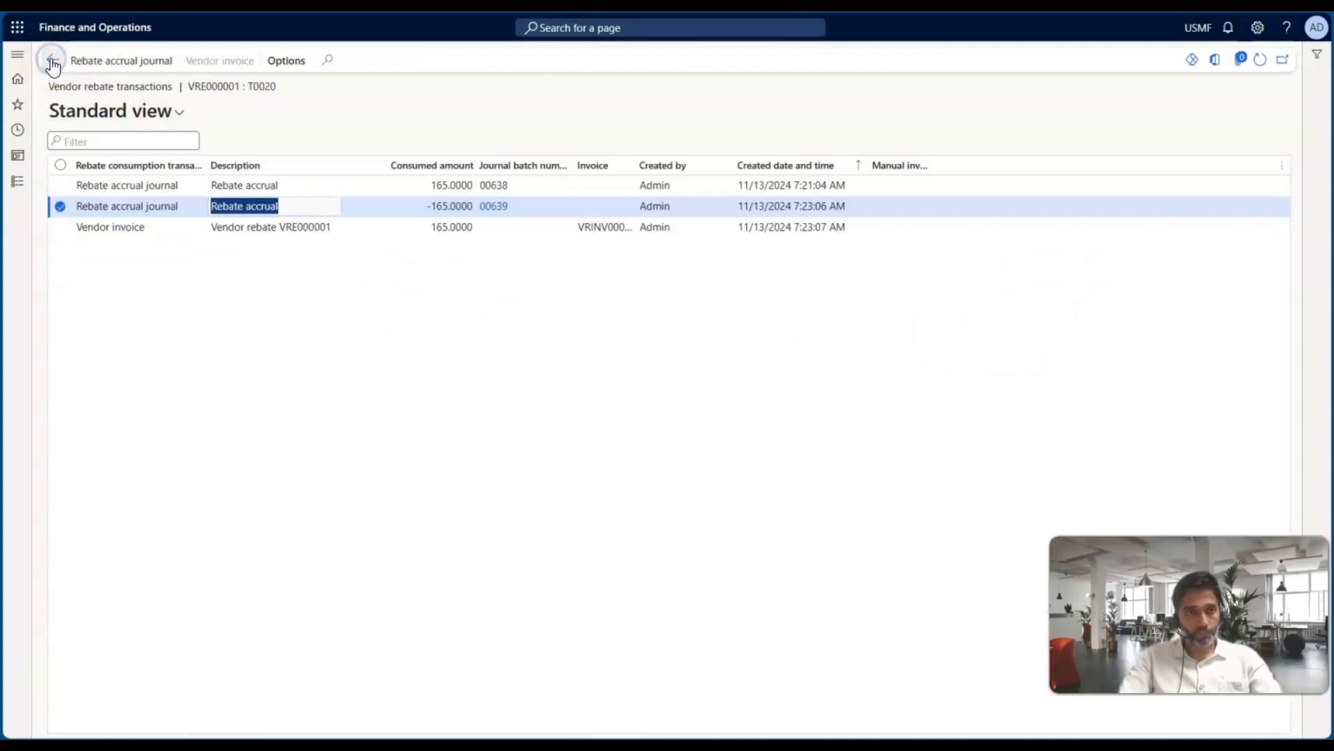
Open the vendor invoice behind the Vendor rebate VRE000001 transaction and generate a preview of the invoice document
left_click(280, 229)
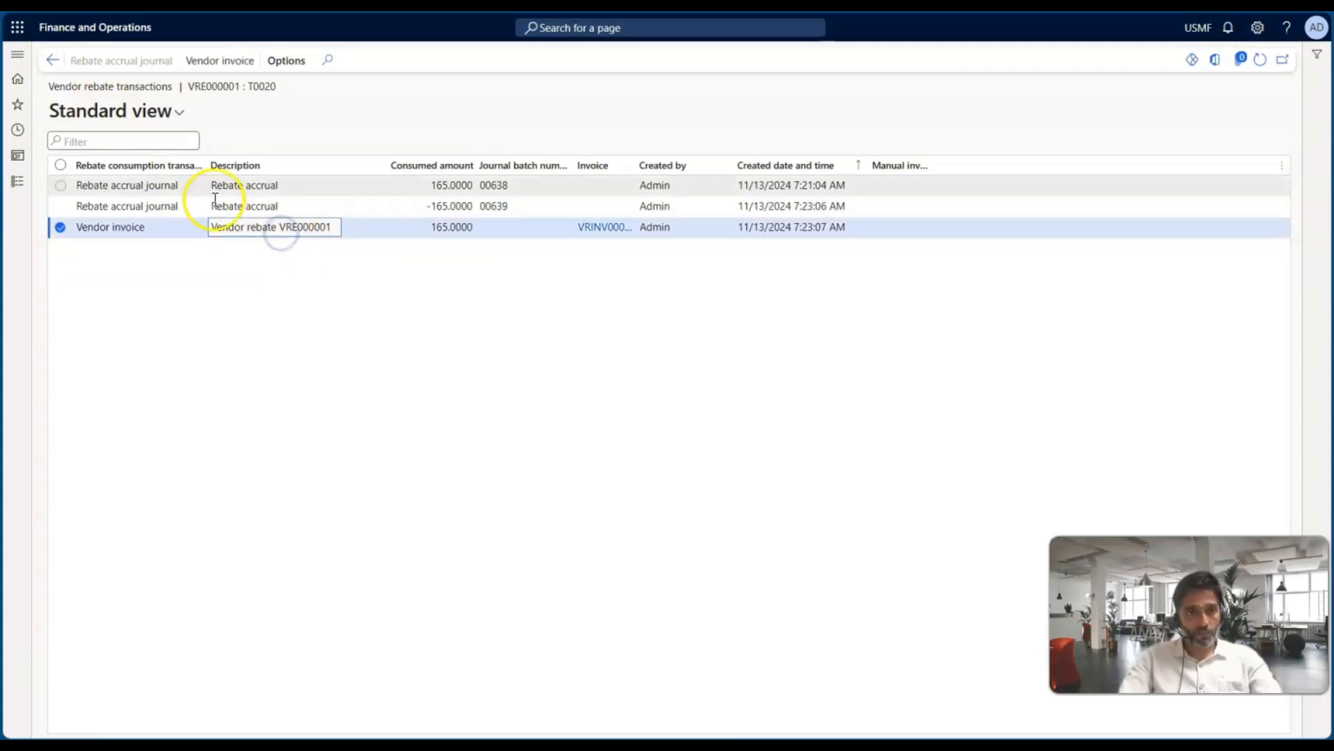
left_click(218, 61)
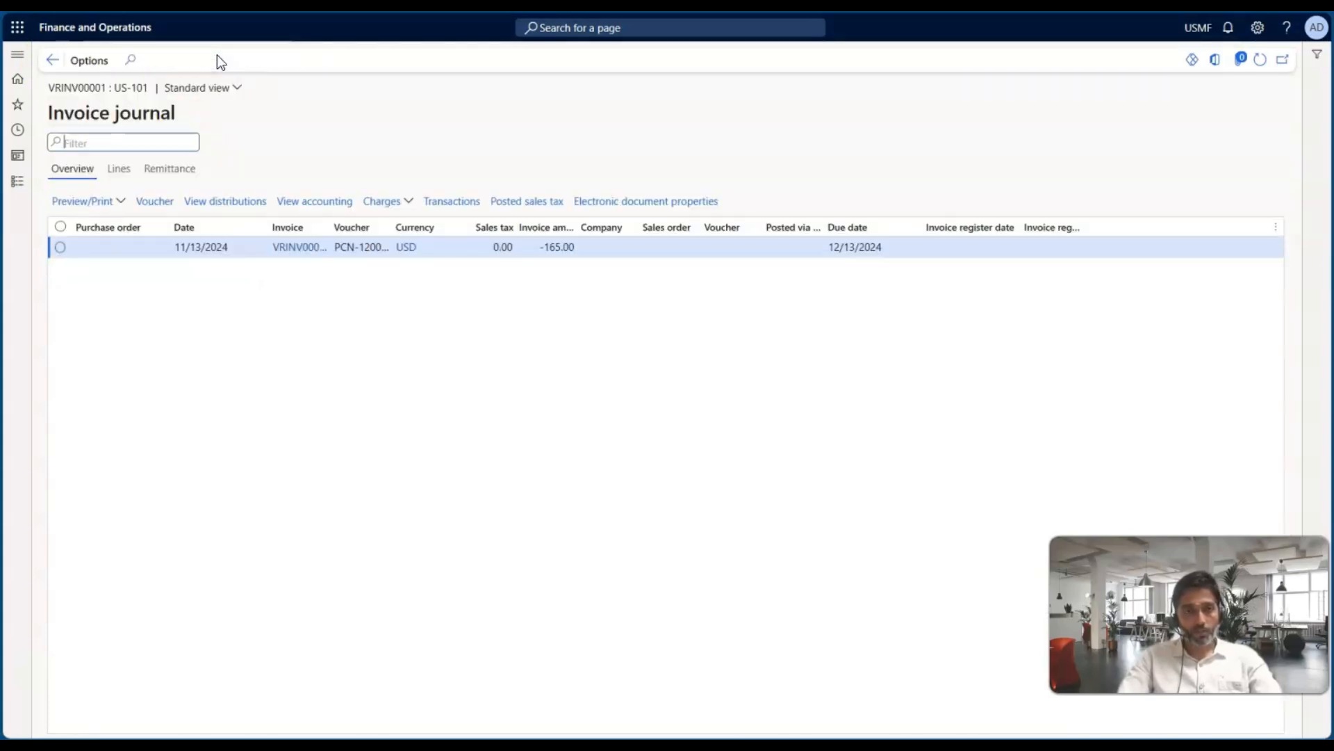
left_click(115, 202)
left_click(109, 244)
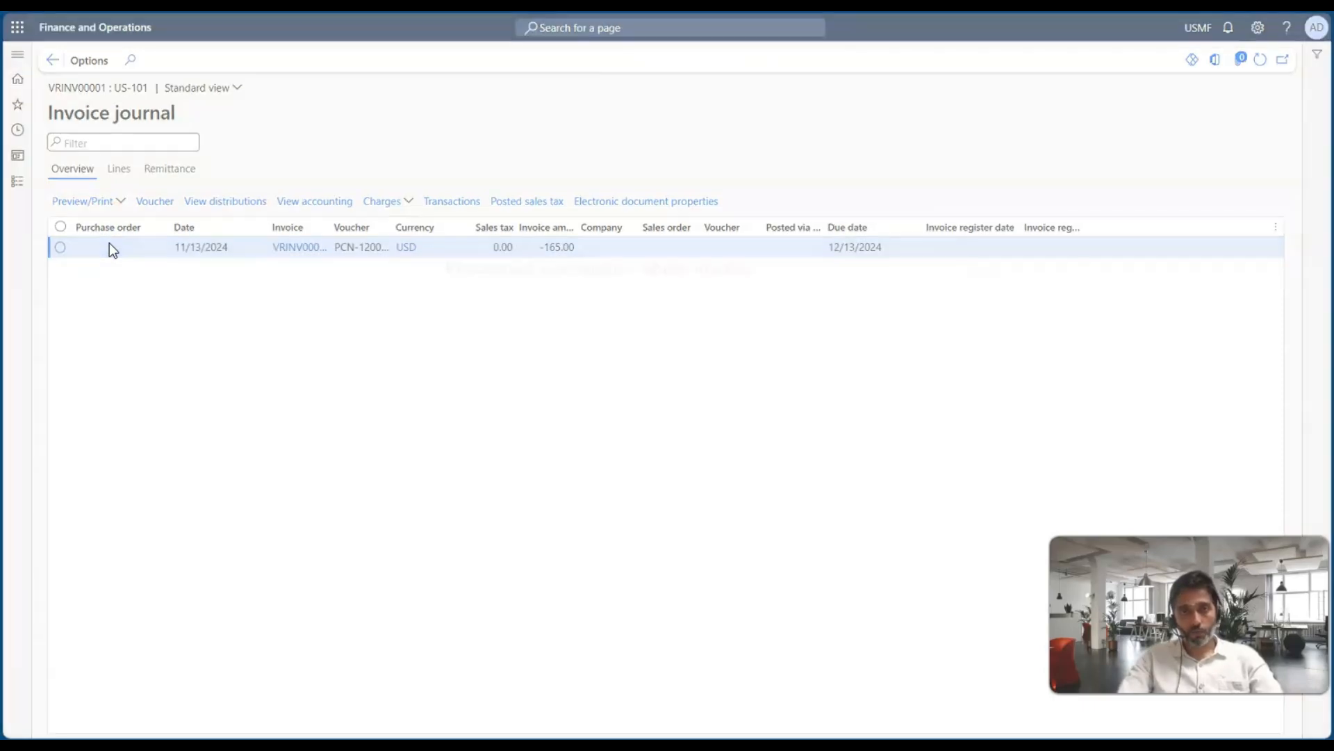
Check the Rebate Updates stage on the vendor rebate process flow slide in PowerPoint, and return to the vendor rebate agreements window
key("alt+Tab")
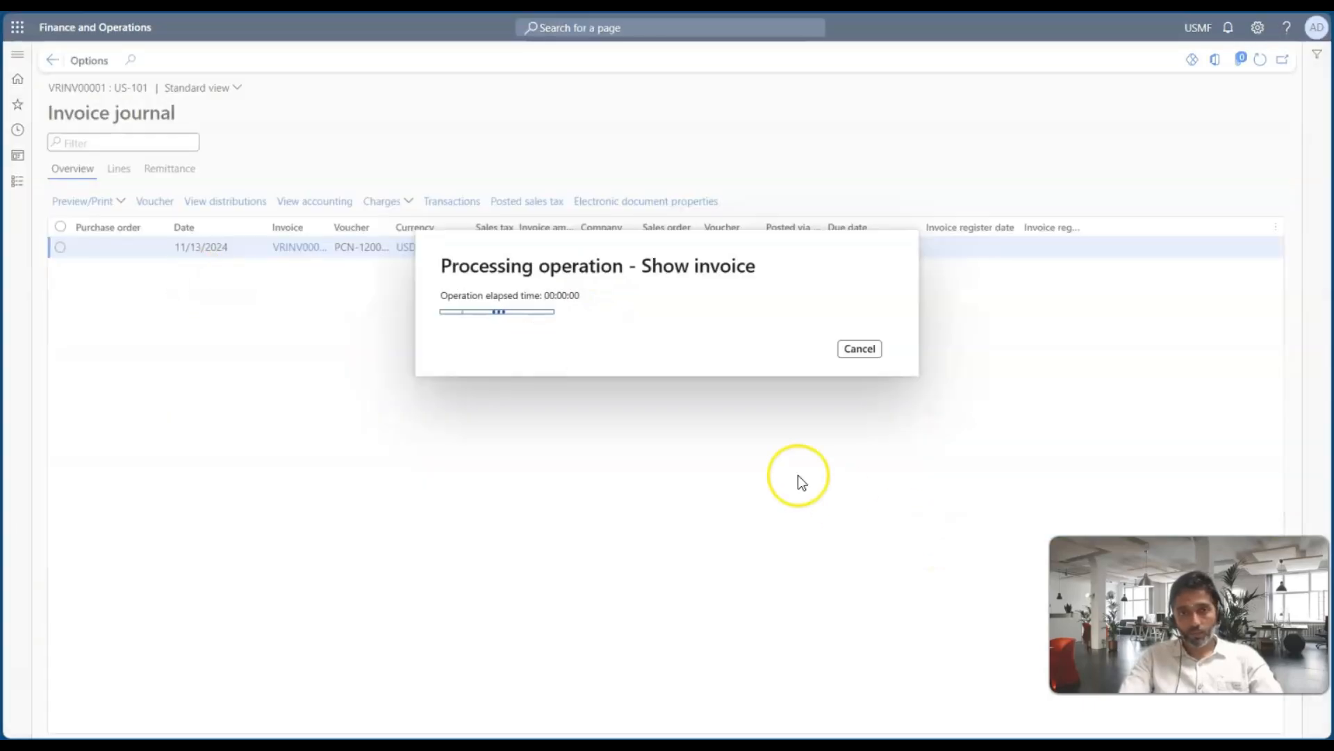
key("alt+Tab")
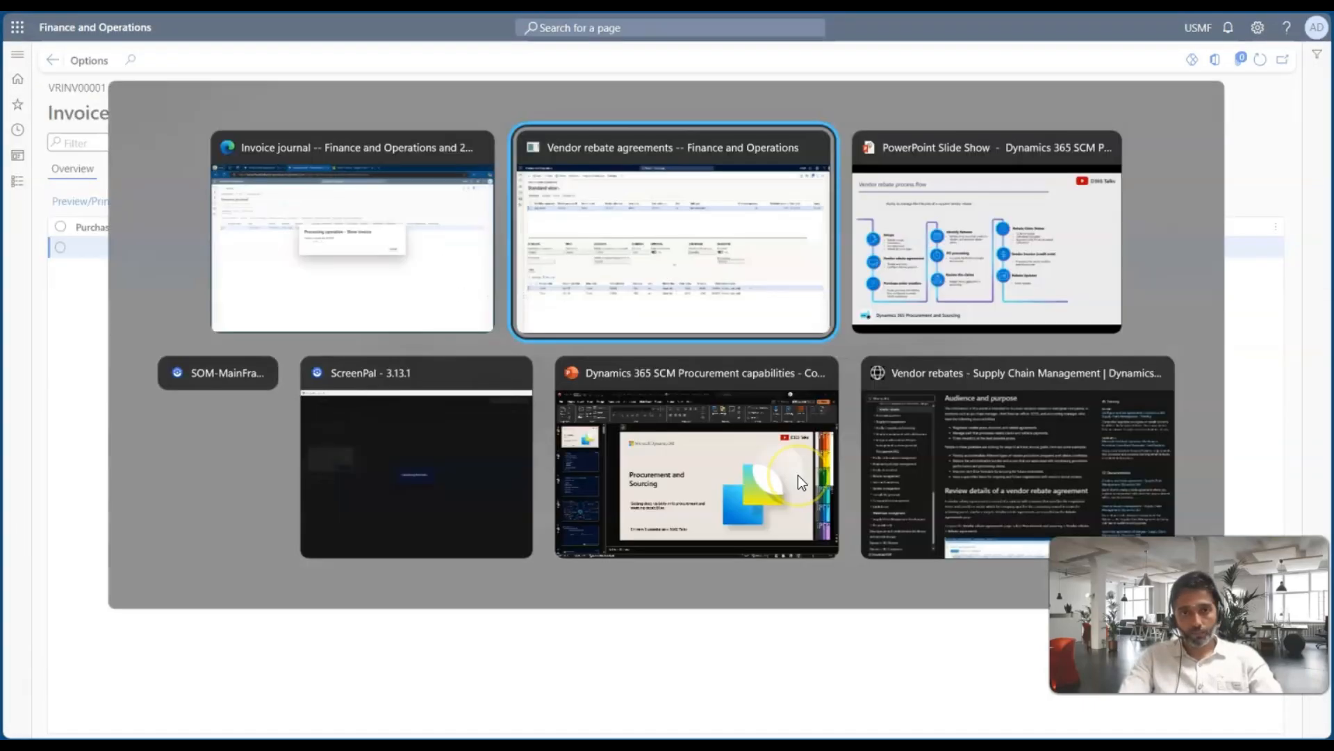
key("alt+Tab")
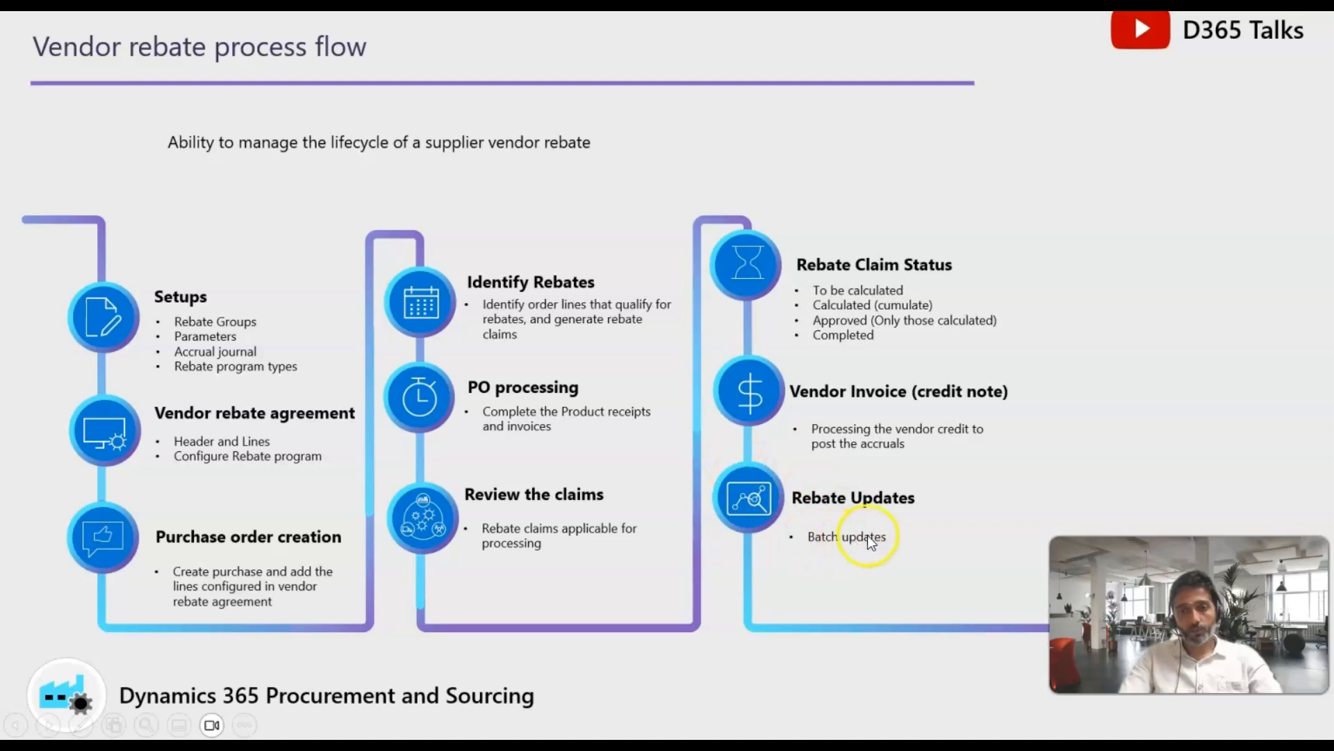
key("alt+Tab")
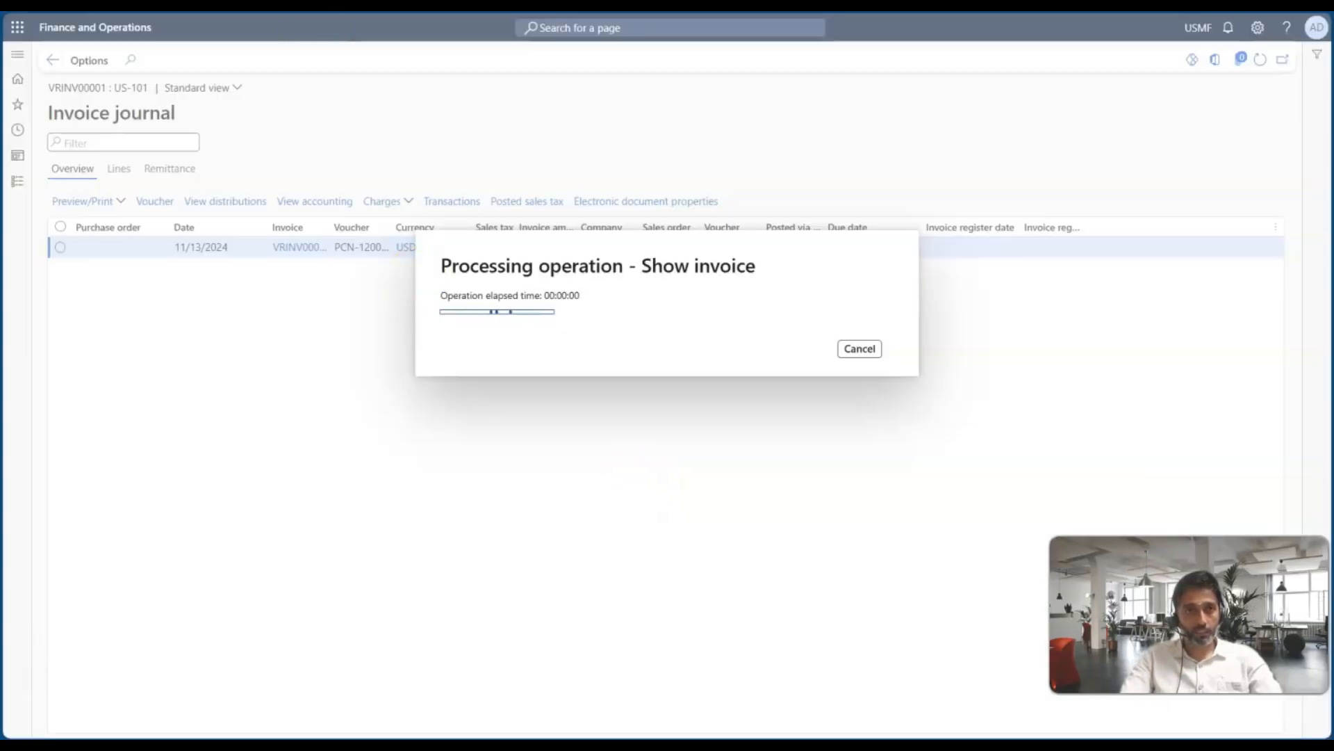
key("alt+Tab")
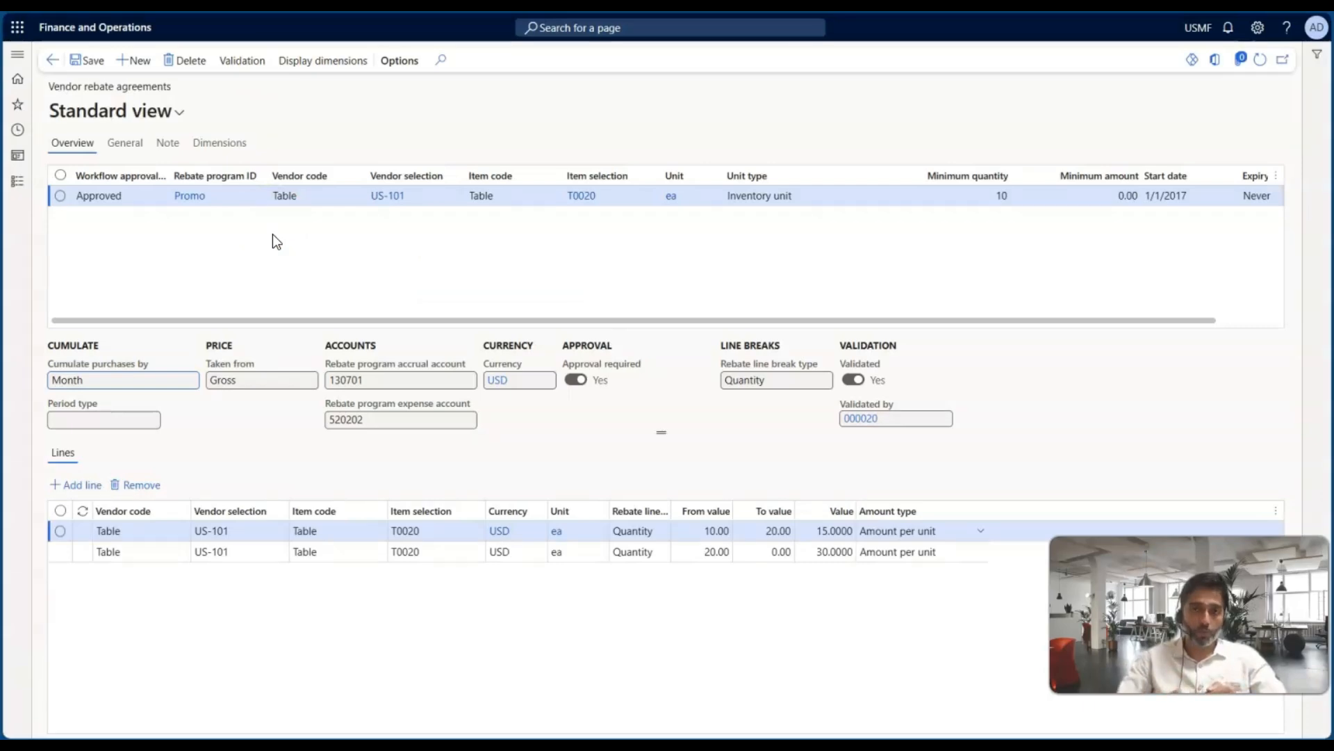
Open the Cumulate rebates update under Procurement and sourcing, examine its parameters and background-run options, and leave without running it
left_click(12, 184)
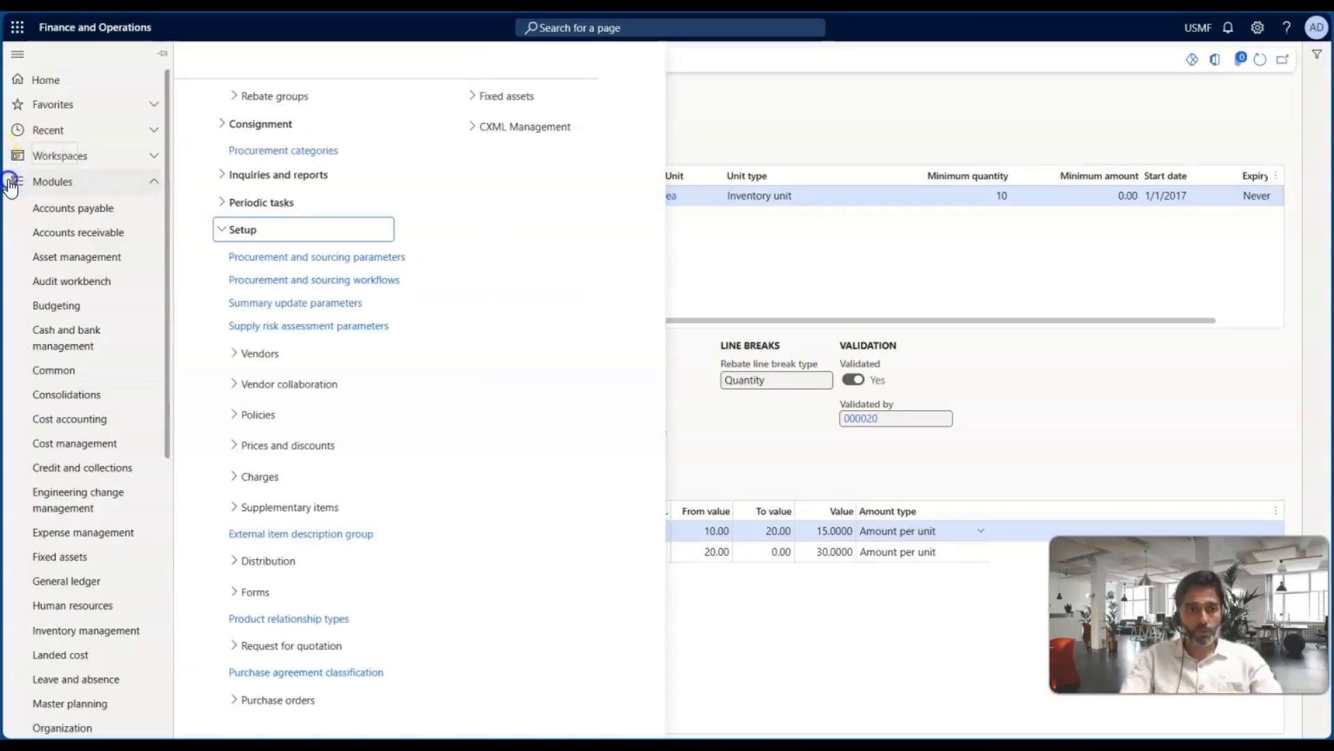
left_click(224, 122)
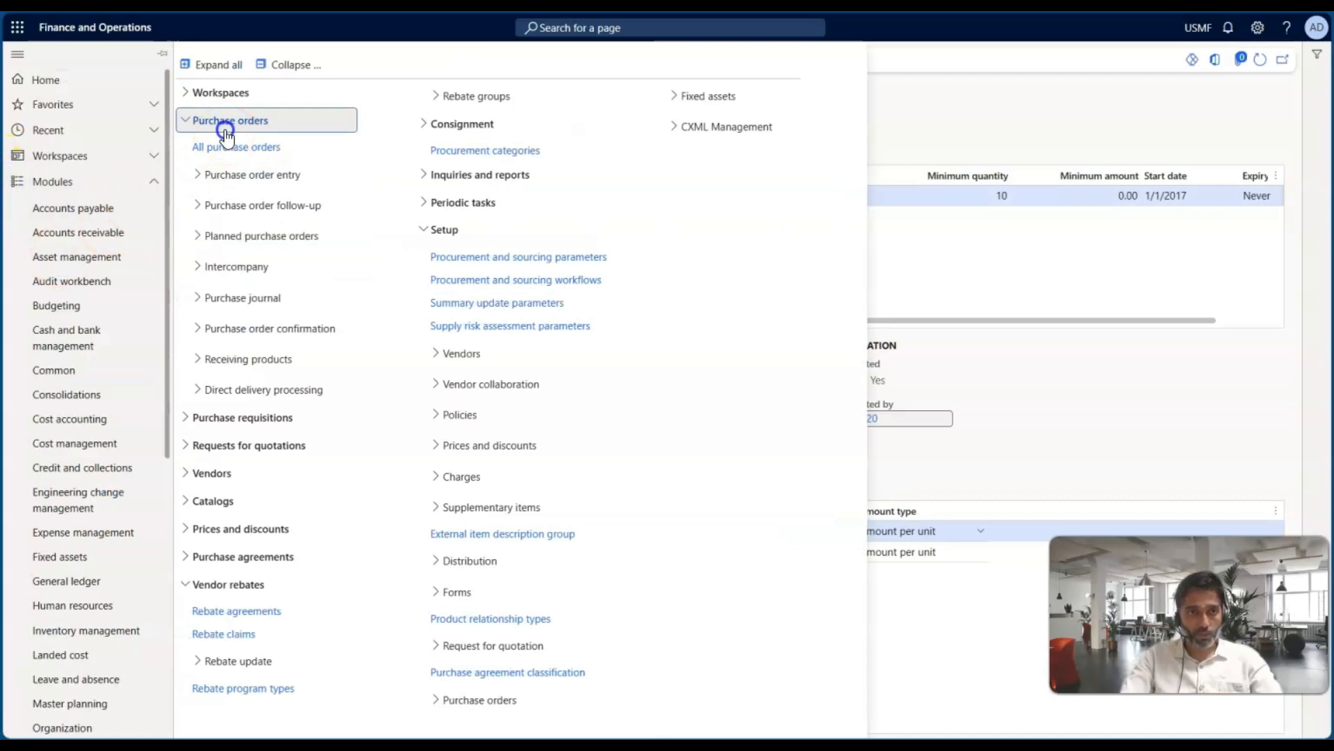
left_click(290, 63)
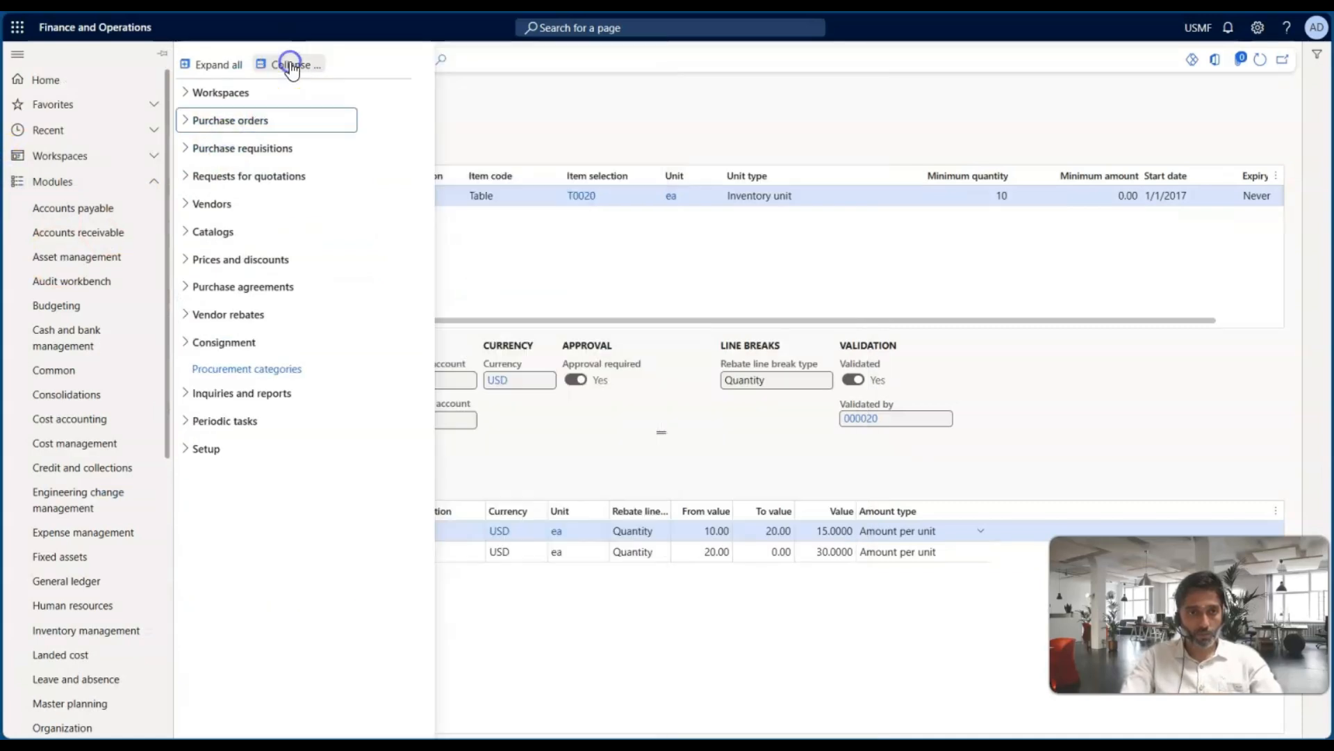
left_click(216, 313)
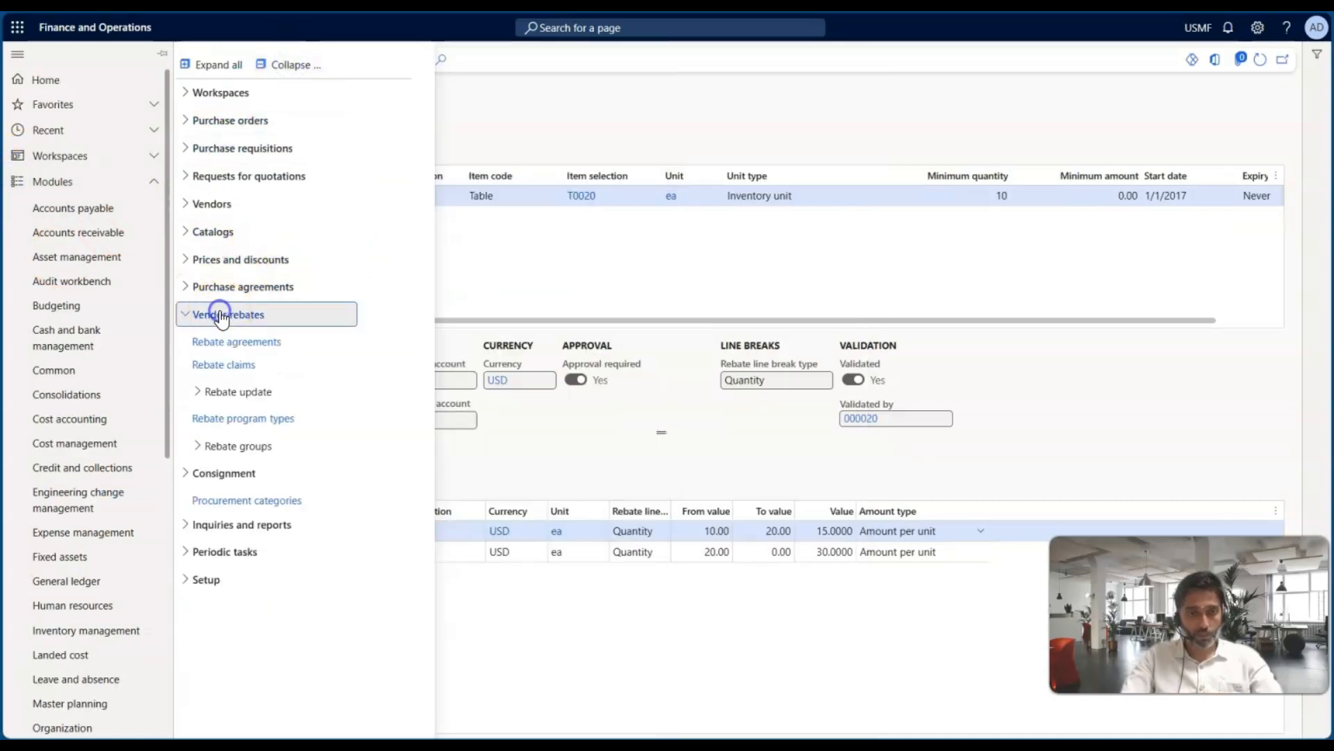
left_click(223, 396)
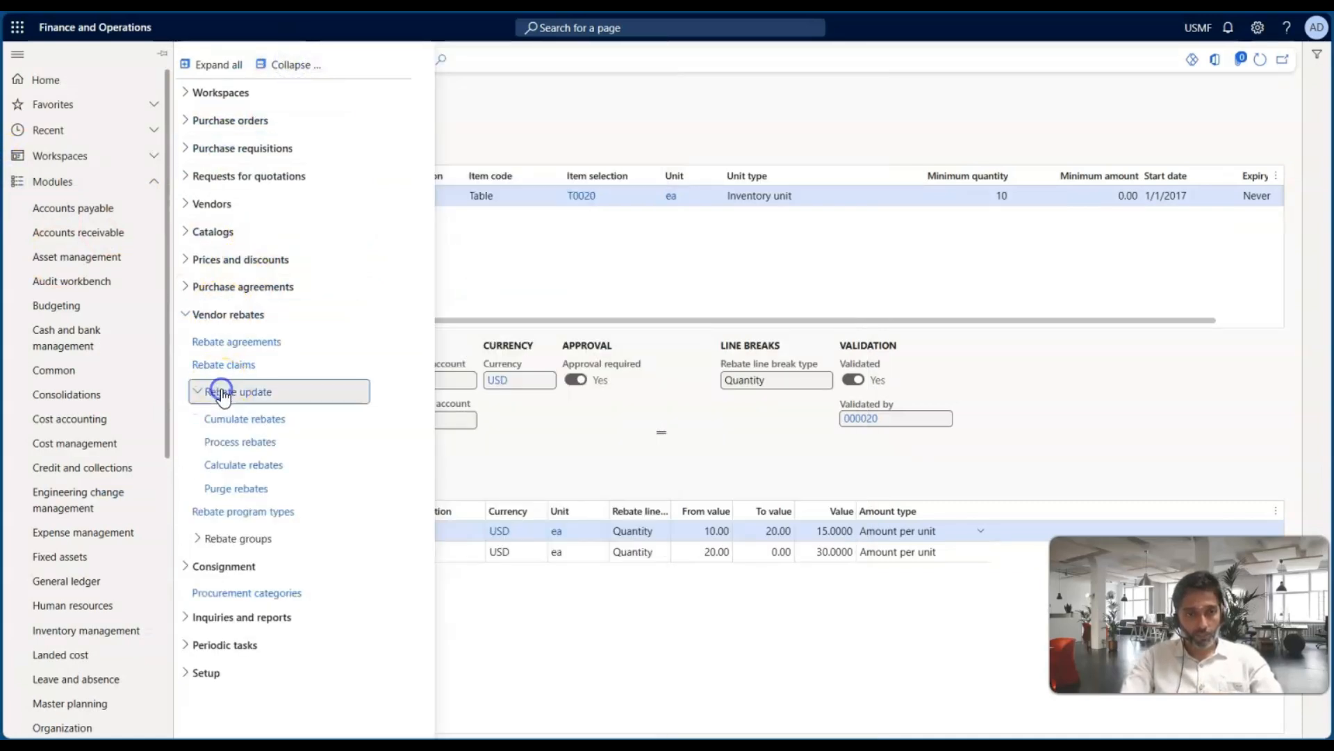
left_click(245, 430)
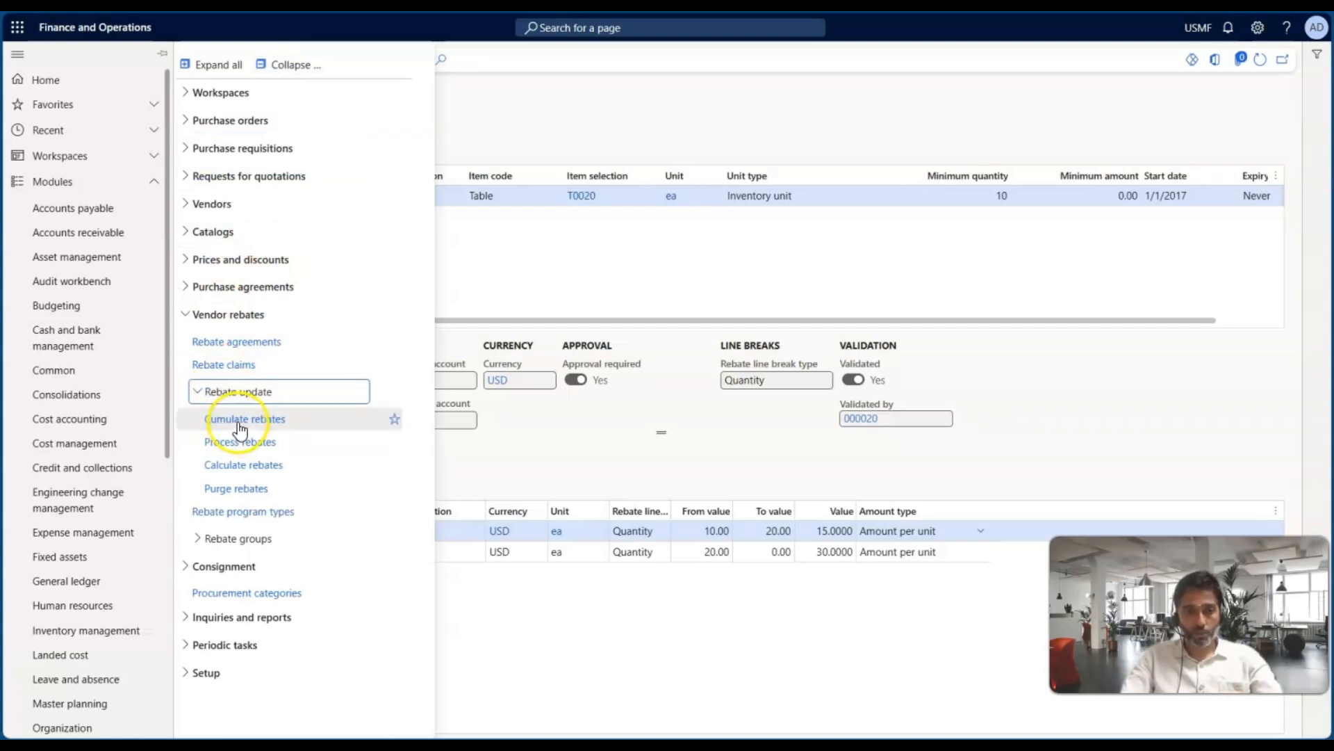
left_click(240, 420)
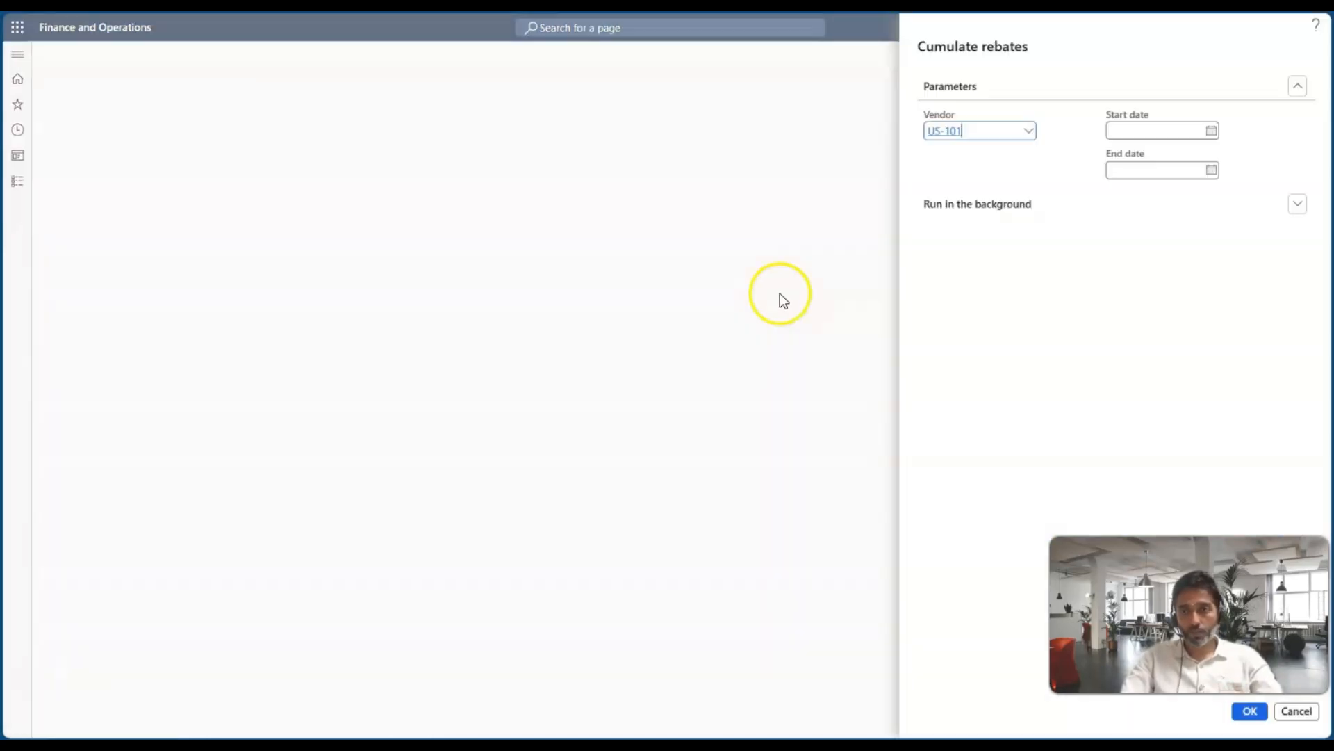
left_click(1295, 205)
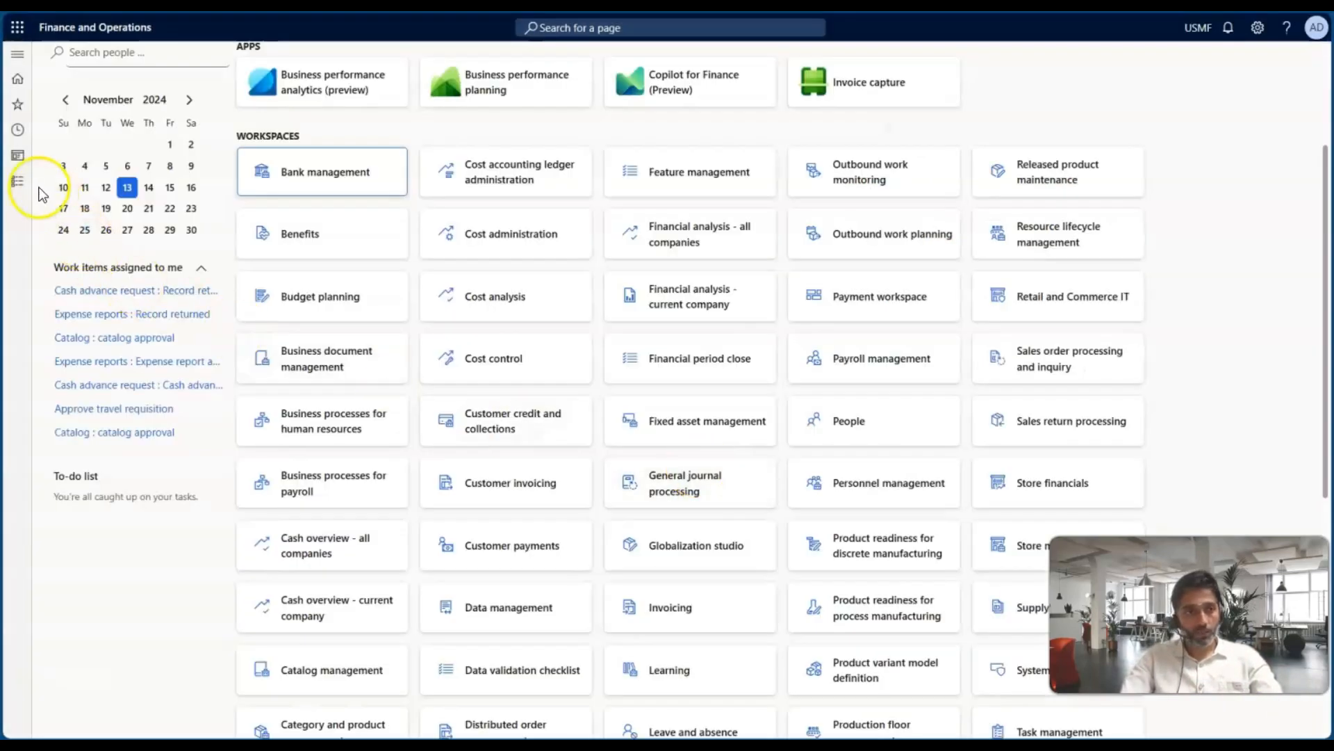
Open the Process rebates update, examine its record filters and batch processing options, and cancel it
left_click(17, 181)
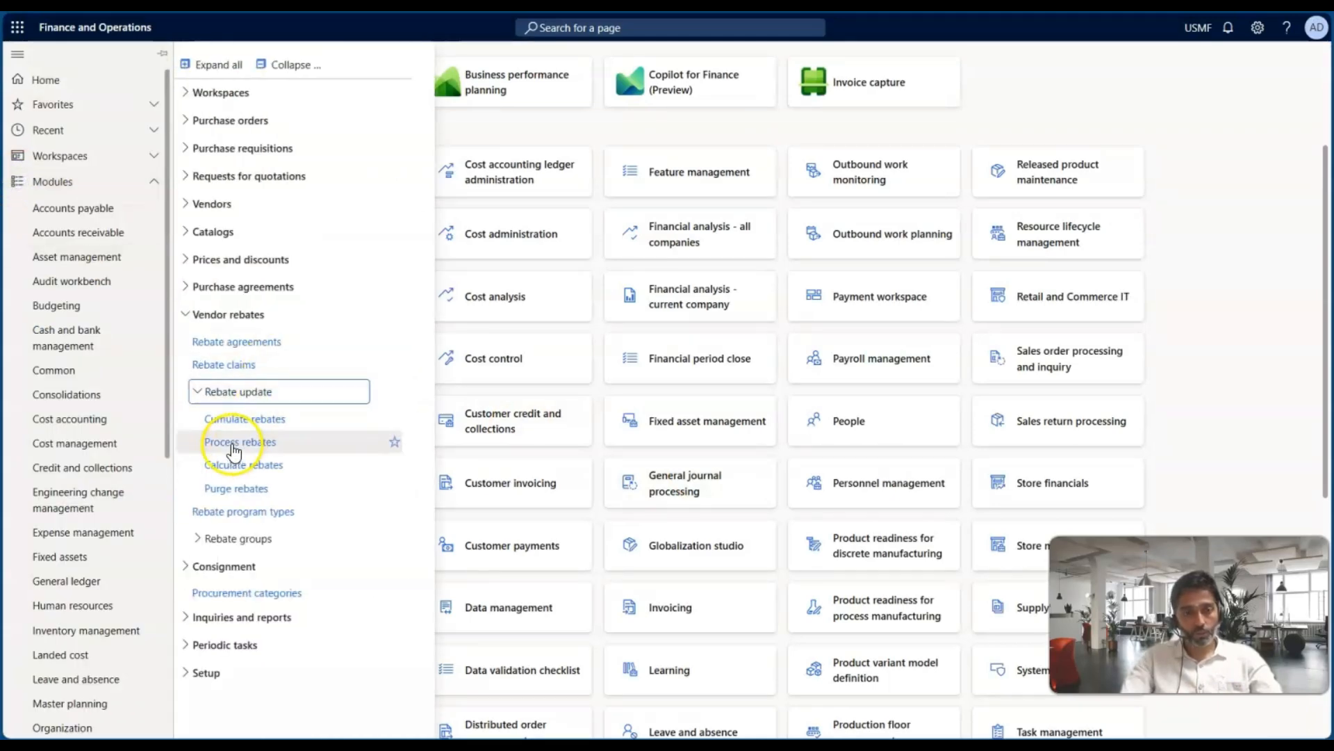
left_click(236, 445)
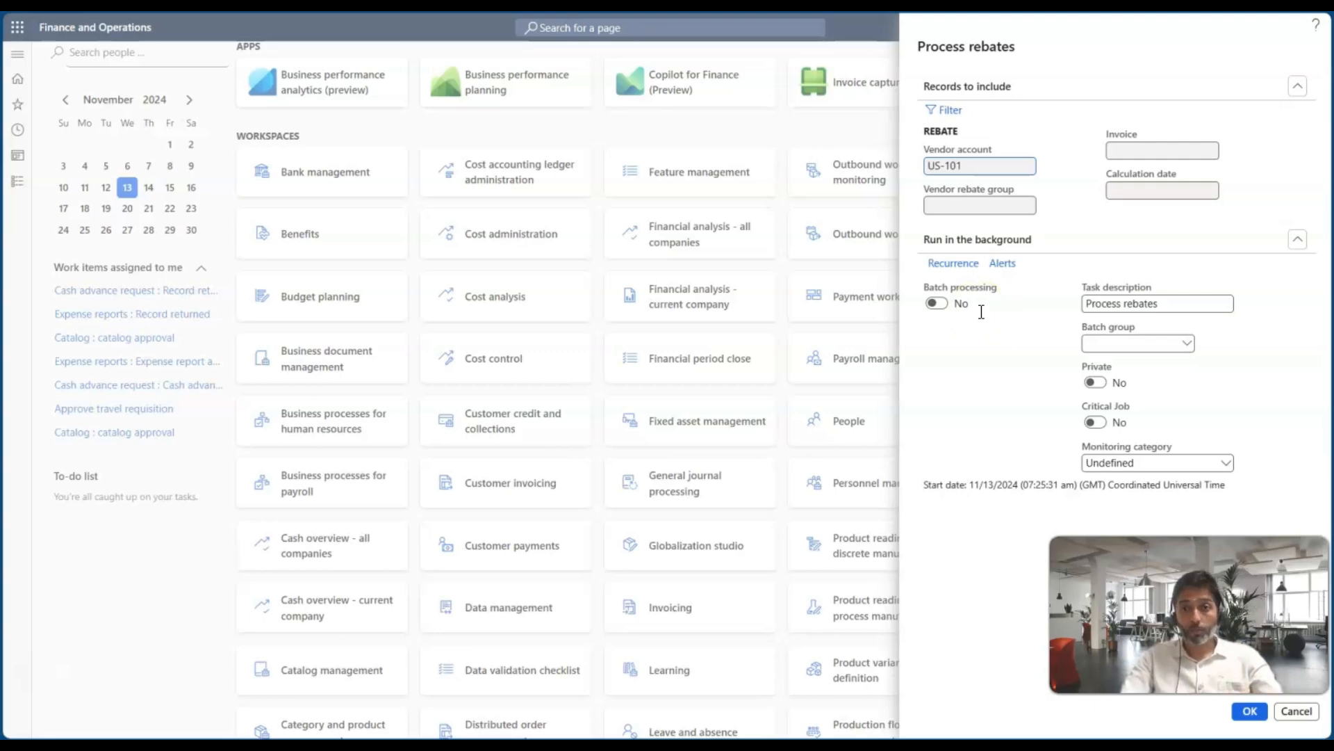
left_click(1297, 711)
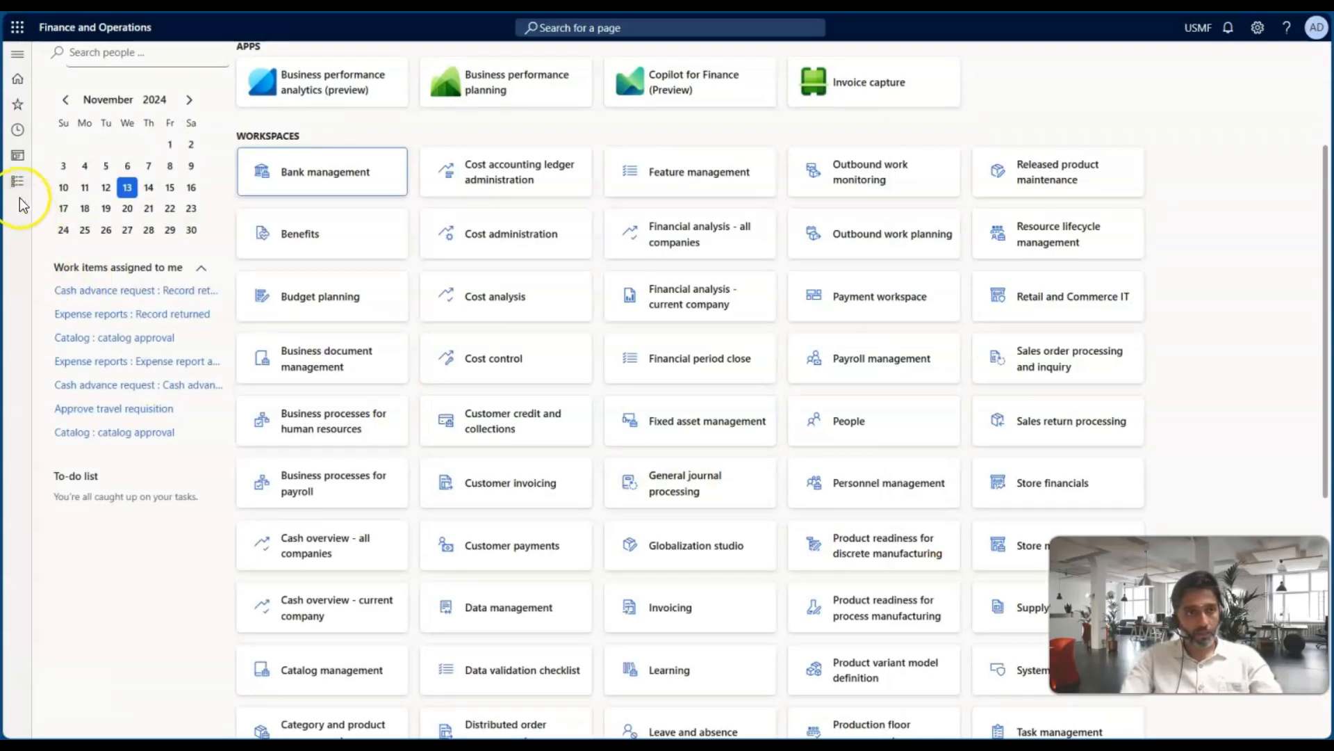
left_click(18, 182)
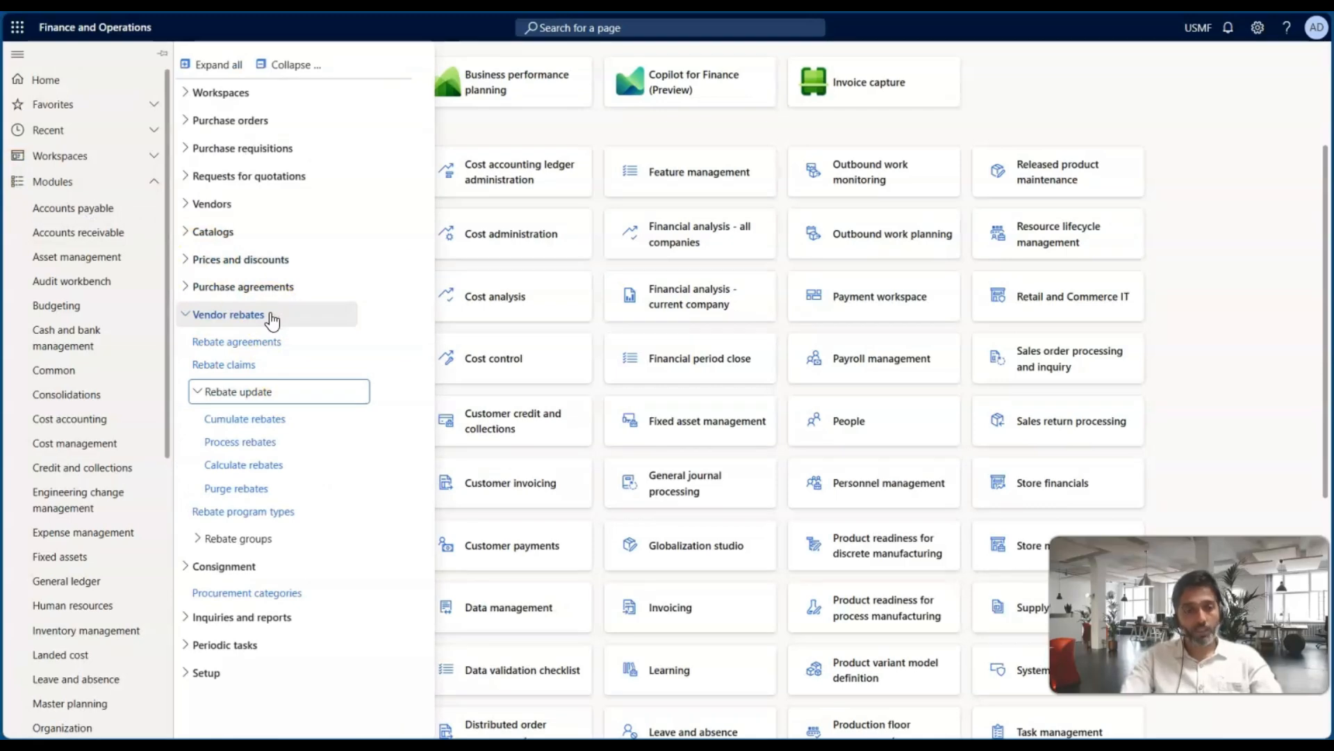
left_click(271, 319)
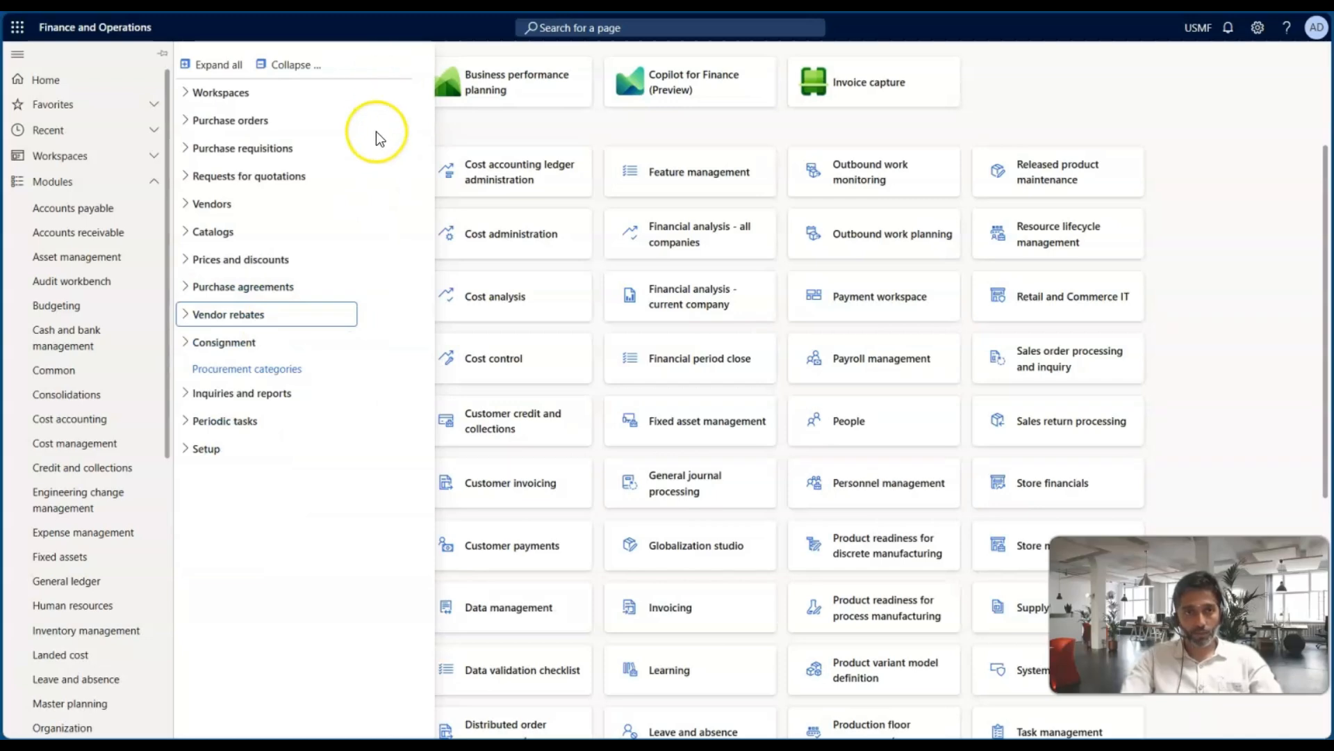
left_click(217, 321)
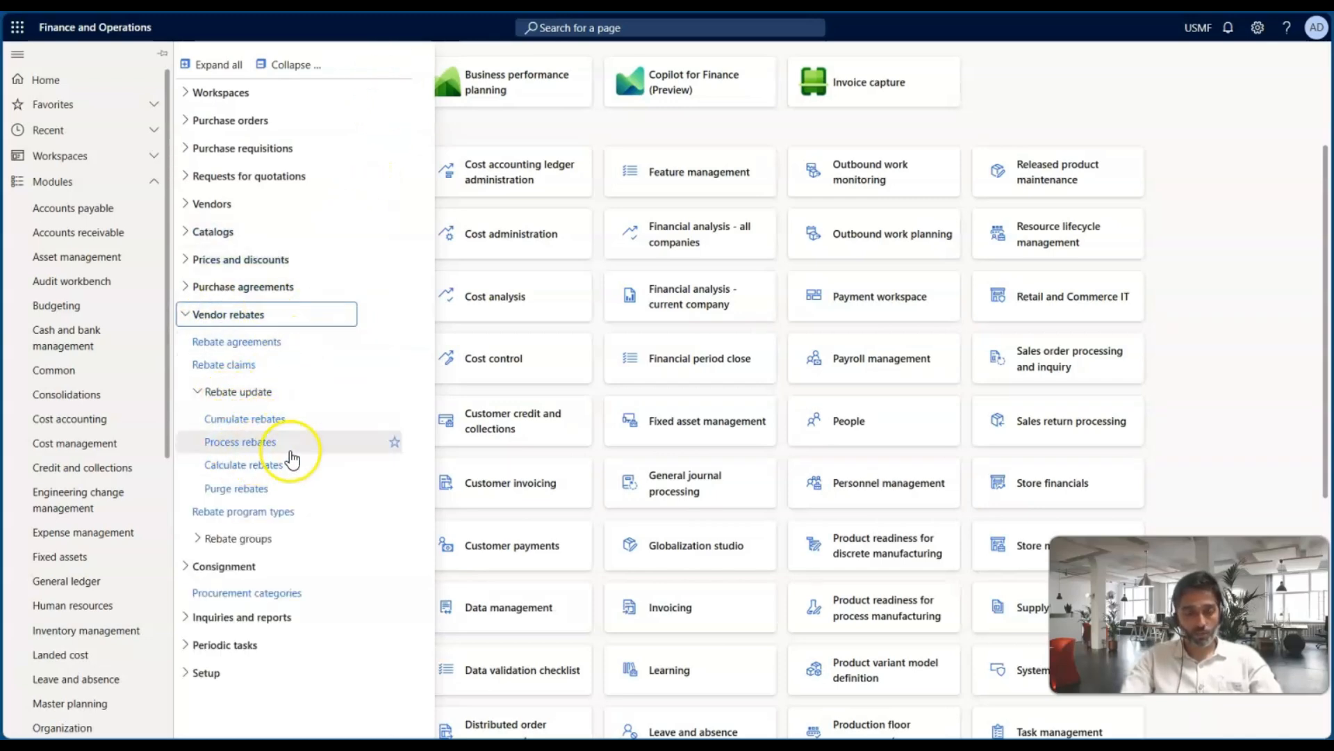
left_click(258, 447)
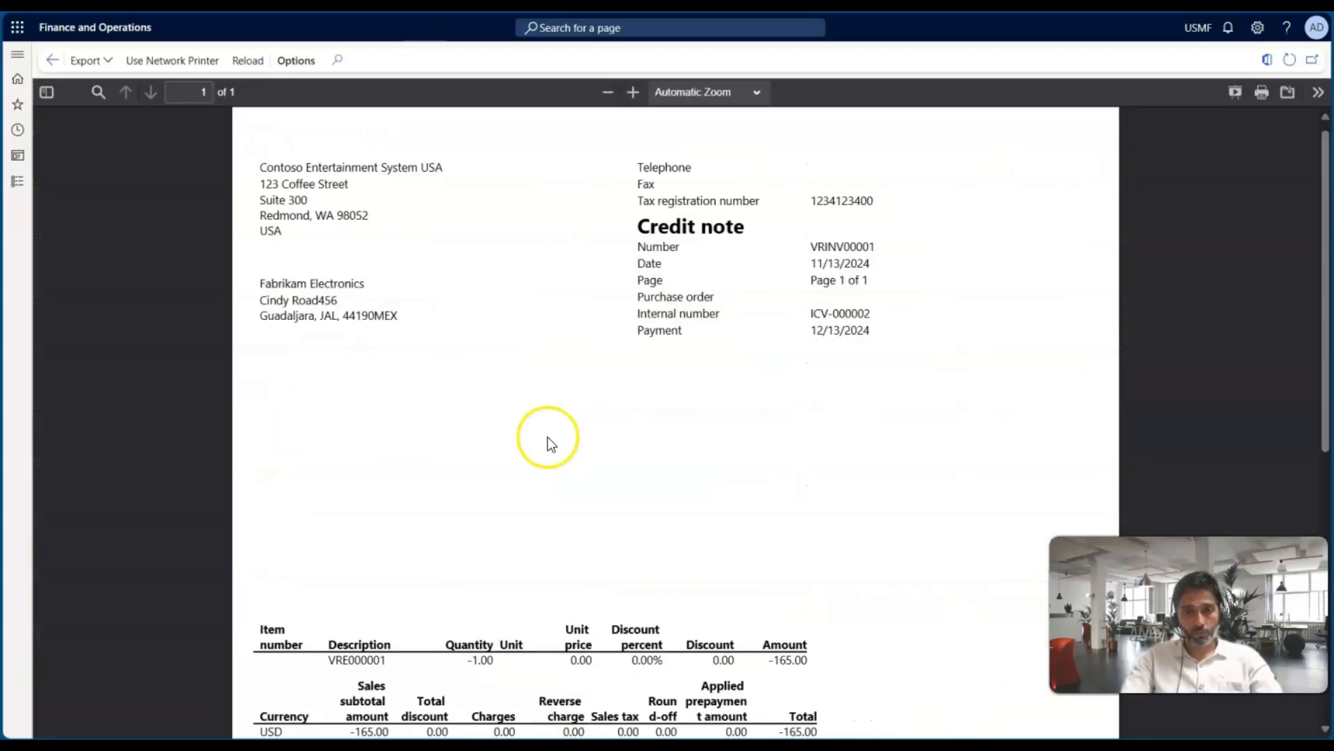
Examine the previewed vendor credit note, reading its header details, rebate line, totals and cash discount terms
scroll(547, 437, "down", 3)
scroll(548, 437, "up", 3)
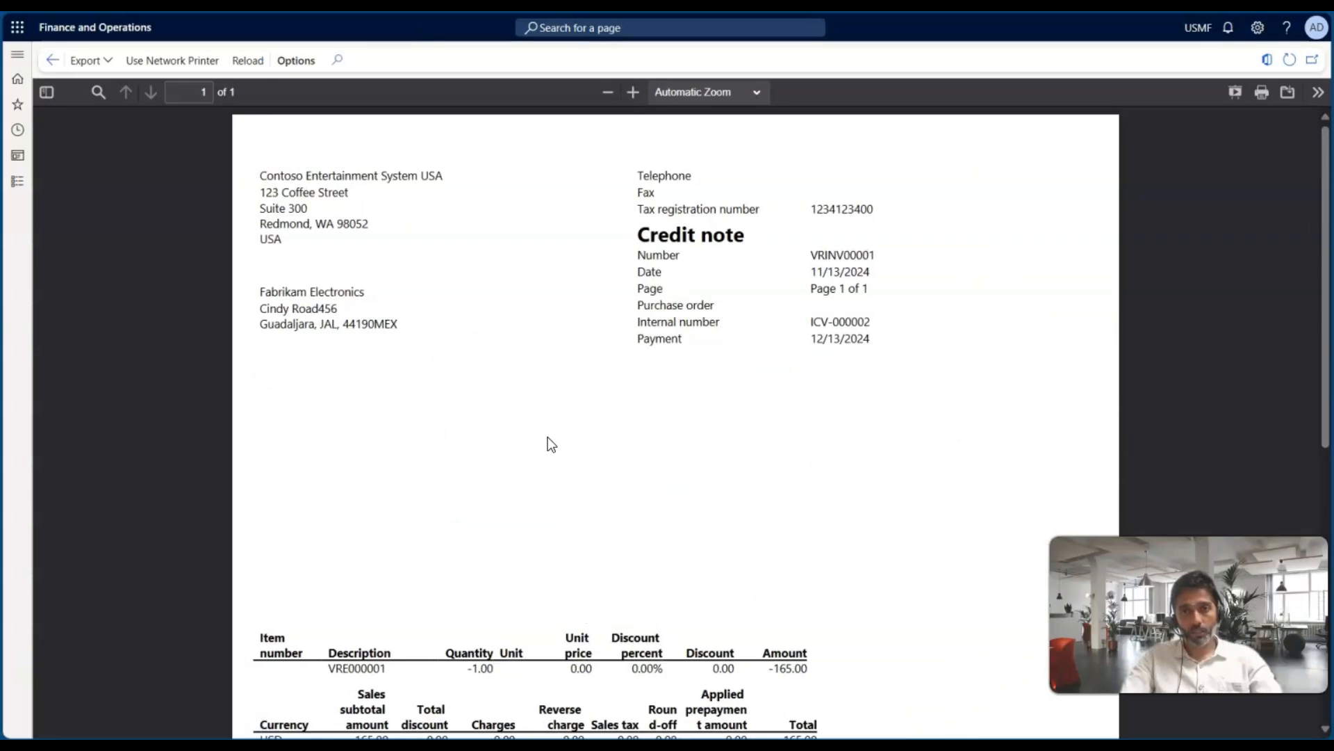
left_click_drag(627, 233, 749, 237)
left_click(625, 285)
scroll(579, 365, "down", 4)
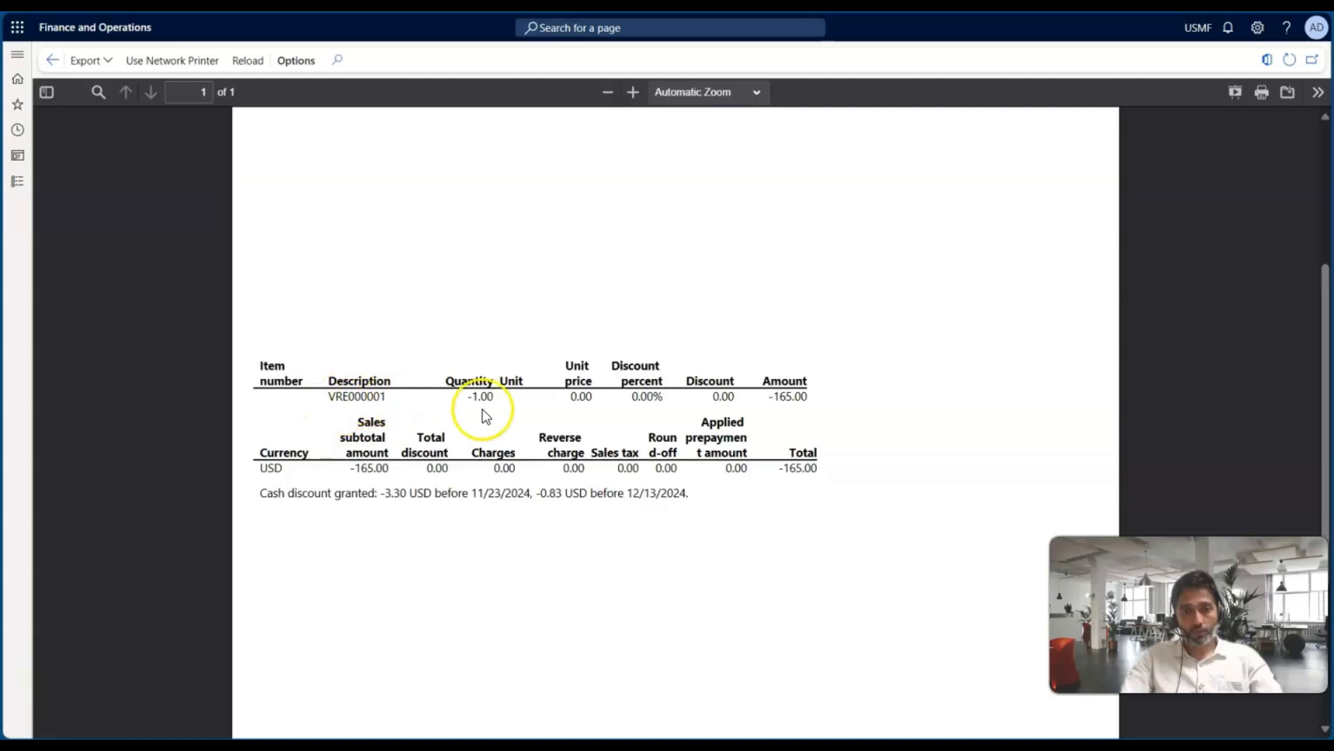
scroll(482, 408, "up", 2)
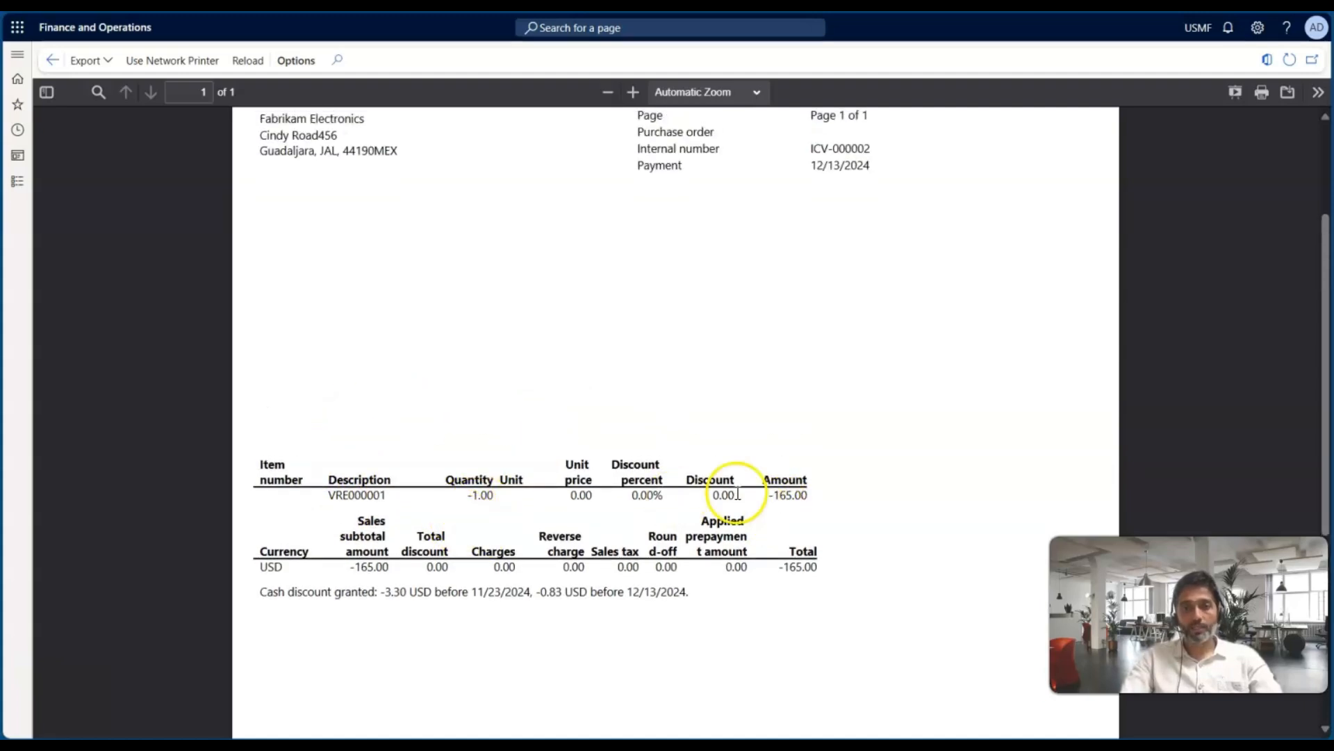
scroll(736, 492, "up", 2)
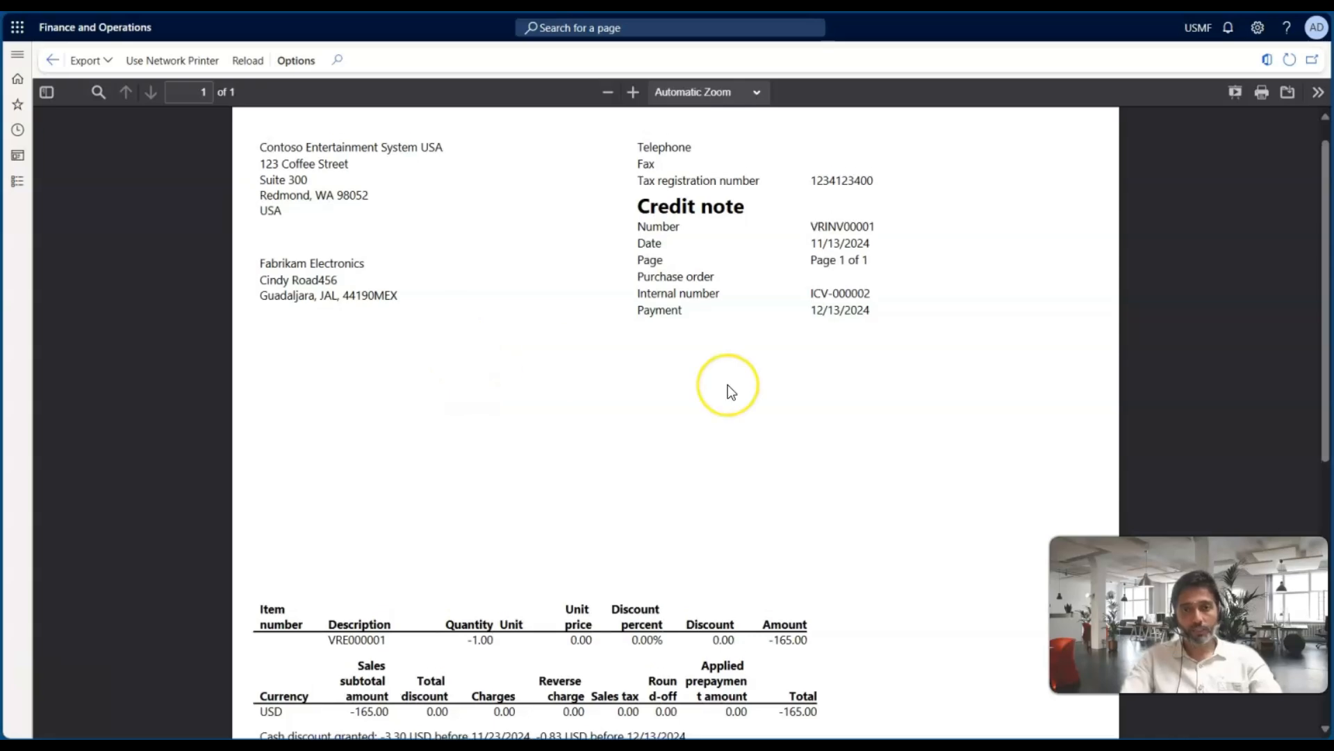
scroll(727, 385, "up", 1)
key("alt+Tab")
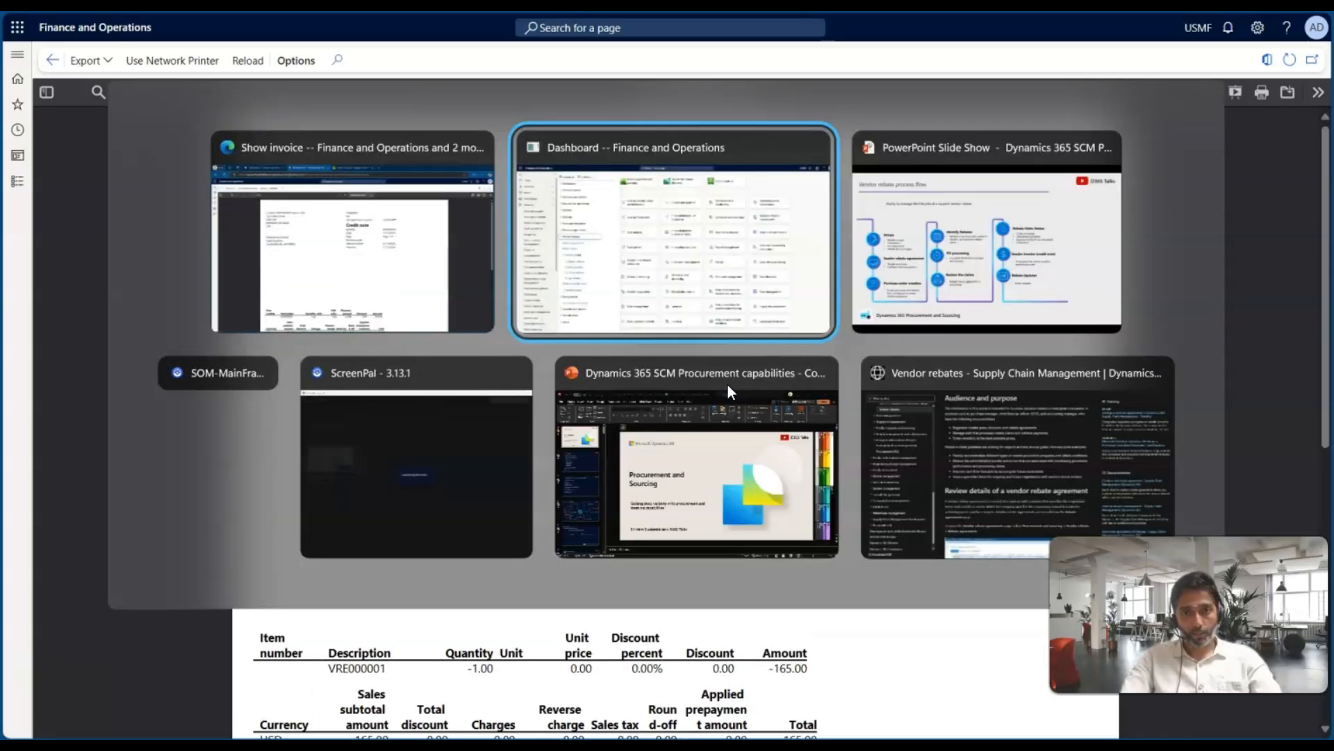